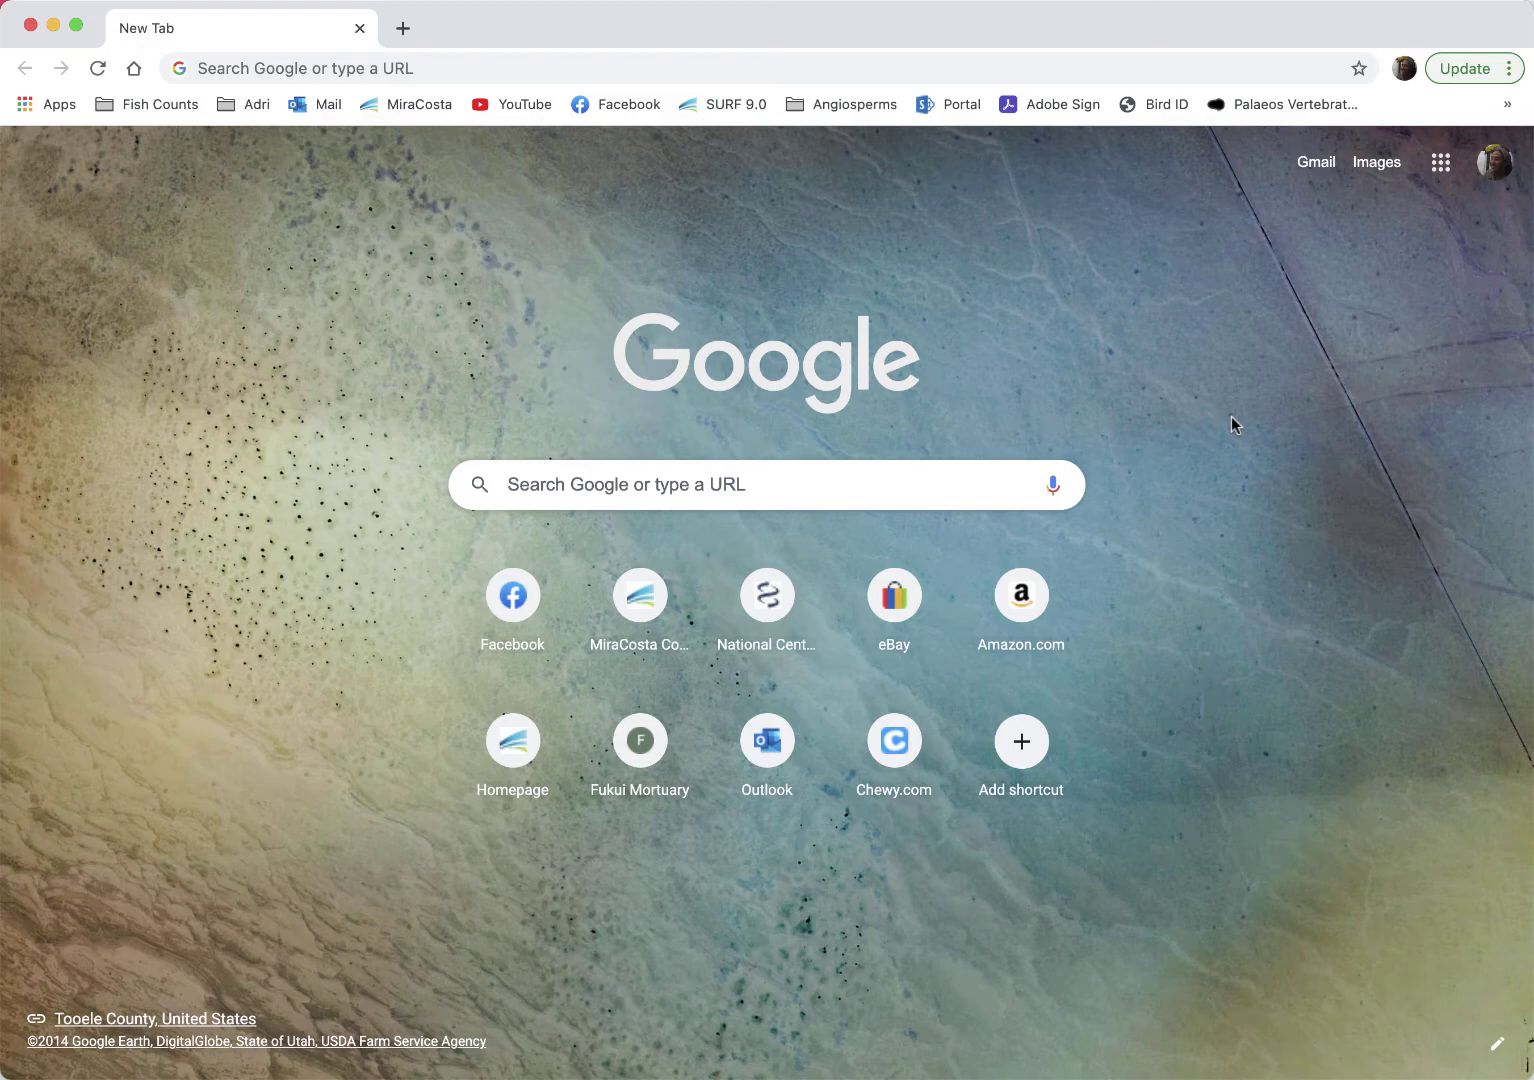
left_click(936, 70)
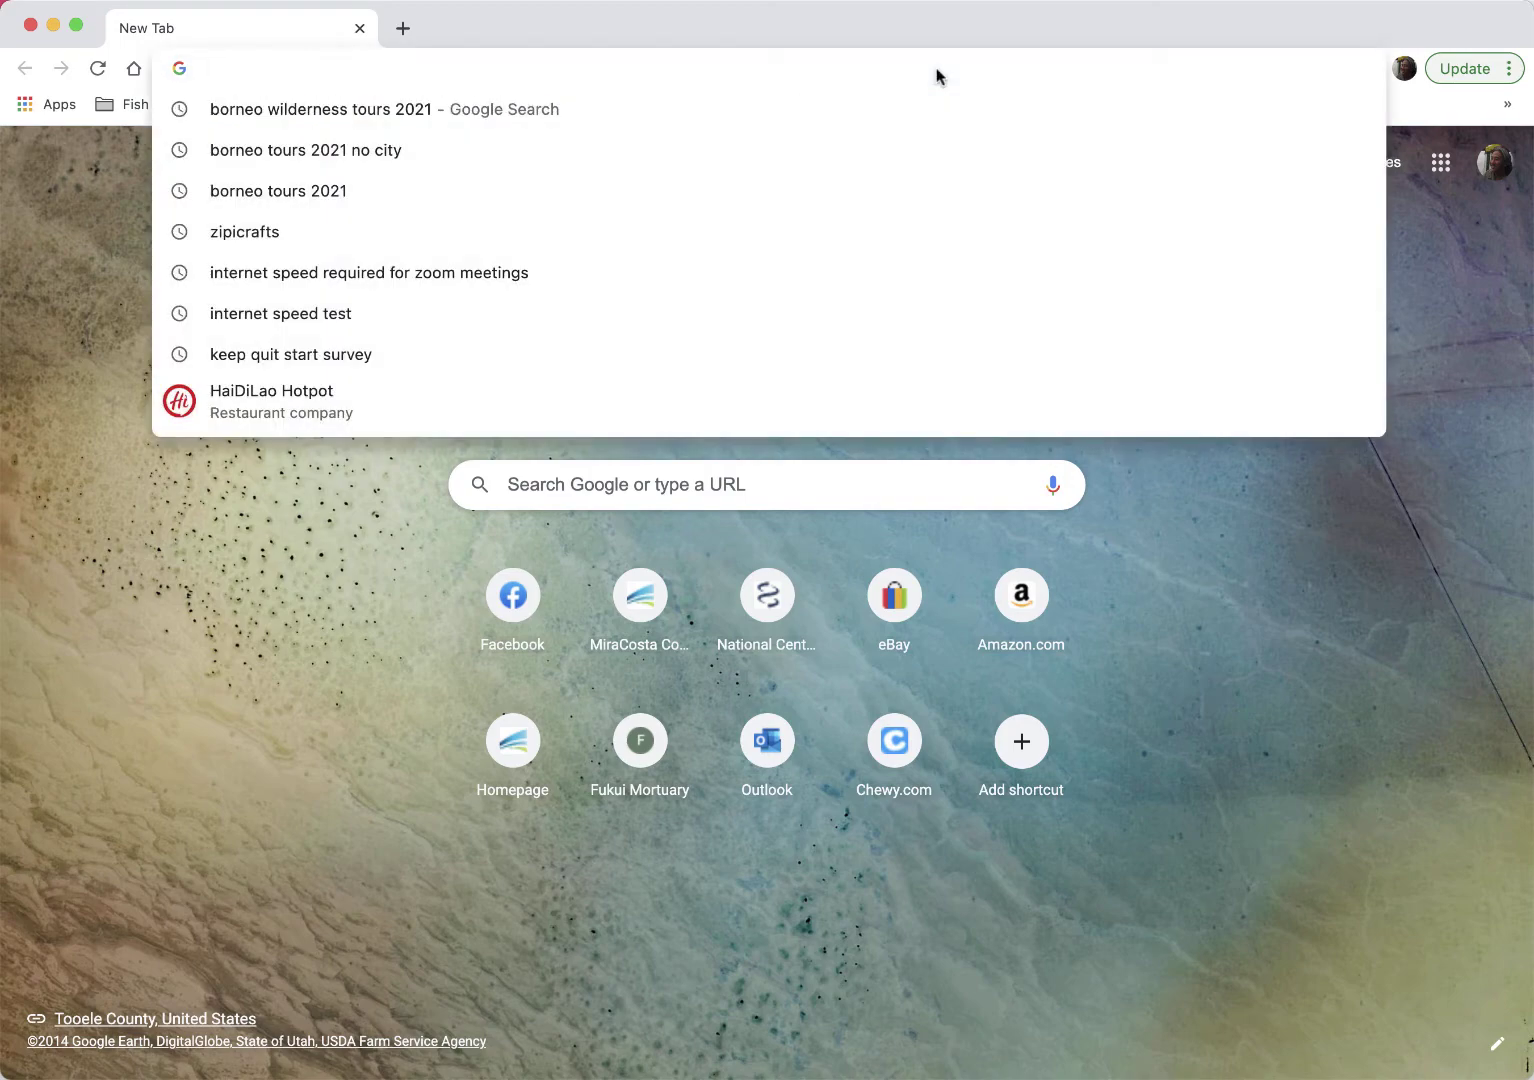
type("ncb")
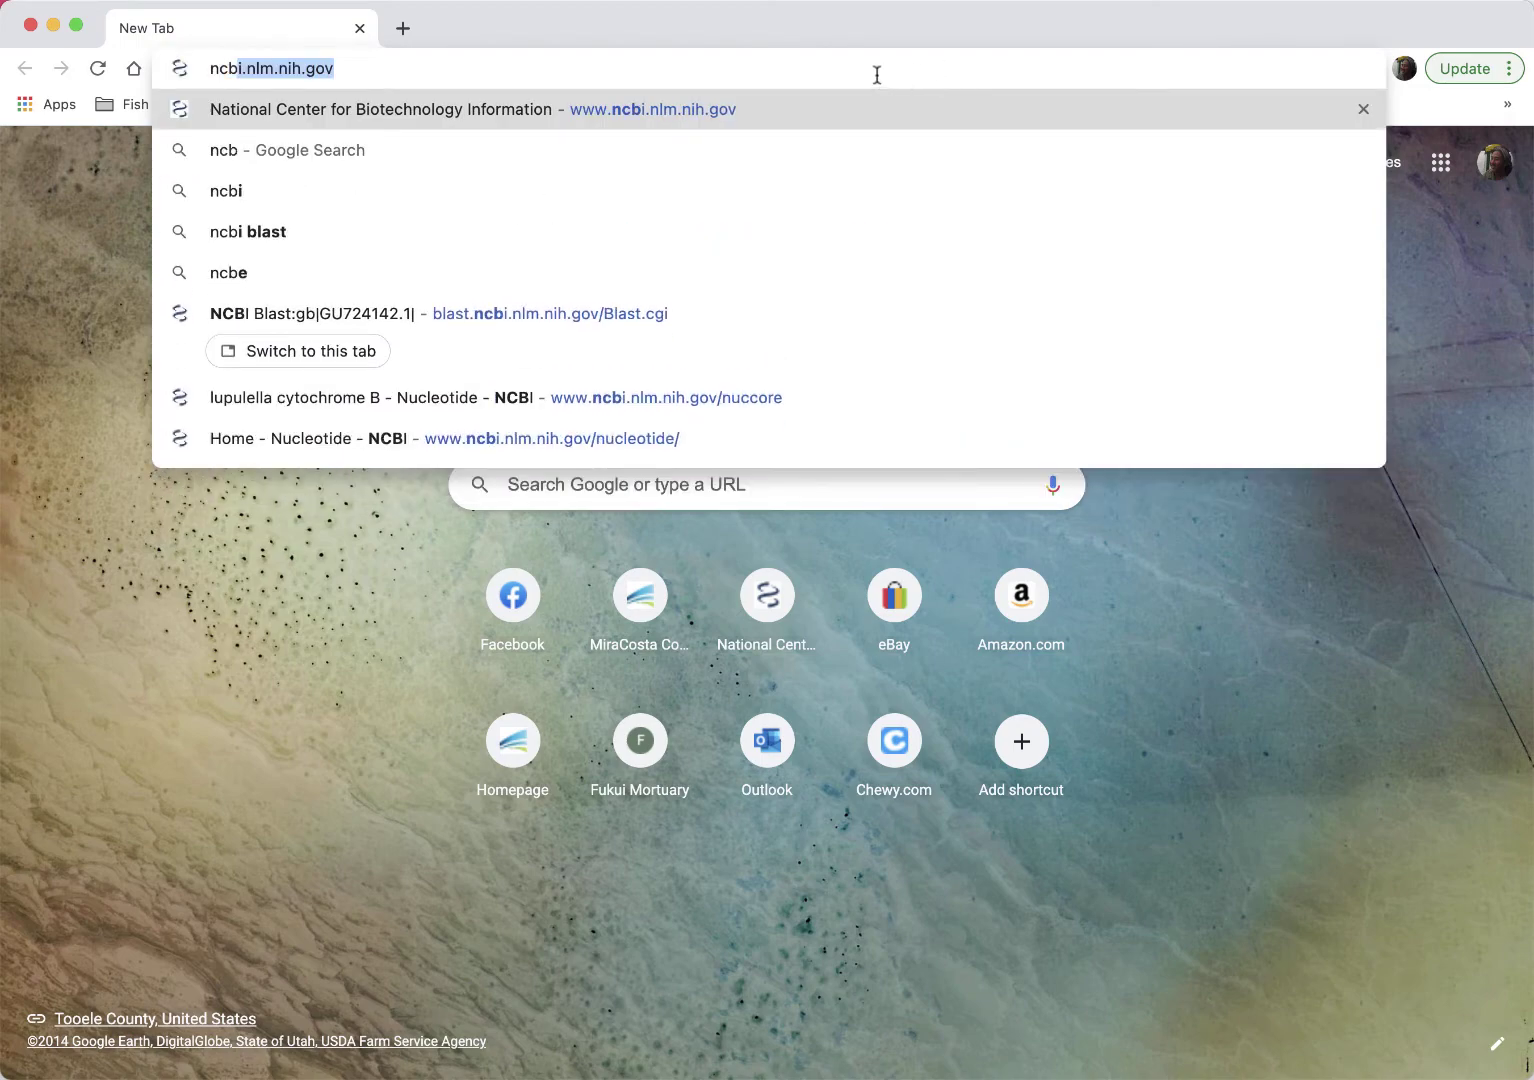
key("Right")
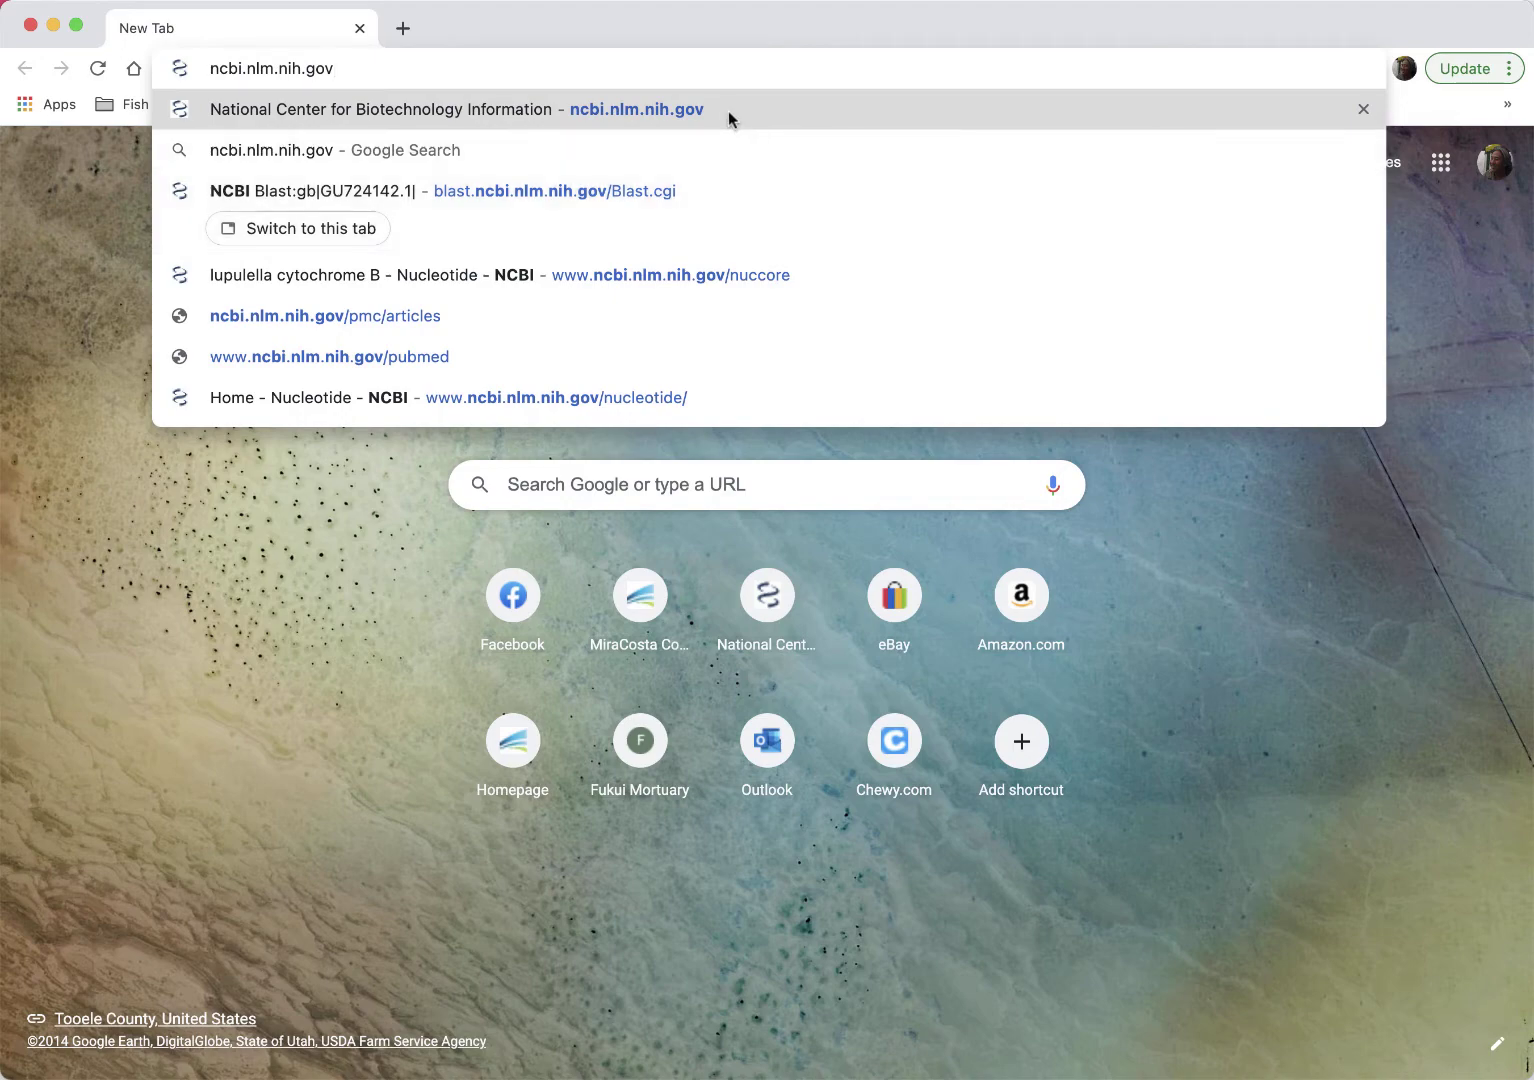
key("Escape")
left_click(726, 106)
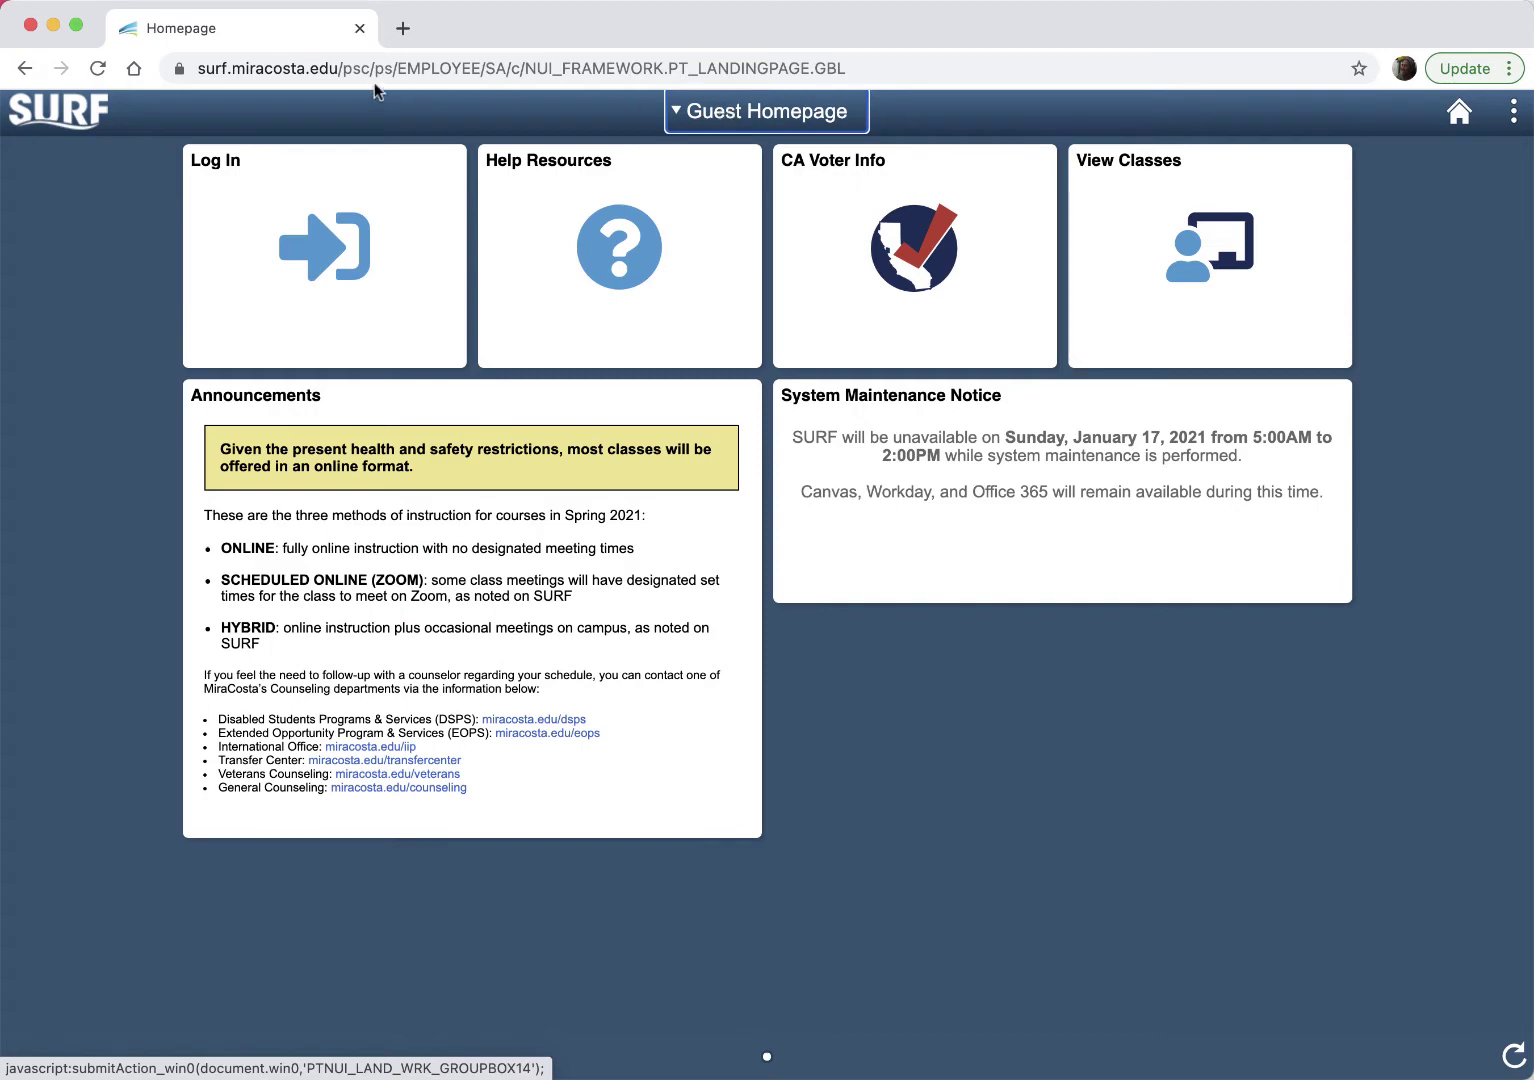
Go to ncbi.nlm.nih.gov and open its Nucleotide database
left_click(931, 68)
type("ncbi.nlm.nih.gov")
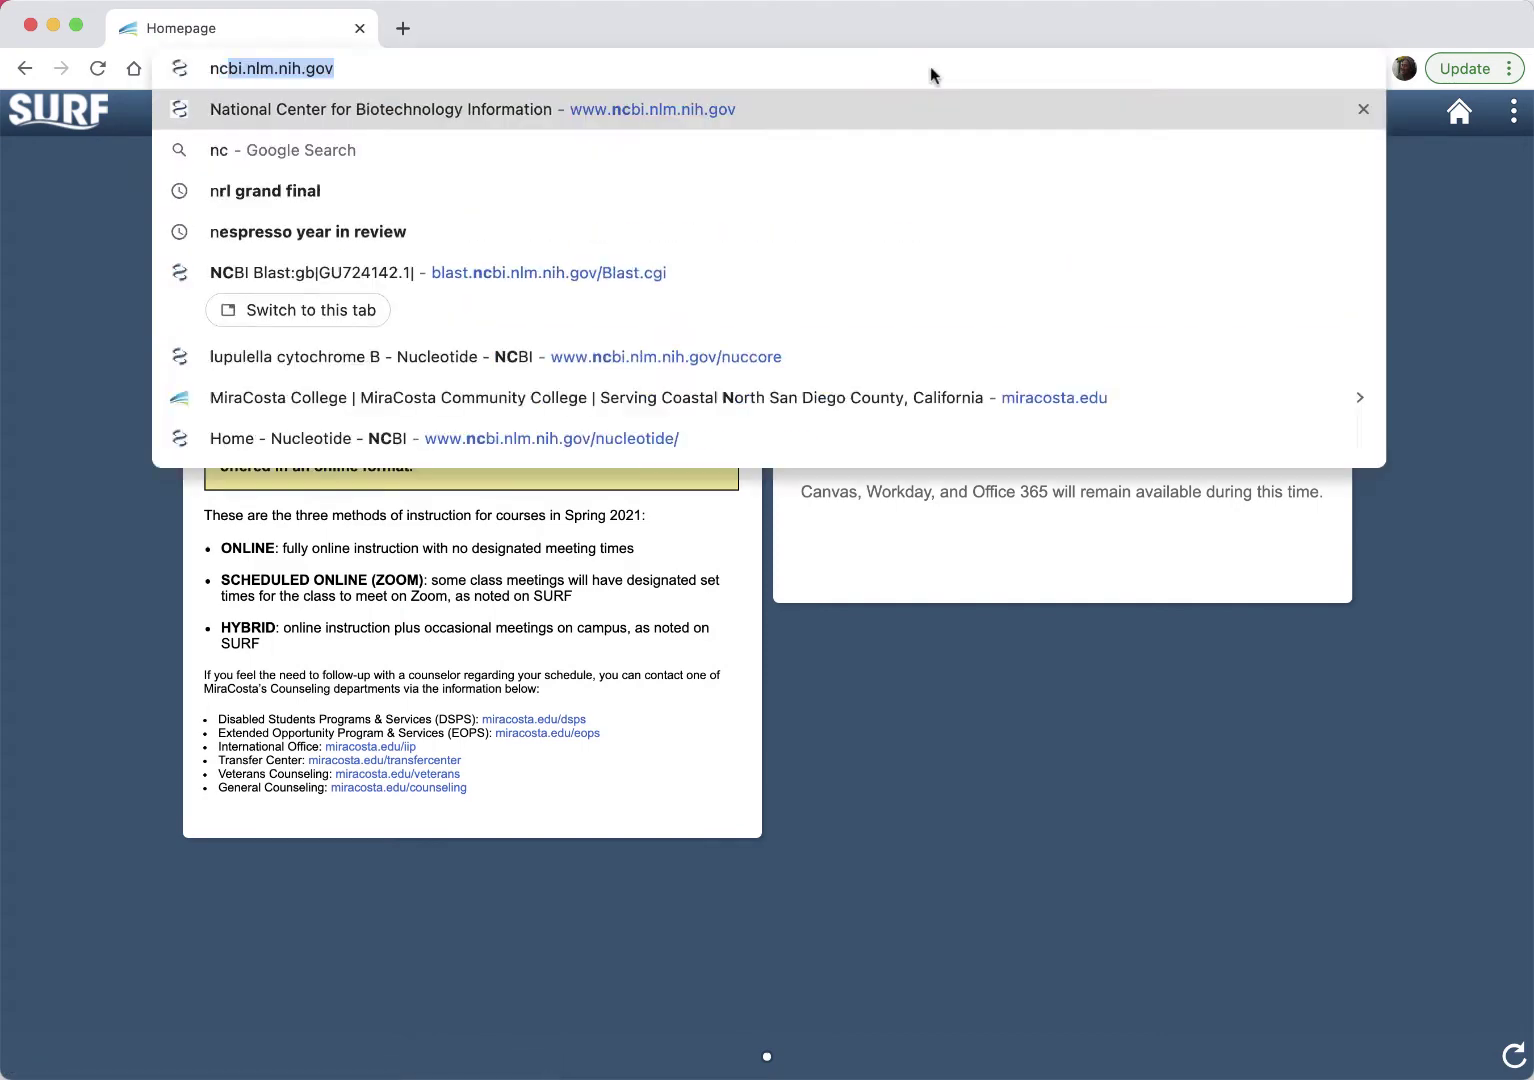
left_click(897, 108)
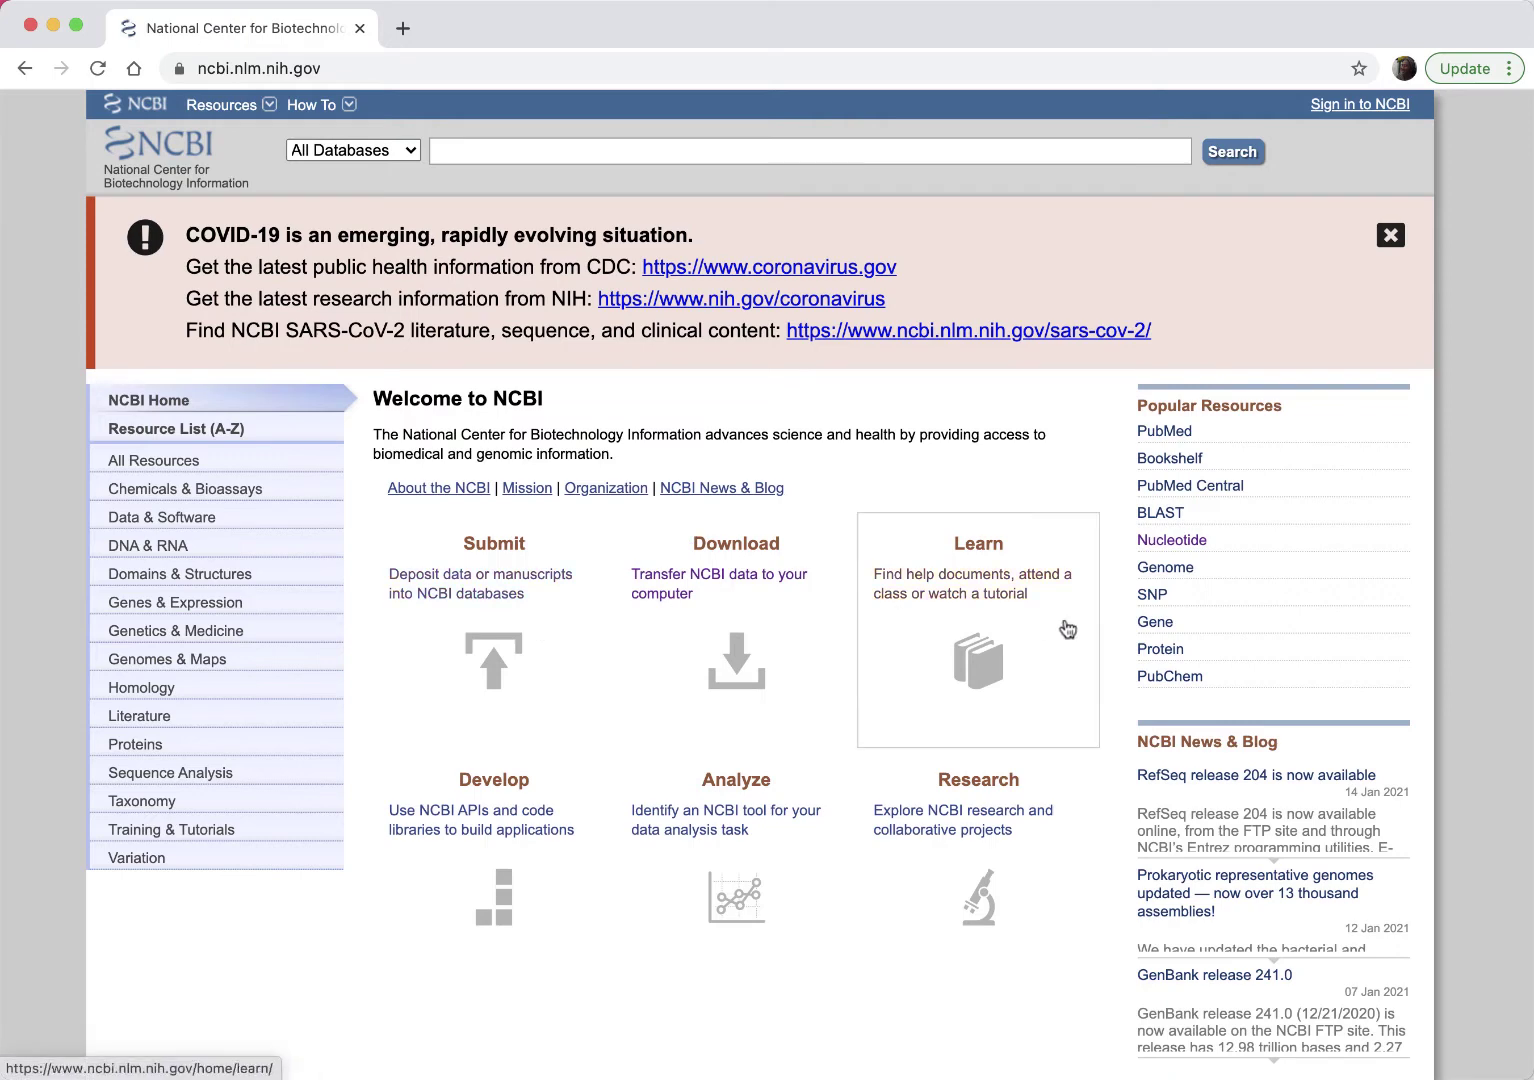
left_click(1168, 545)
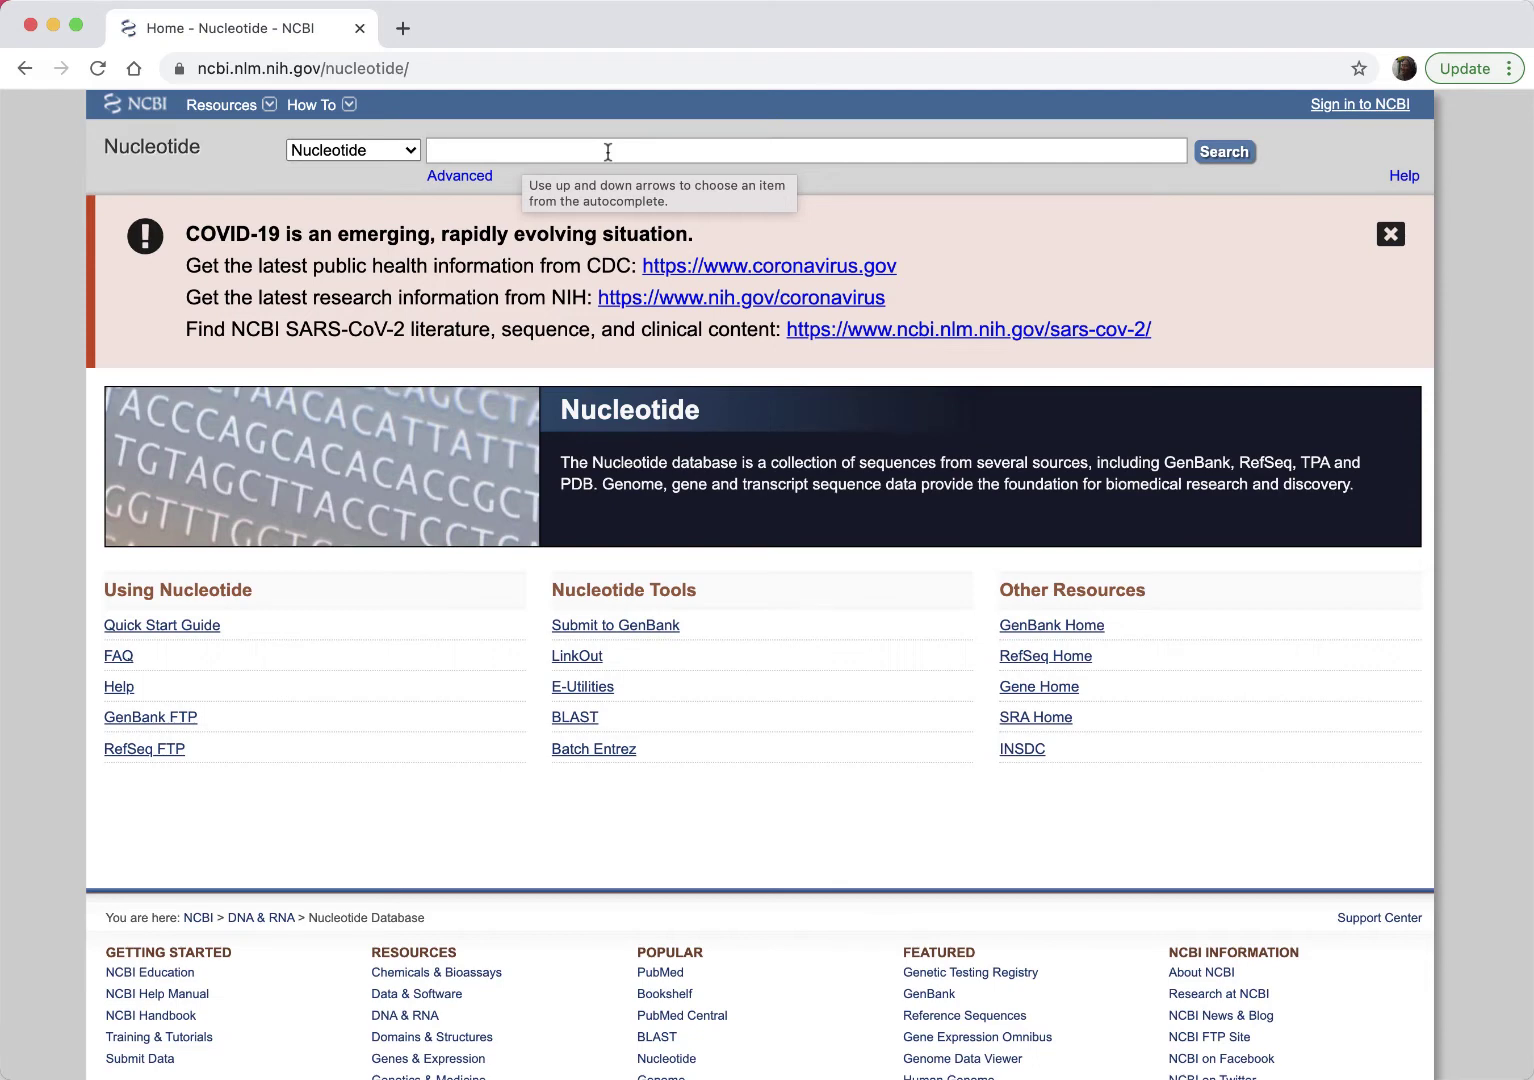
Search the Nucleotide database for "Sceloporus occidentalis"
type("Sc")
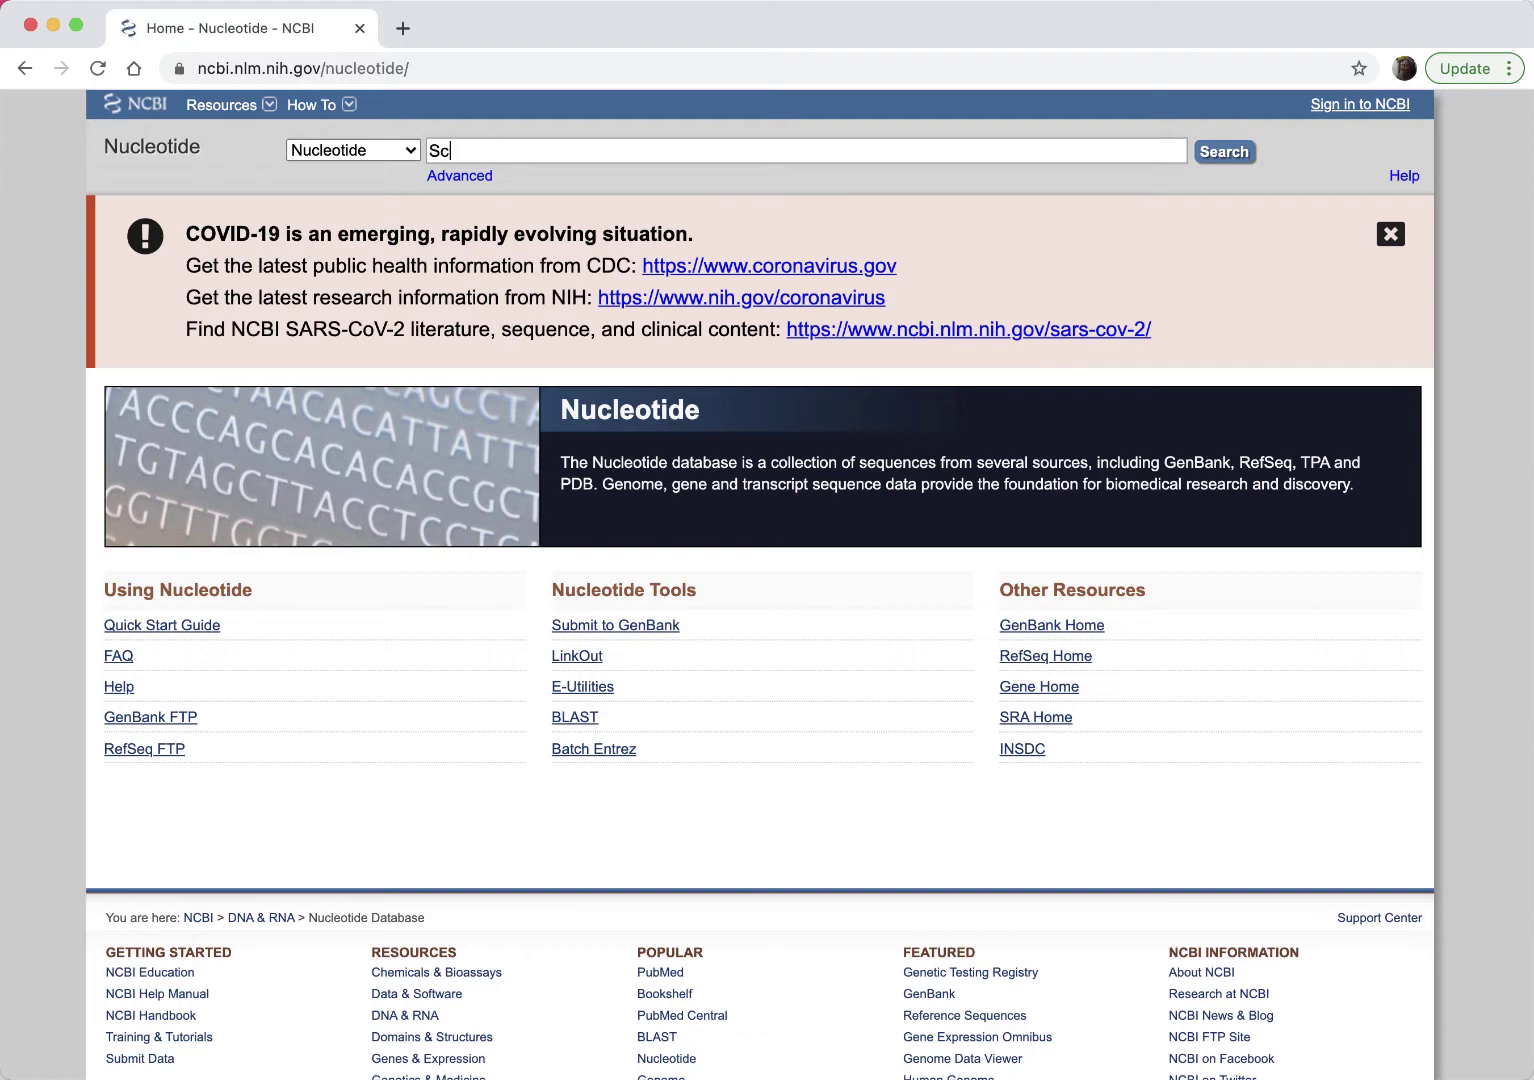
type("elop")
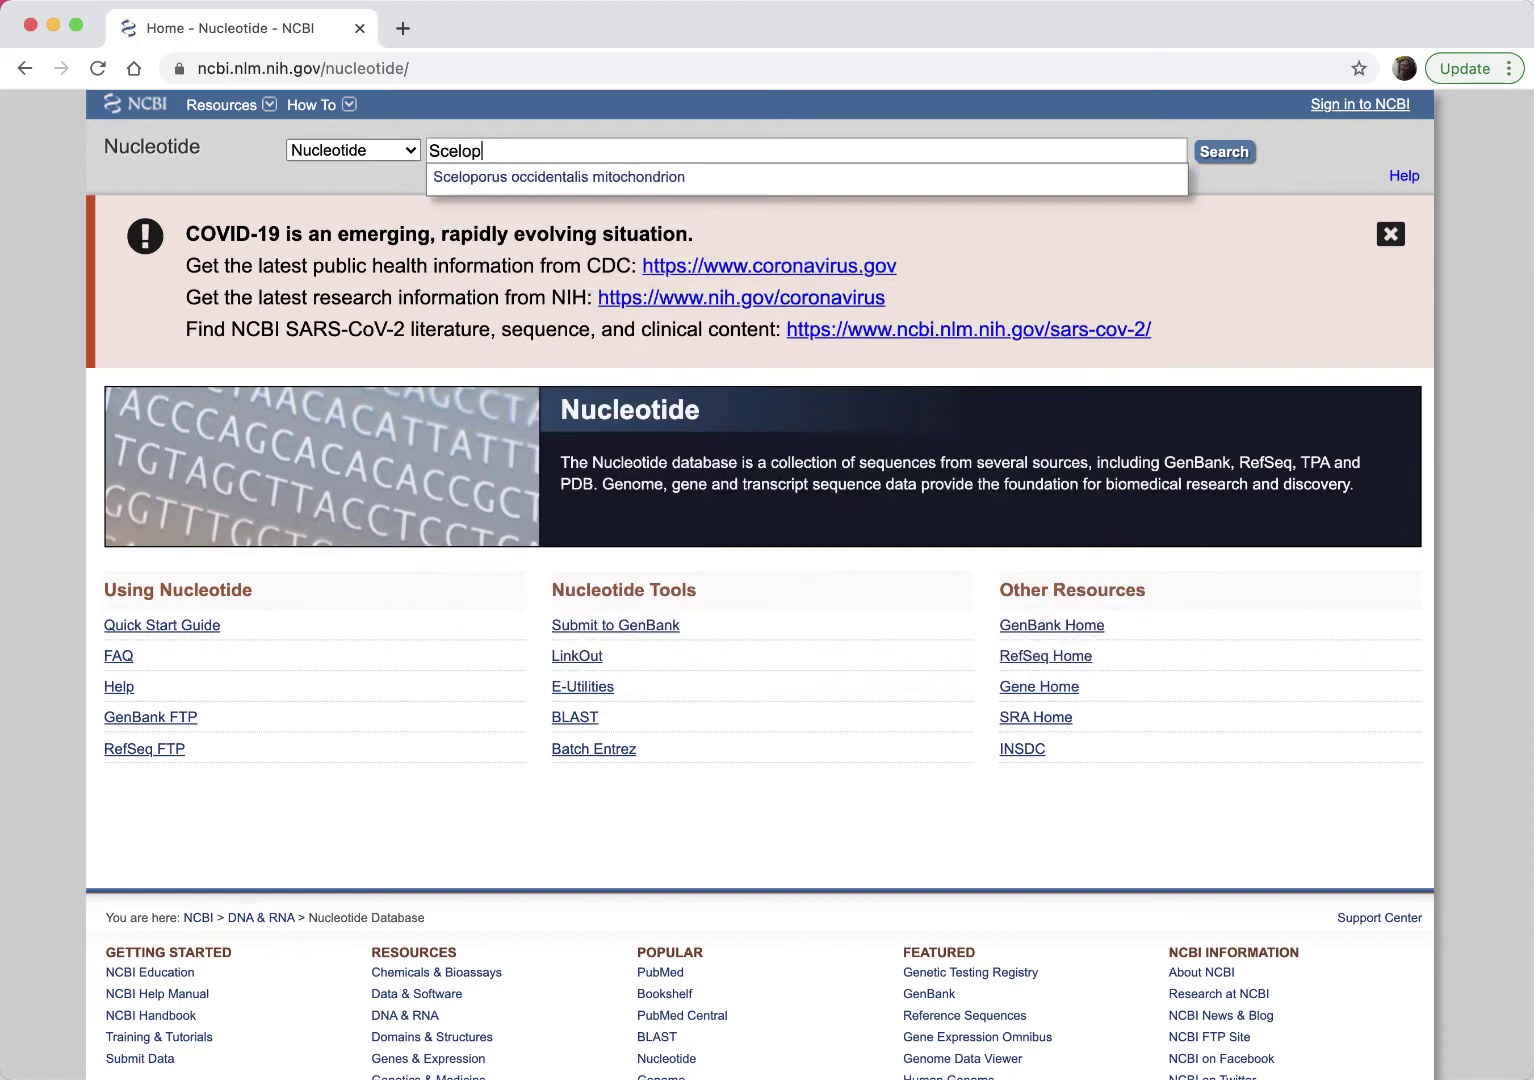
type("orus occidentalis")
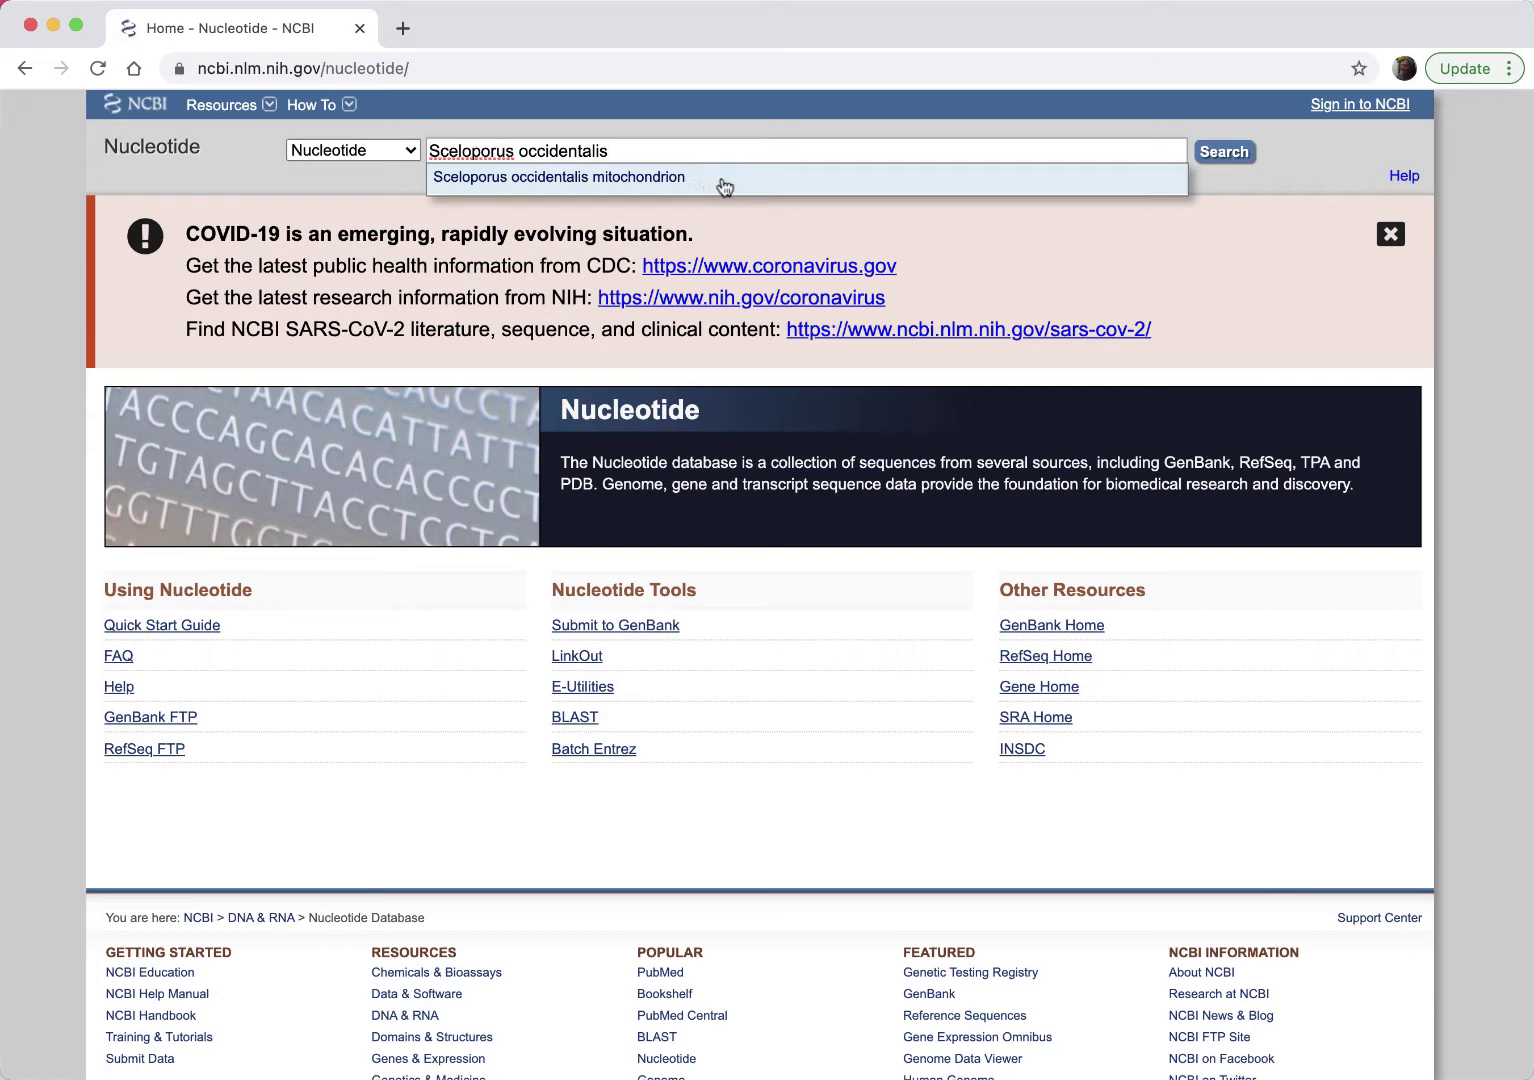
left_click(1224, 152)
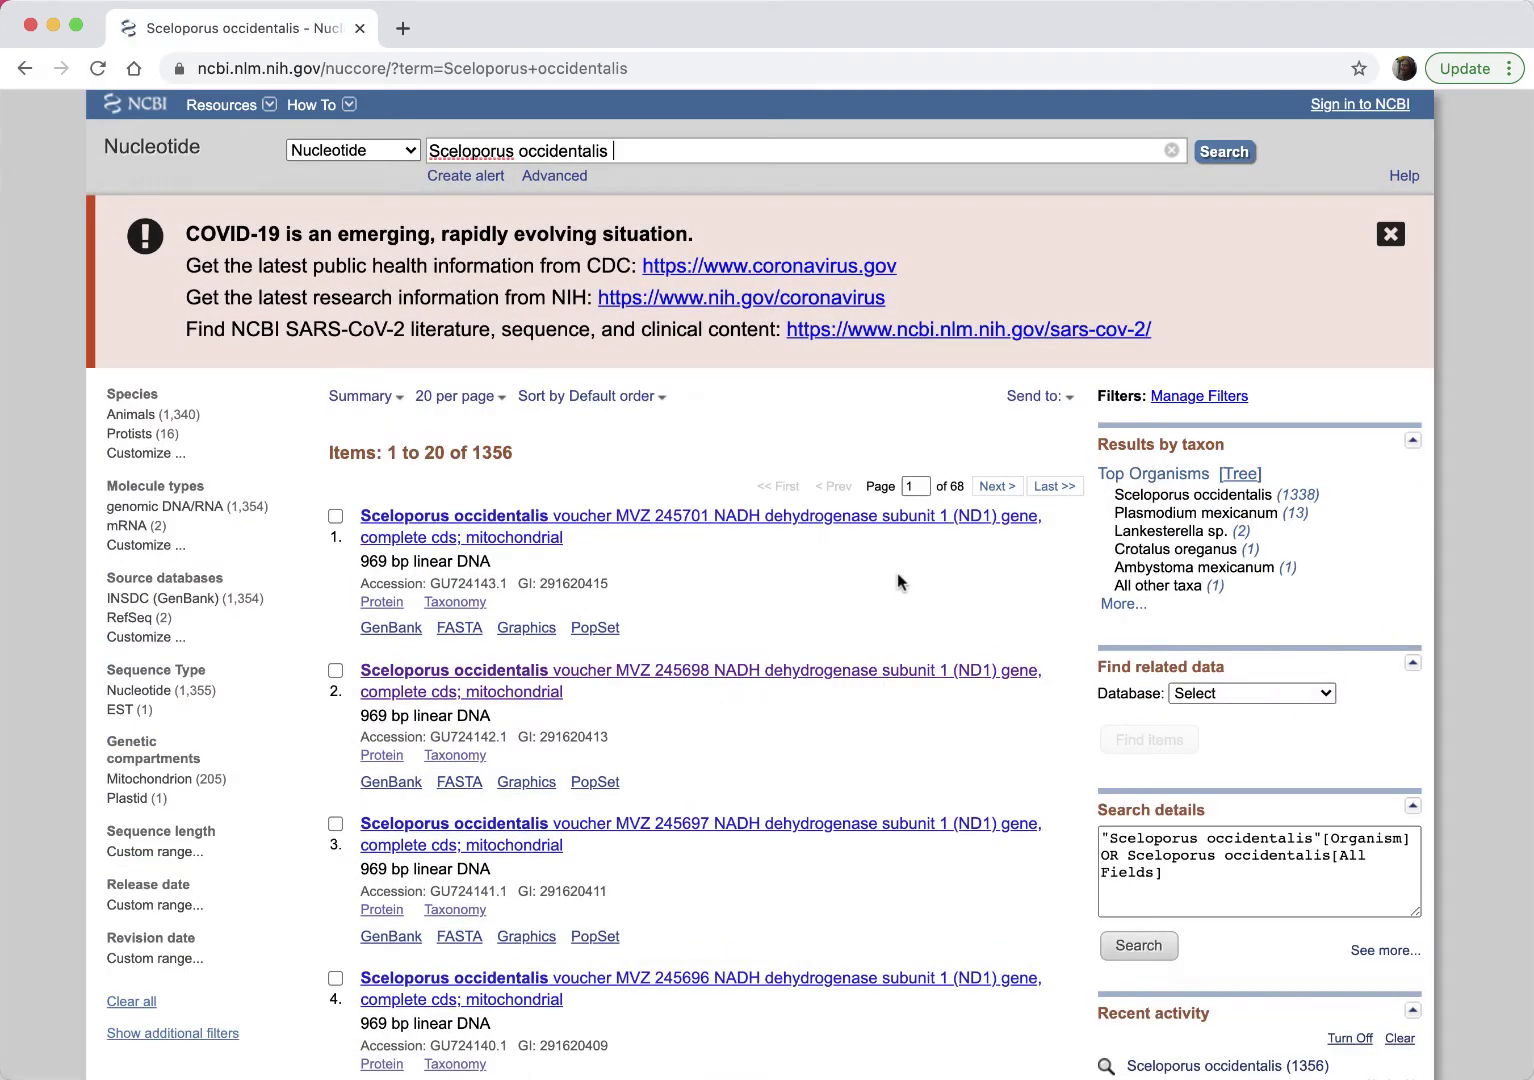
Open the first search result, the Sceloporus occidentalis voucher MVZ 245701 NADH dehydrogenase subunit 1 (ND1) gene record
scroll(898, 581, "down", 2)
scroll(898, 581, "down", 1)
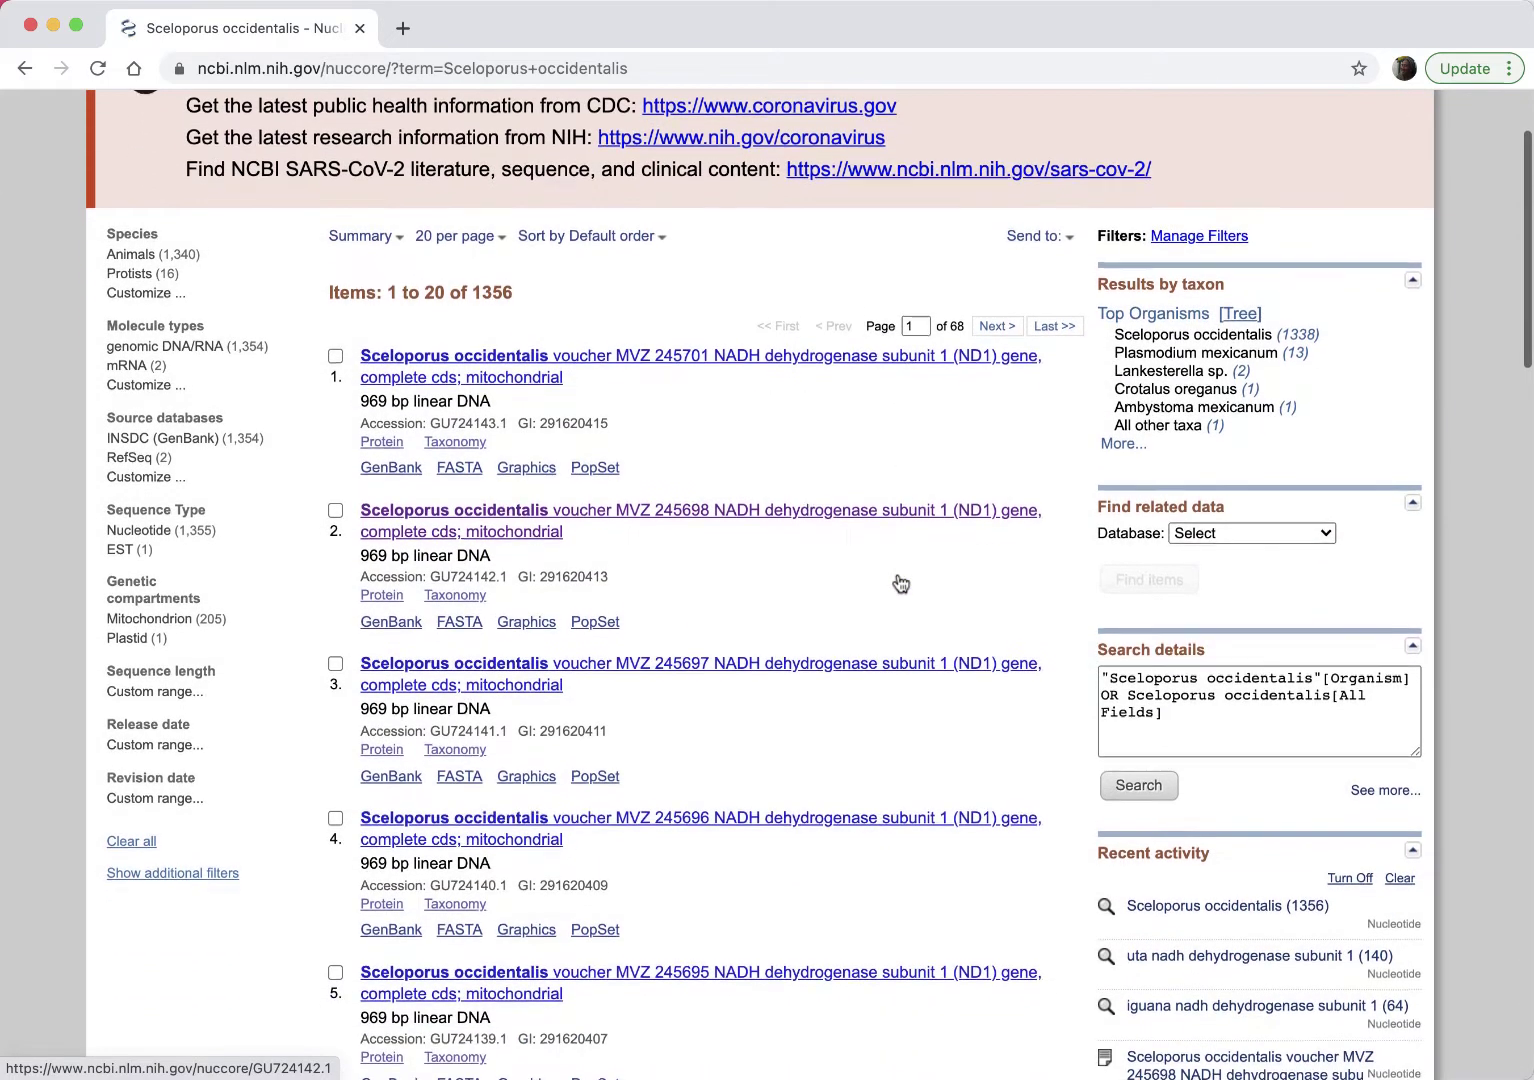
scroll(901, 584, "up", 1)
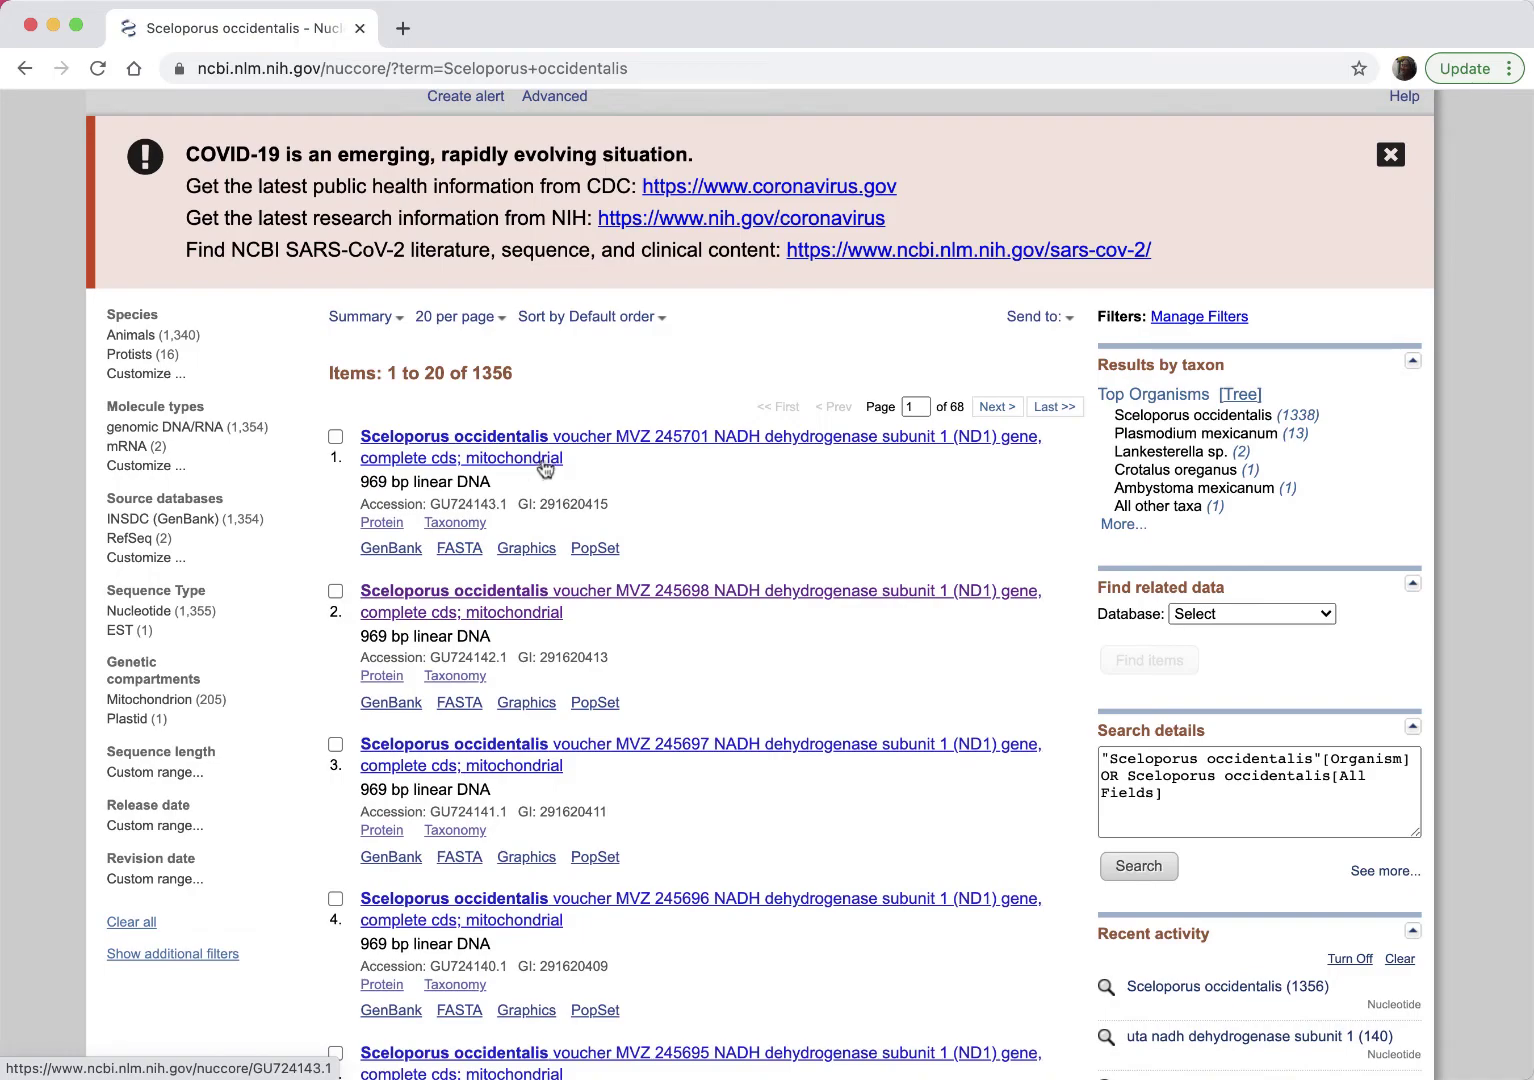
scroll(623, 630, "down", 5)
scroll(623, 630, "down", 11)
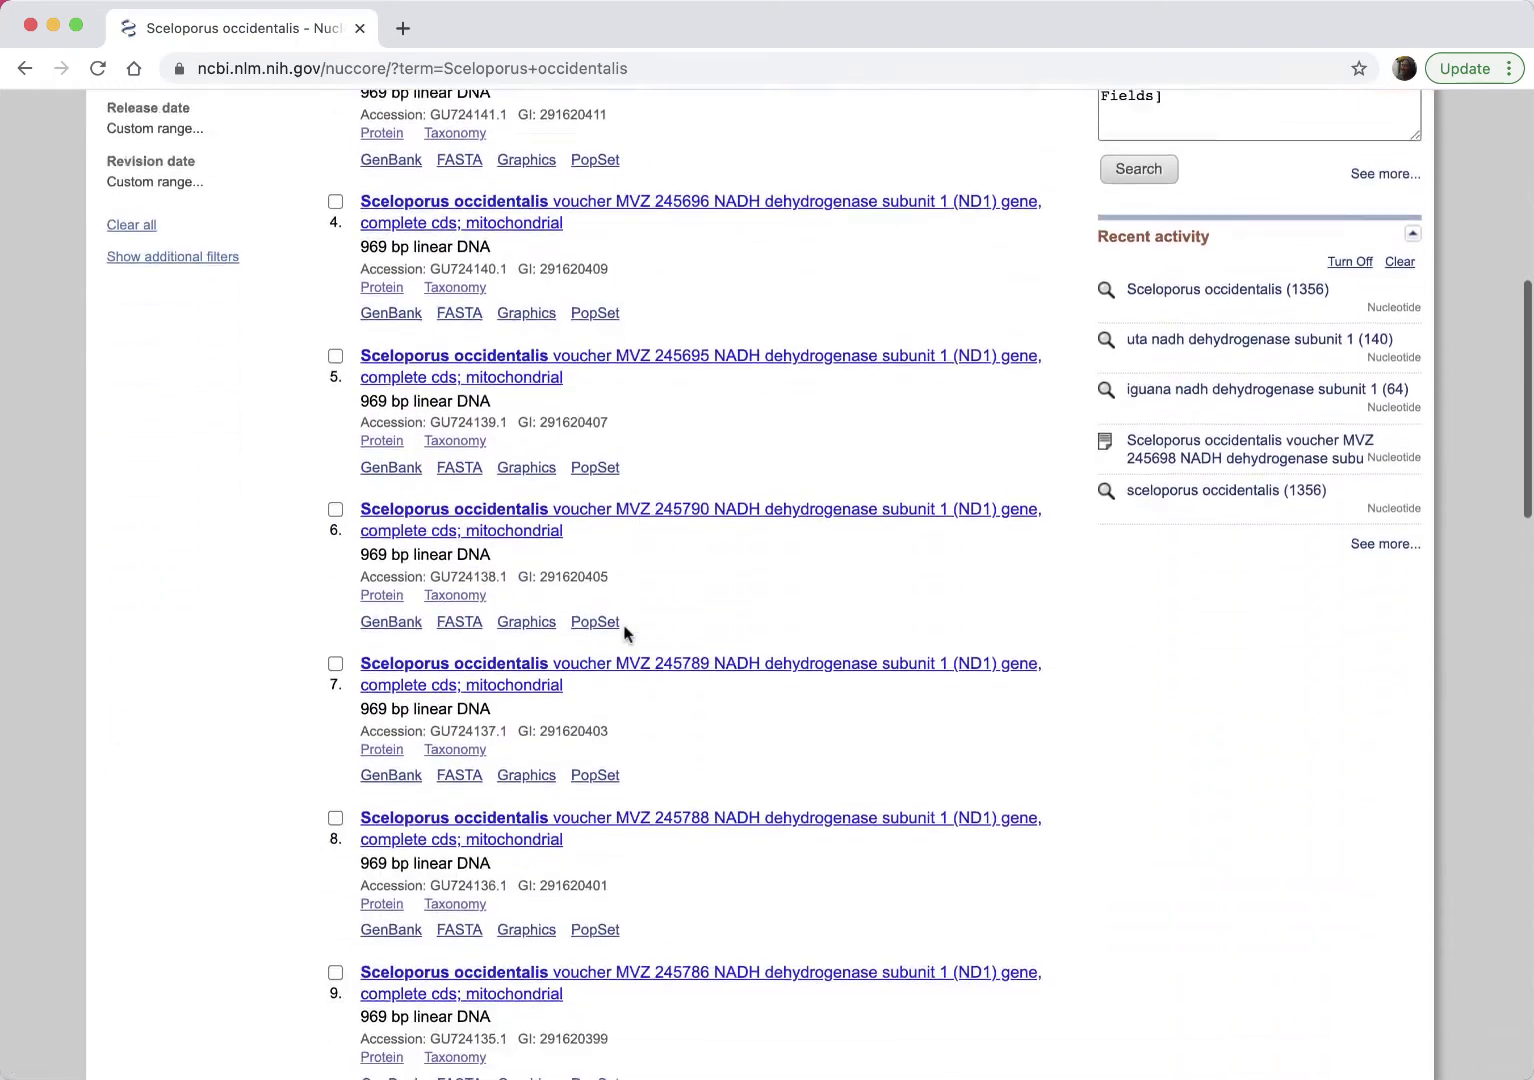
scroll(623, 632, "down", 11)
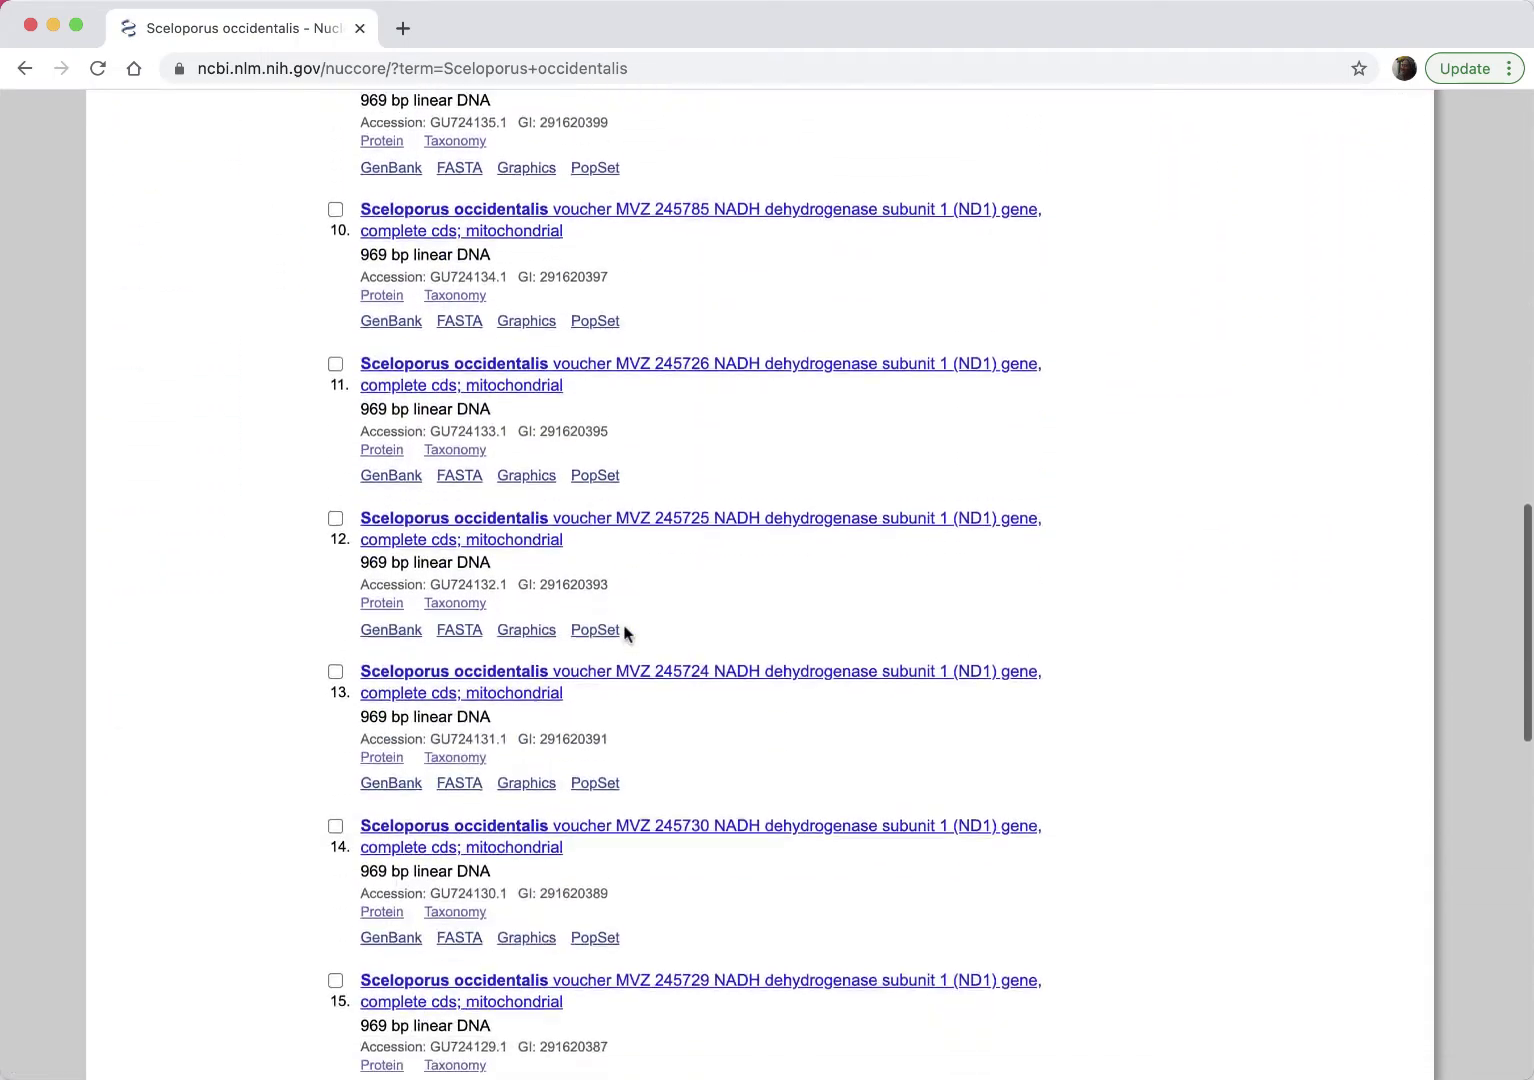
scroll(623, 632, "up", 20)
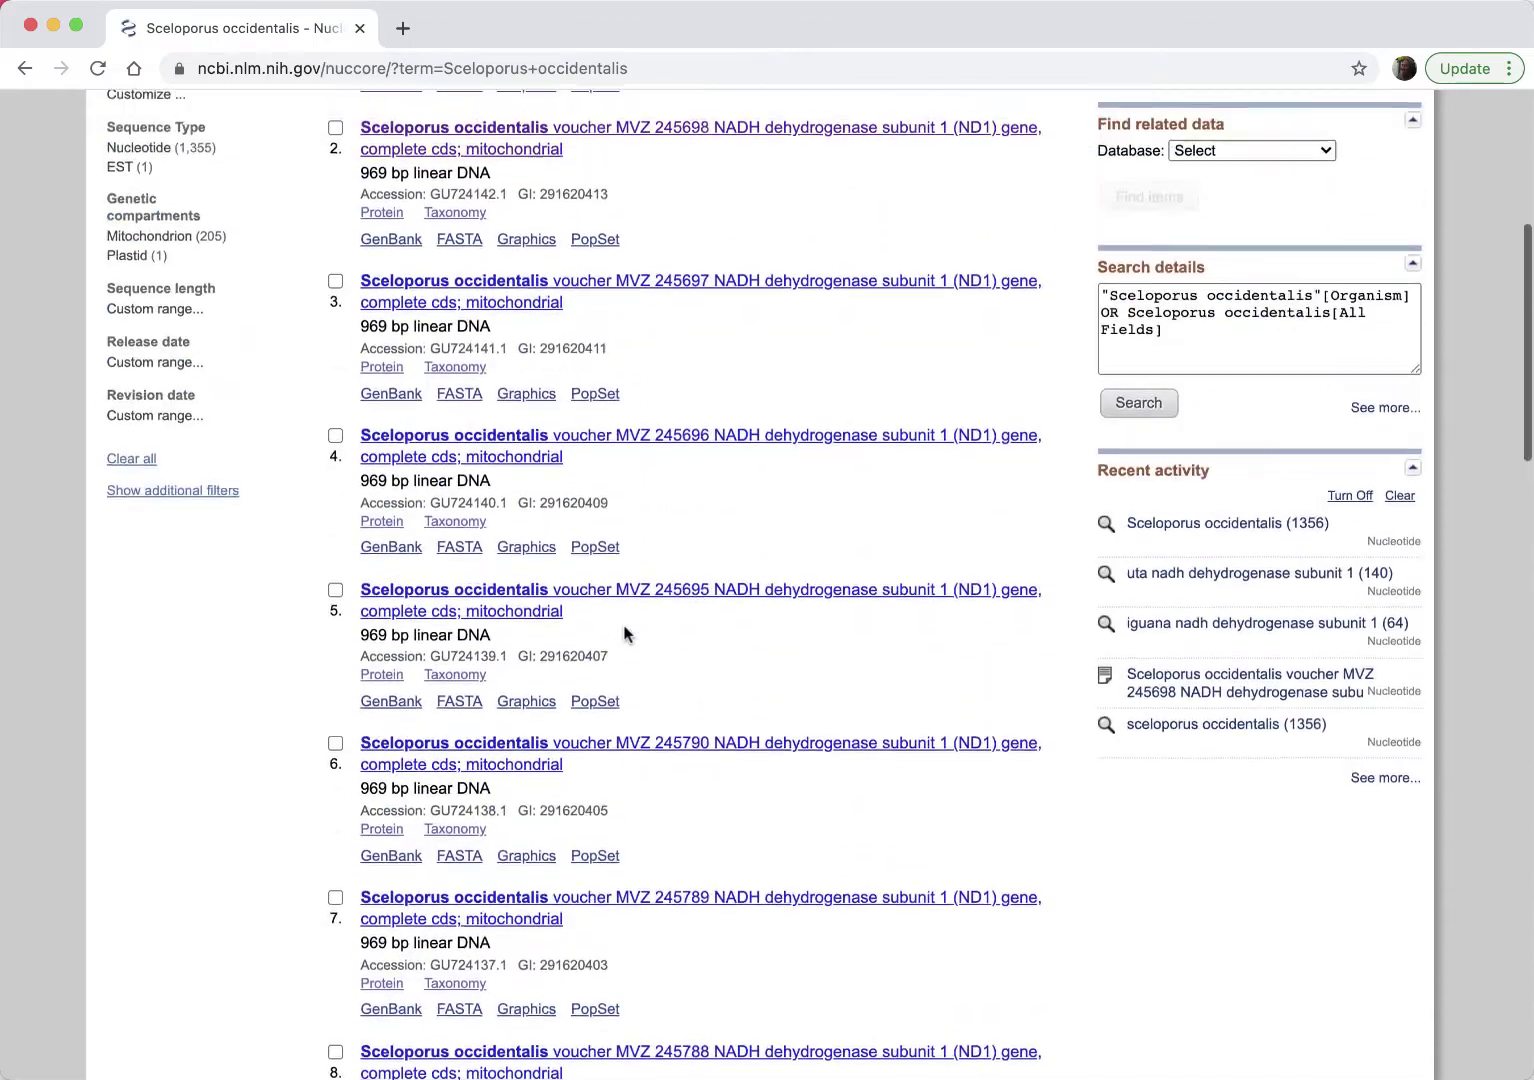
left_click(570, 518)
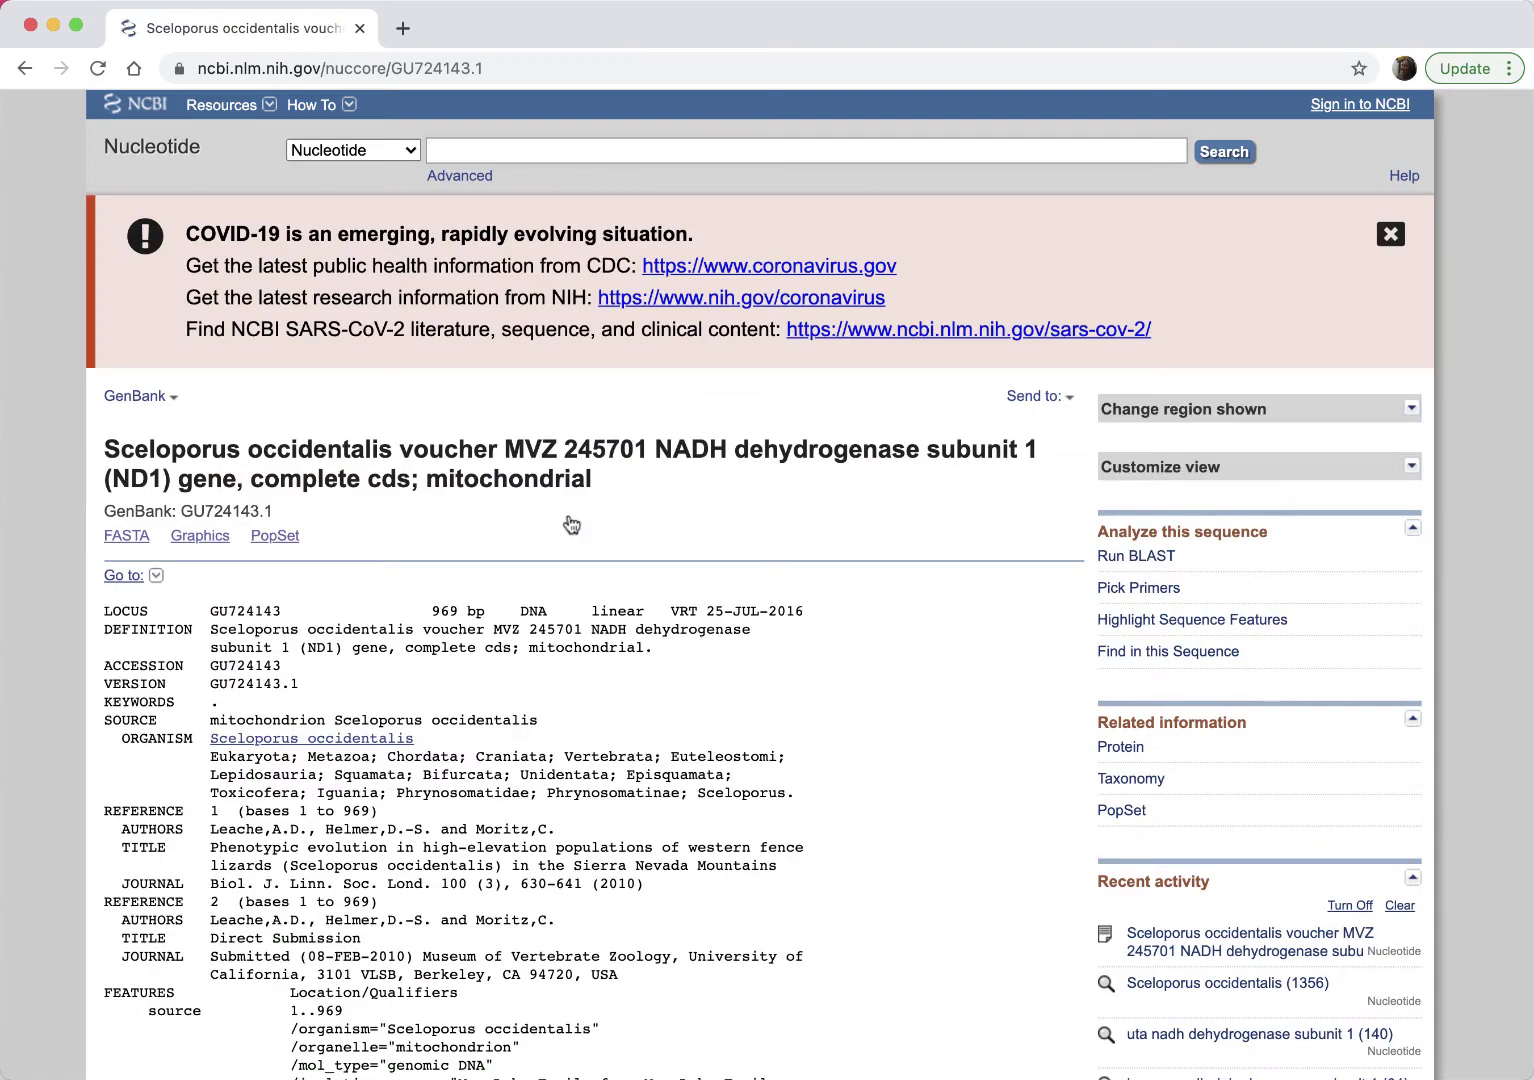
Examine the GenBank record from its source organism and references through the gene features, protein translation and nucleotide sequence
scroll(571, 524, "down", 3)
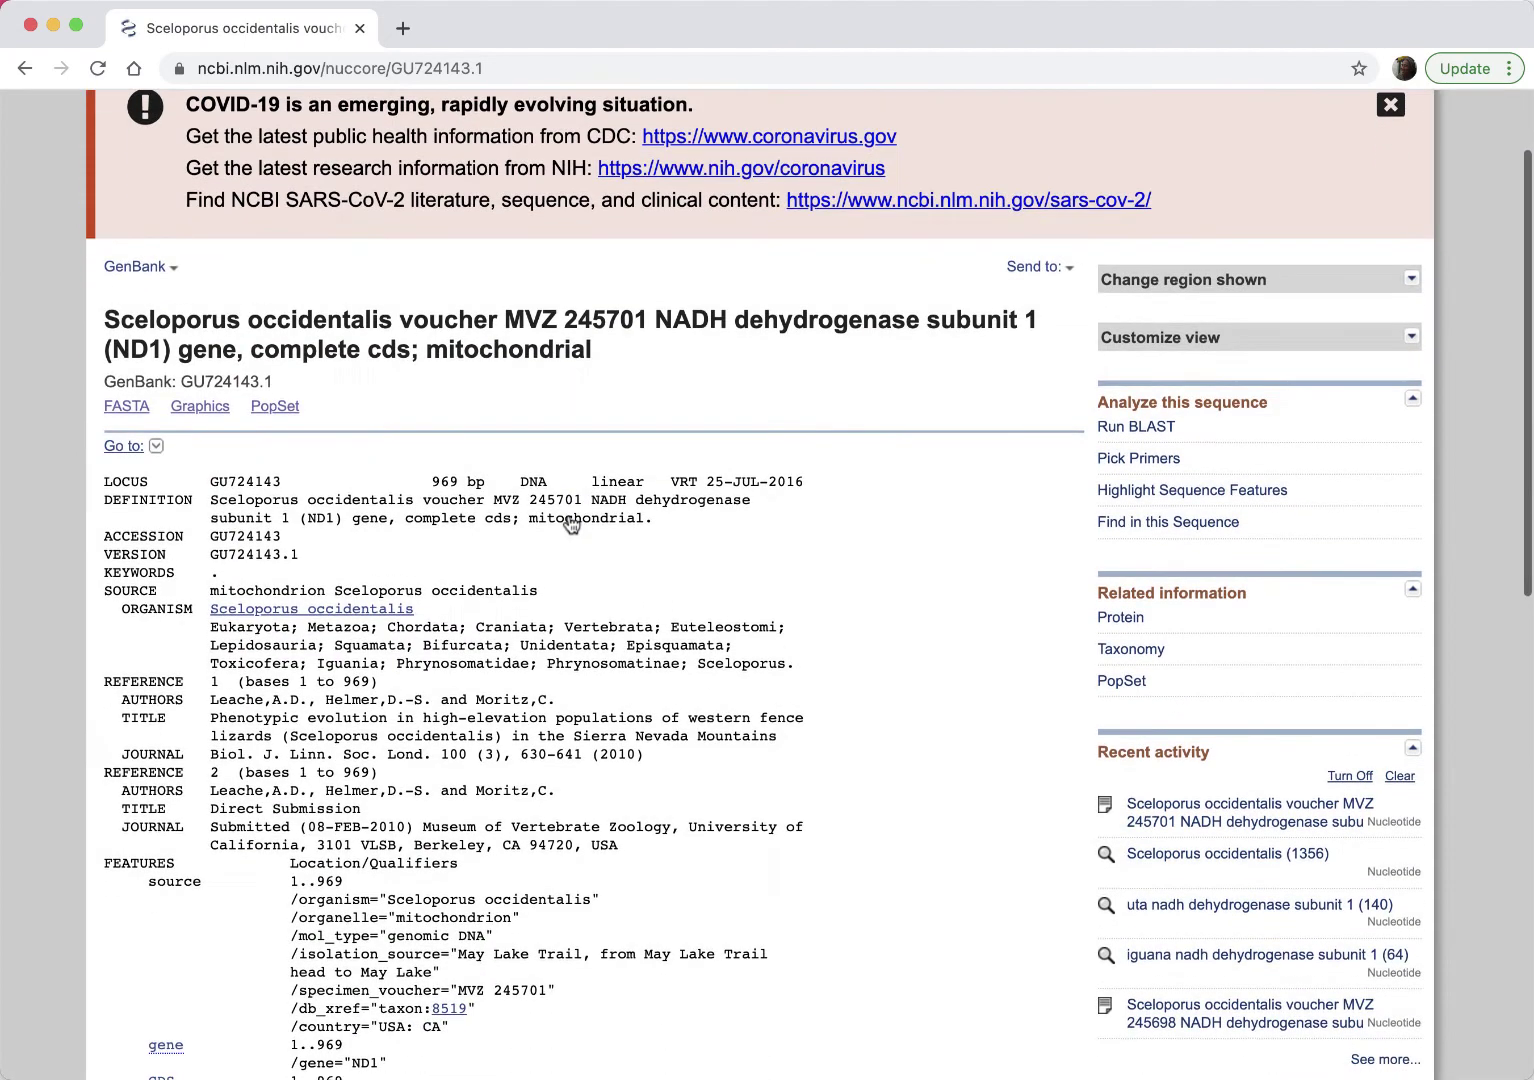
scroll(571, 524, "down", 1)
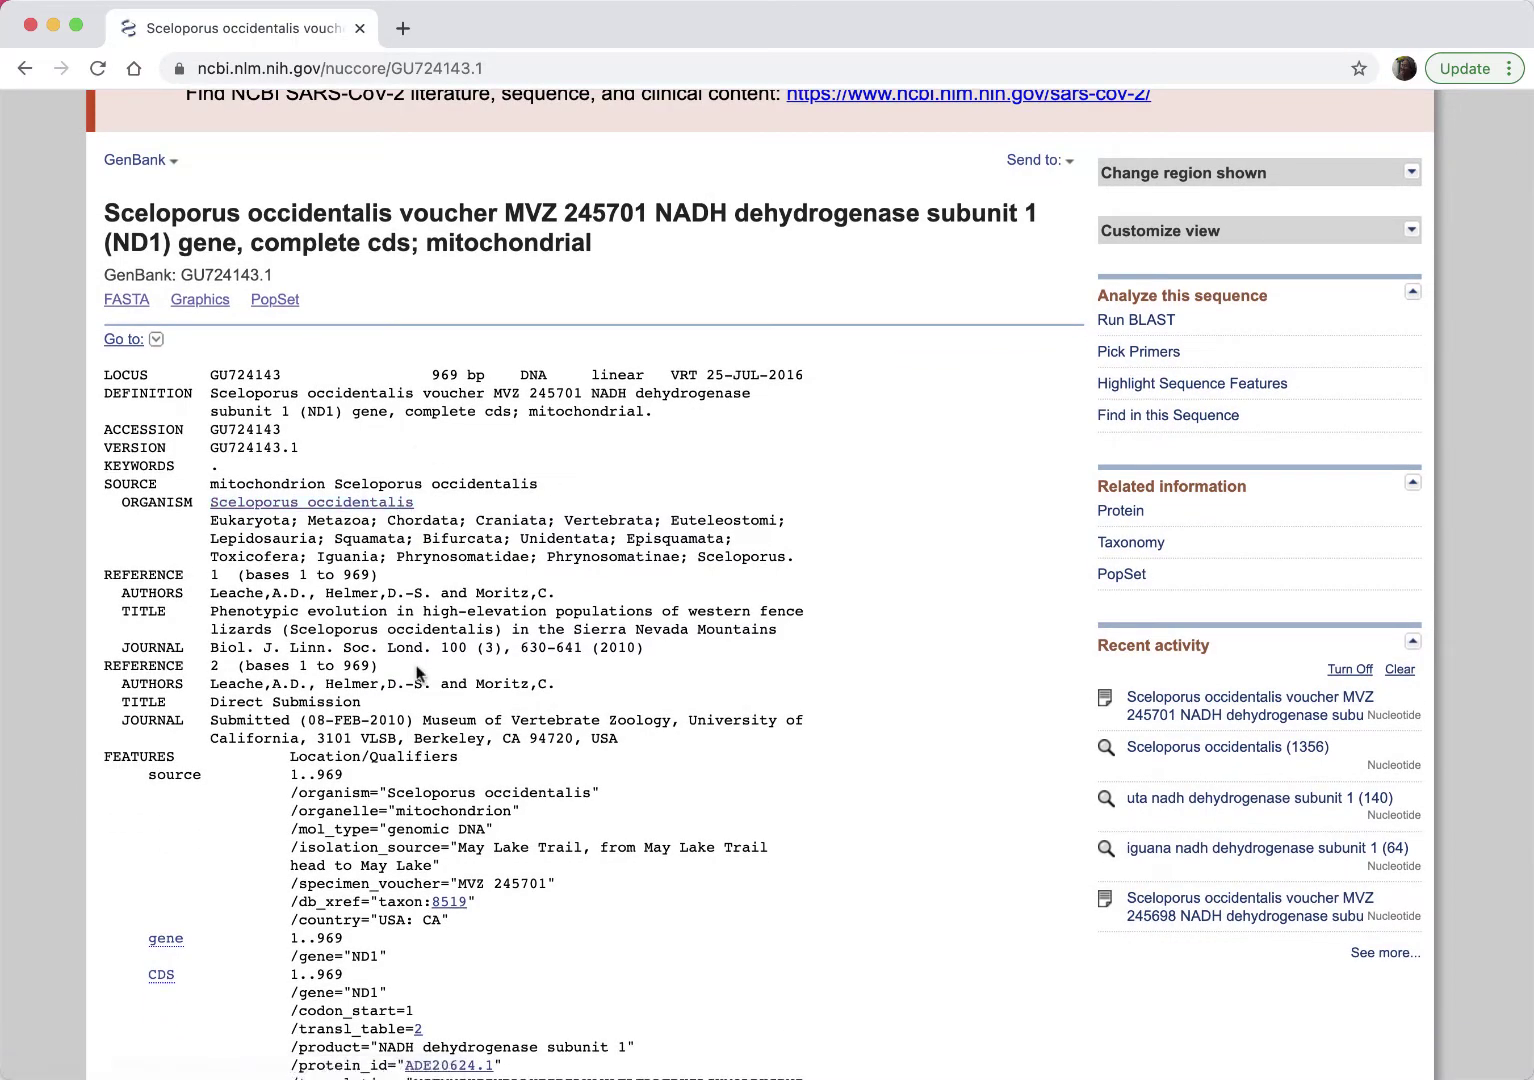
scroll(418, 672, "down", 2)
scroll(418, 672, "down", 1)
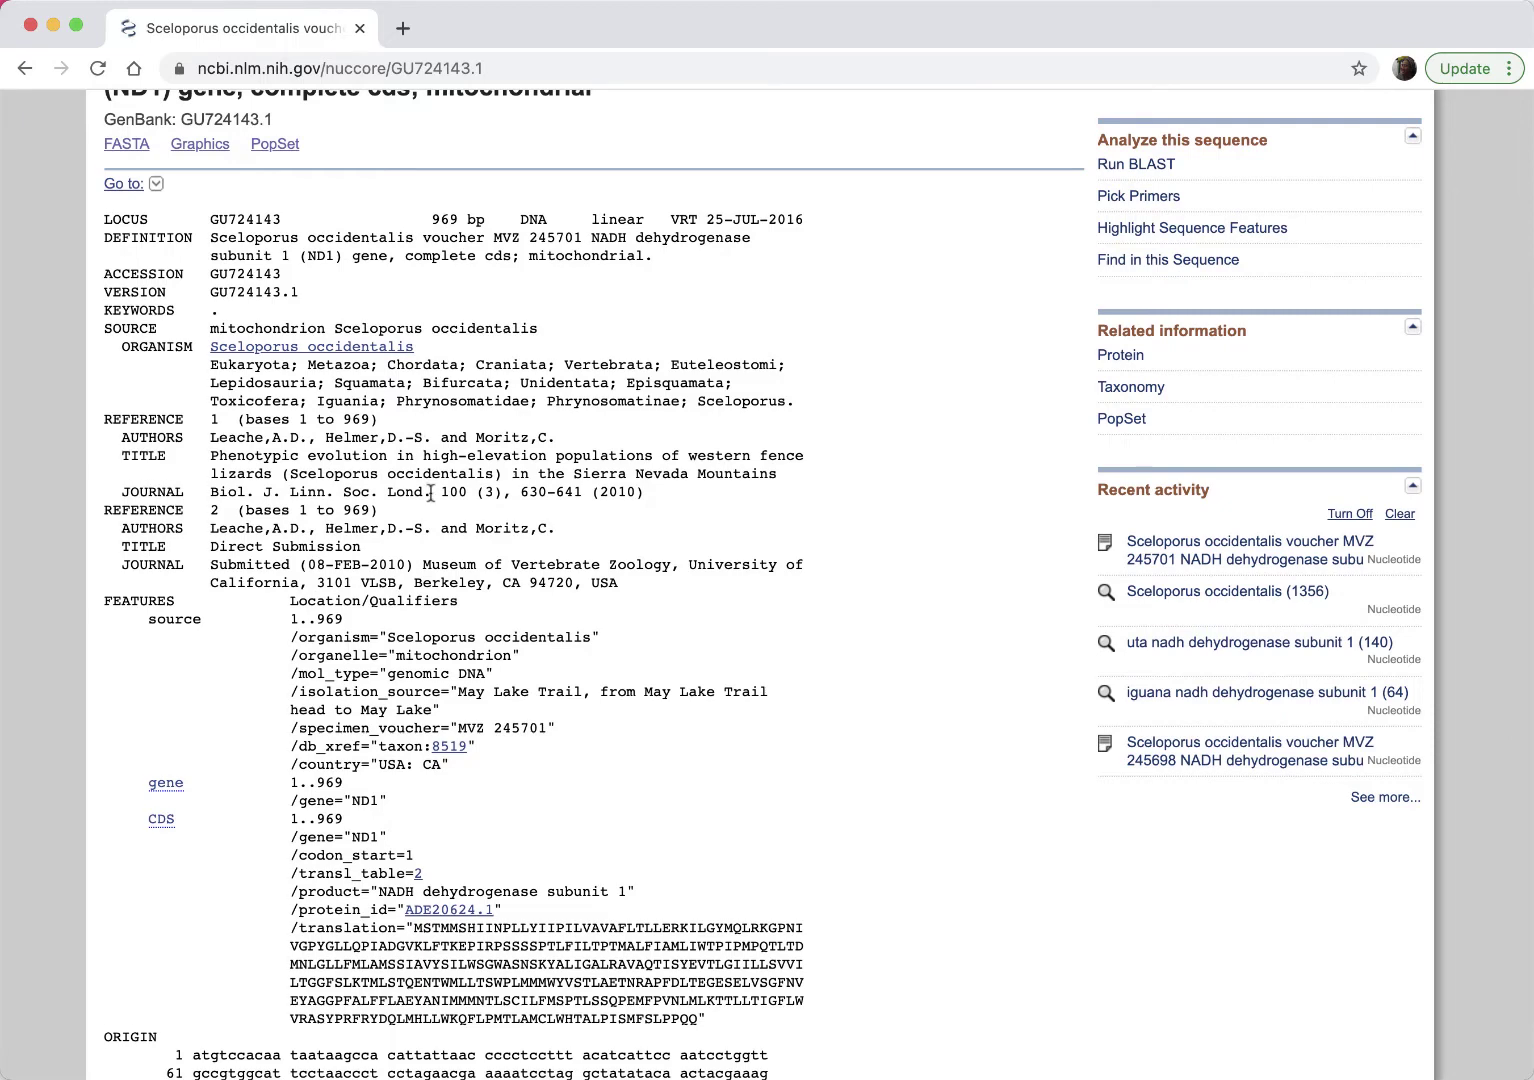
scroll(430, 492, "down", 1)
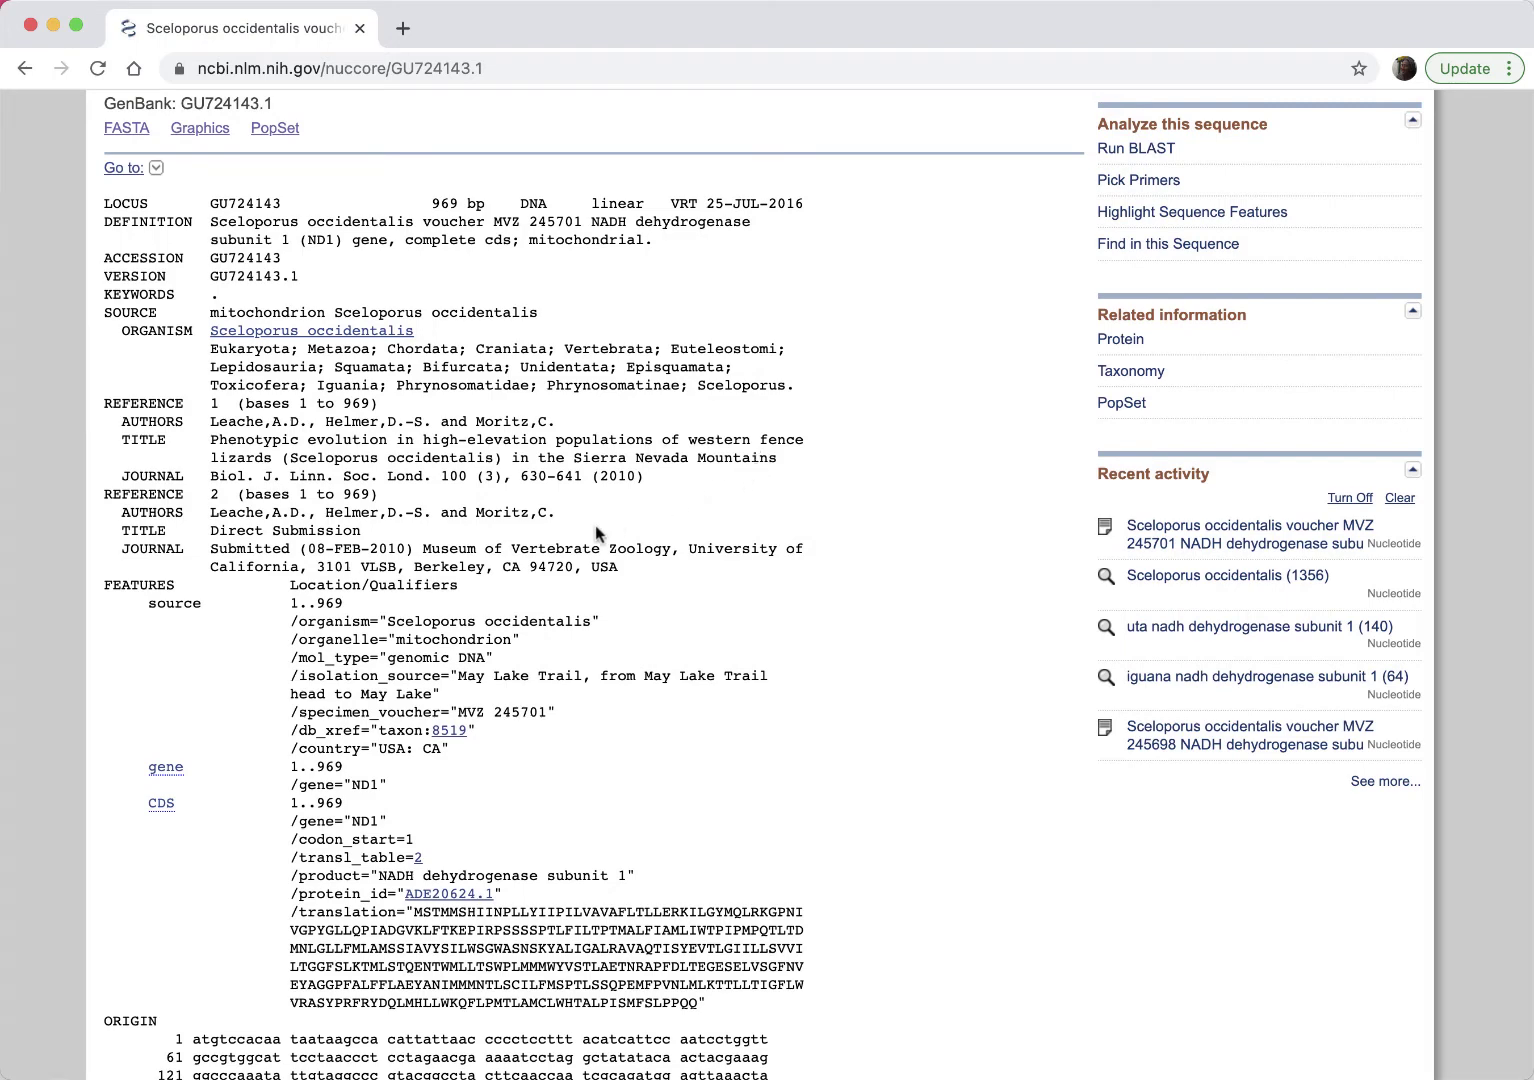
scroll(595, 530, "down", 2)
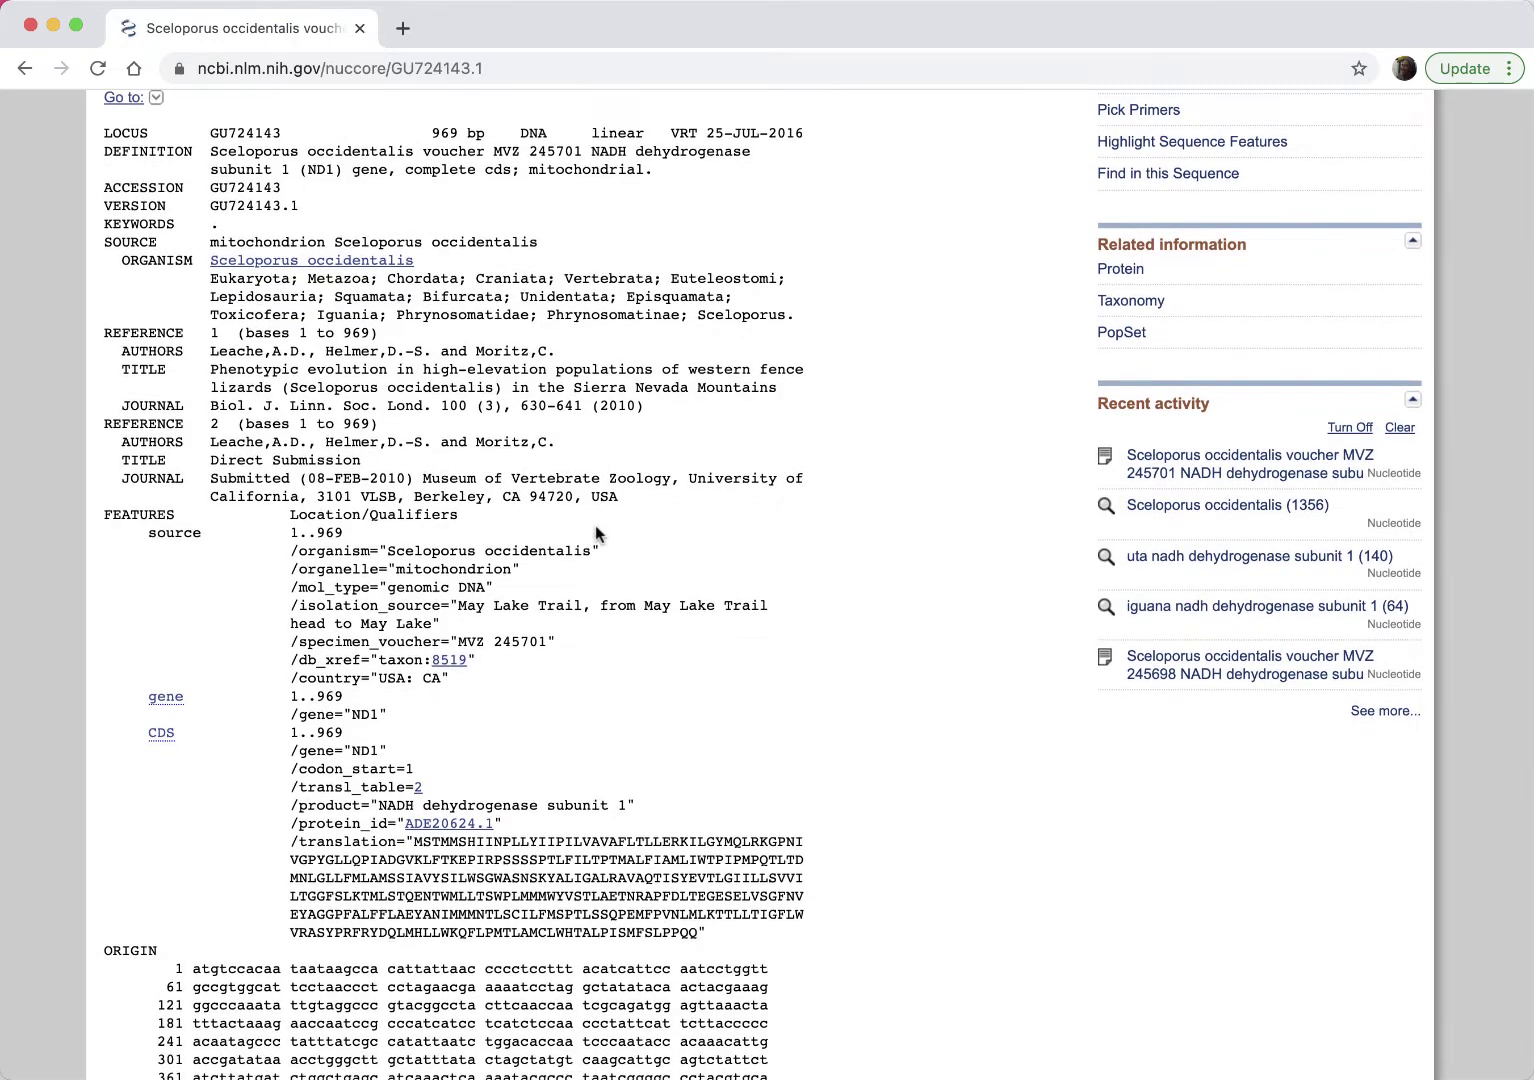
scroll(595, 530, "down", 10)
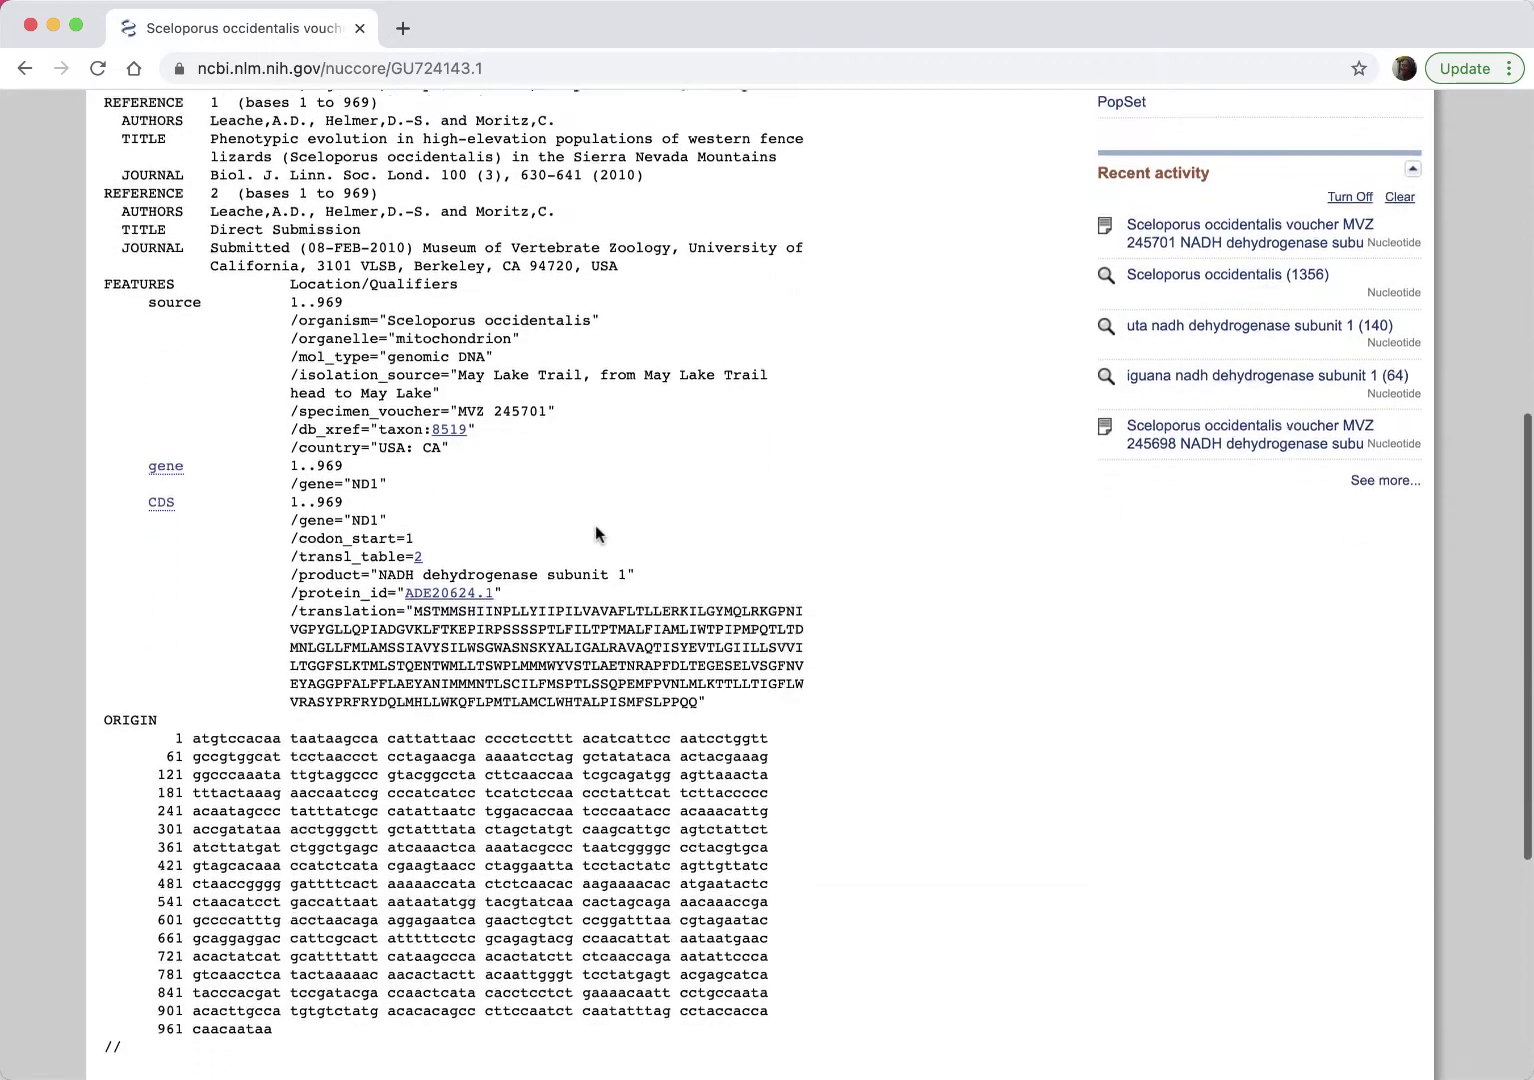
scroll(596, 533, "down", 3)
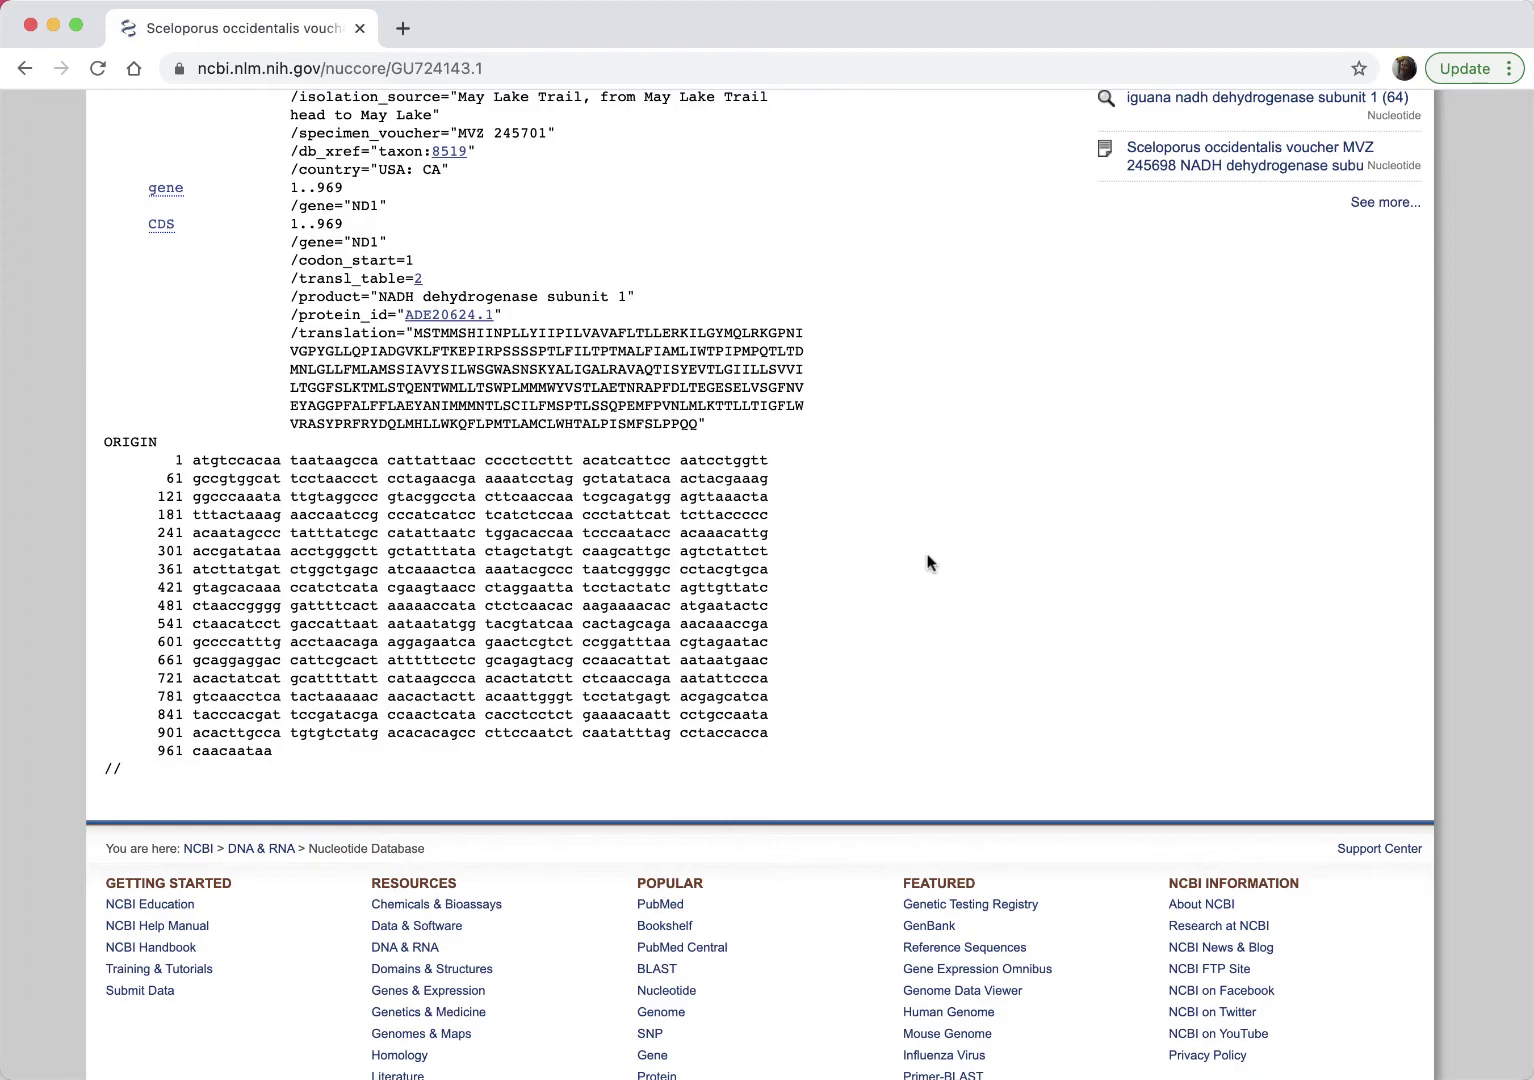
scroll(927, 562, "up", 15)
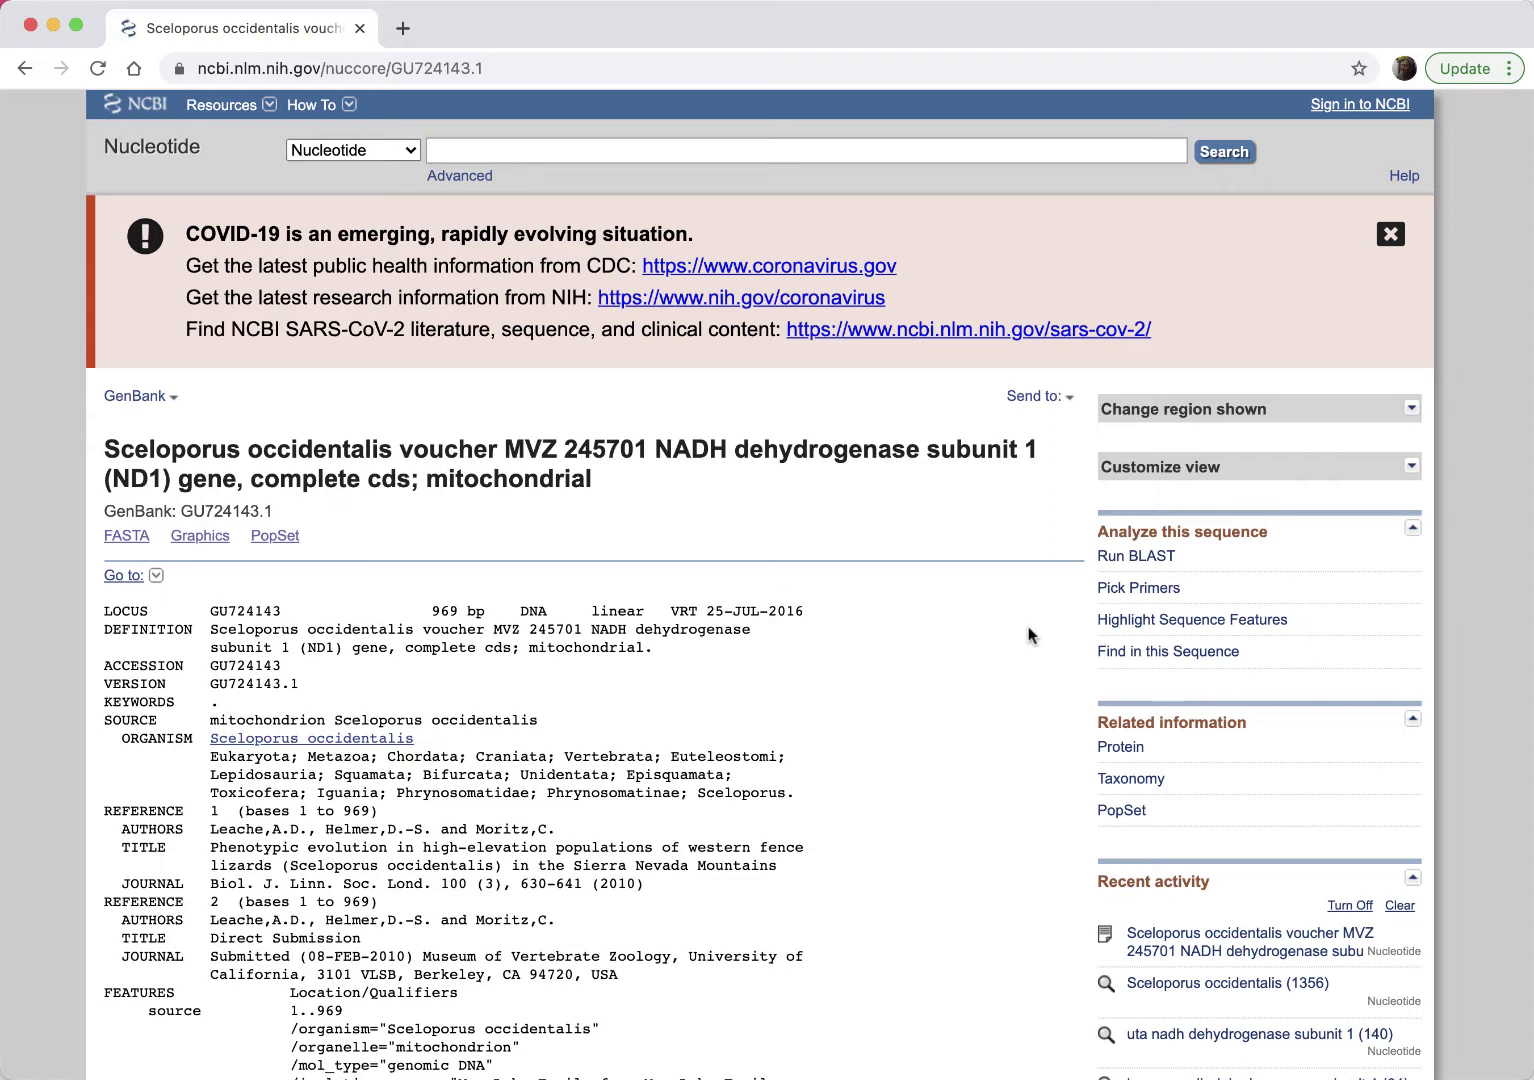
Run a nucleotide BLAST of this sequence against the nr/nt collection, optimized for more dissimilar sequences (discontiguous megablast)
left_click(1166, 557)
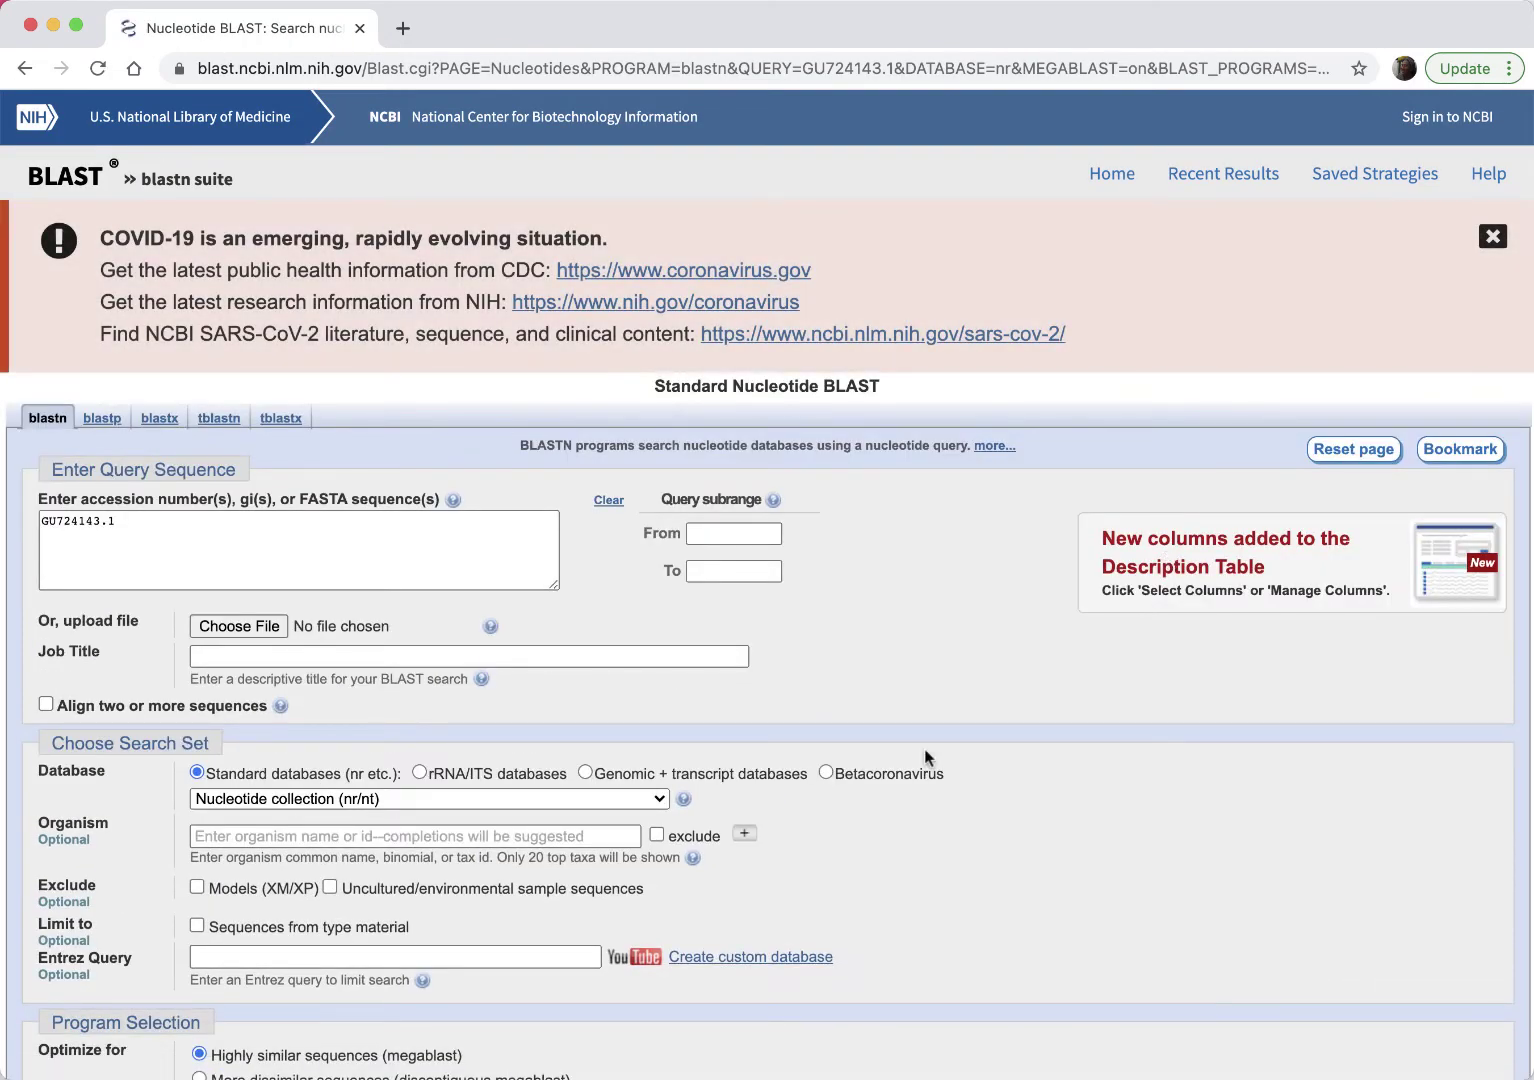
scroll(925, 757, "down", 5)
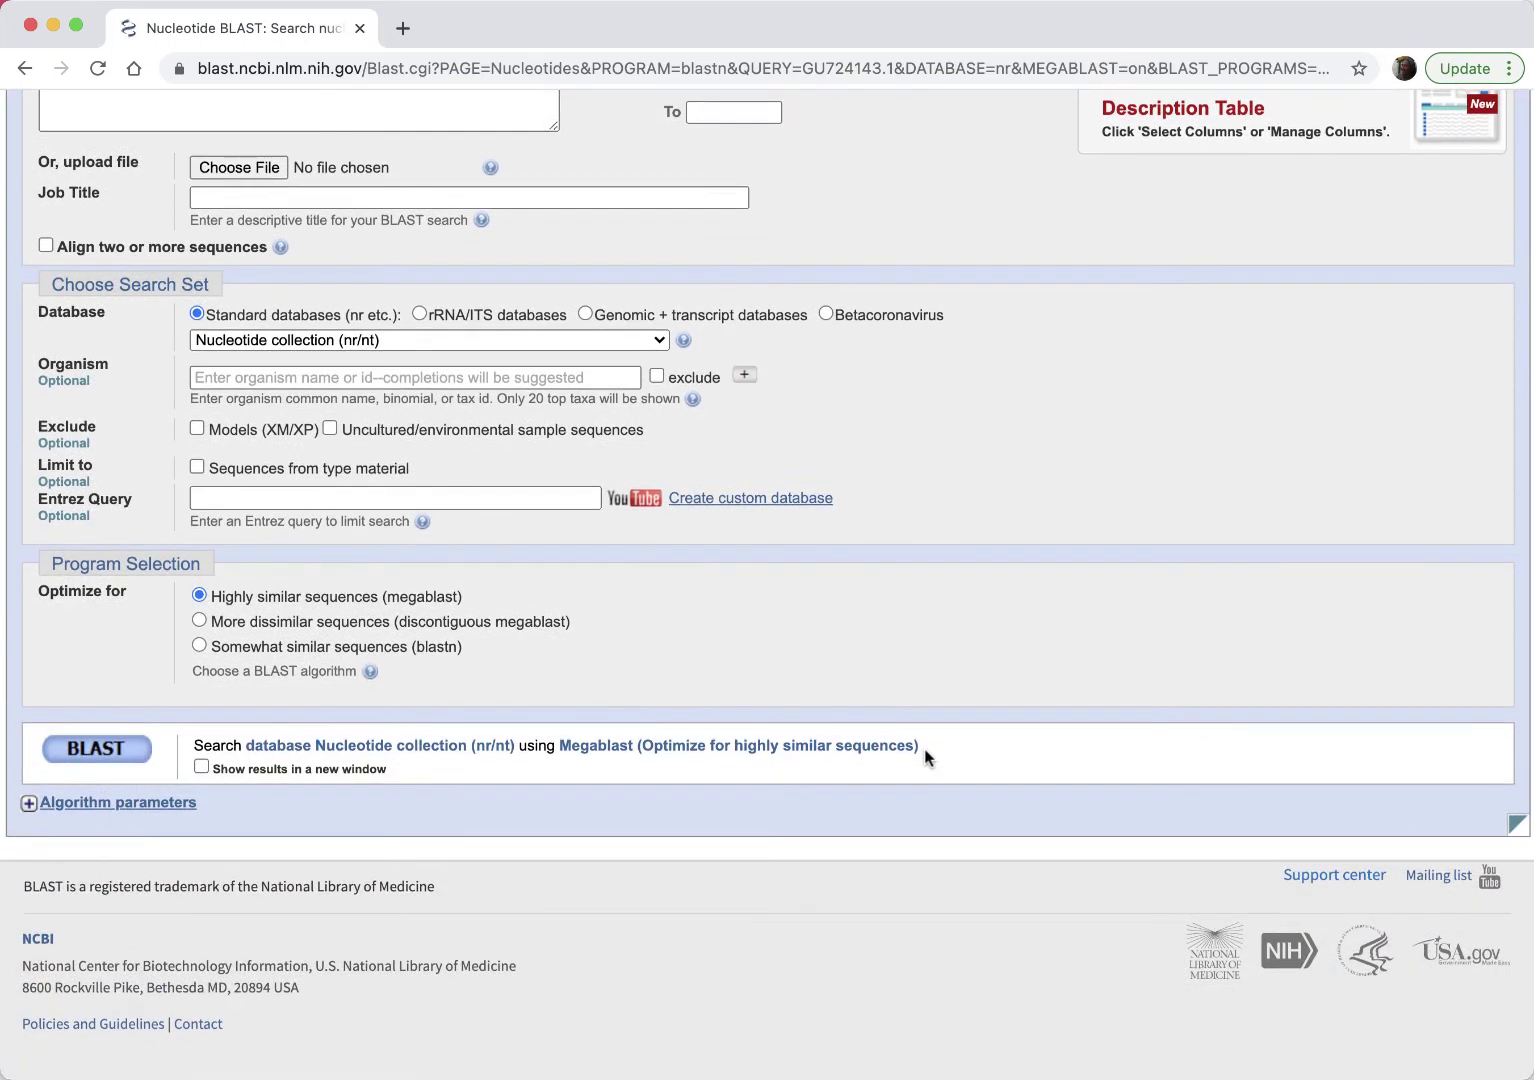
scroll(612, 510, "up", 3)
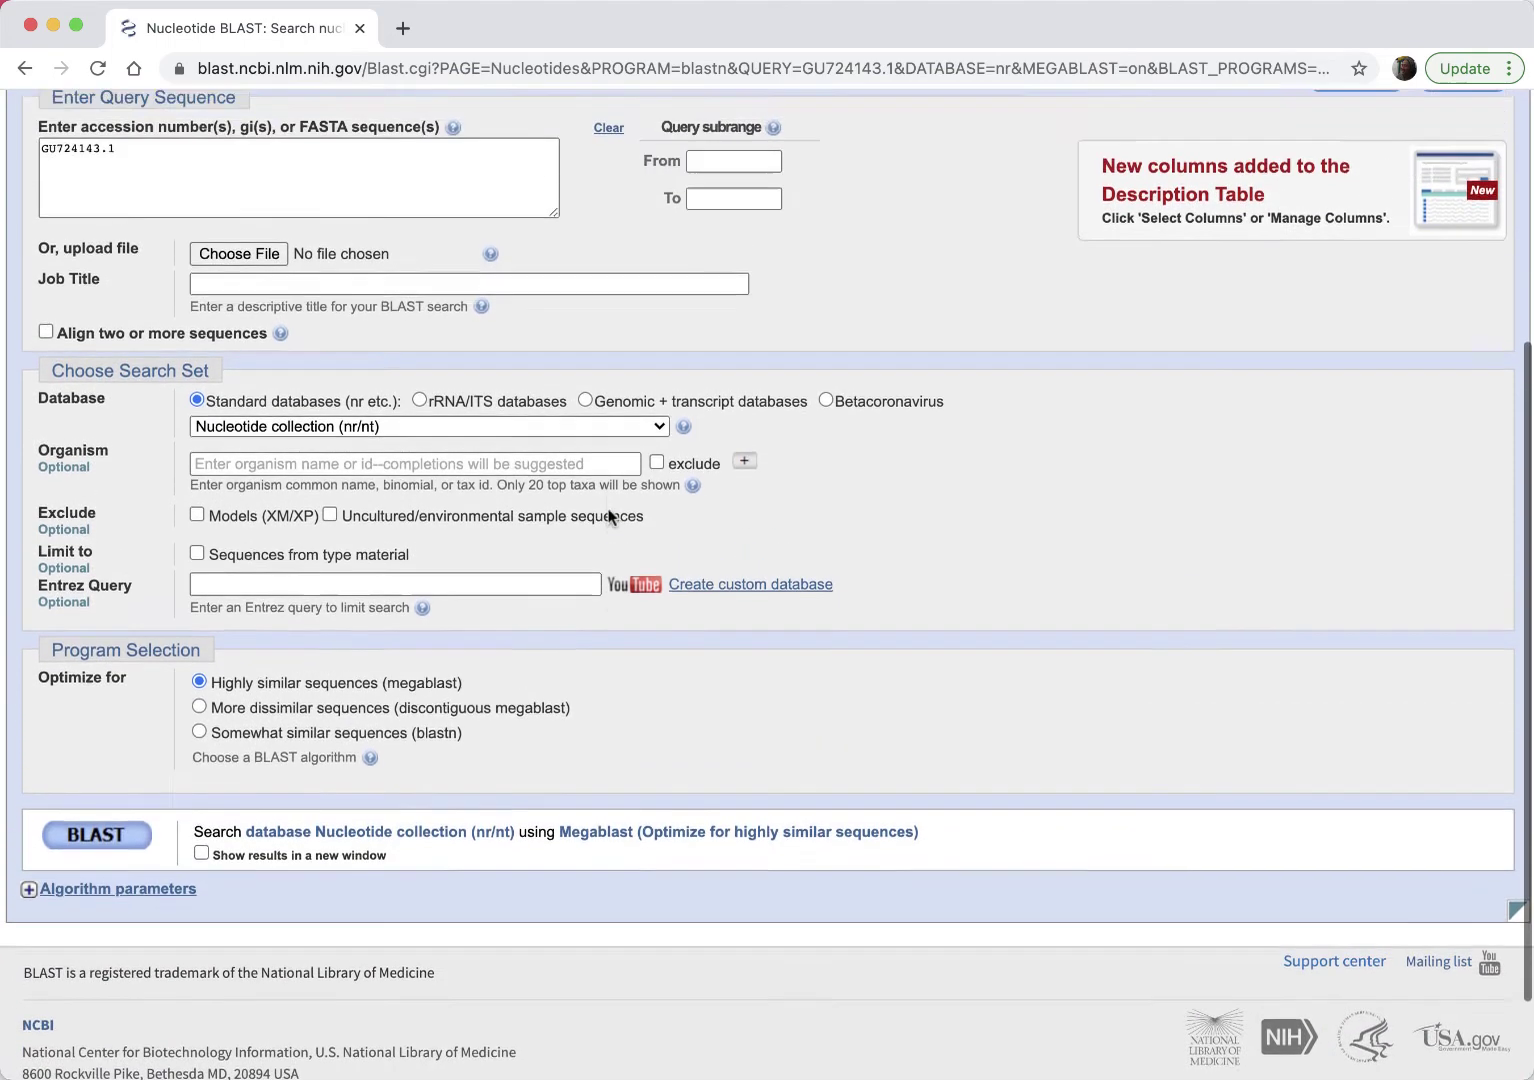
scroll(608, 515, "down", 3)
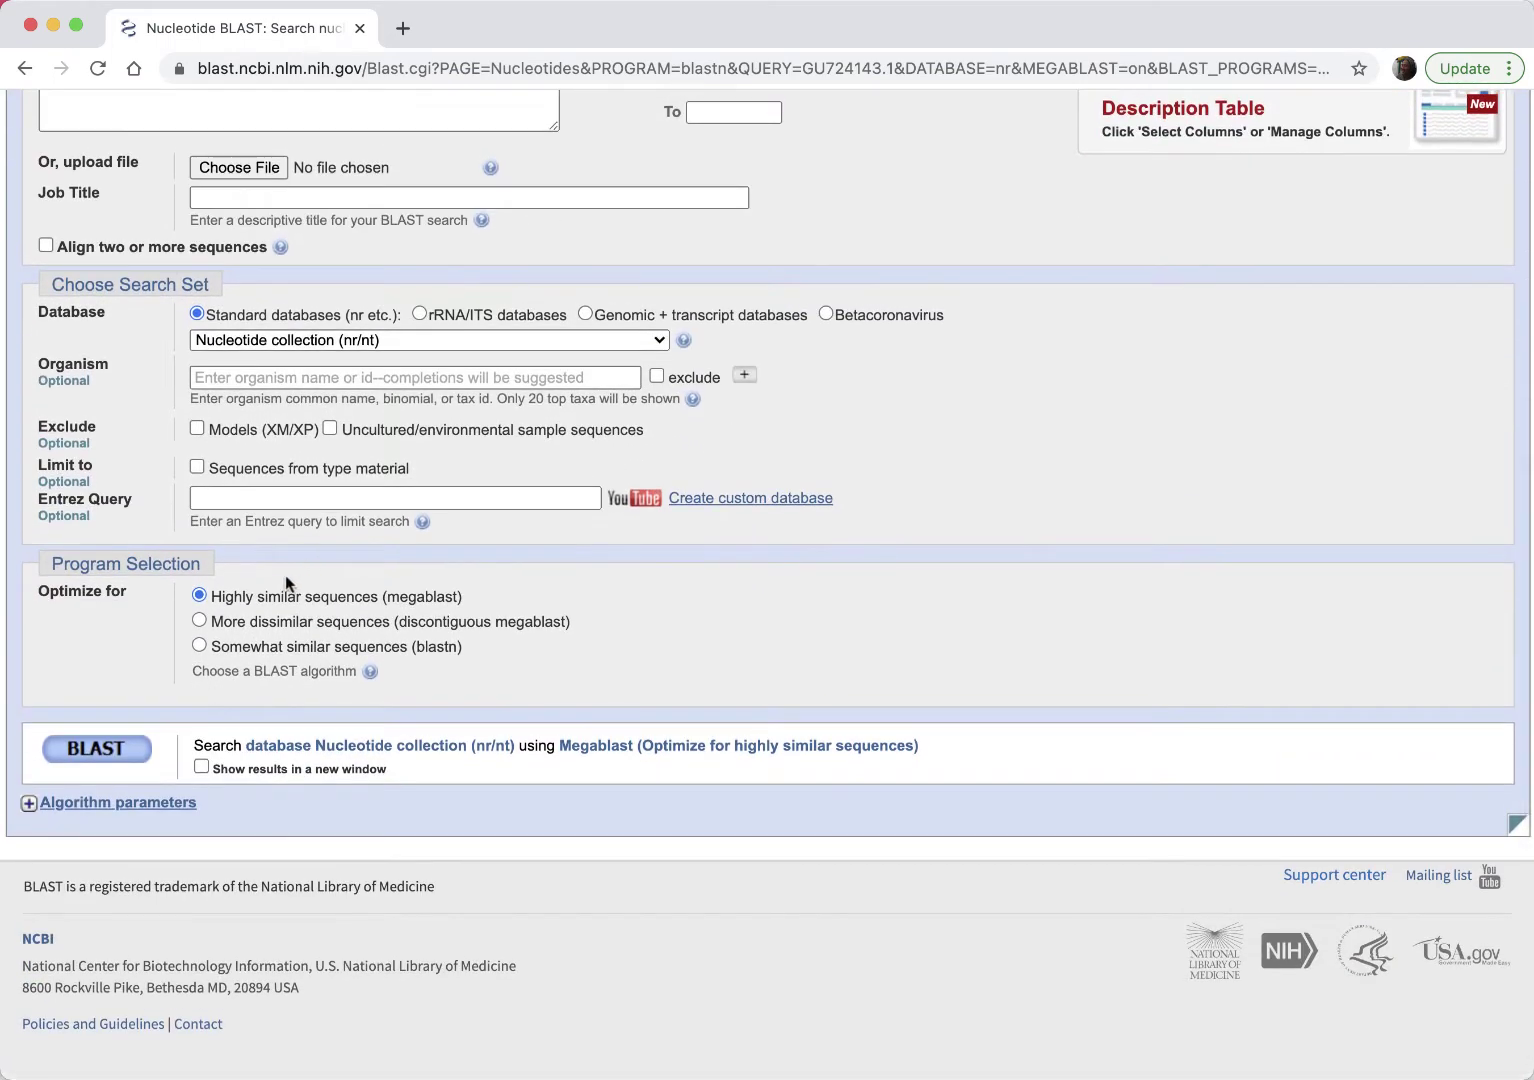
scroll(312, 591, "up", 3)
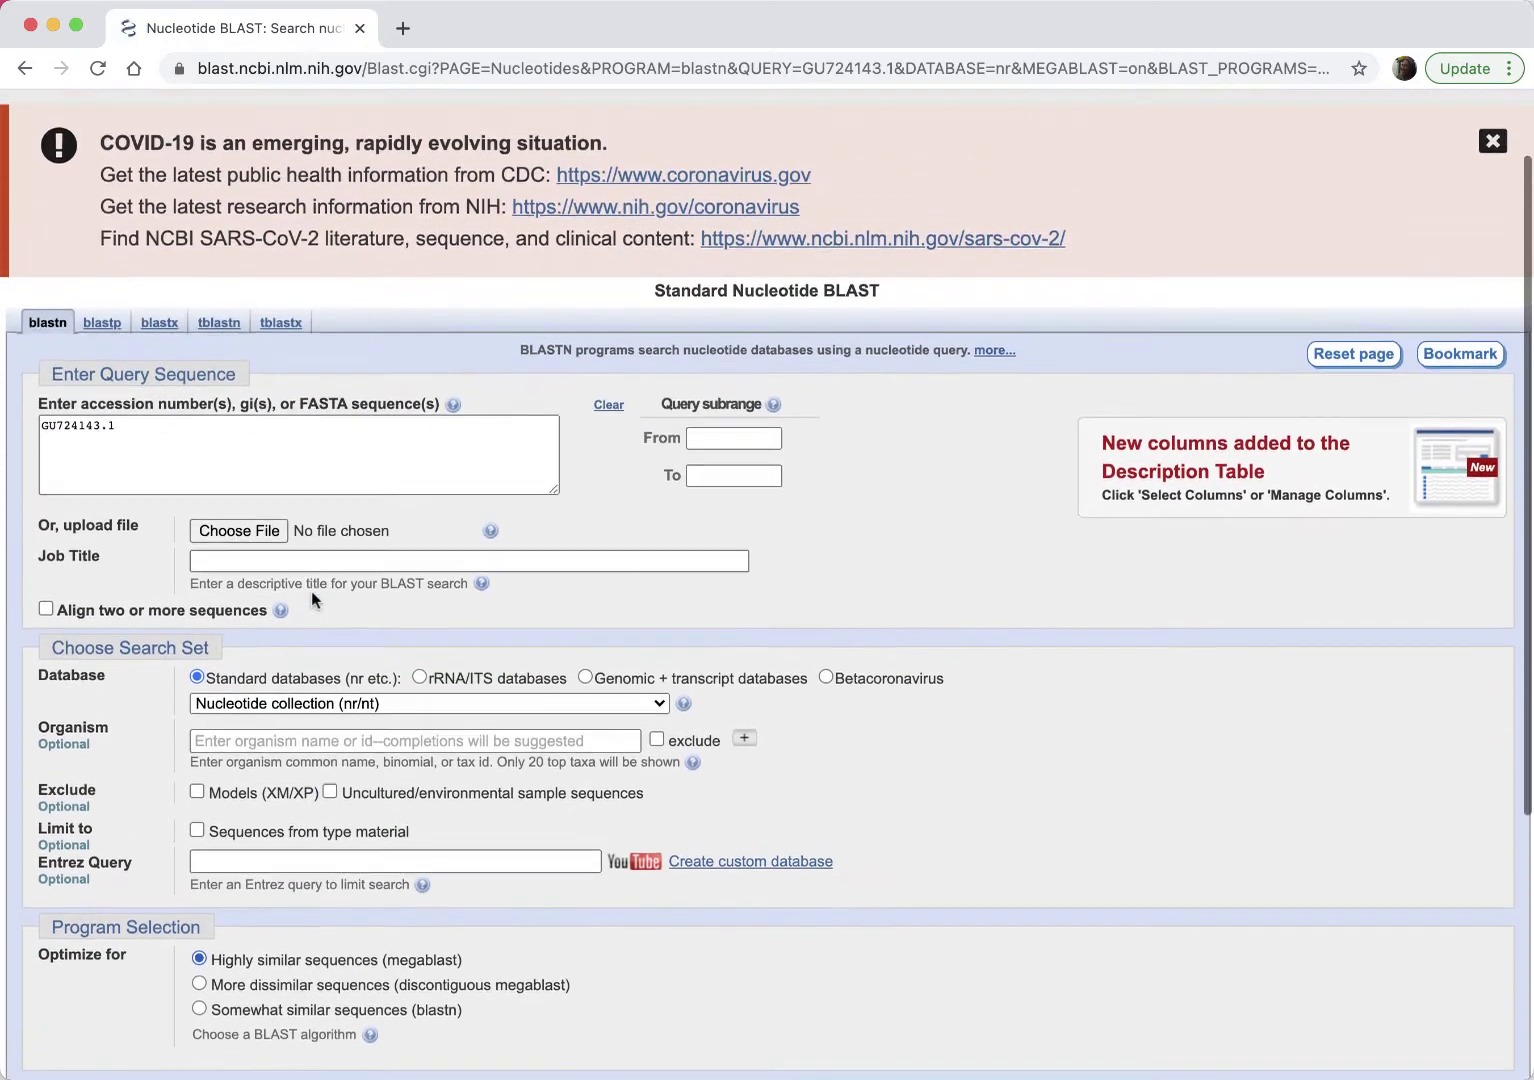
scroll(312, 593, "down", 1)
scroll(312, 593, "down", 3)
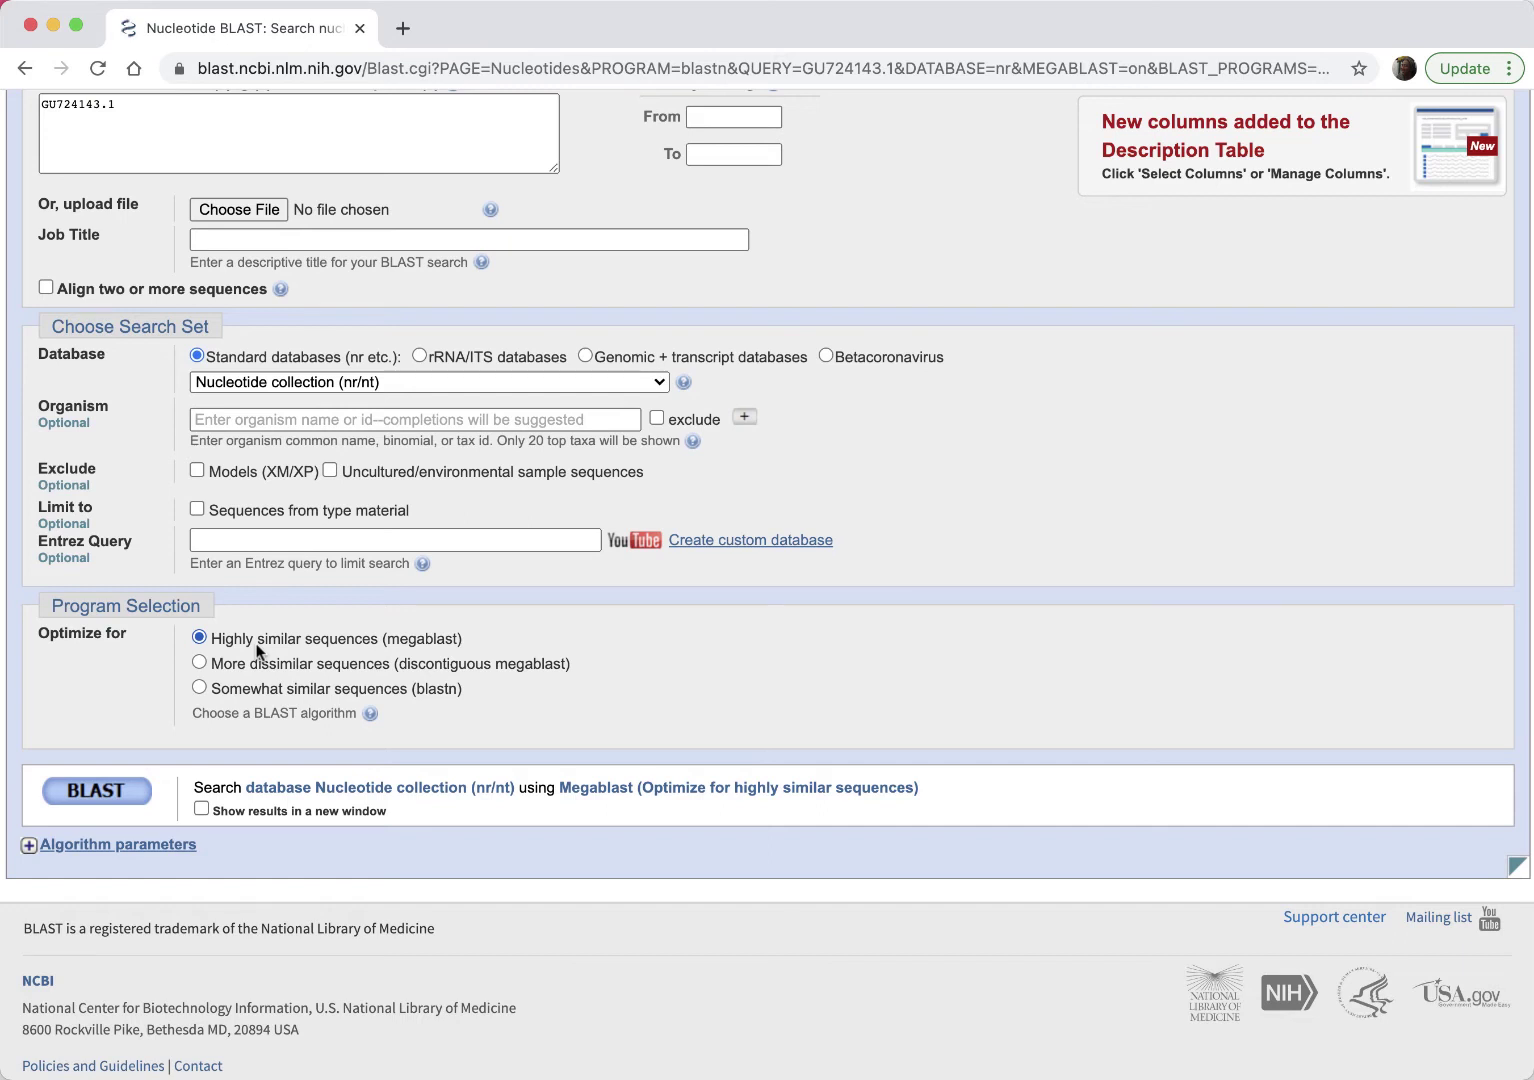
left_click(199, 664)
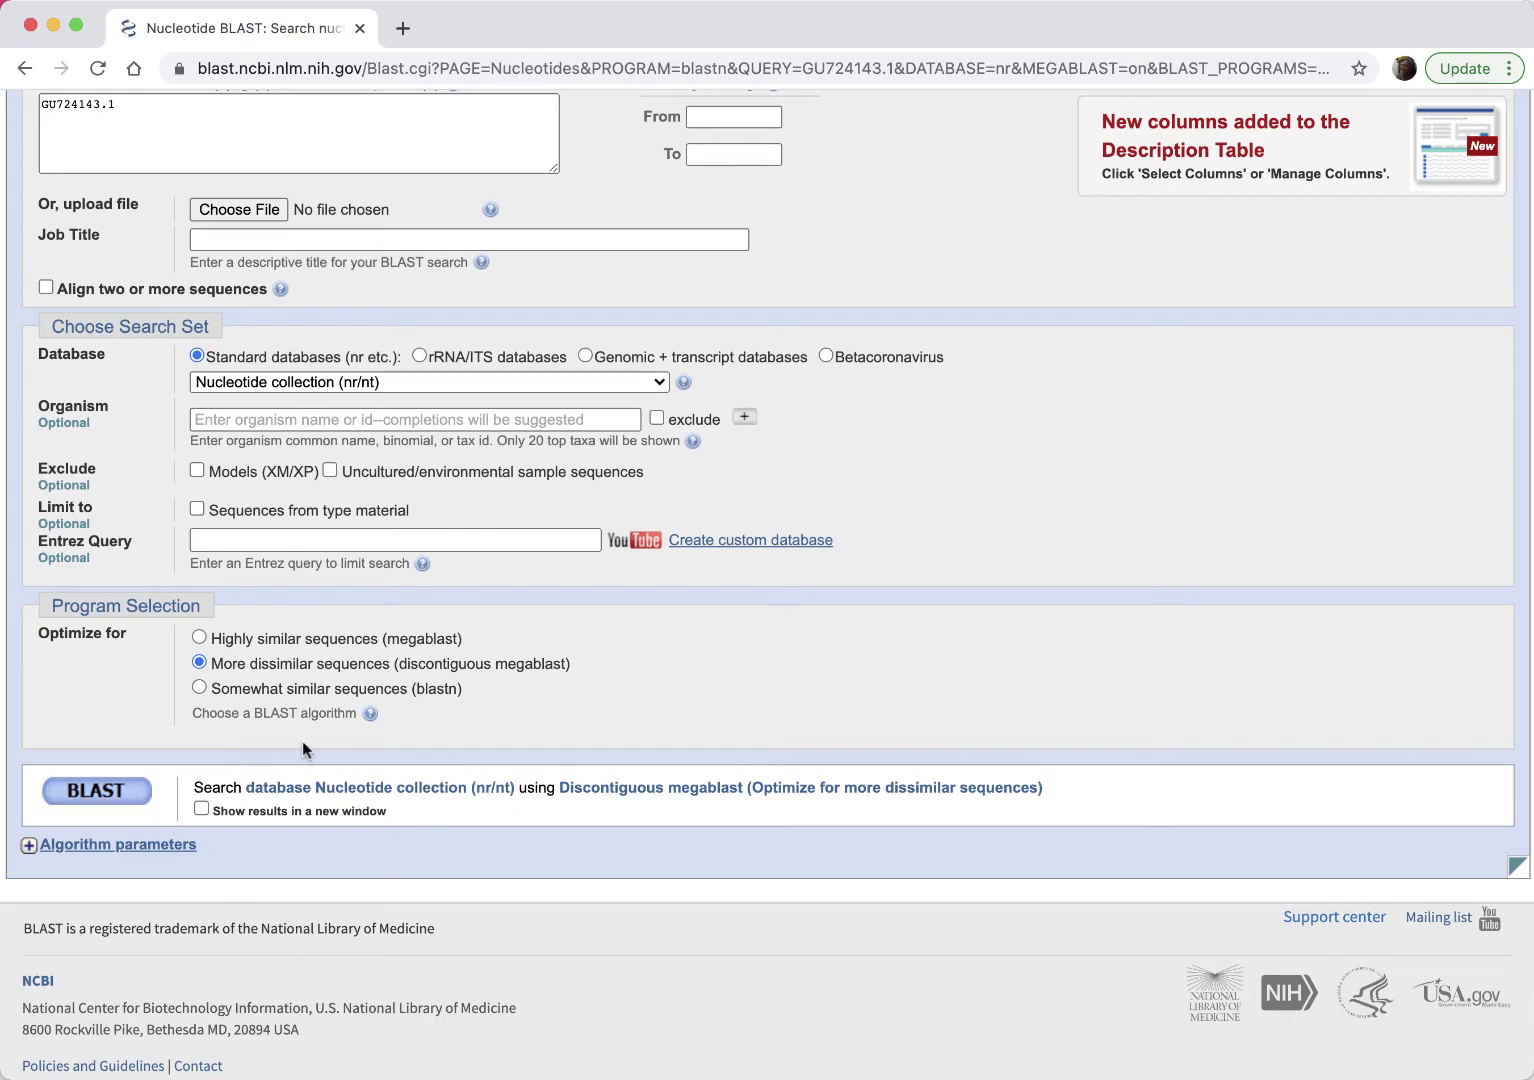
left_click(118, 795)
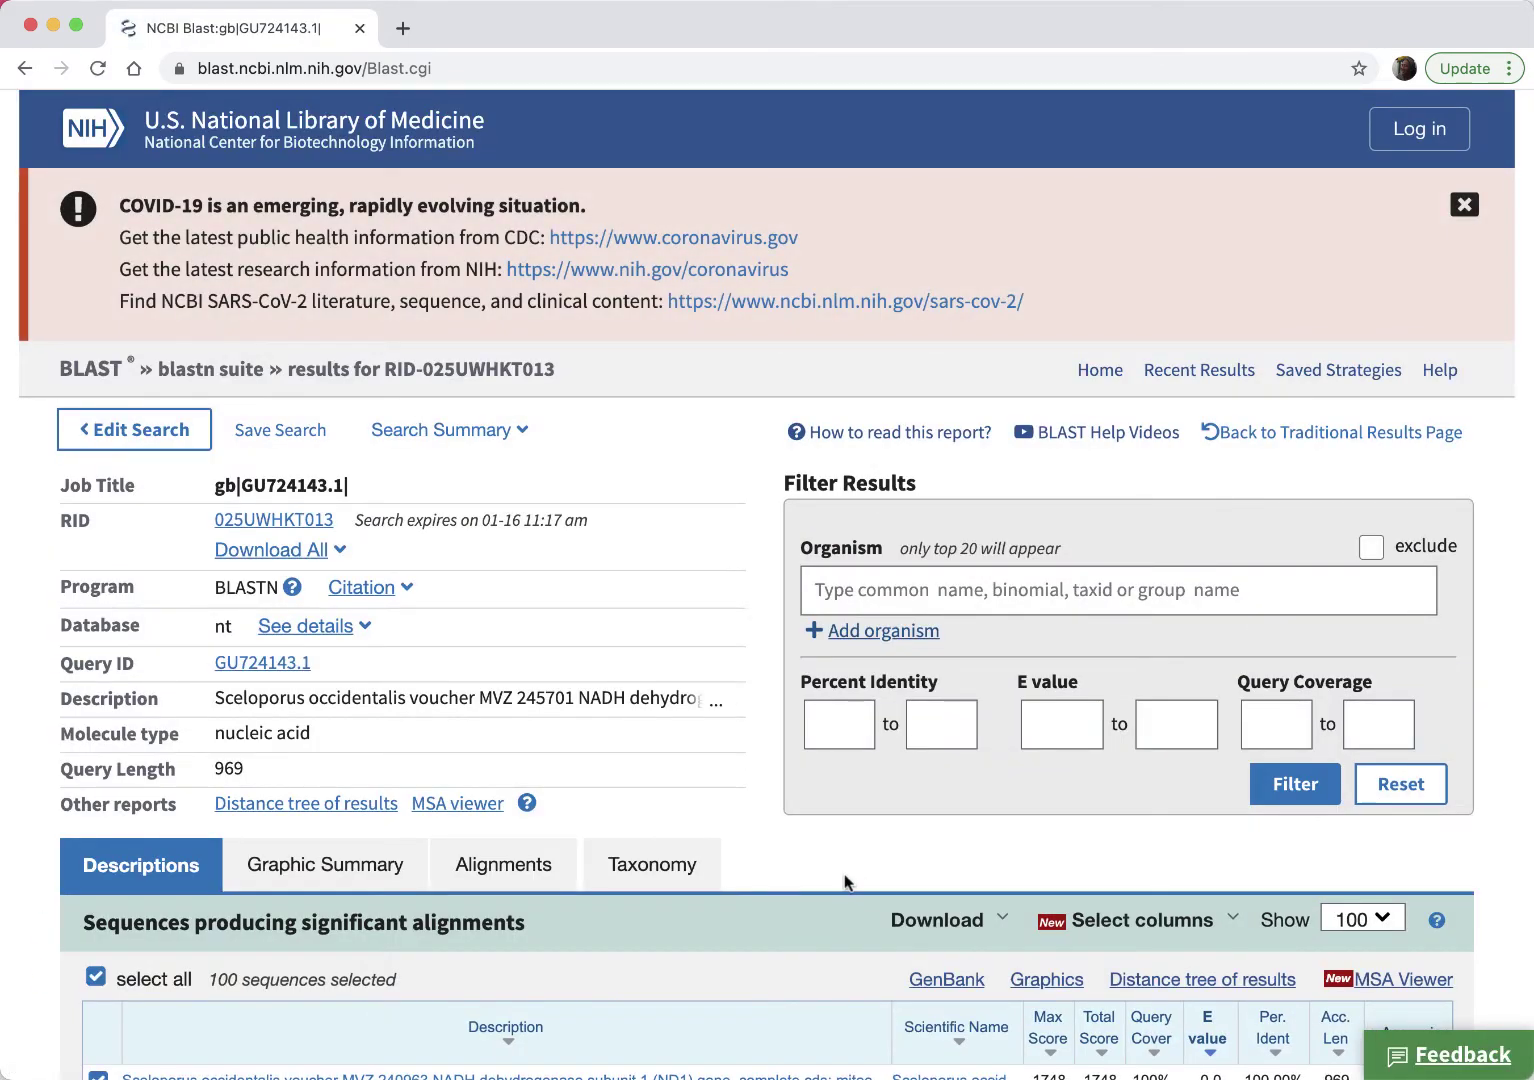
Examine the BLAST hit list, comparing species, scores, query cover and percent identity from the top matches down to the other Sceloporus species
scroll(888, 780, "down", 3)
scroll(891, 791, "down", 1)
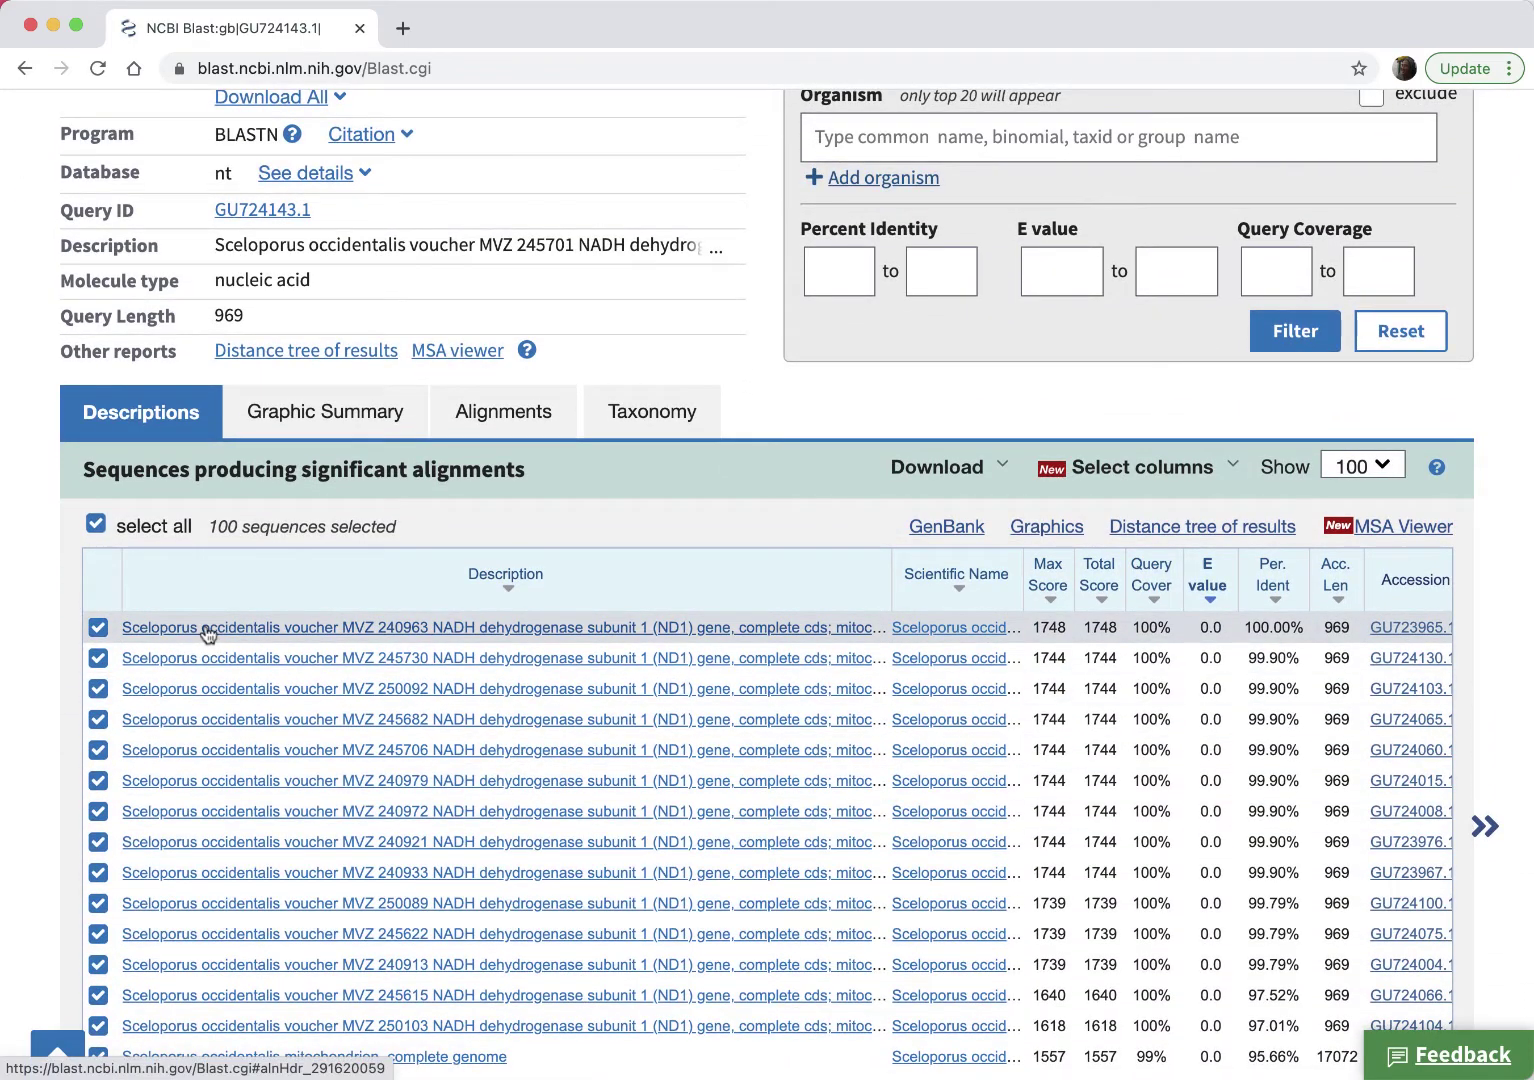
scroll(236, 775, "down", 3)
scroll(238, 785, "down", 8)
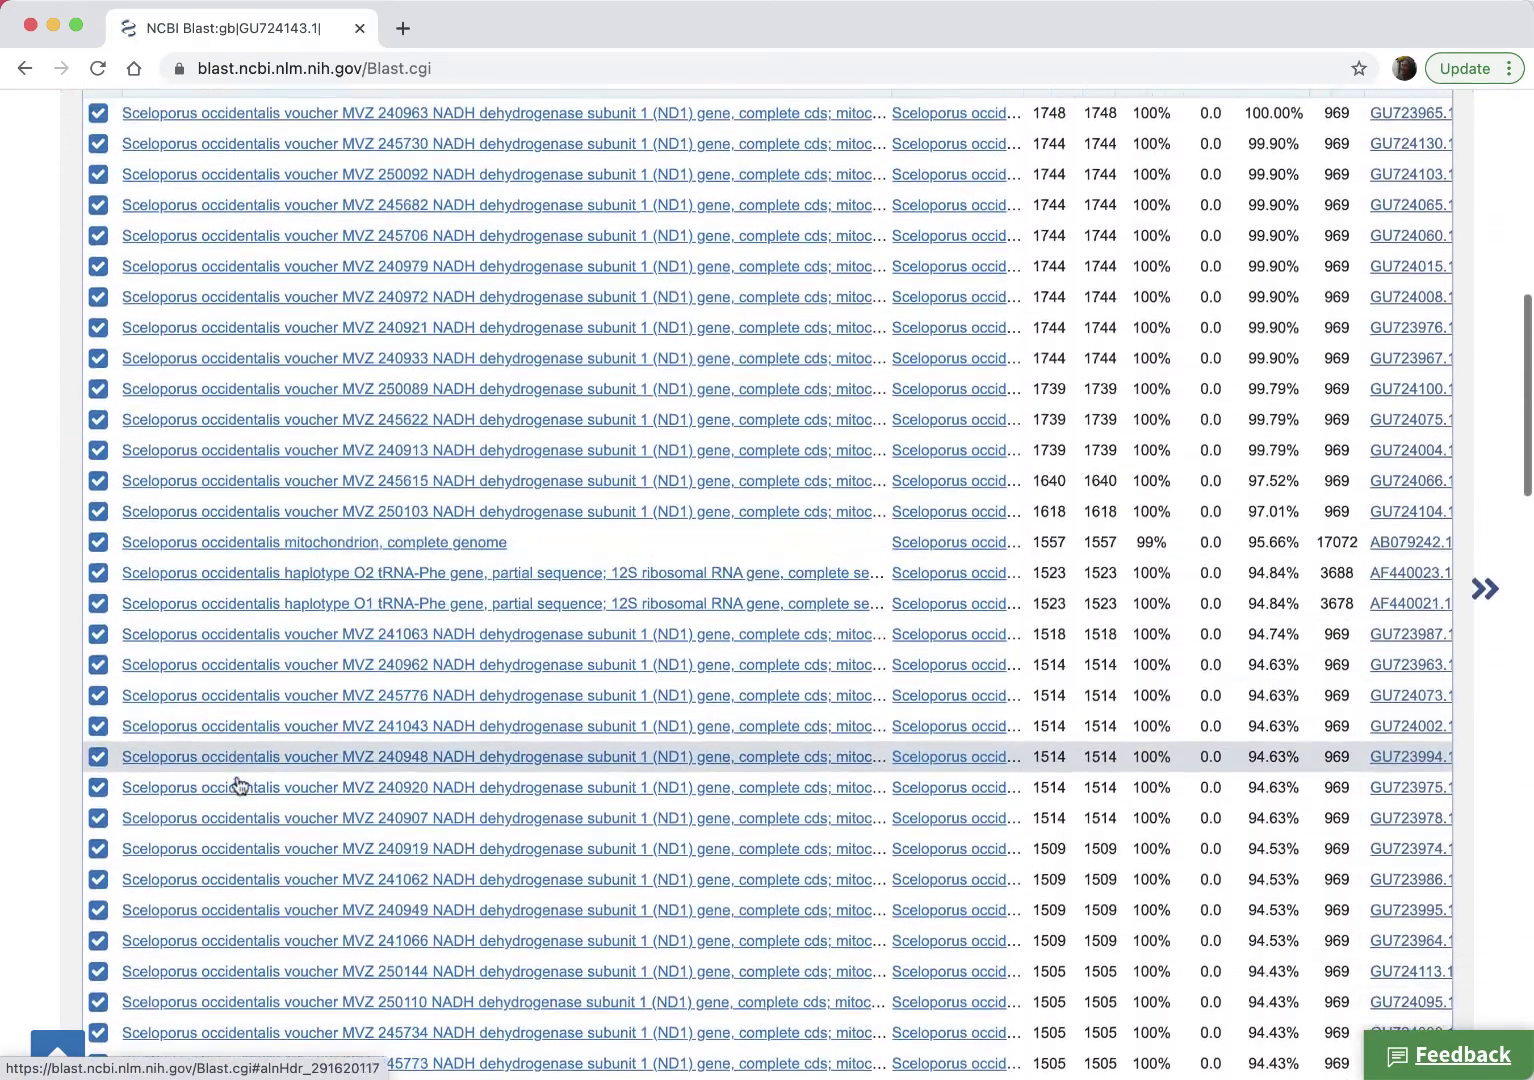
scroll(238, 785, "down", 4)
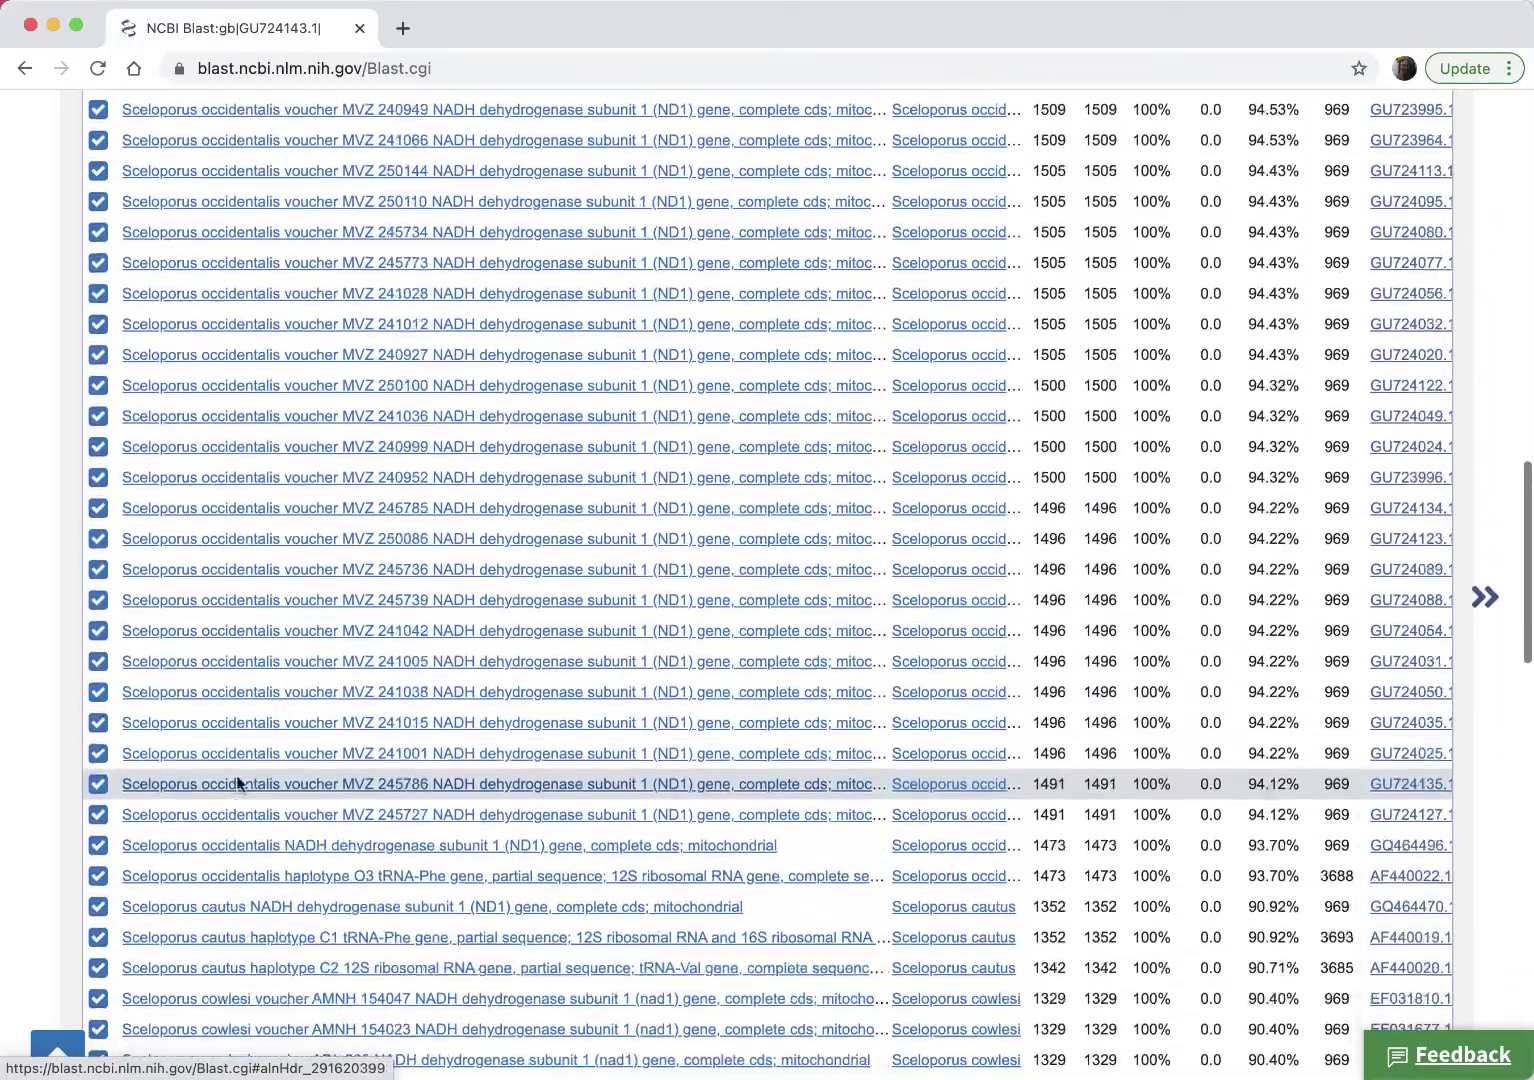
scroll(238, 785, "down", 1)
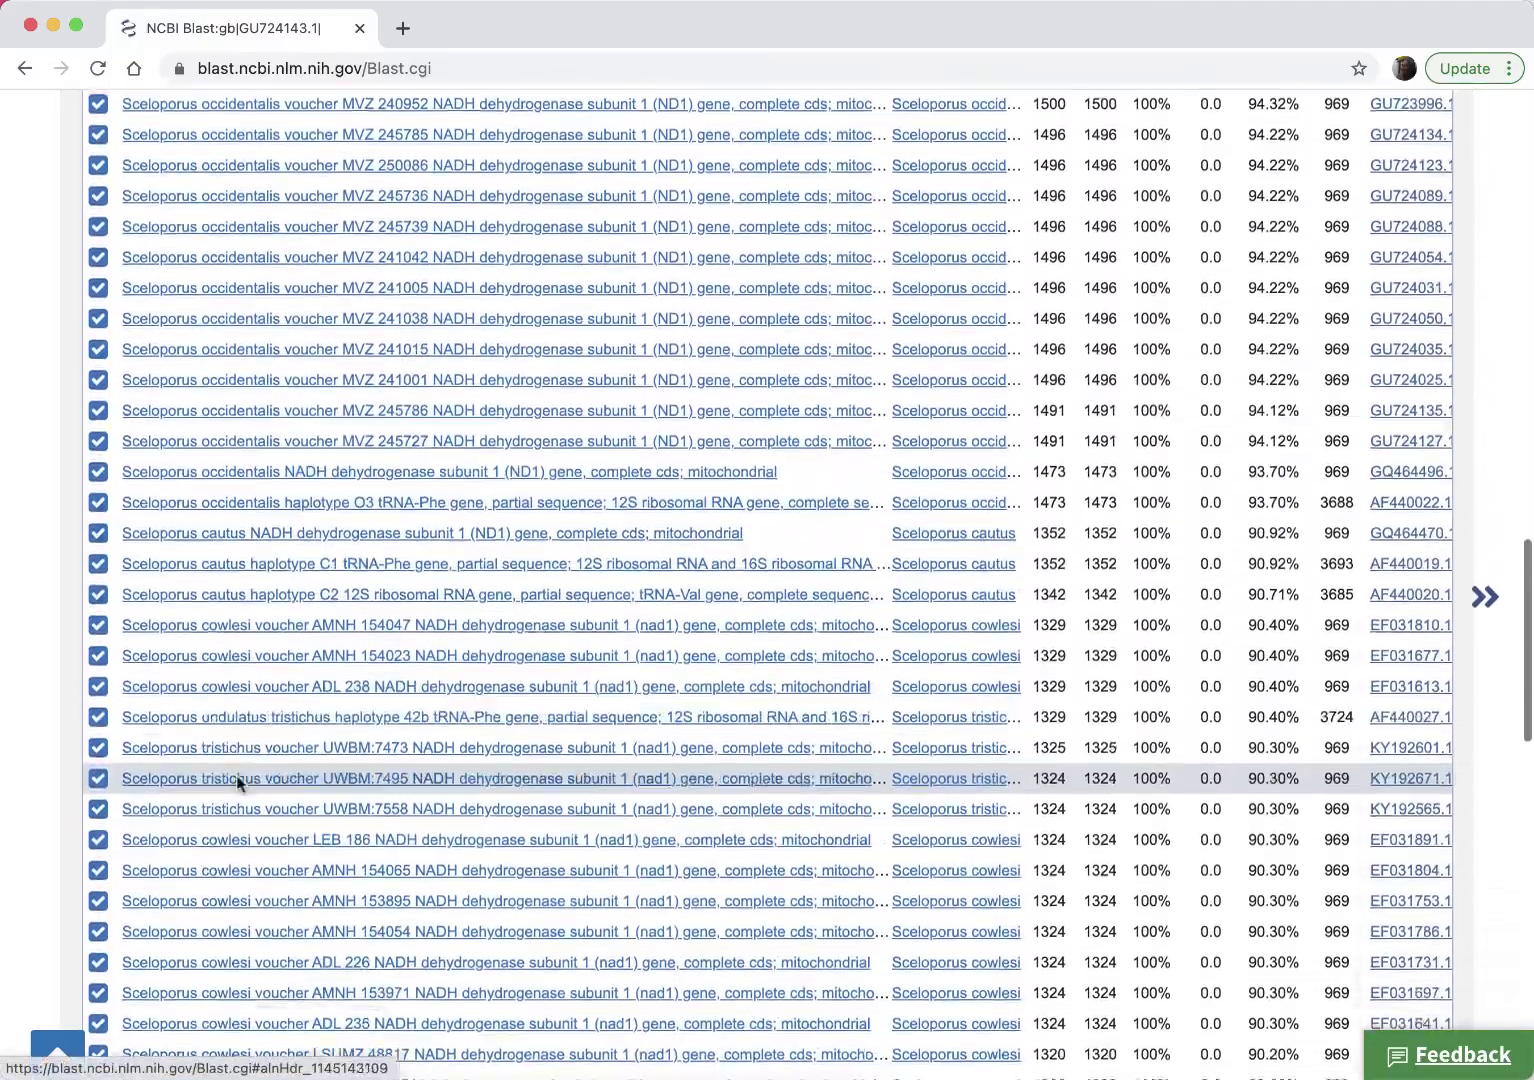
scroll(236, 780, "up", 4)
scroll(237, 782, "up", 6)
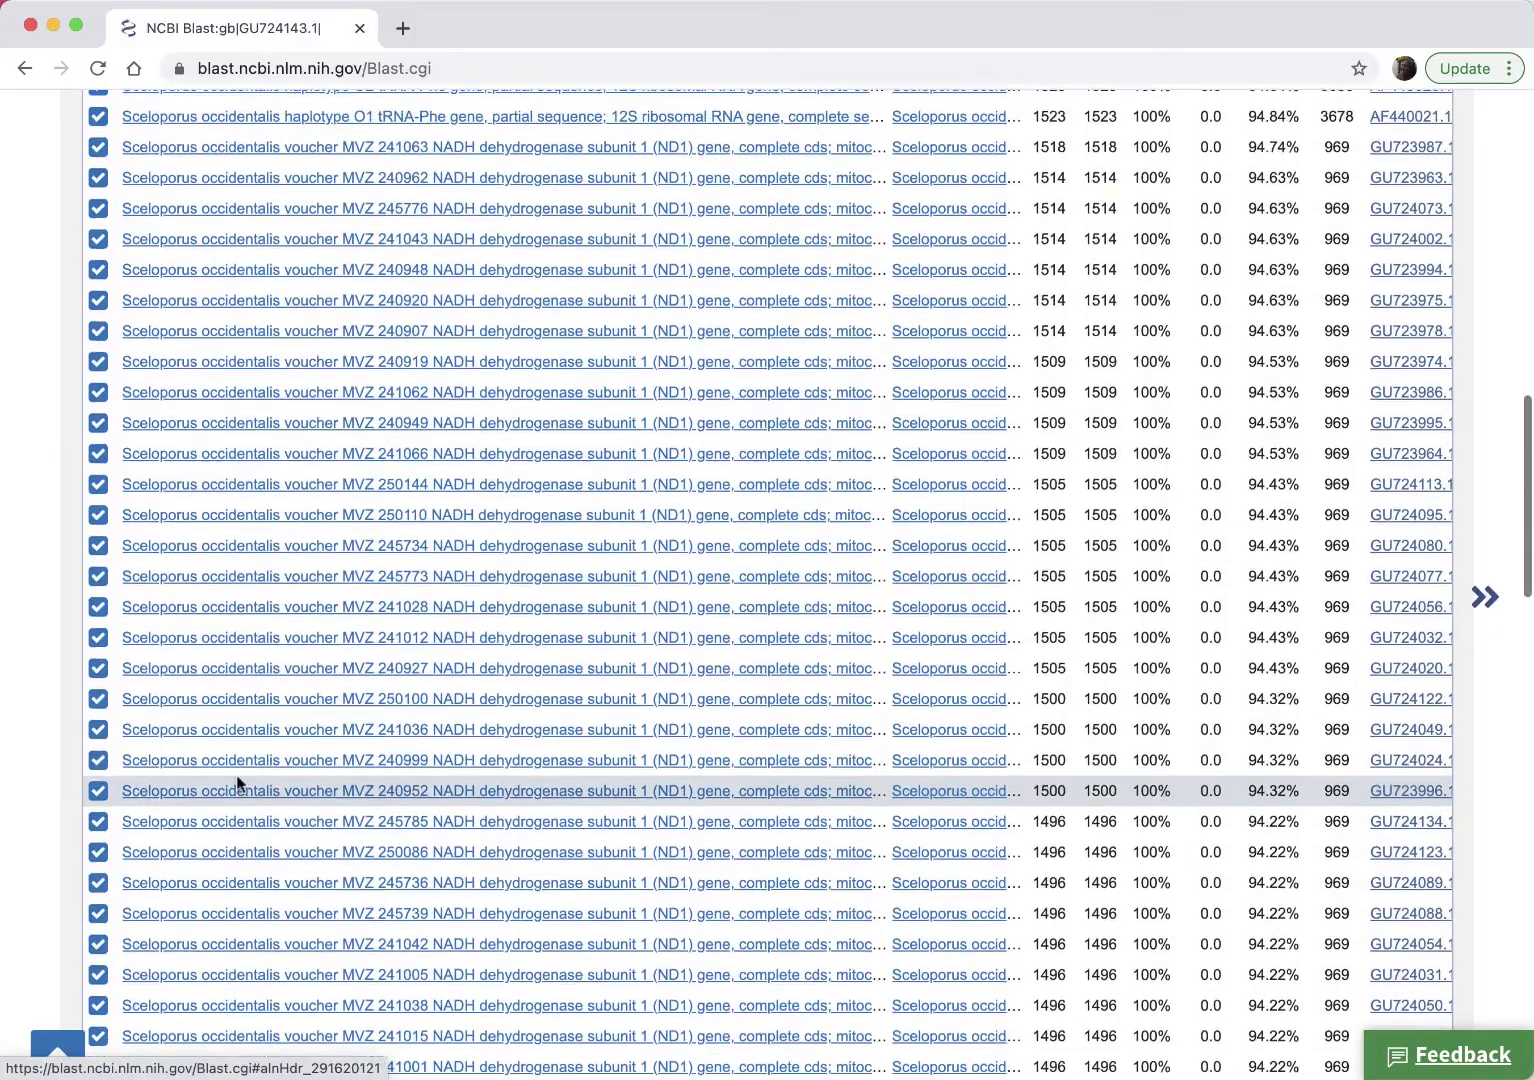
scroll(239, 784, "up", 2)
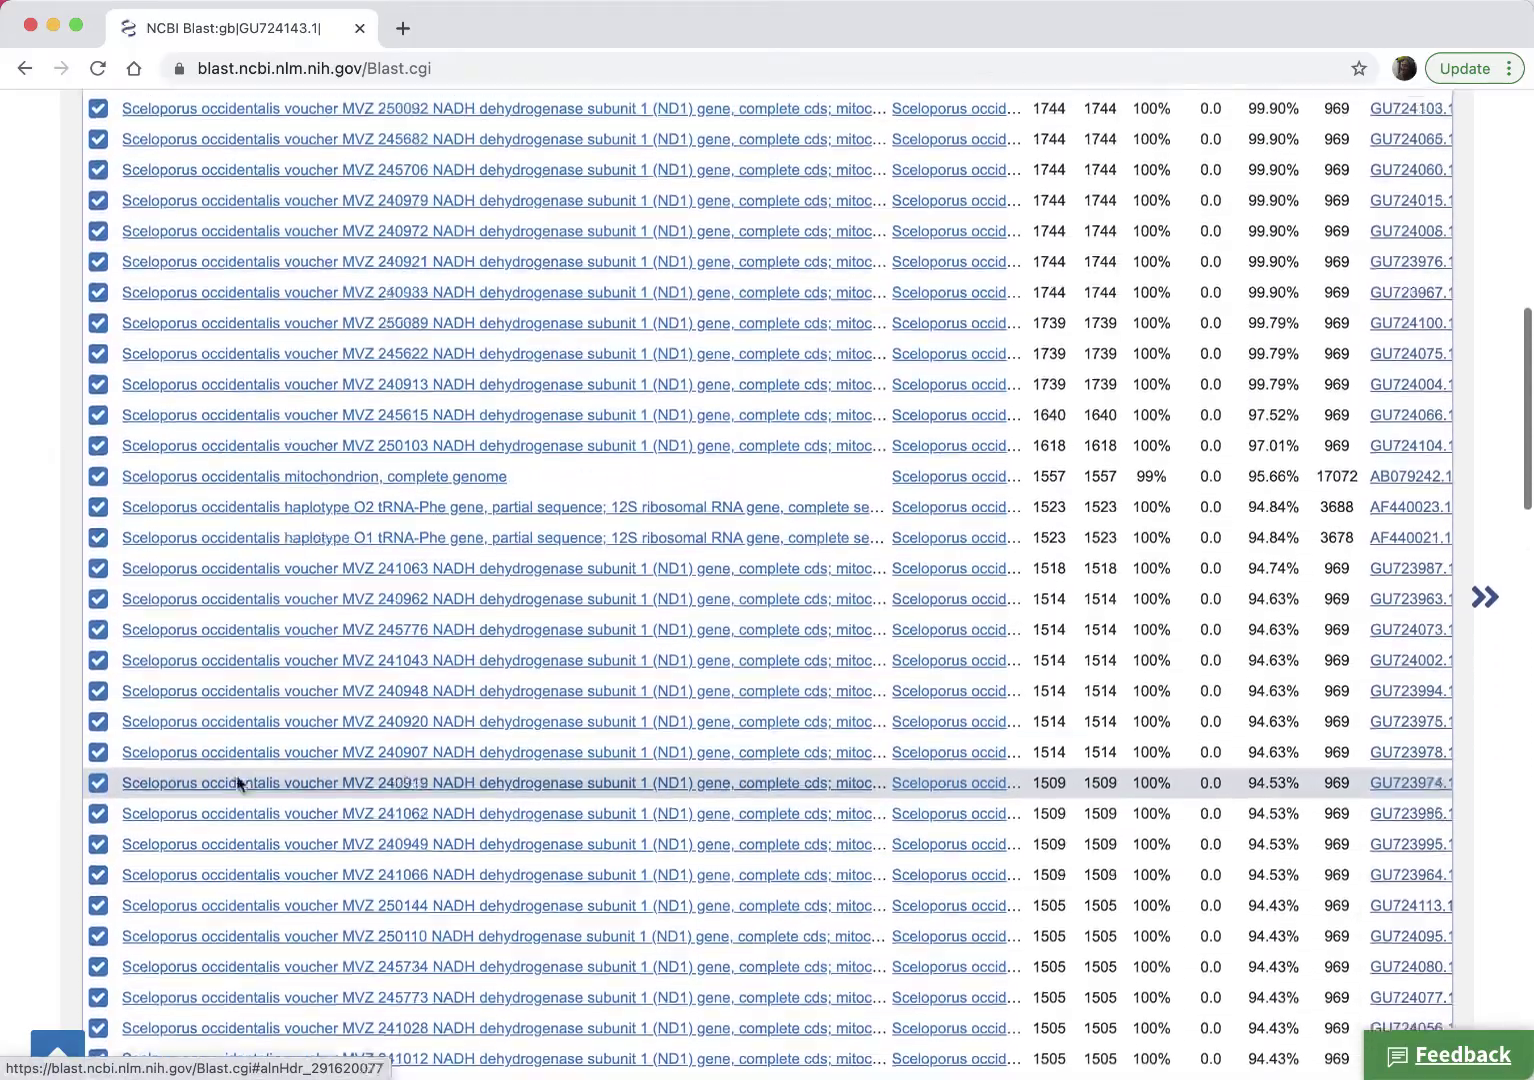
scroll(236, 775, "down", 4)
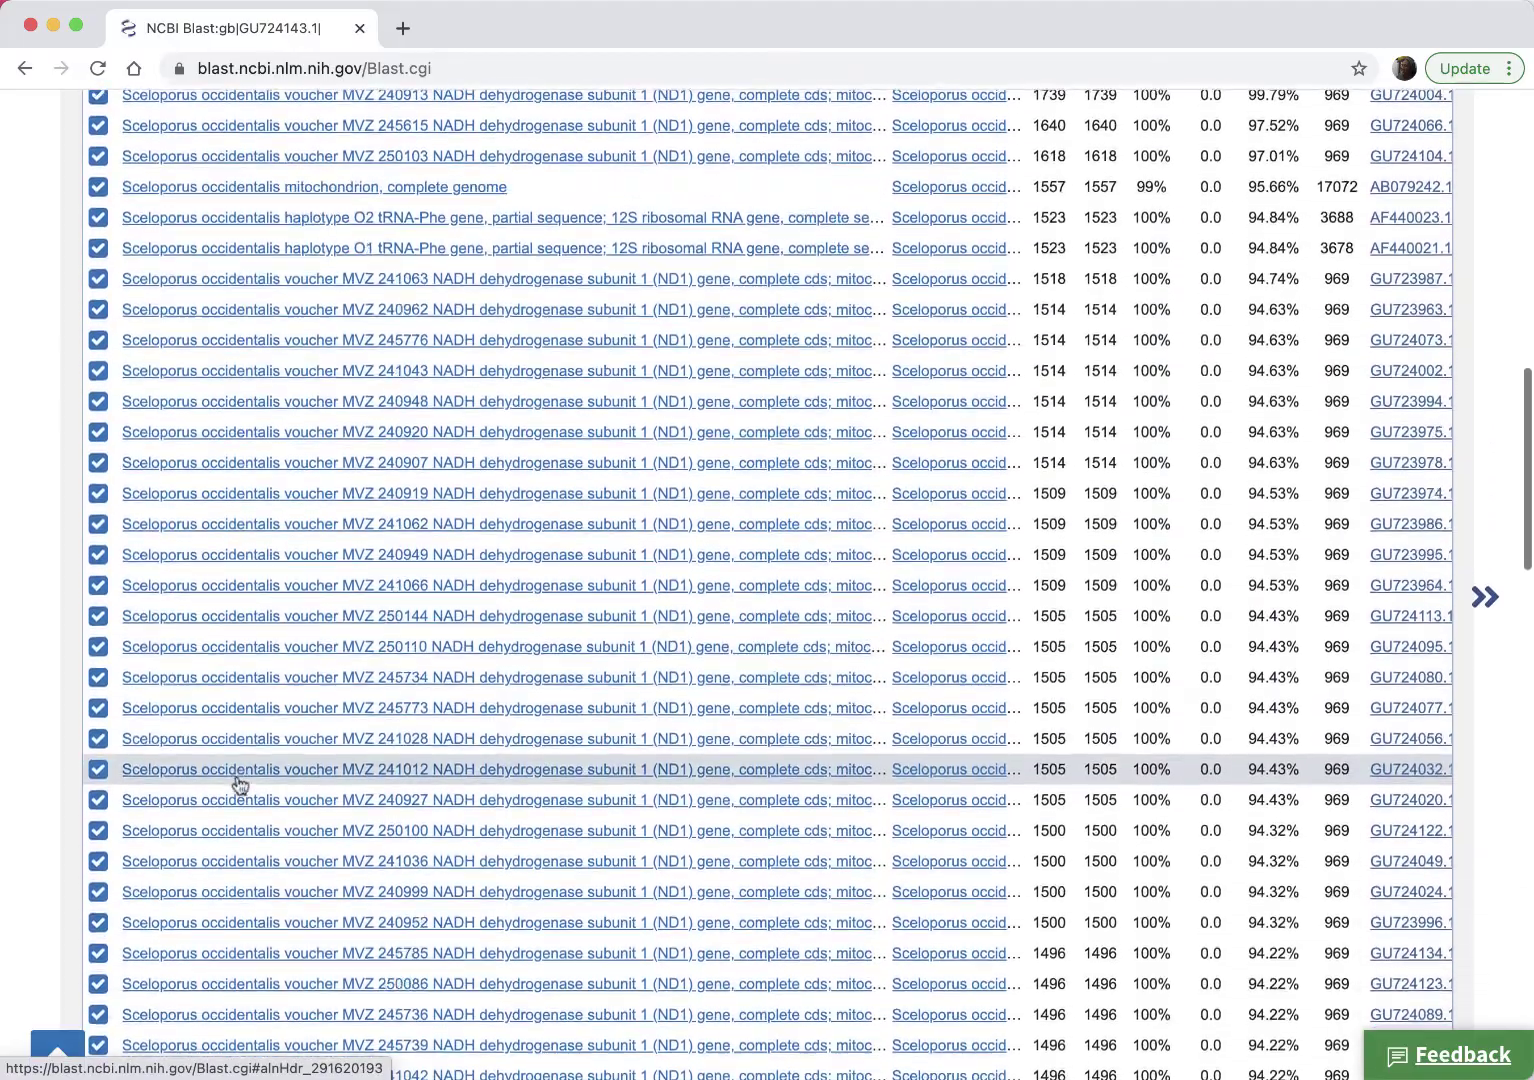
scroll(239, 785, "down", 1)
scroll(239, 785, "up", 6)
scroll(239, 785, "up", 2)
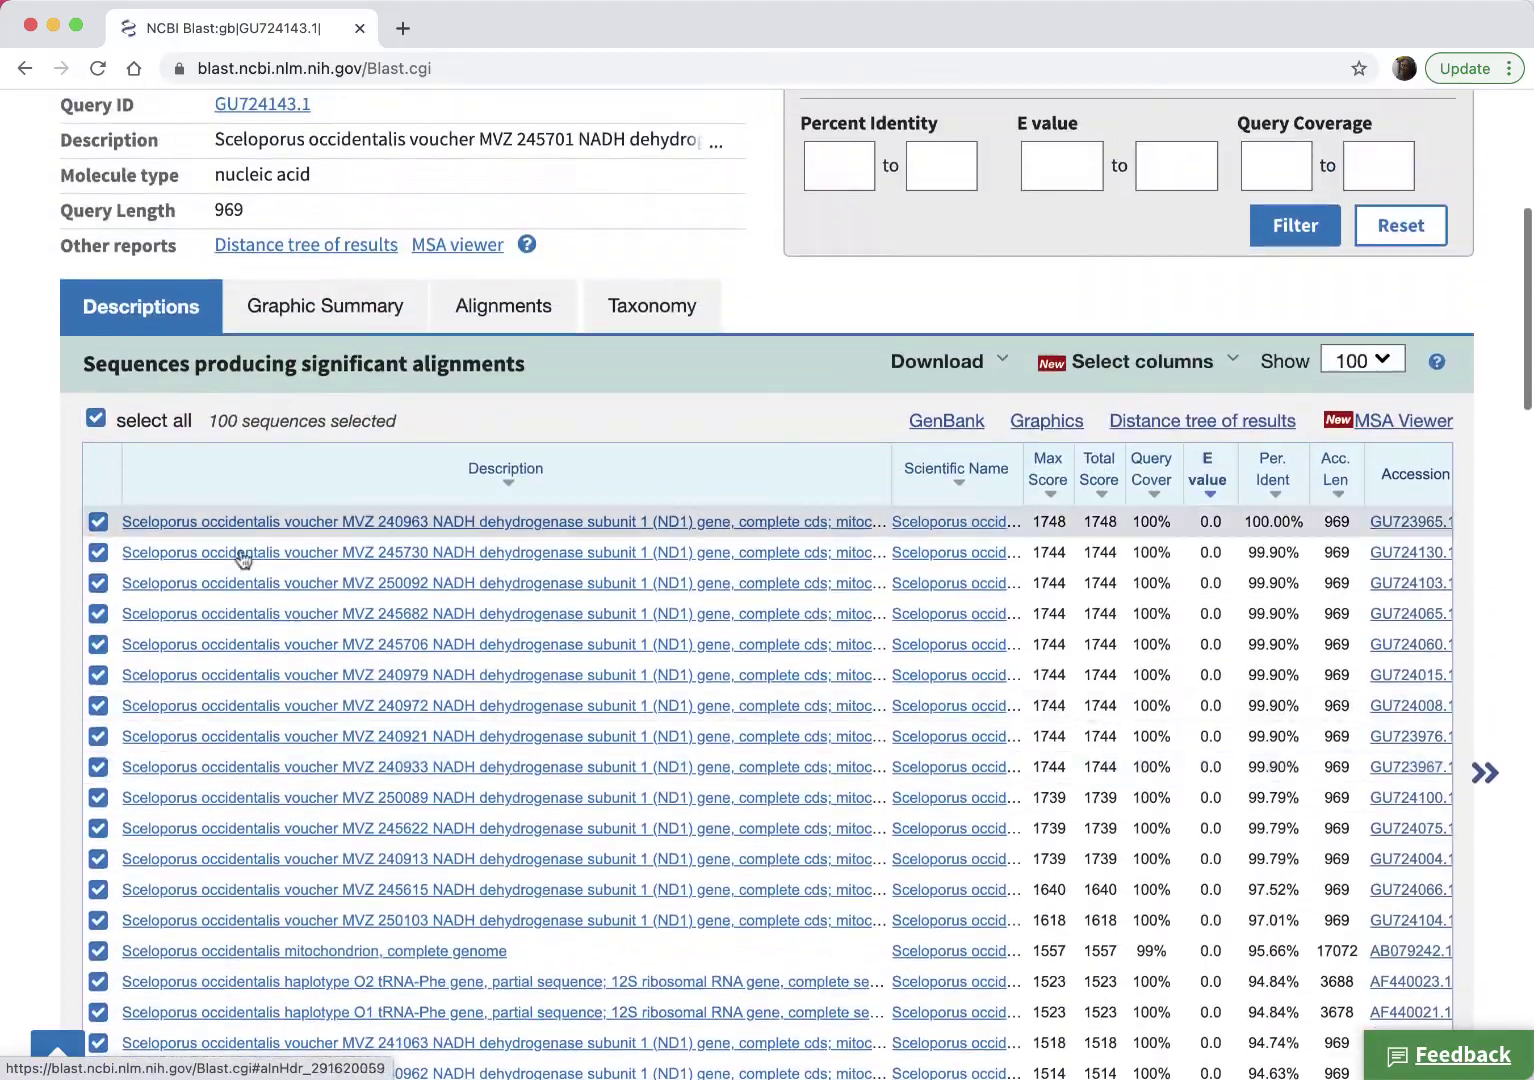
Deselect all hits and select only the top match, Sceloporus occidentalis voucher MVZ 240963
left_click(96, 420)
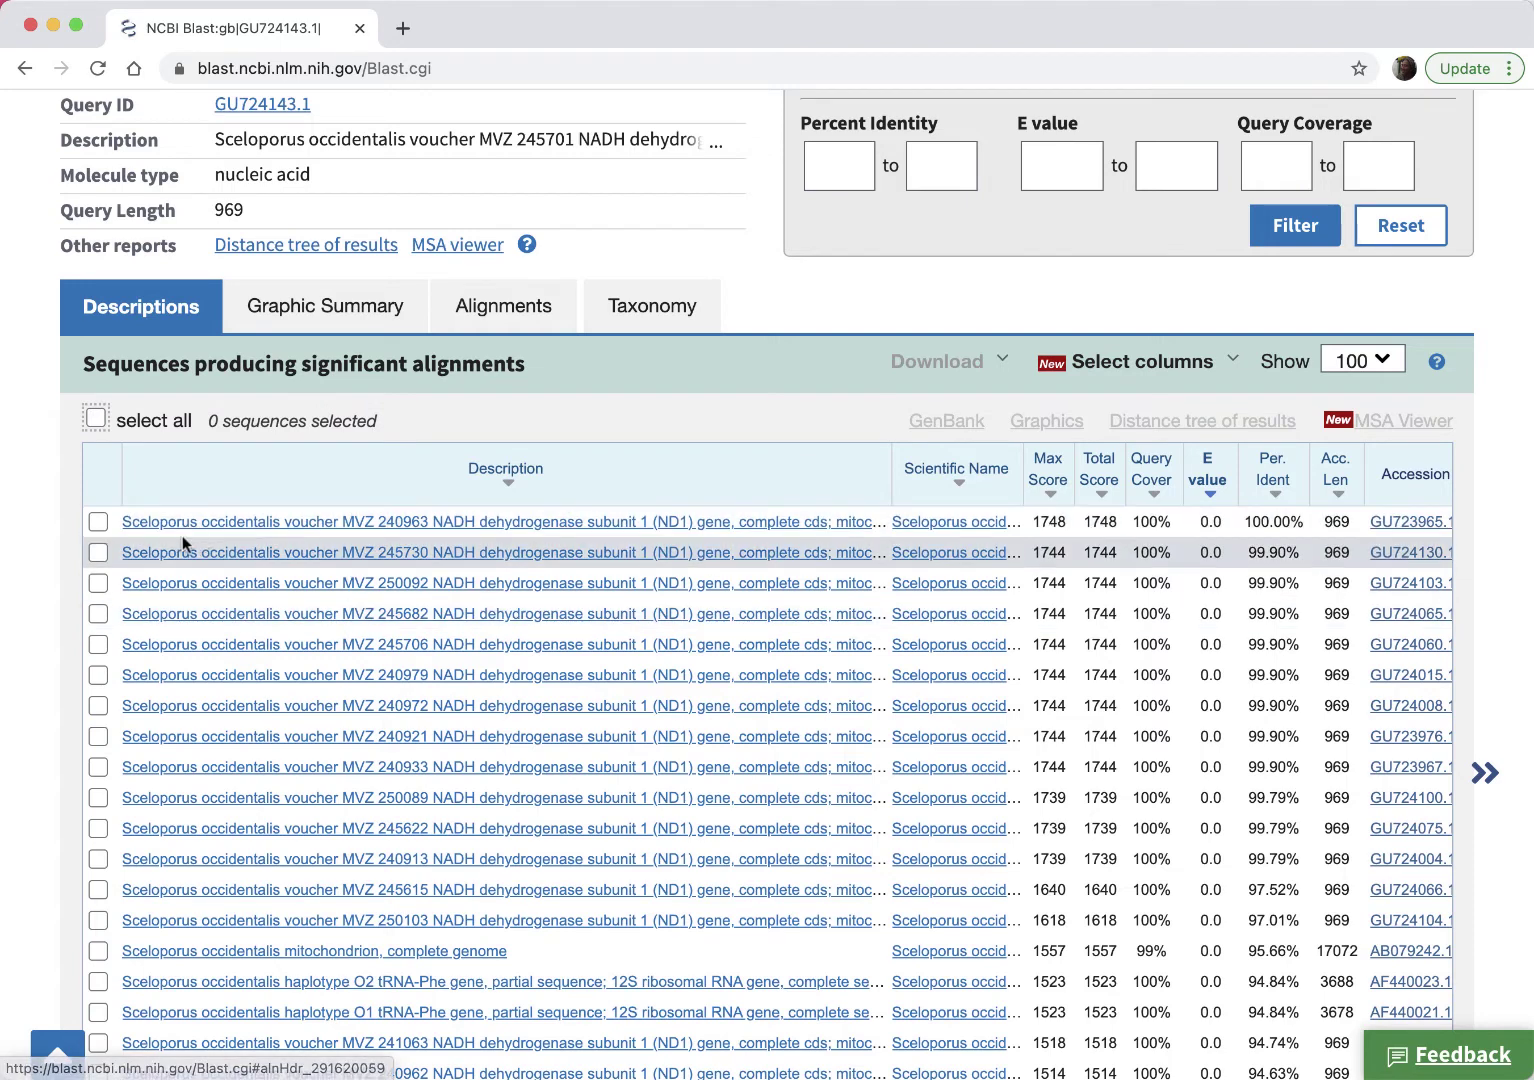
left_click(97, 522)
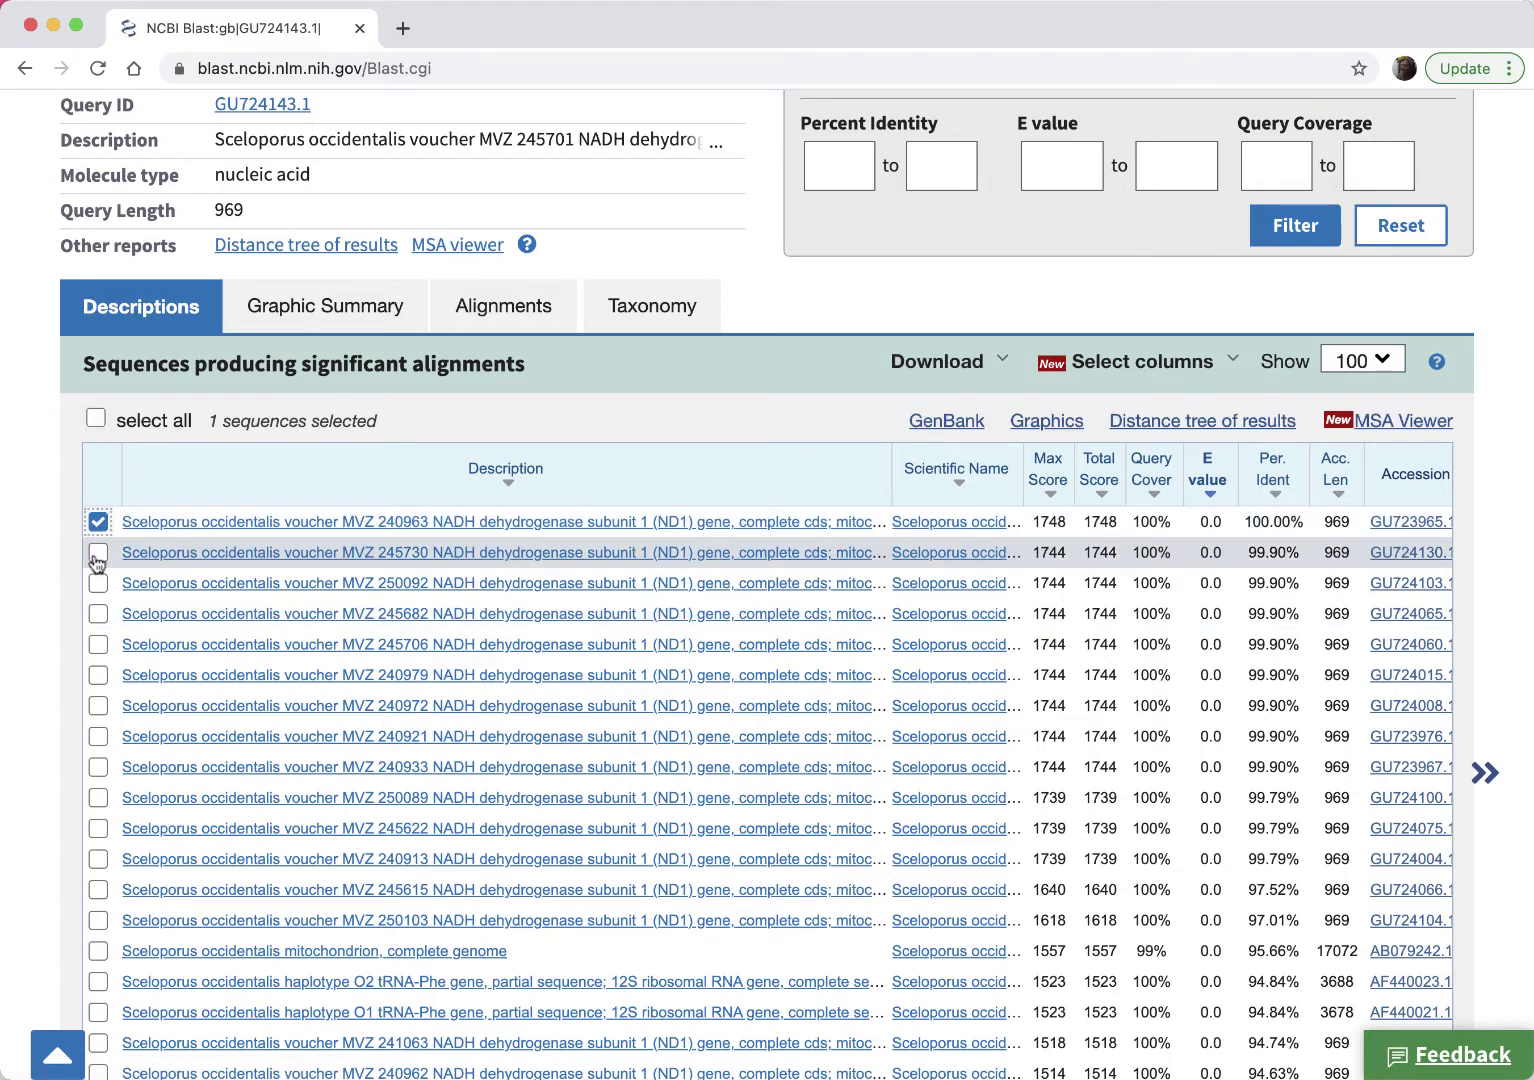
left_click(97, 555)
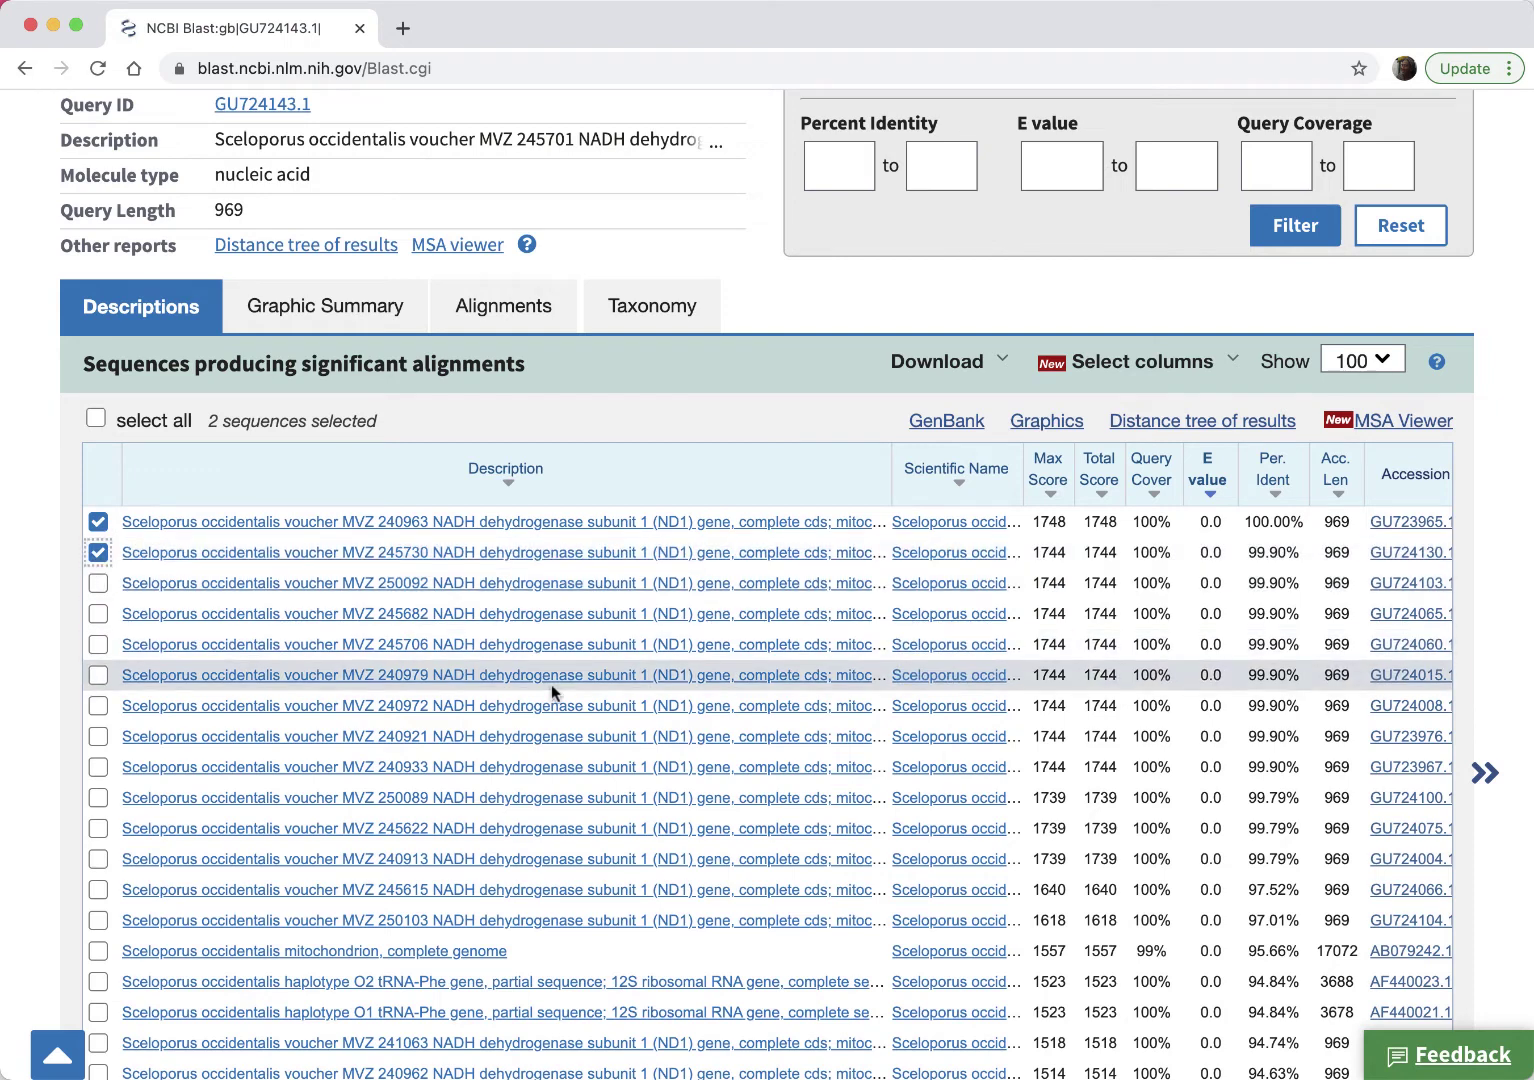
left_click(97, 556)
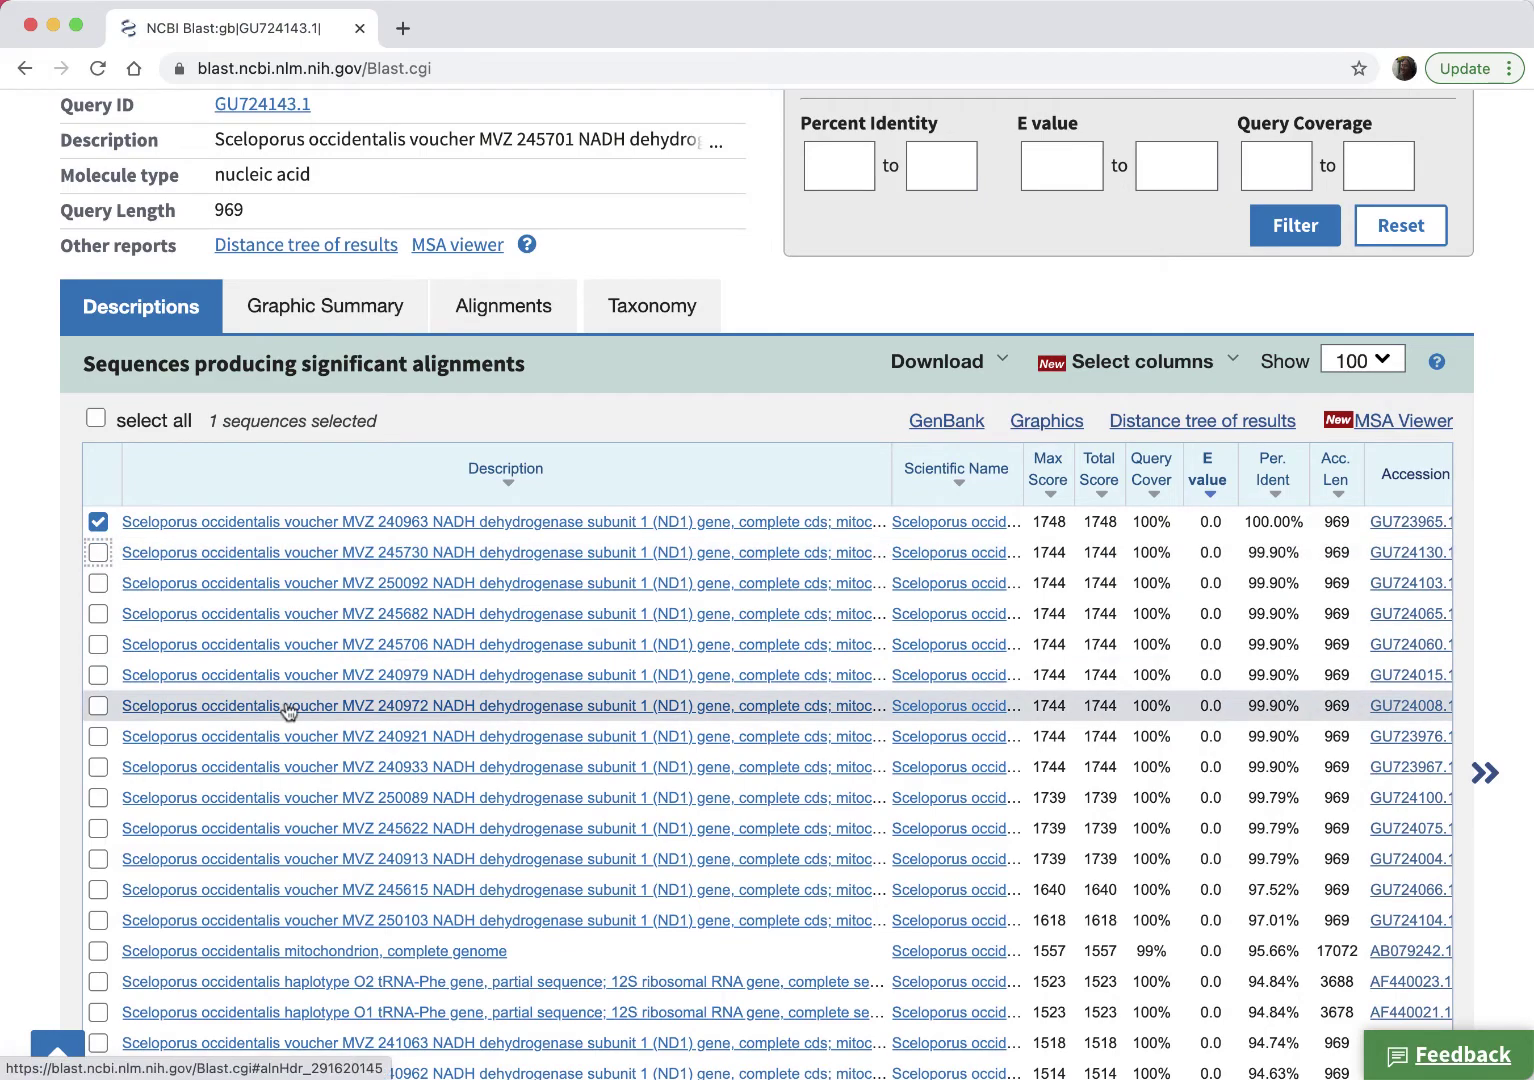
Add the Sceloporus cautus NADH dehydrogenase subunit 1 (ND1) gene and Sceloporus cowlesi voucher AMNH 154047 hits to the selection
scroll(285, 704, "down", 2)
scroll(285, 703, "down", 6)
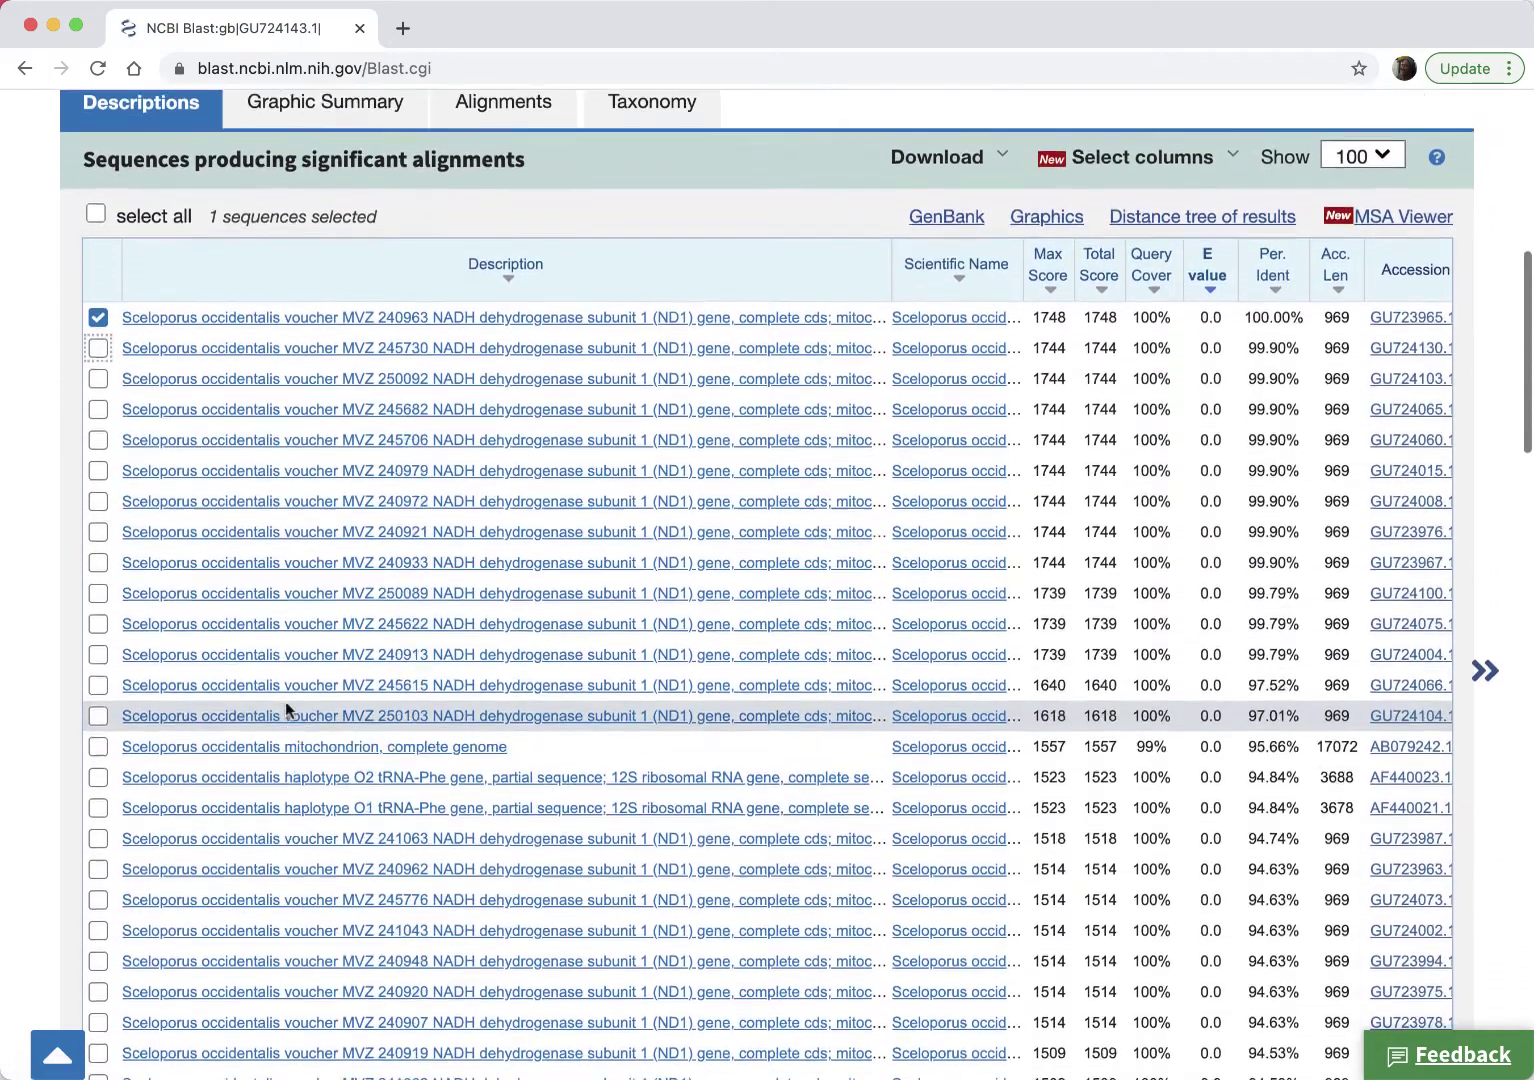
scroll(287, 710, "down", 6)
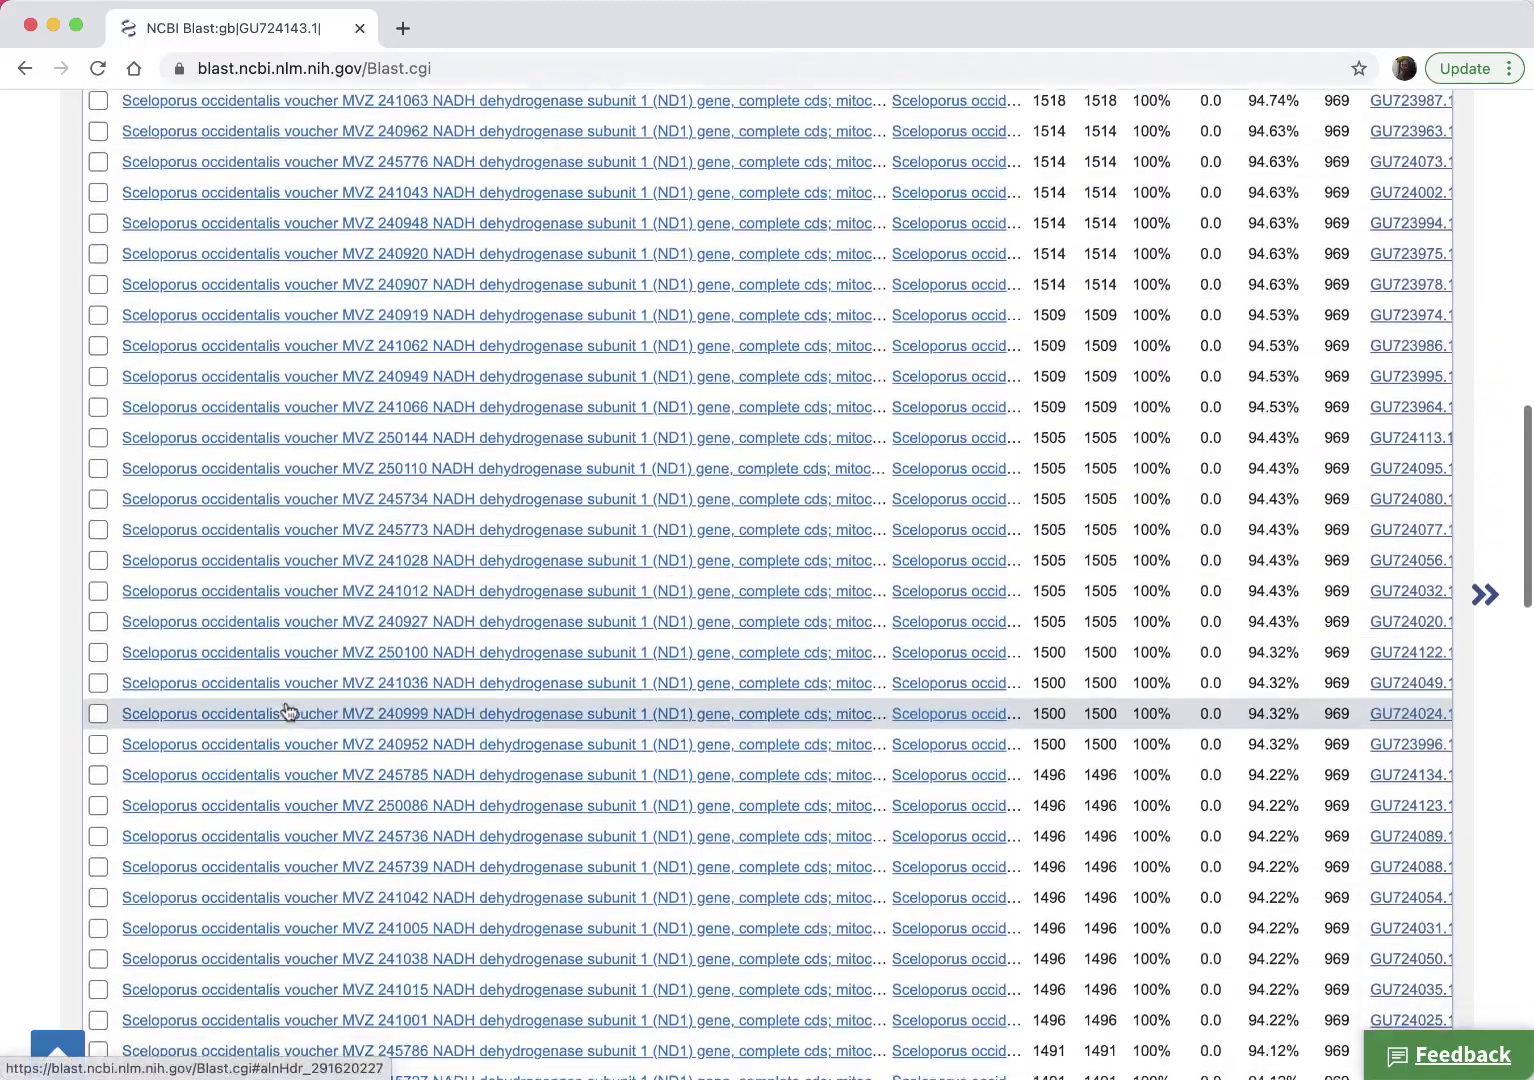
scroll(285, 705, "down", 1)
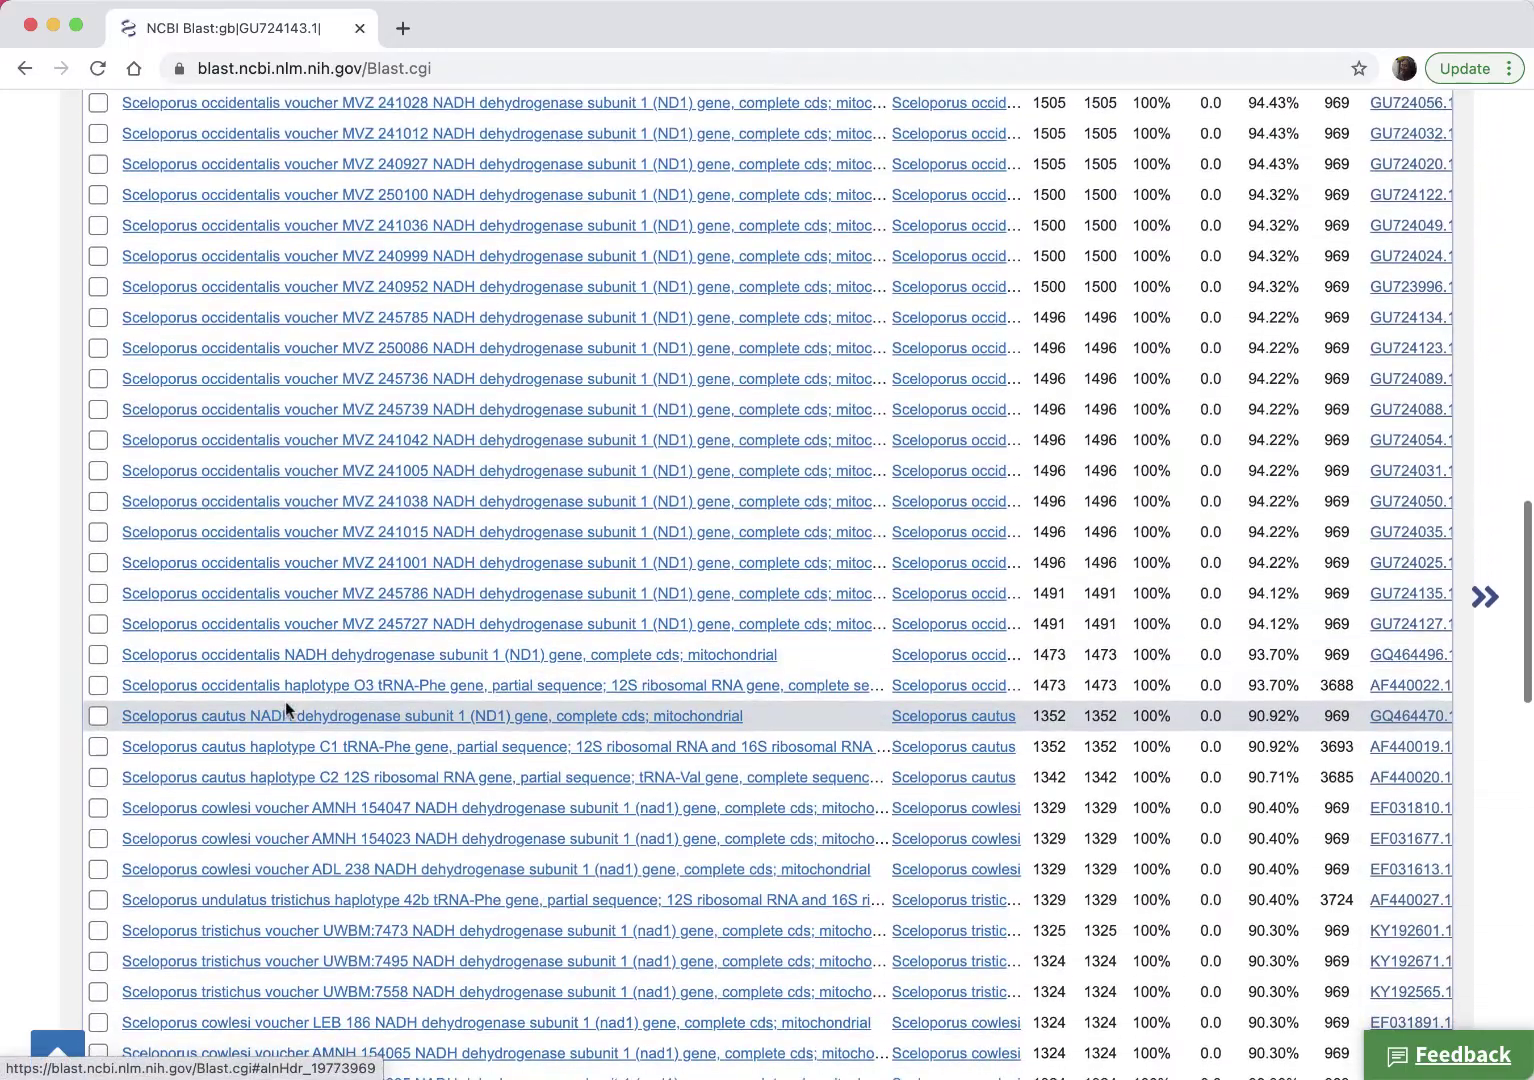
left_click(98, 718)
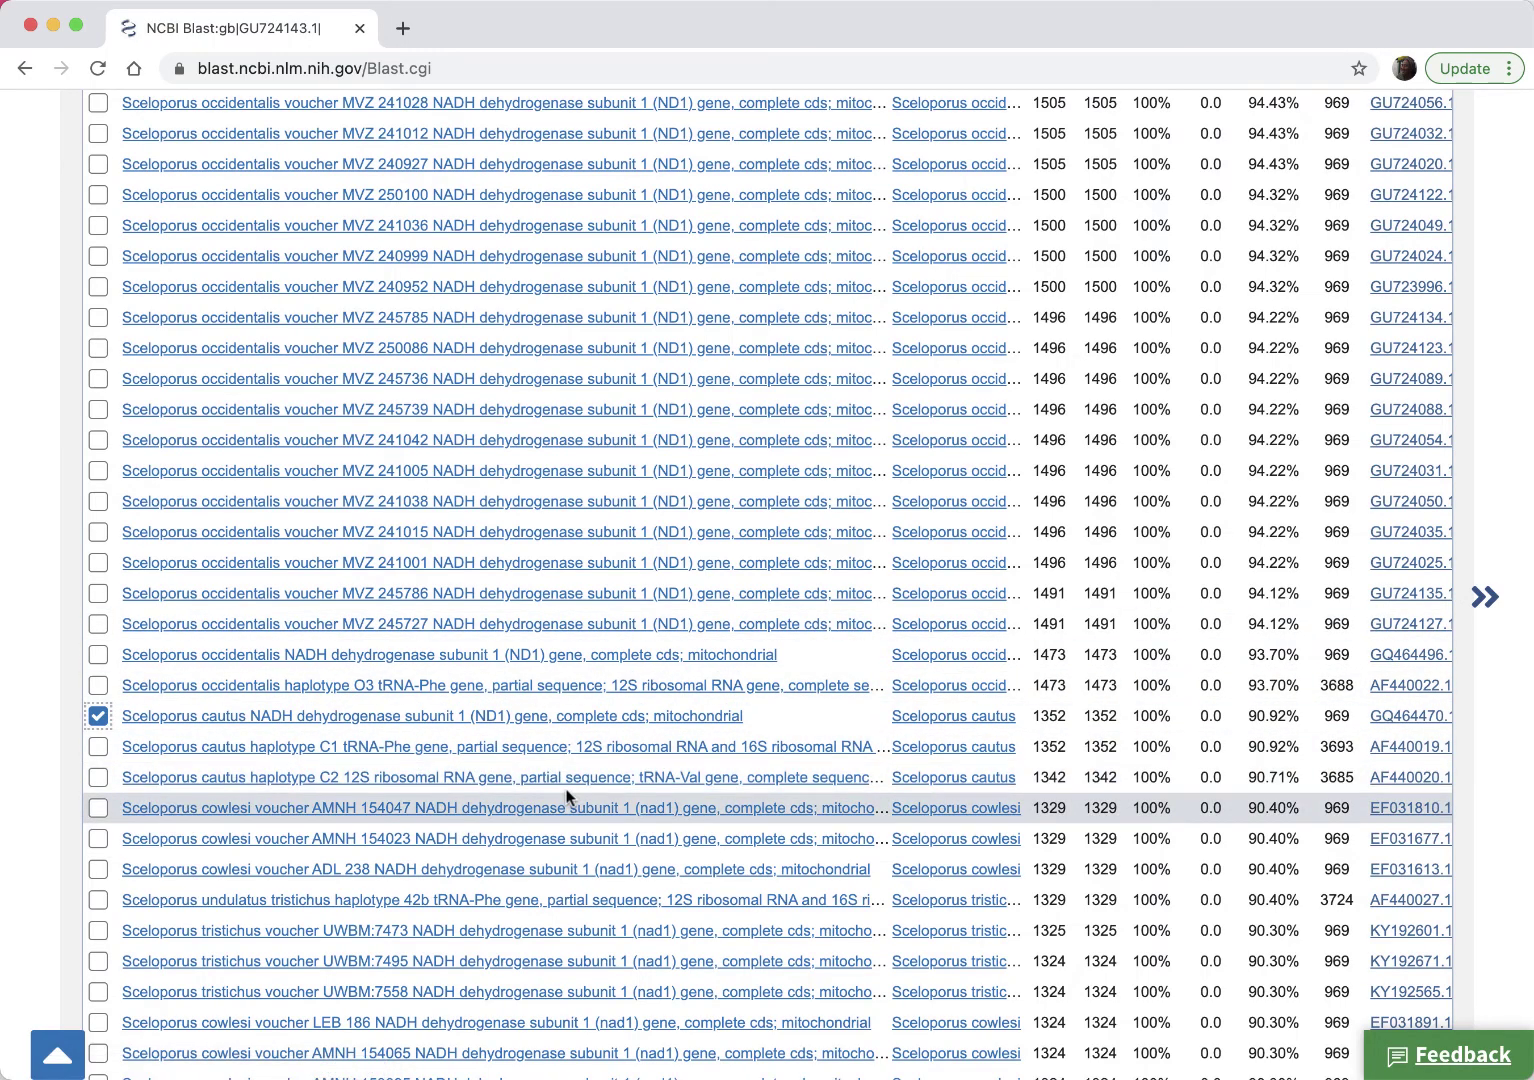
scroll(566, 795, "down", 1)
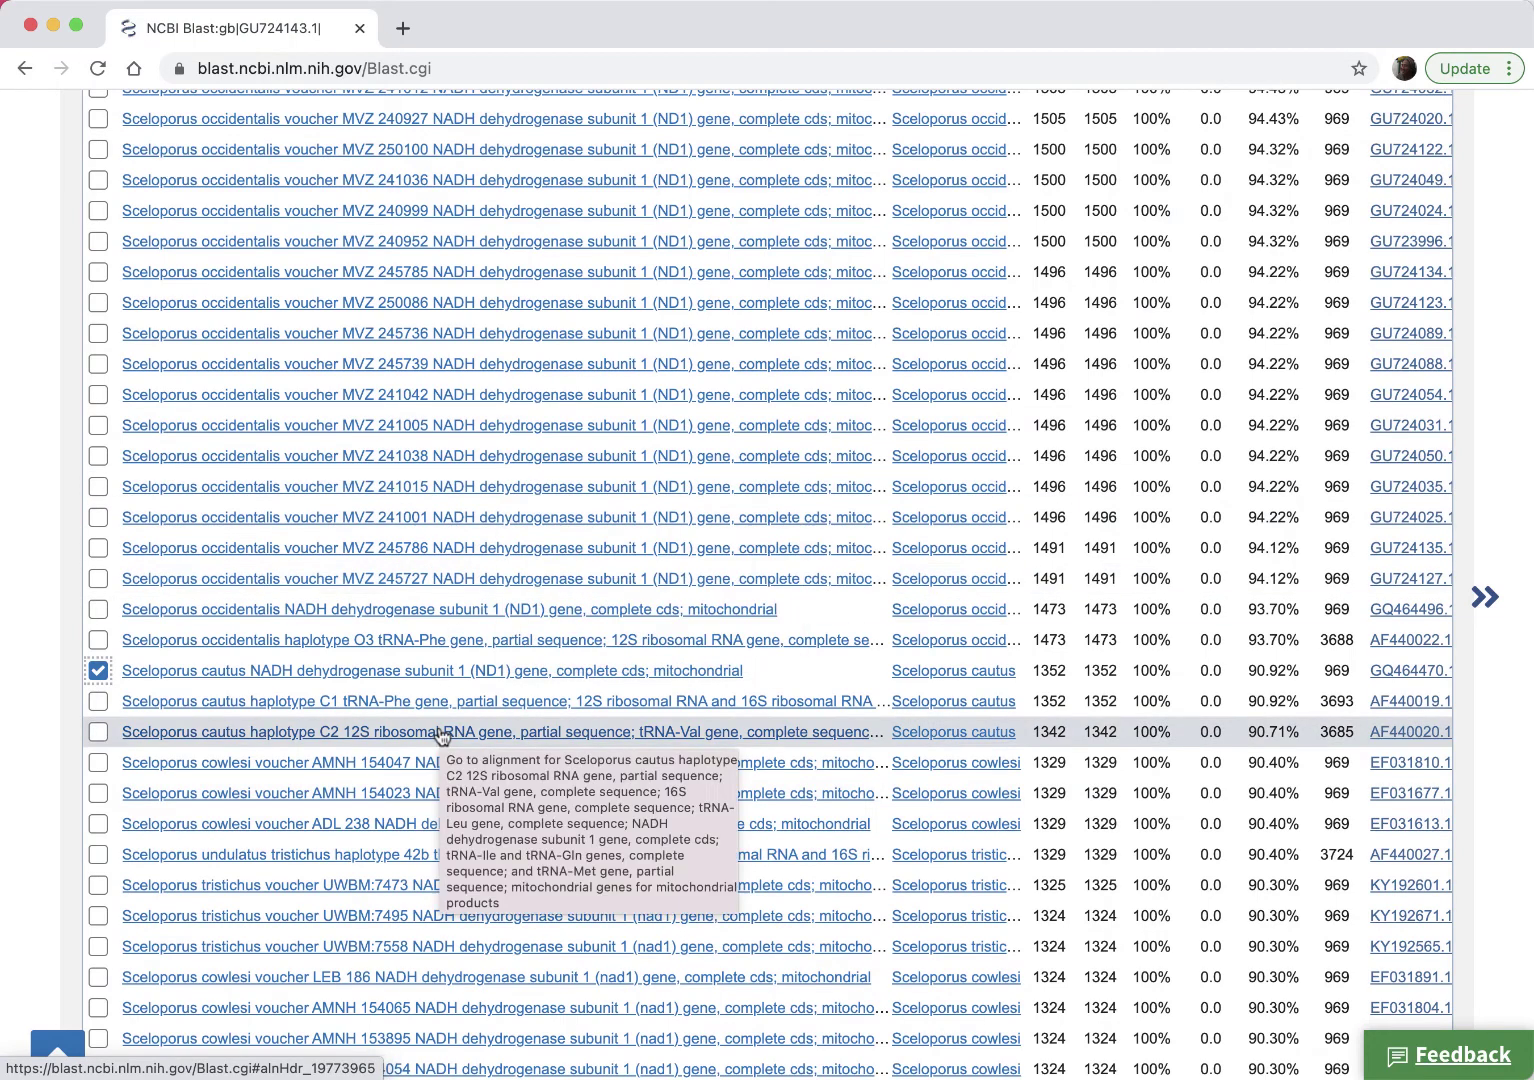
scroll(441, 735, "down", 3)
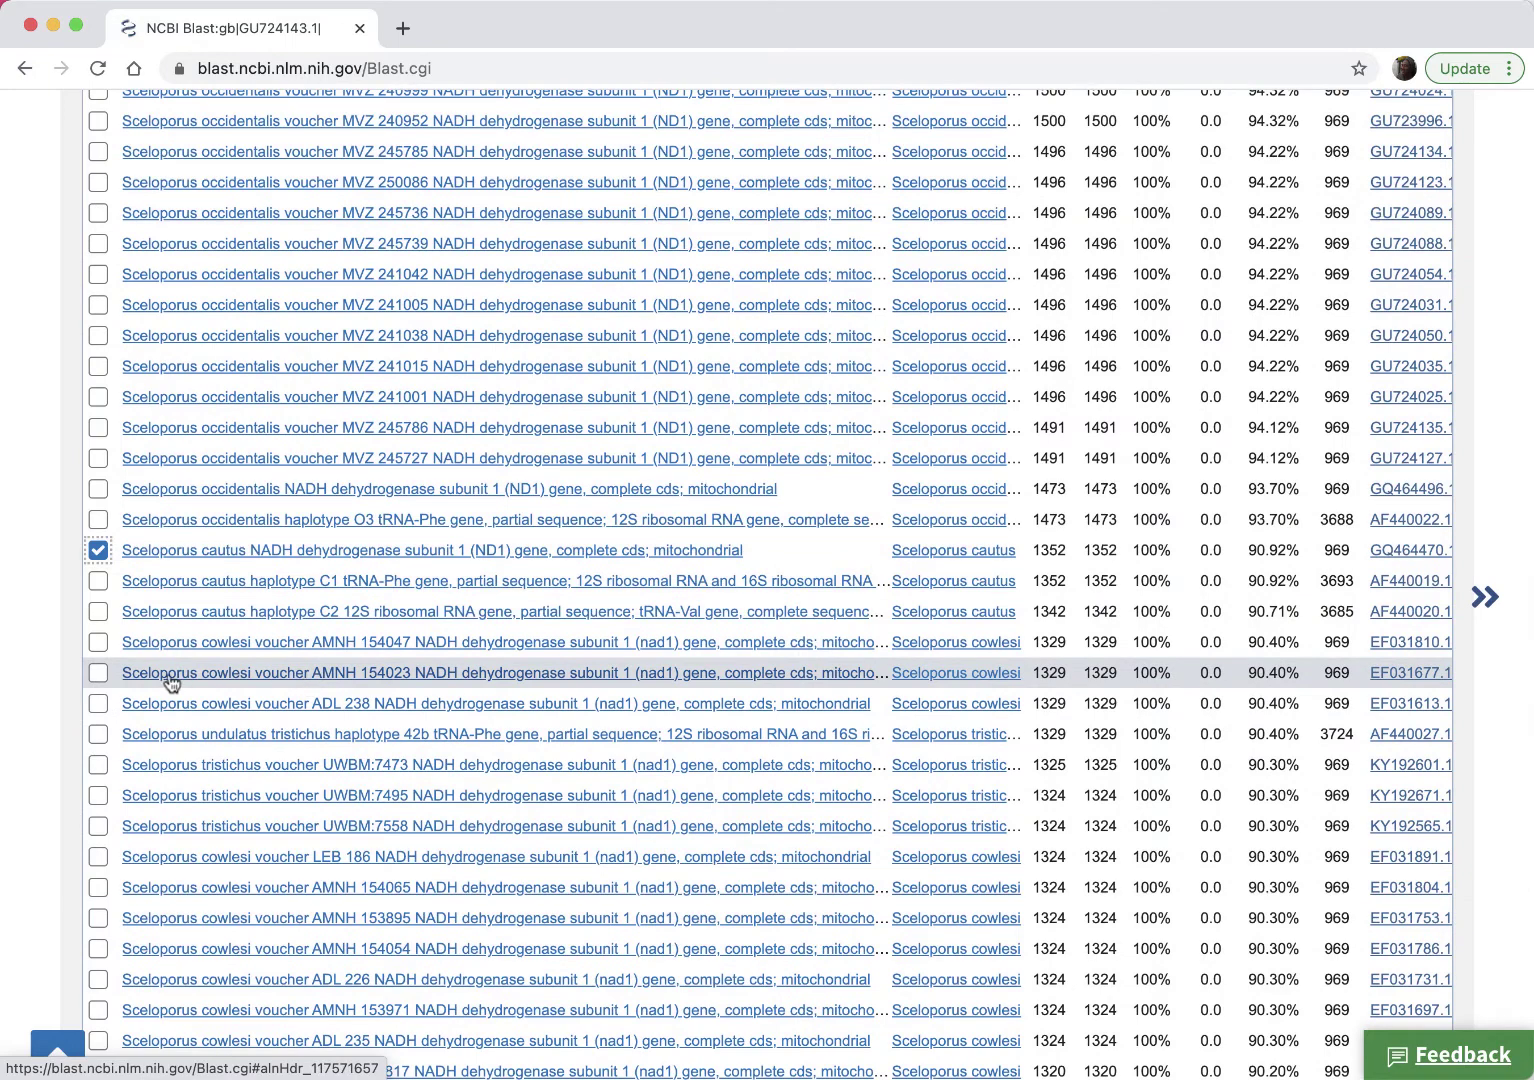
left_click(98, 642)
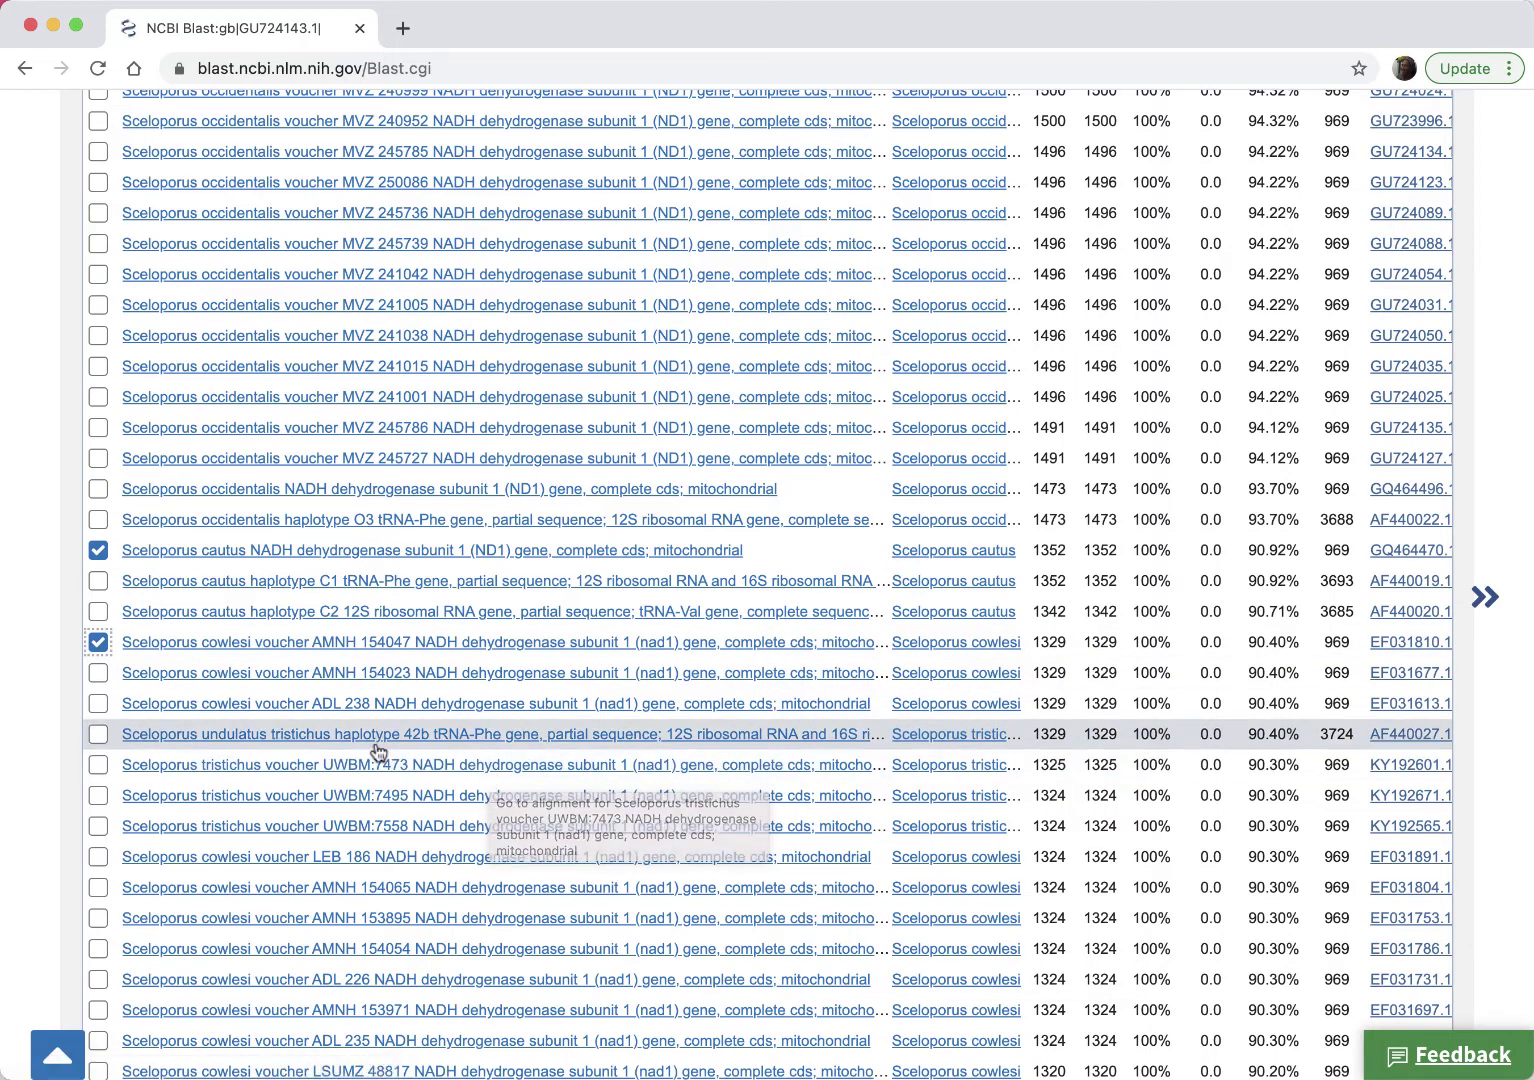
Add the Sceloporus undulatus tristichus haplotype 42b and Sceloporus tristichus voucher UWBM:7473 hits to the selection
left_click(99, 735)
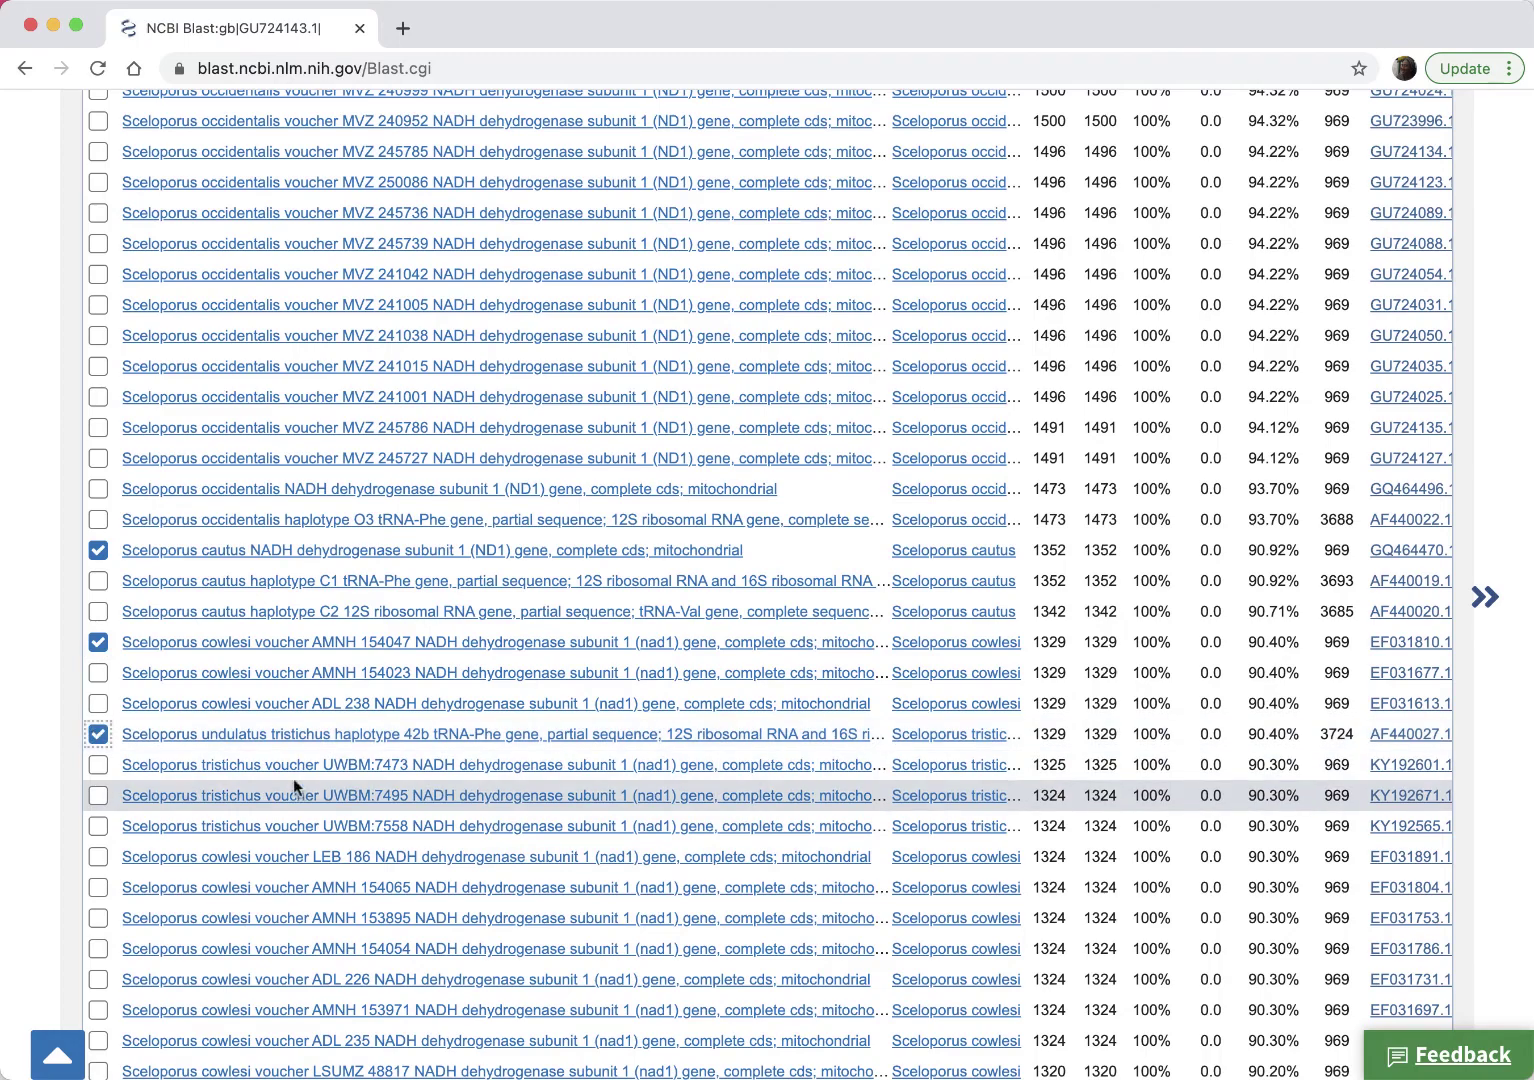
scroll(290, 790, "down", 1)
scroll(280, 815, "down", 3)
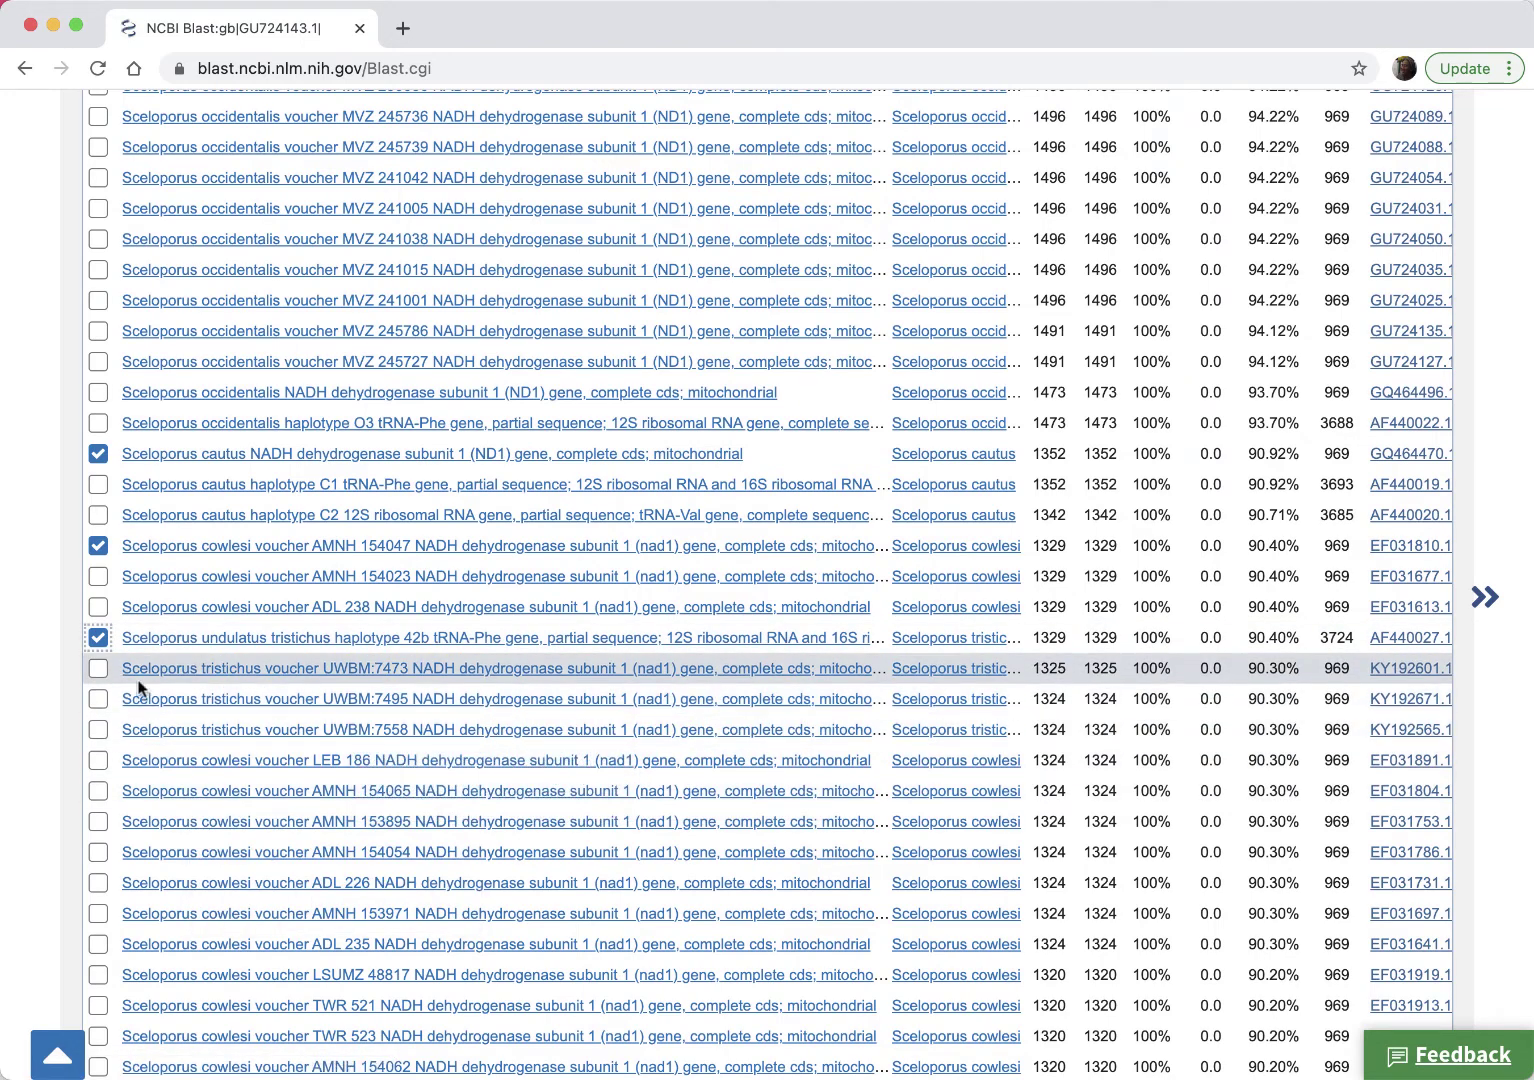
left_click(98, 669)
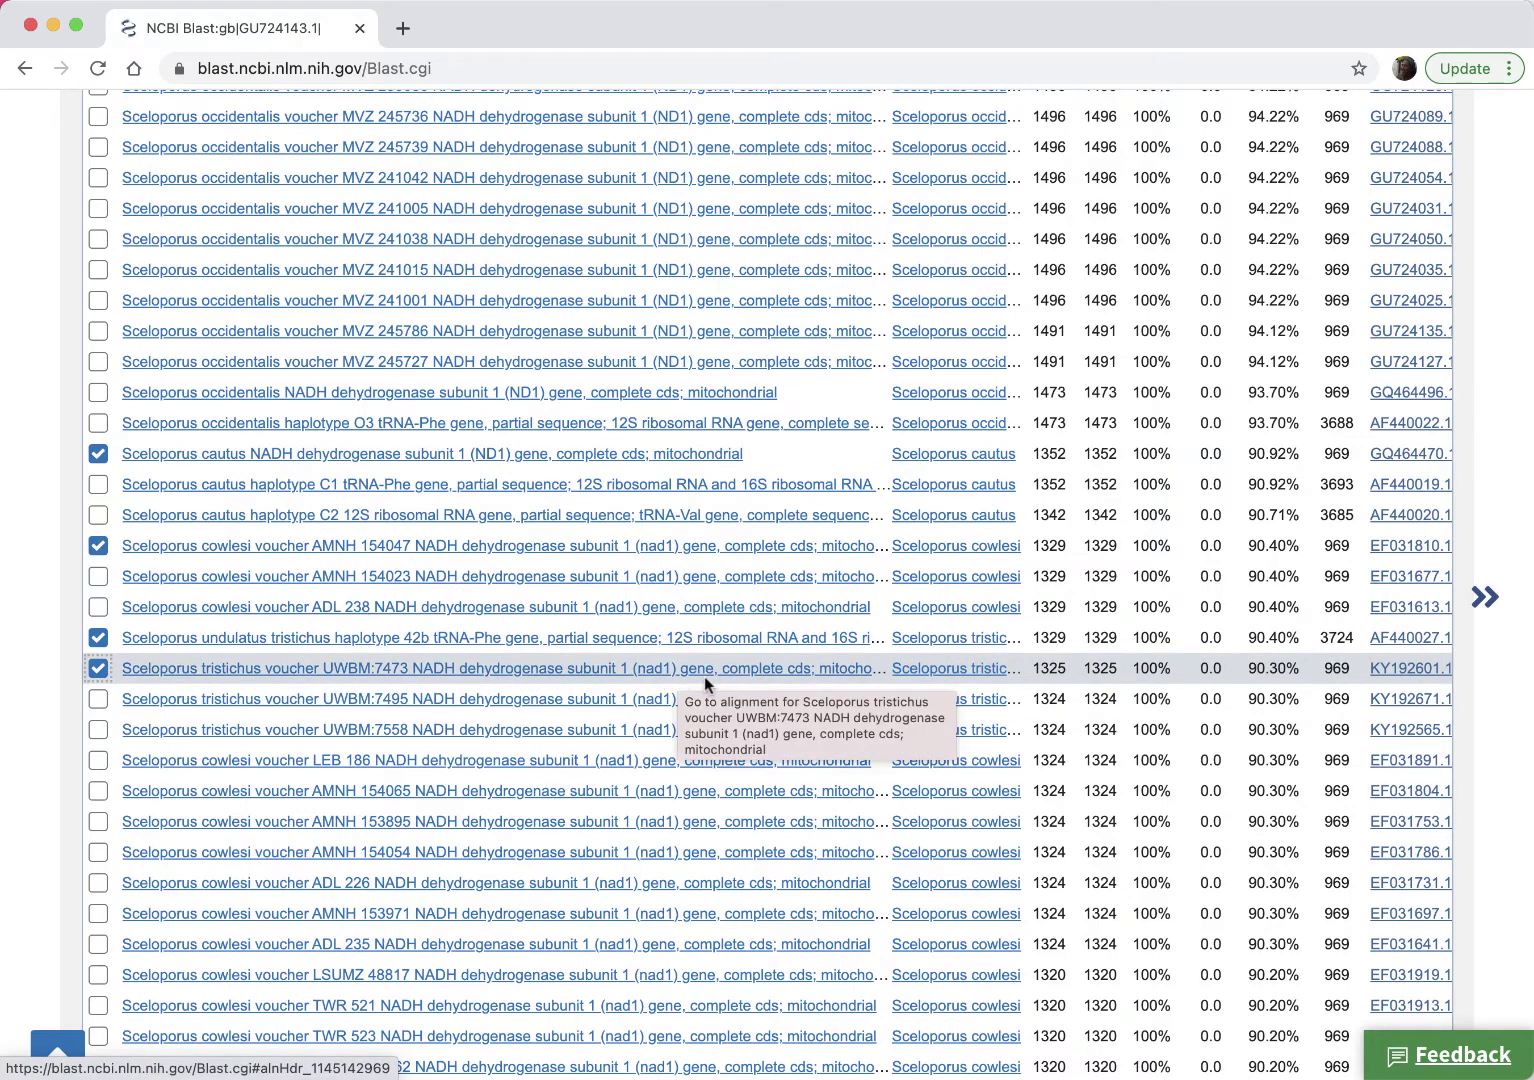
Add the Sceloporus virgatus NADH dehydrogenase subunit 1 (ND1) gene at the end of the hit list to the selection
scroll(483, 742, "down", 3)
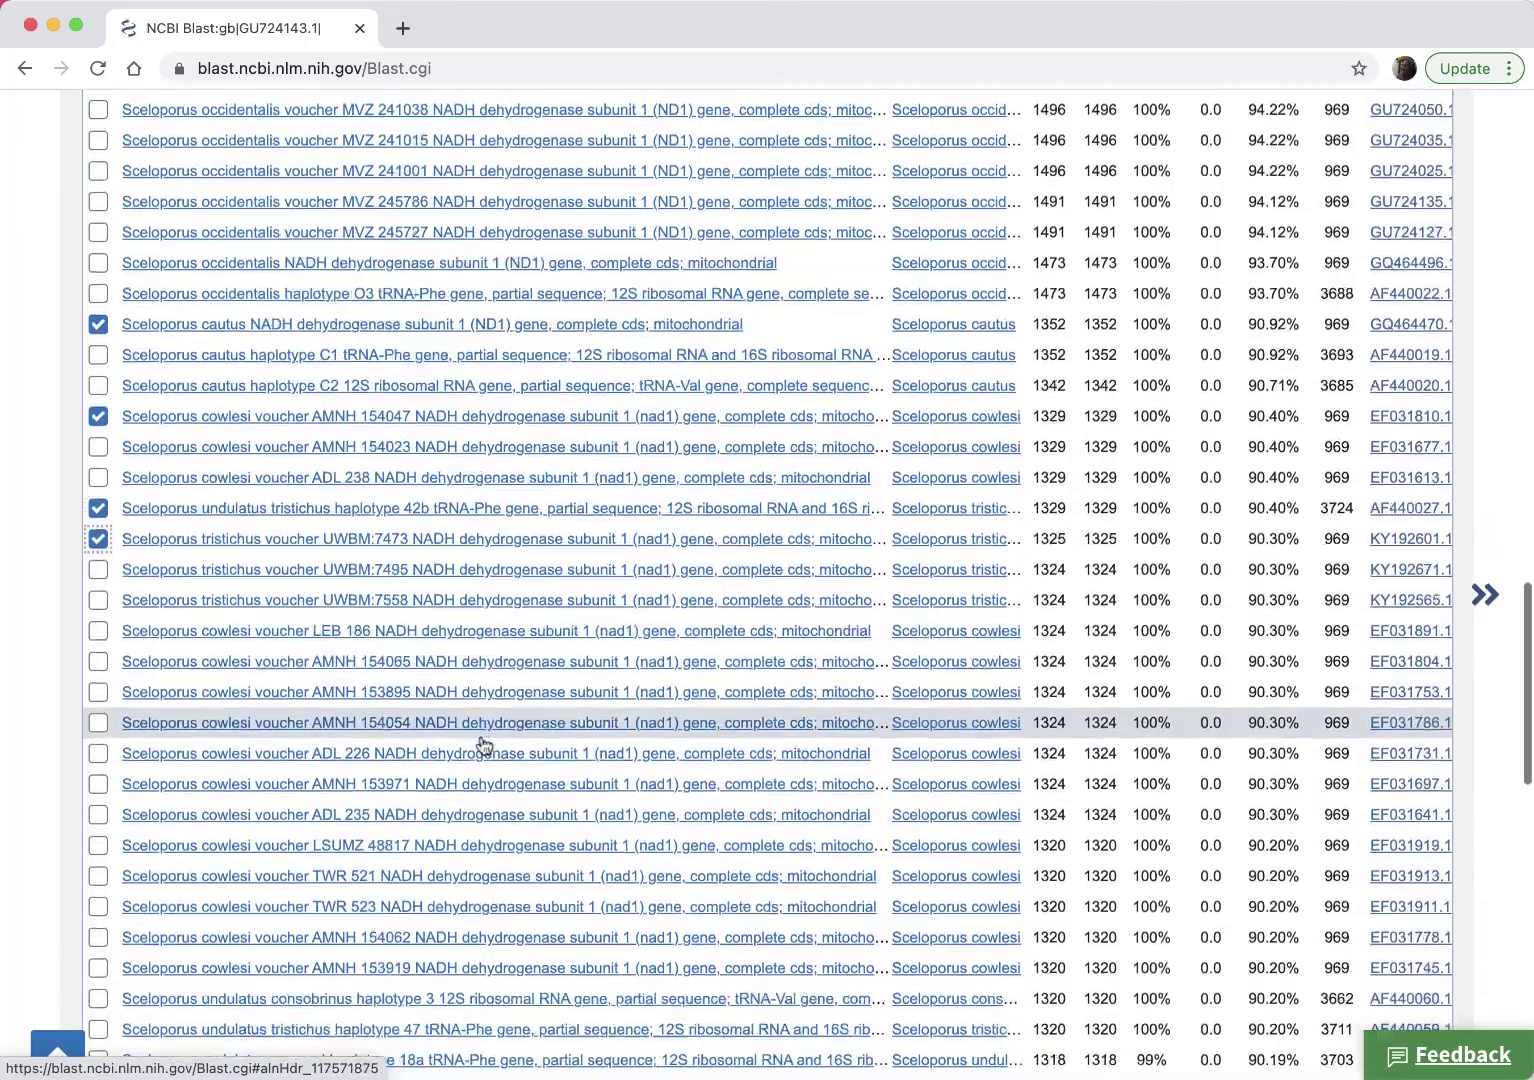
scroll(483, 745, "down", 4)
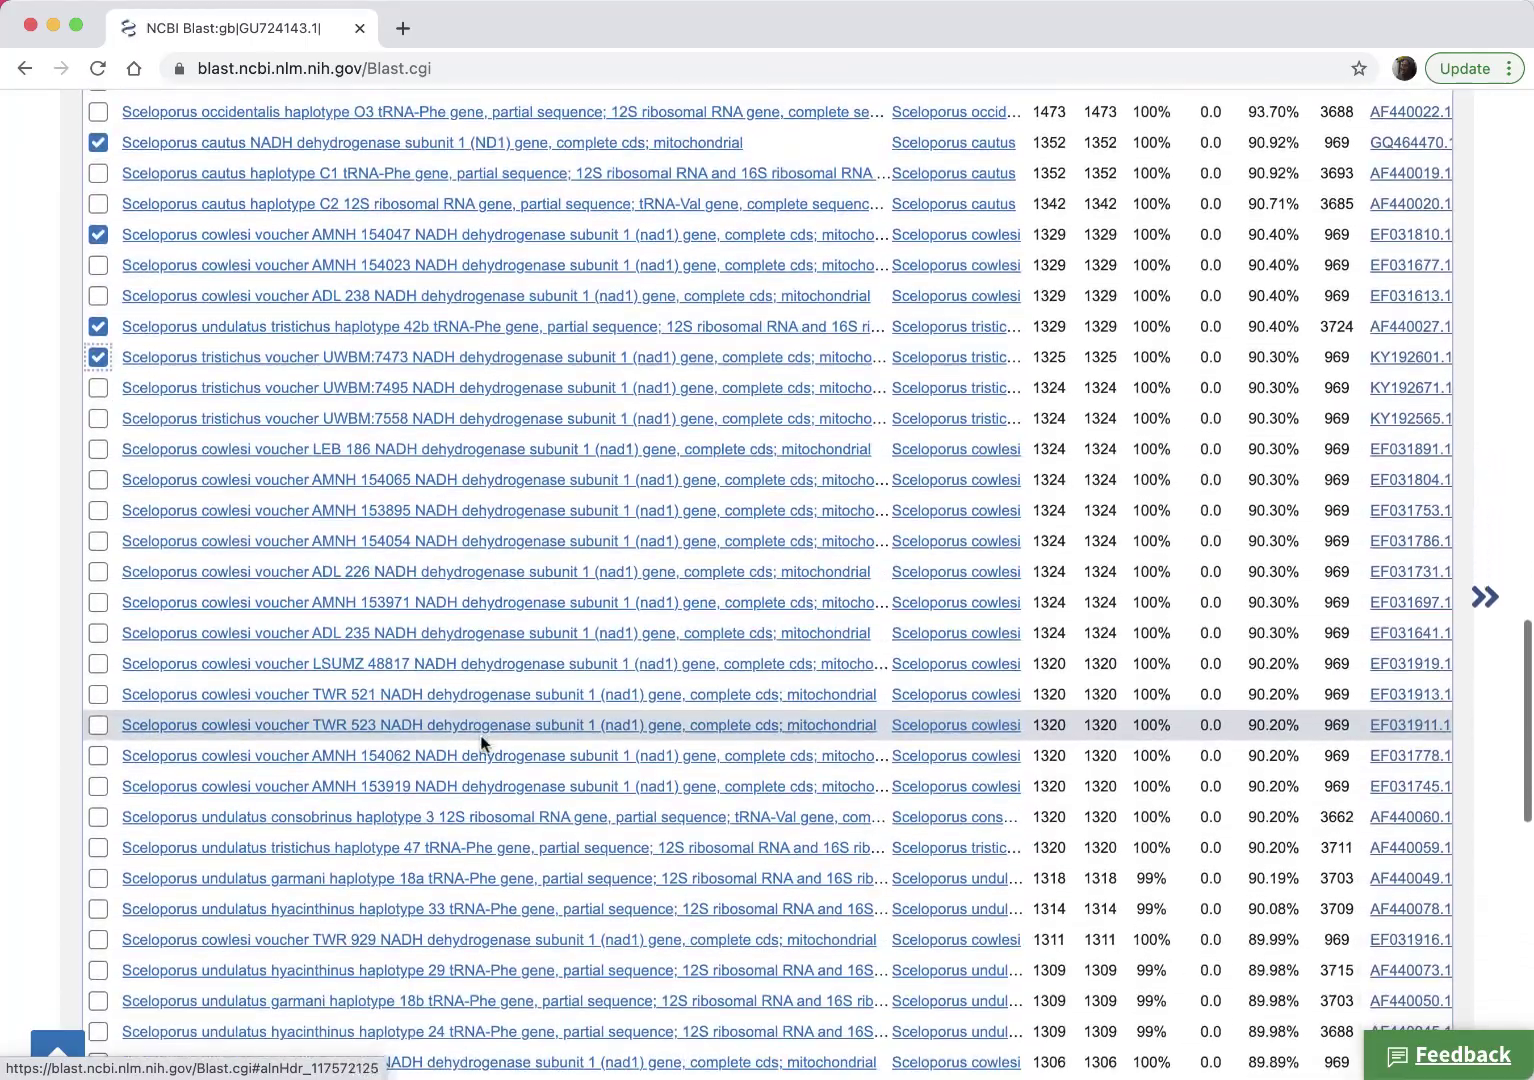
scroll(481, 737, "down", 5)
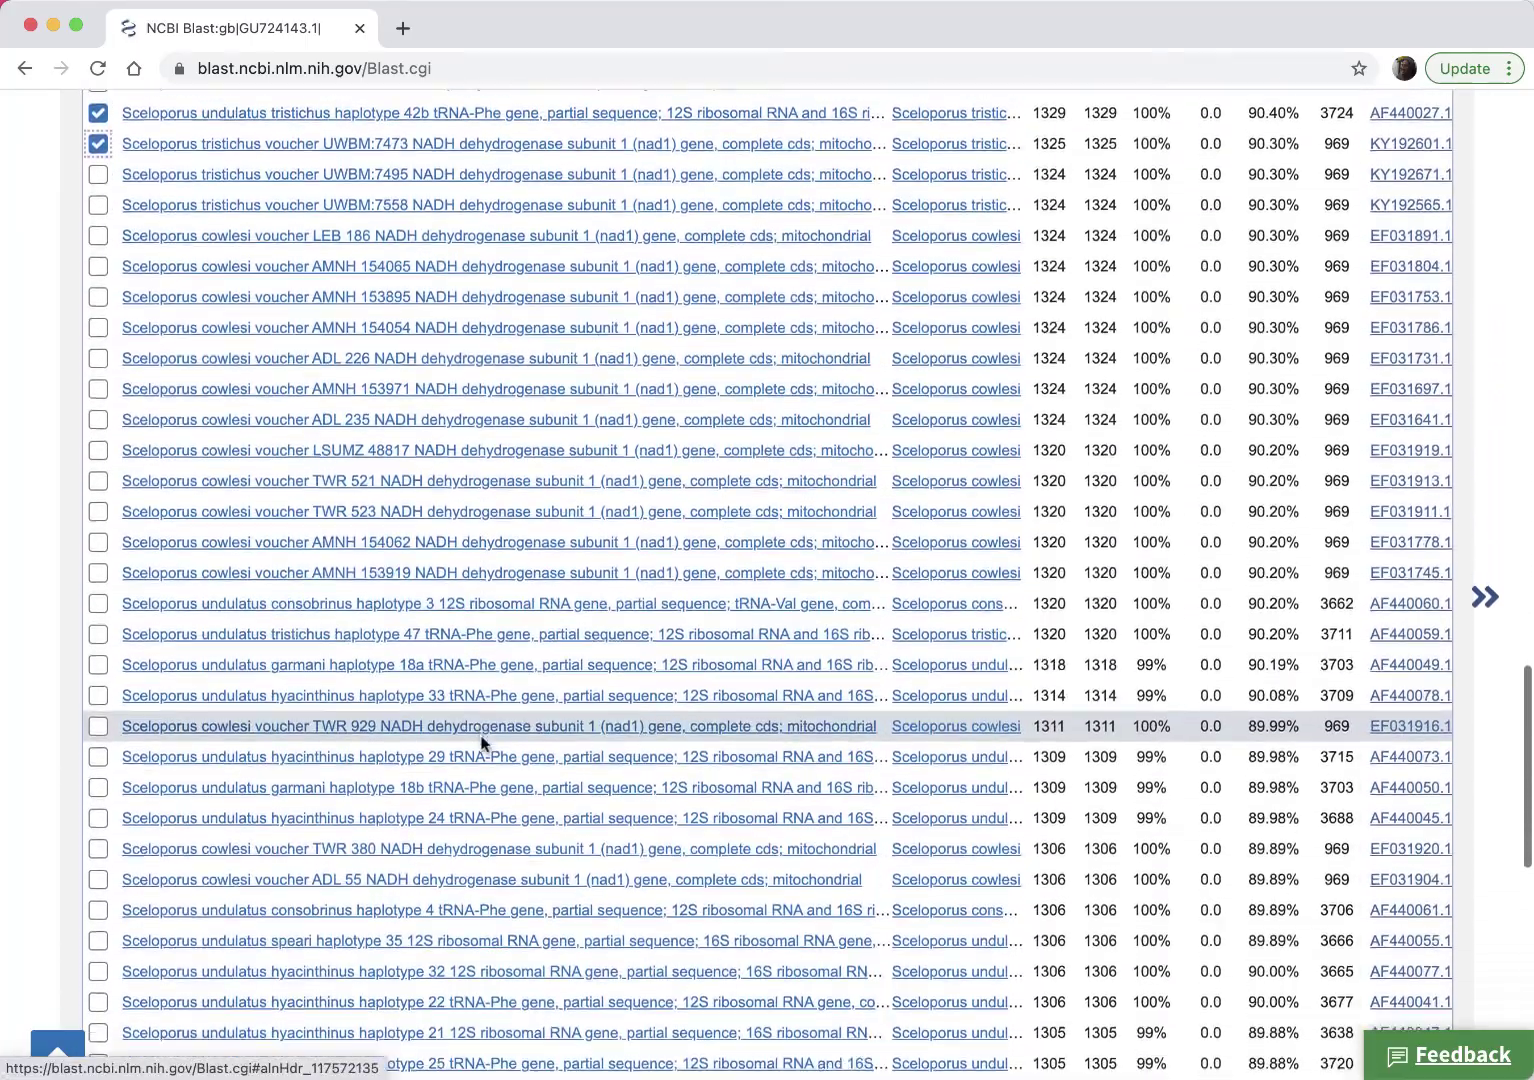
scroll(481, 742, "down", 4)
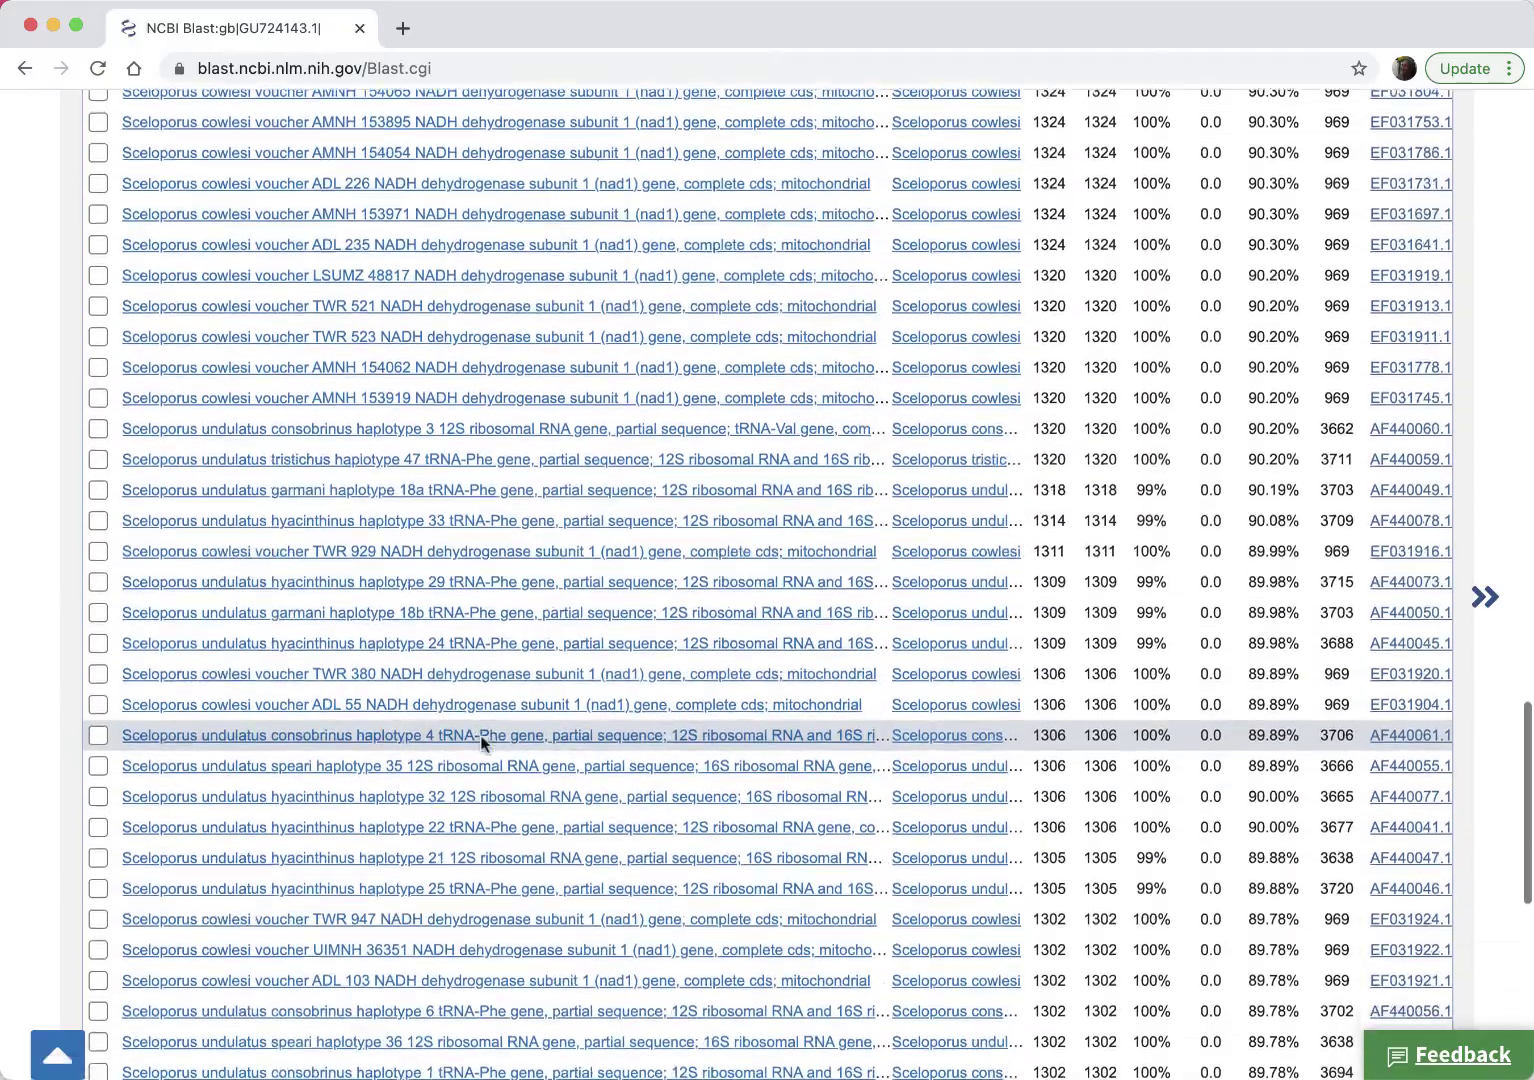
scroll(481, 740, "down", 6)
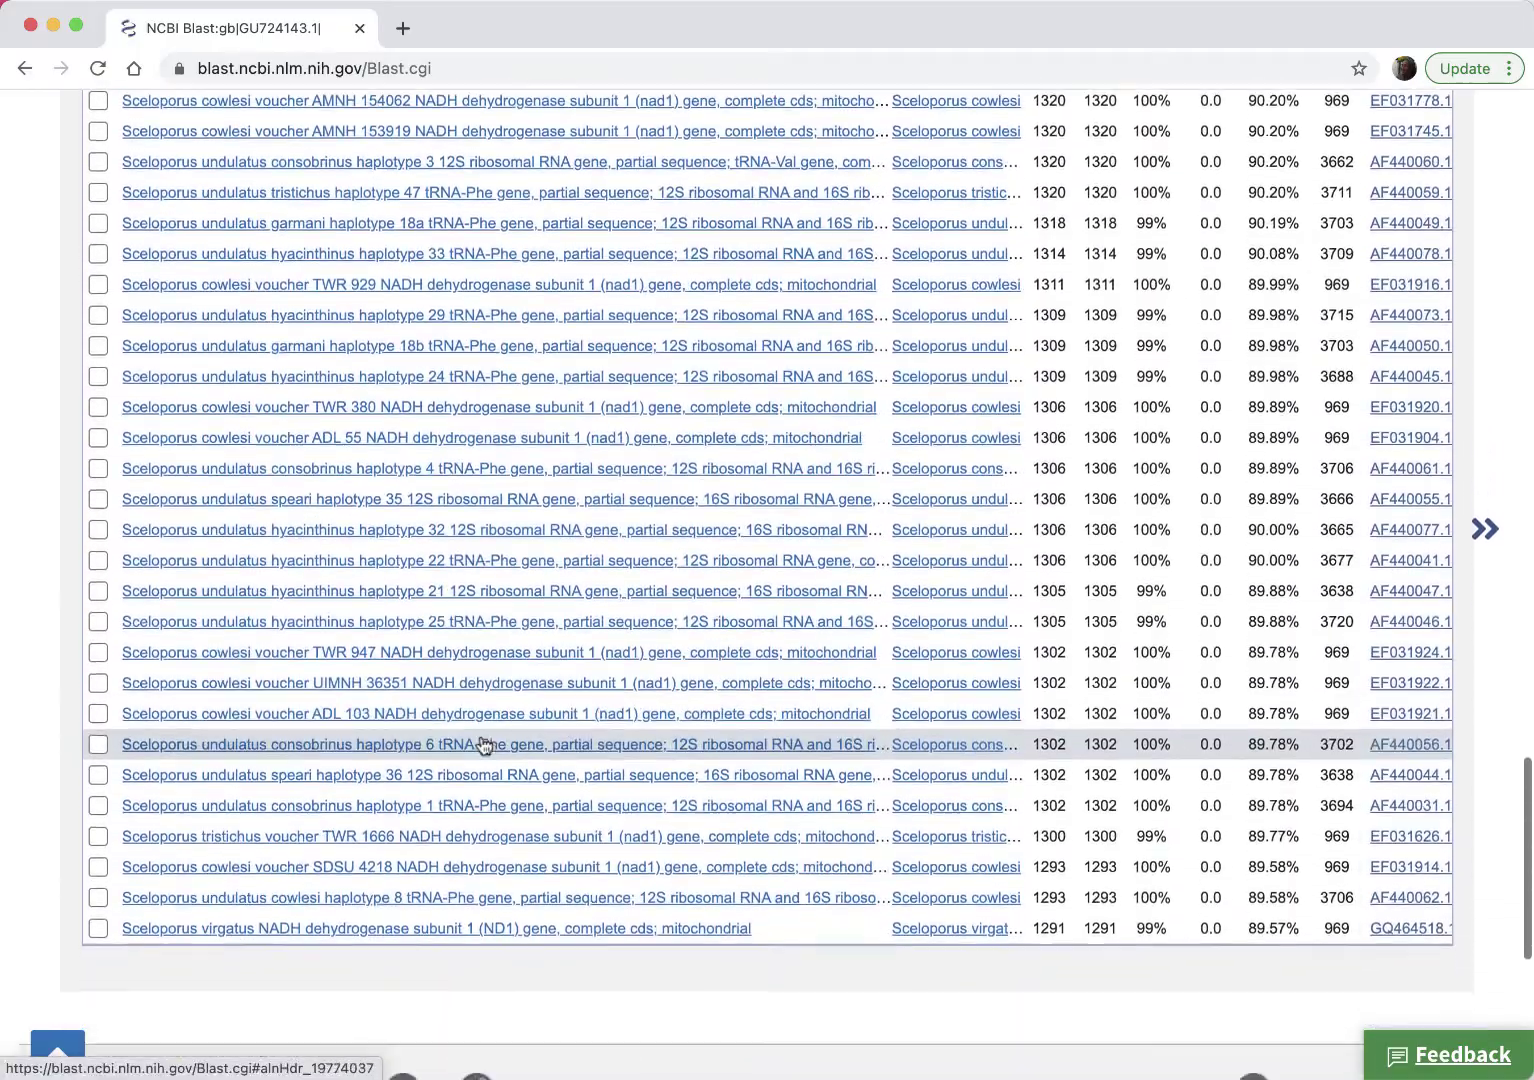
scroll(483, 745, "down", 2)
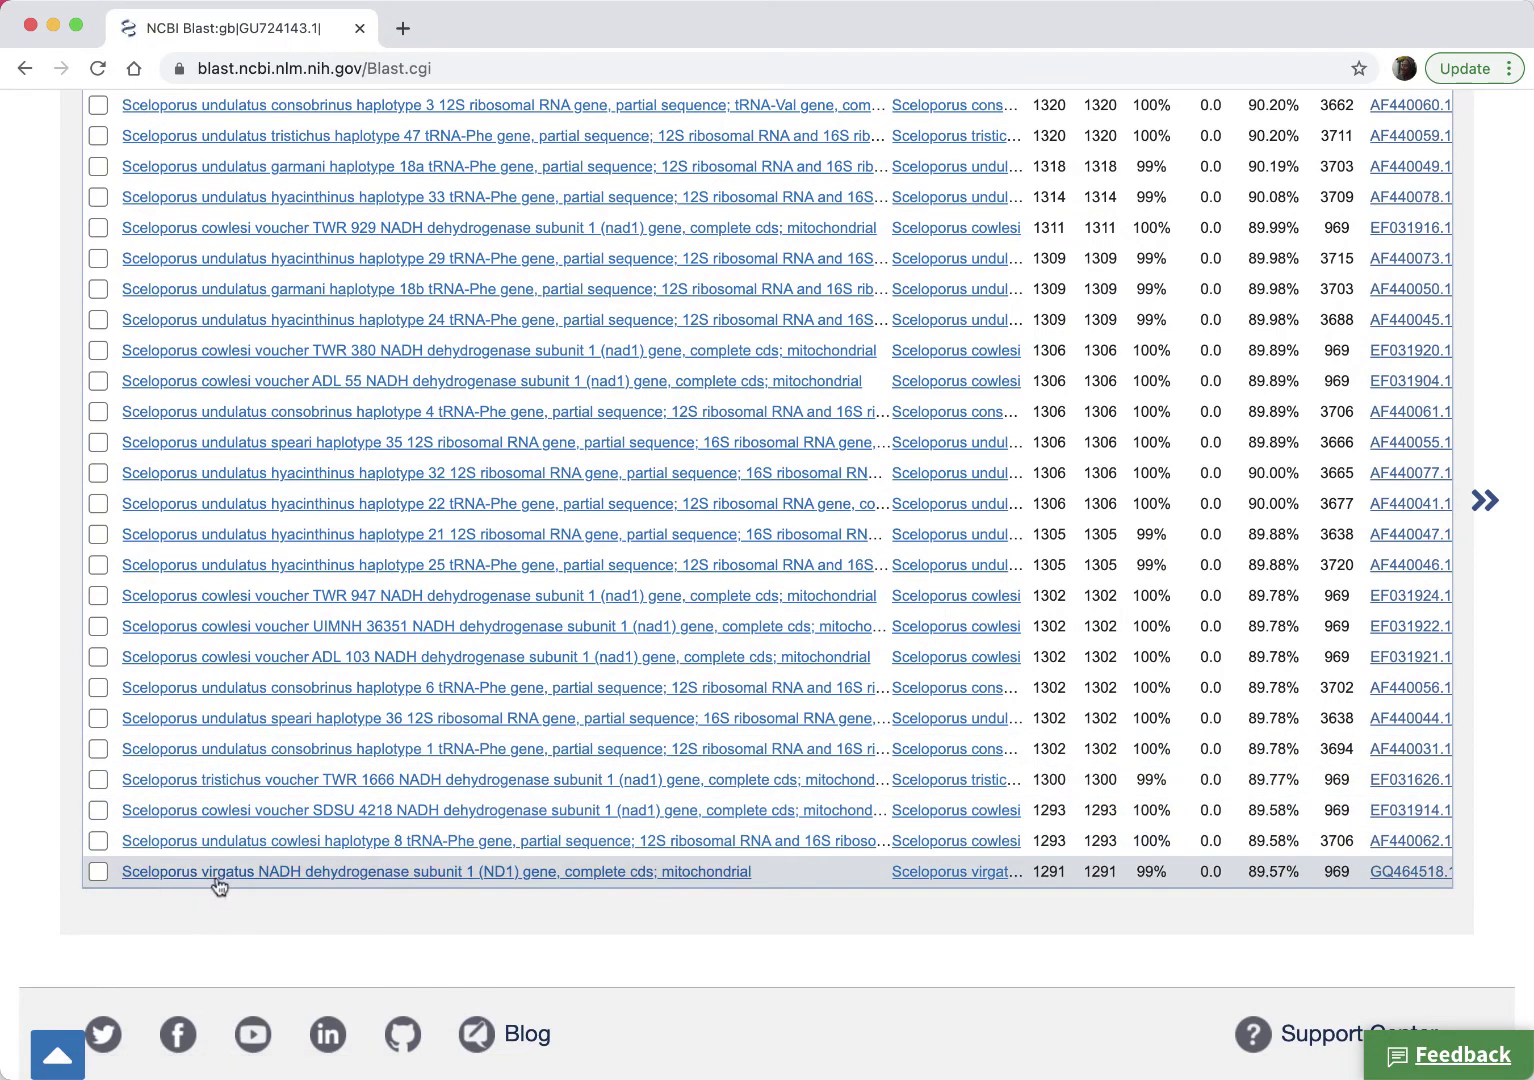
left_click(98, 871)
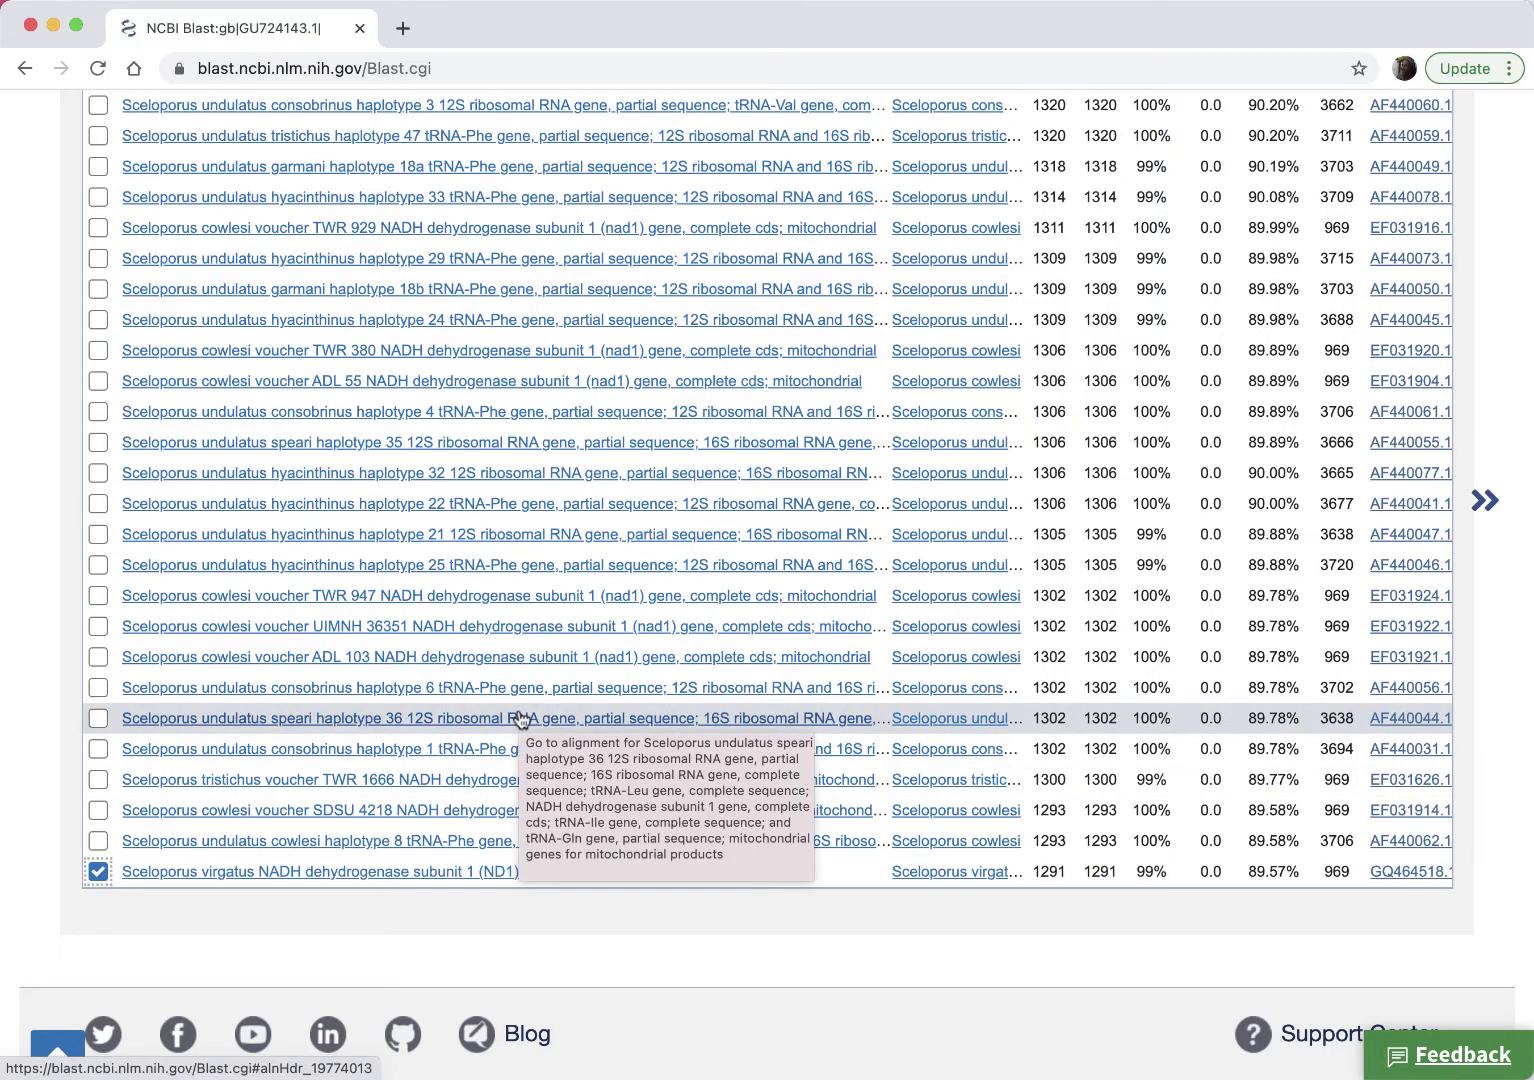
Open the selected BLAST hits as GenBank records in the Nucleotide database
scroll(519, 718, "up", 10)
scroll(519, 718, "up", 2)
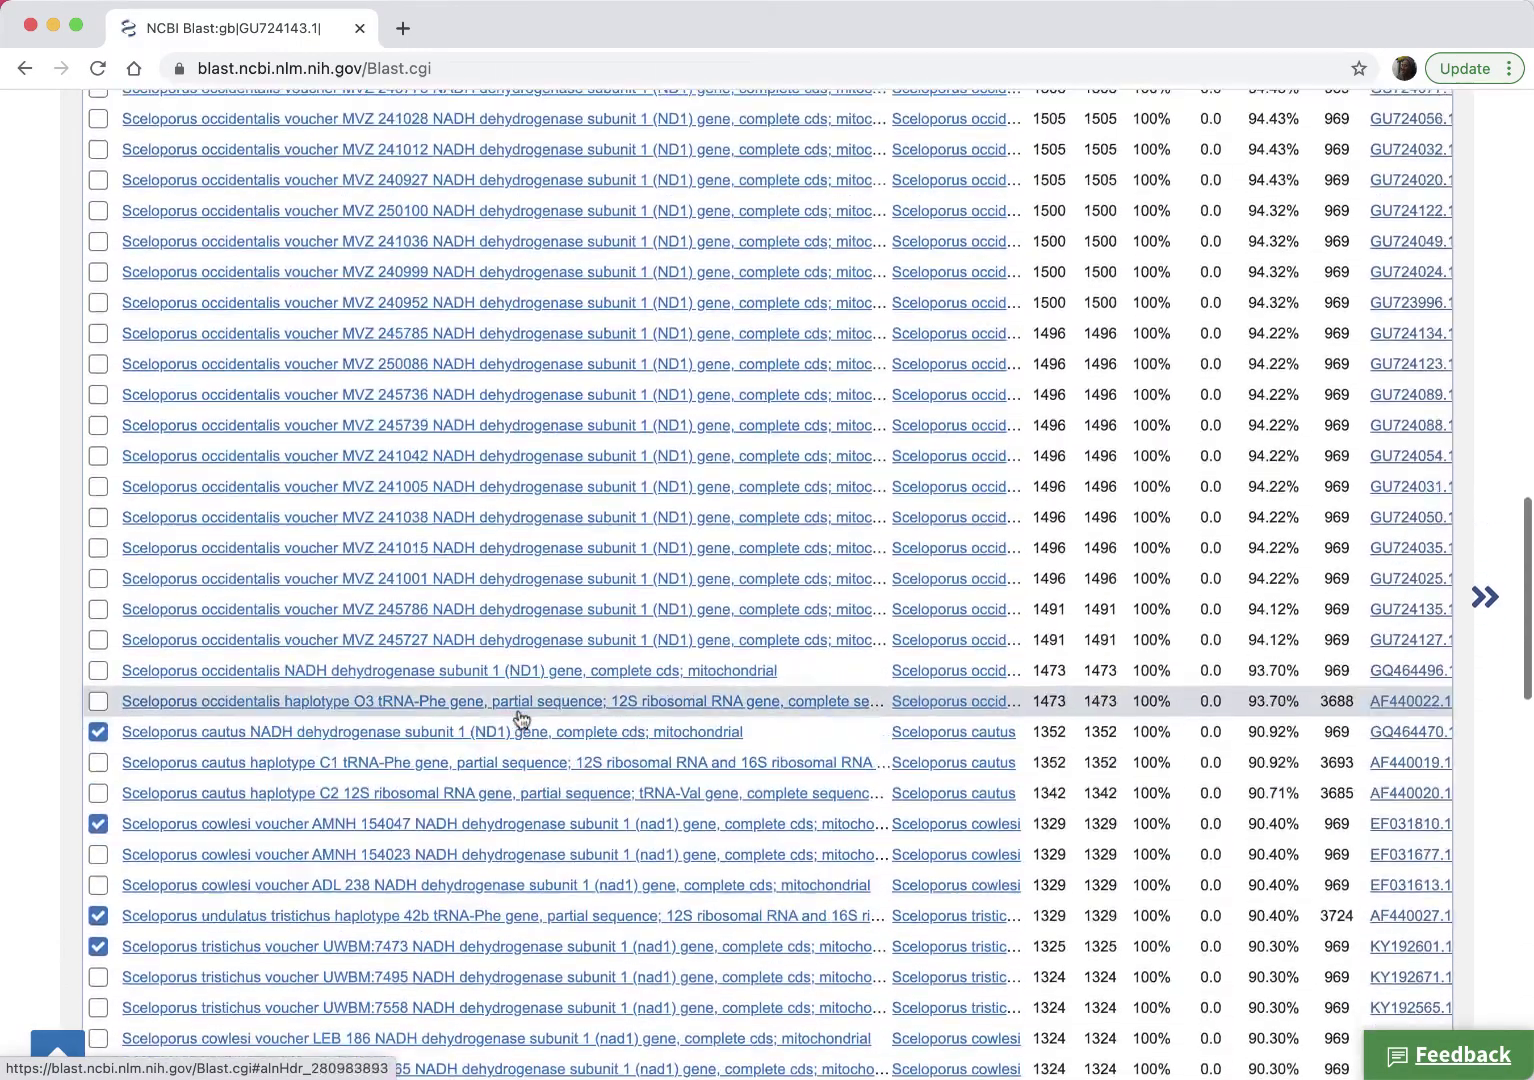
scroll(521, 718, "up", 3)
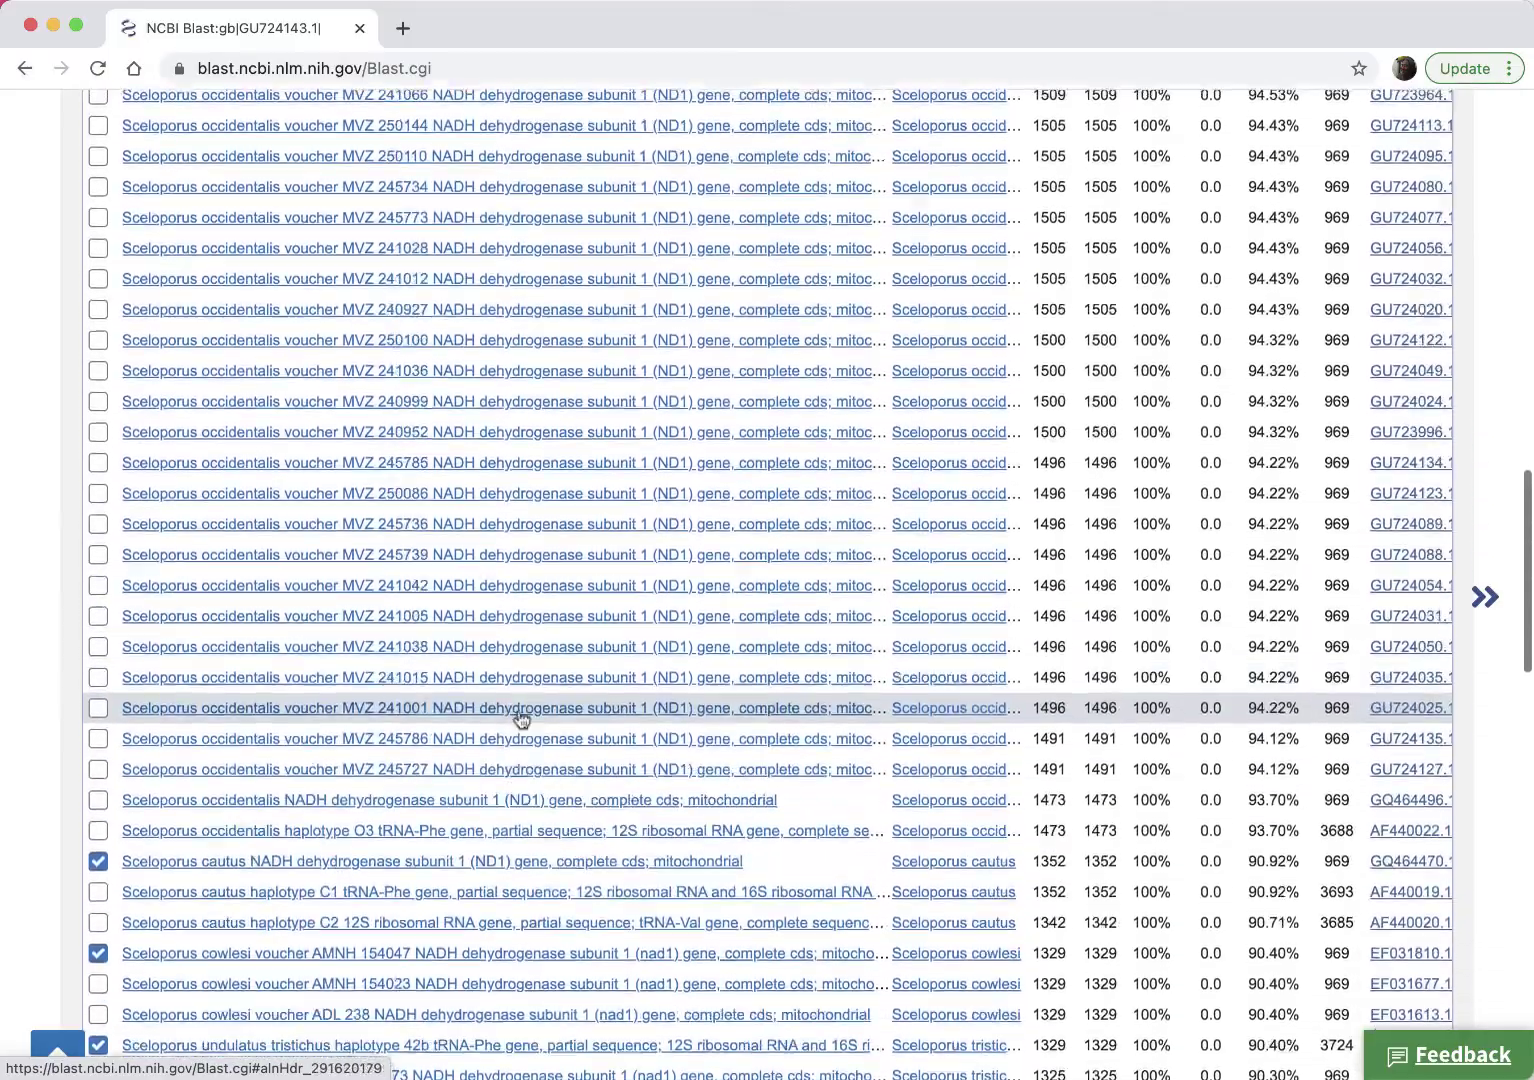
scroll(521, 718, "down", 3)
scroll(519, 720, "up", 10)
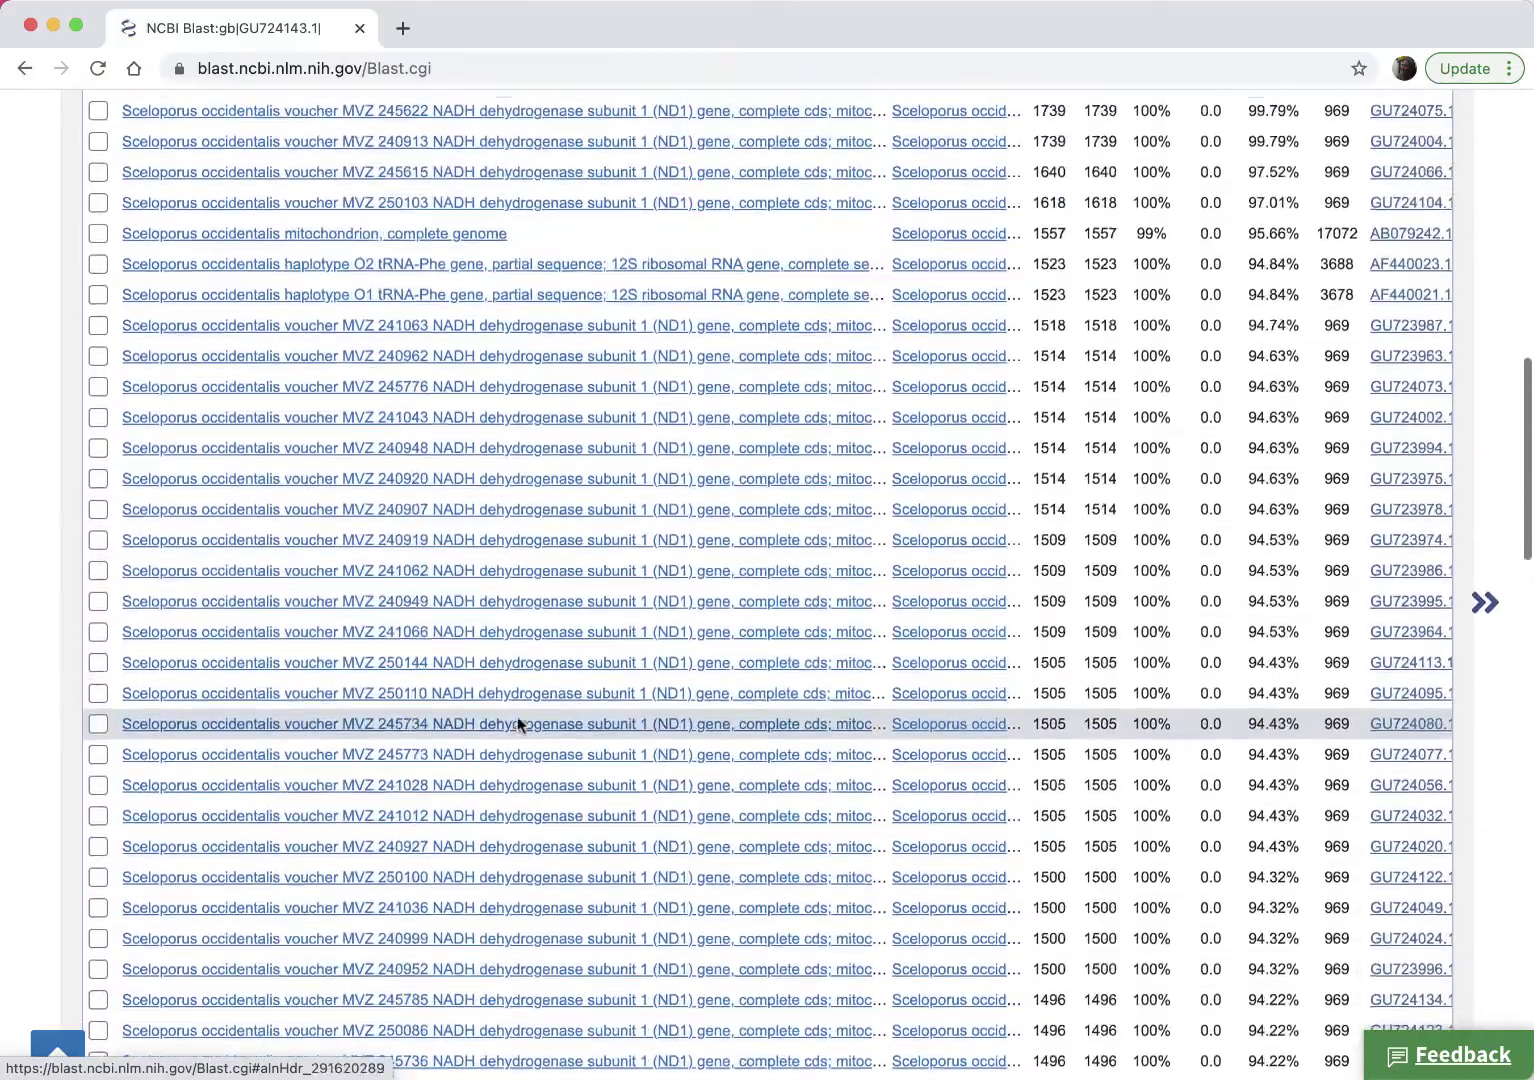
scroll(517, 720, "up", 1)
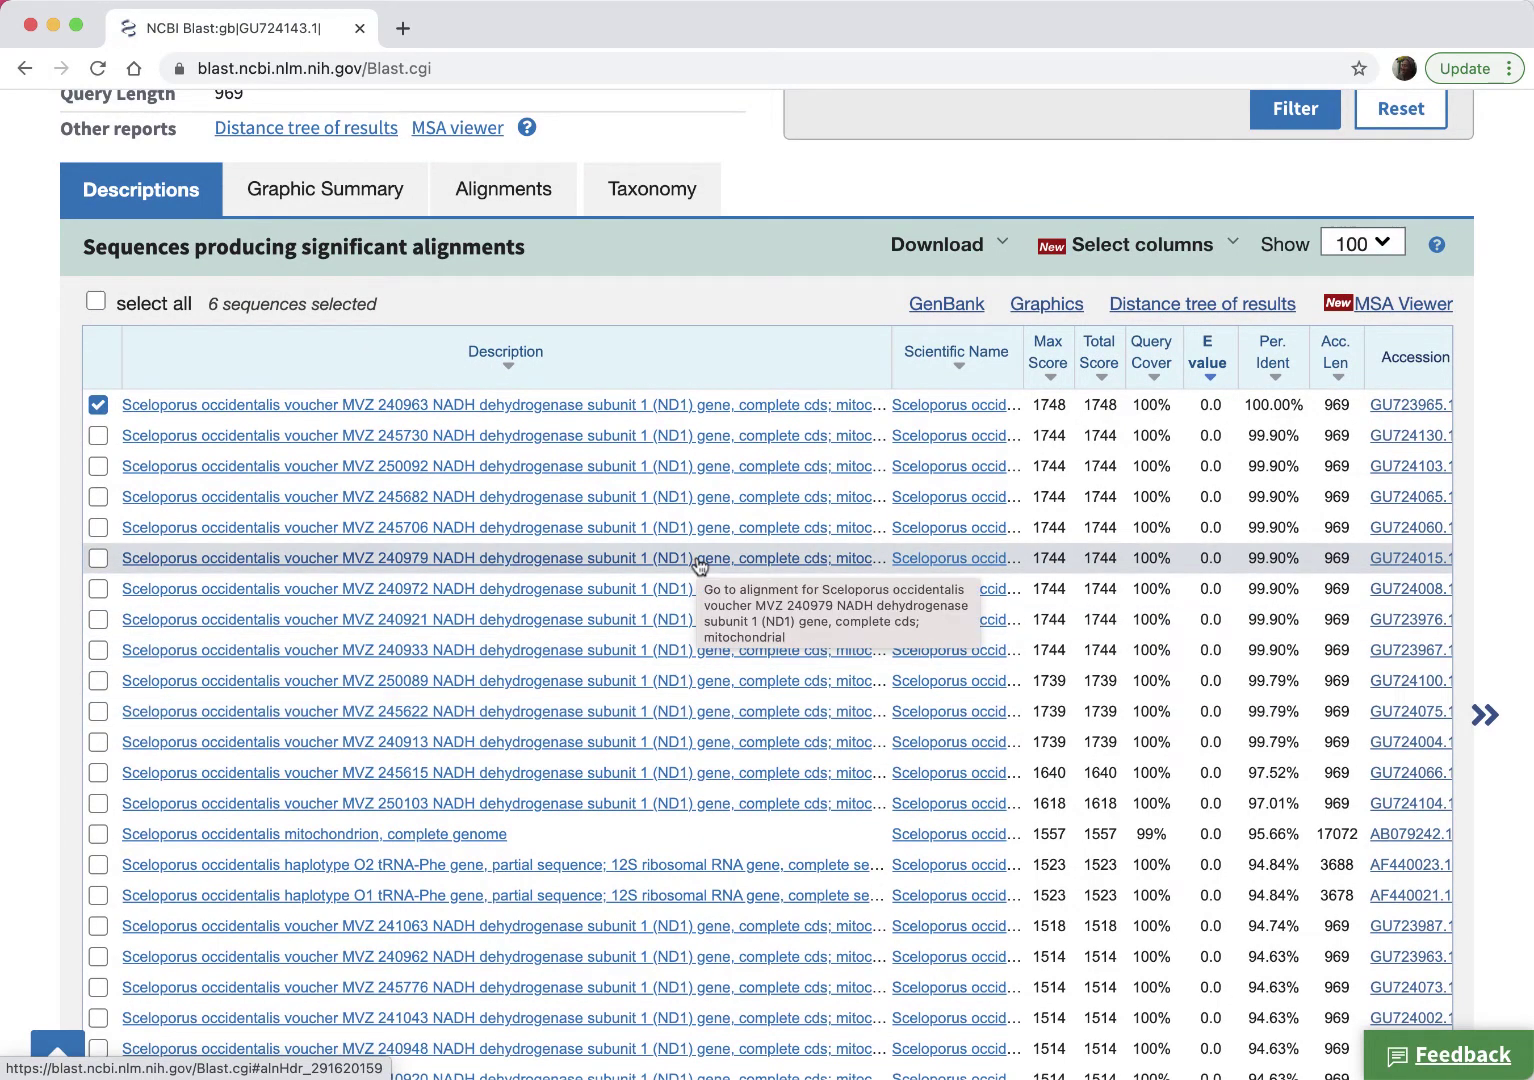
scroll(610, 632, "up", 2)
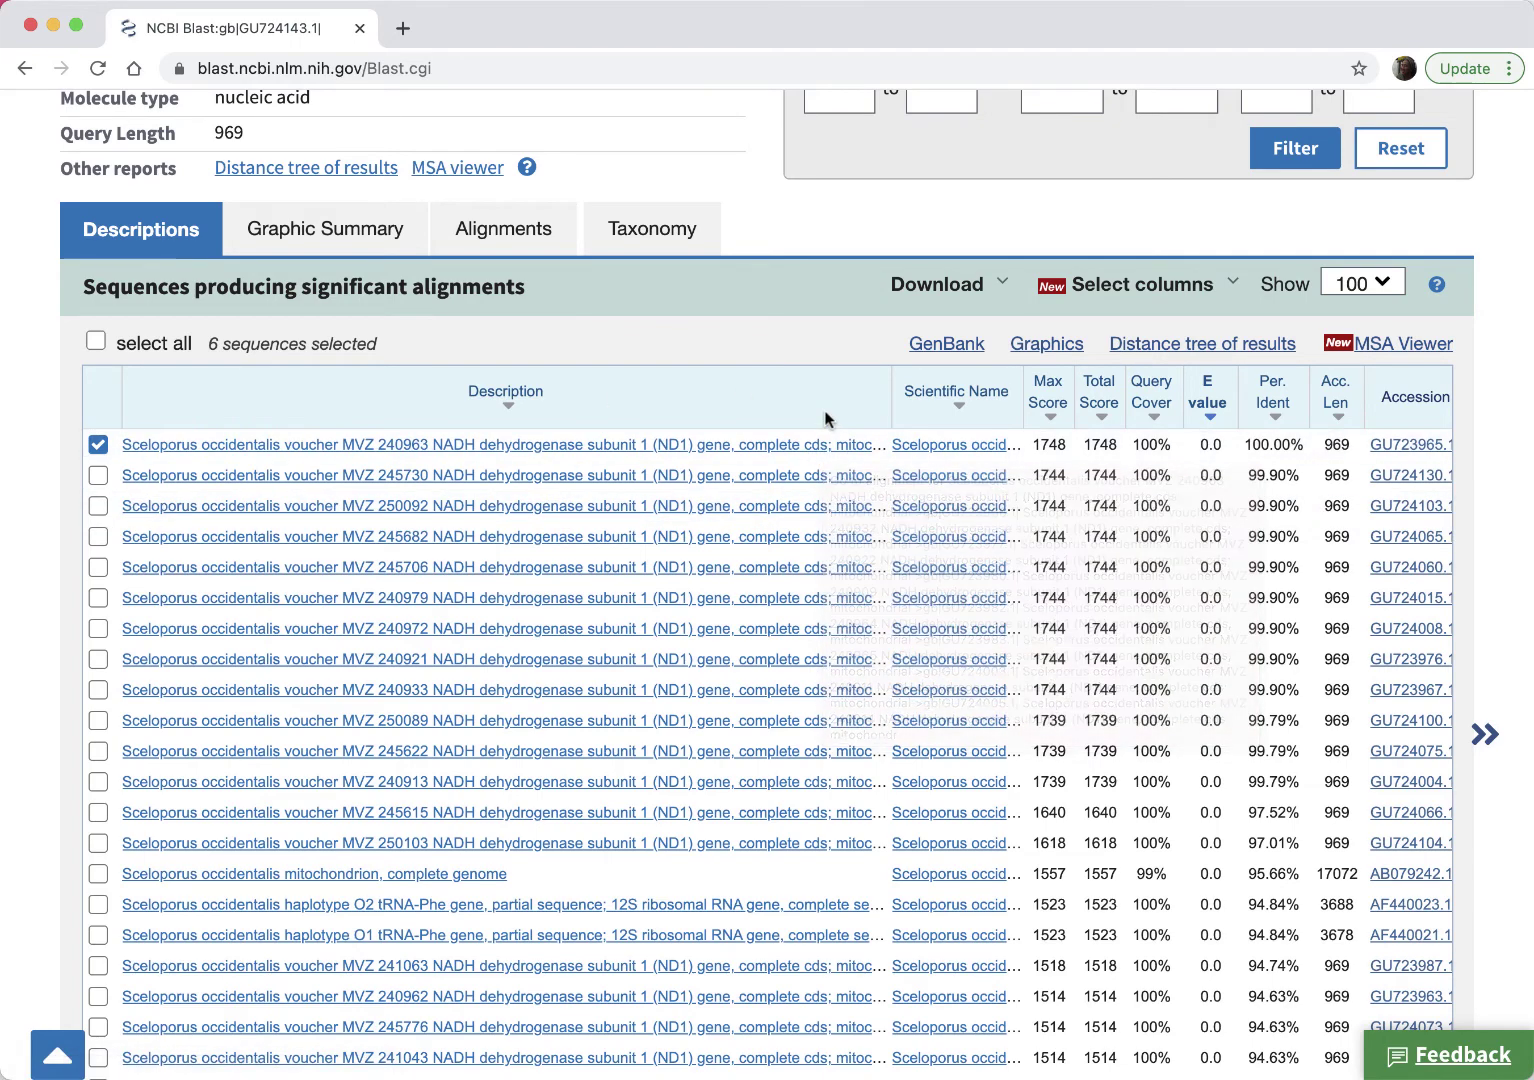
left_click(967, 288)
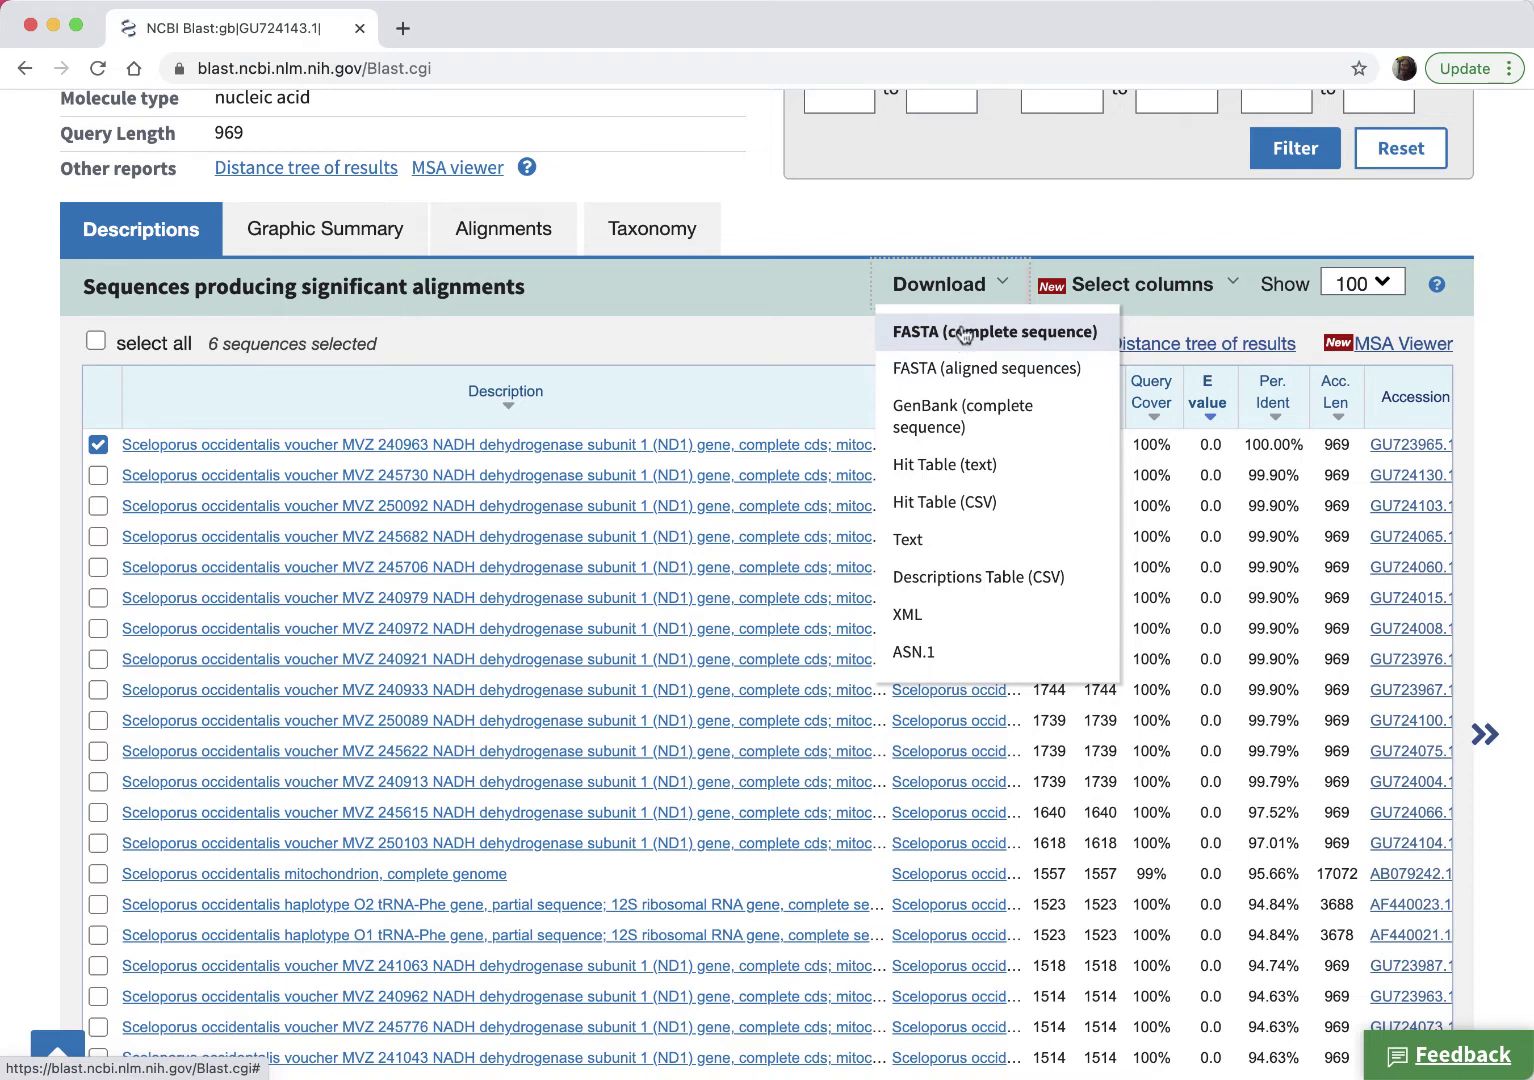
left_click(813, 345)
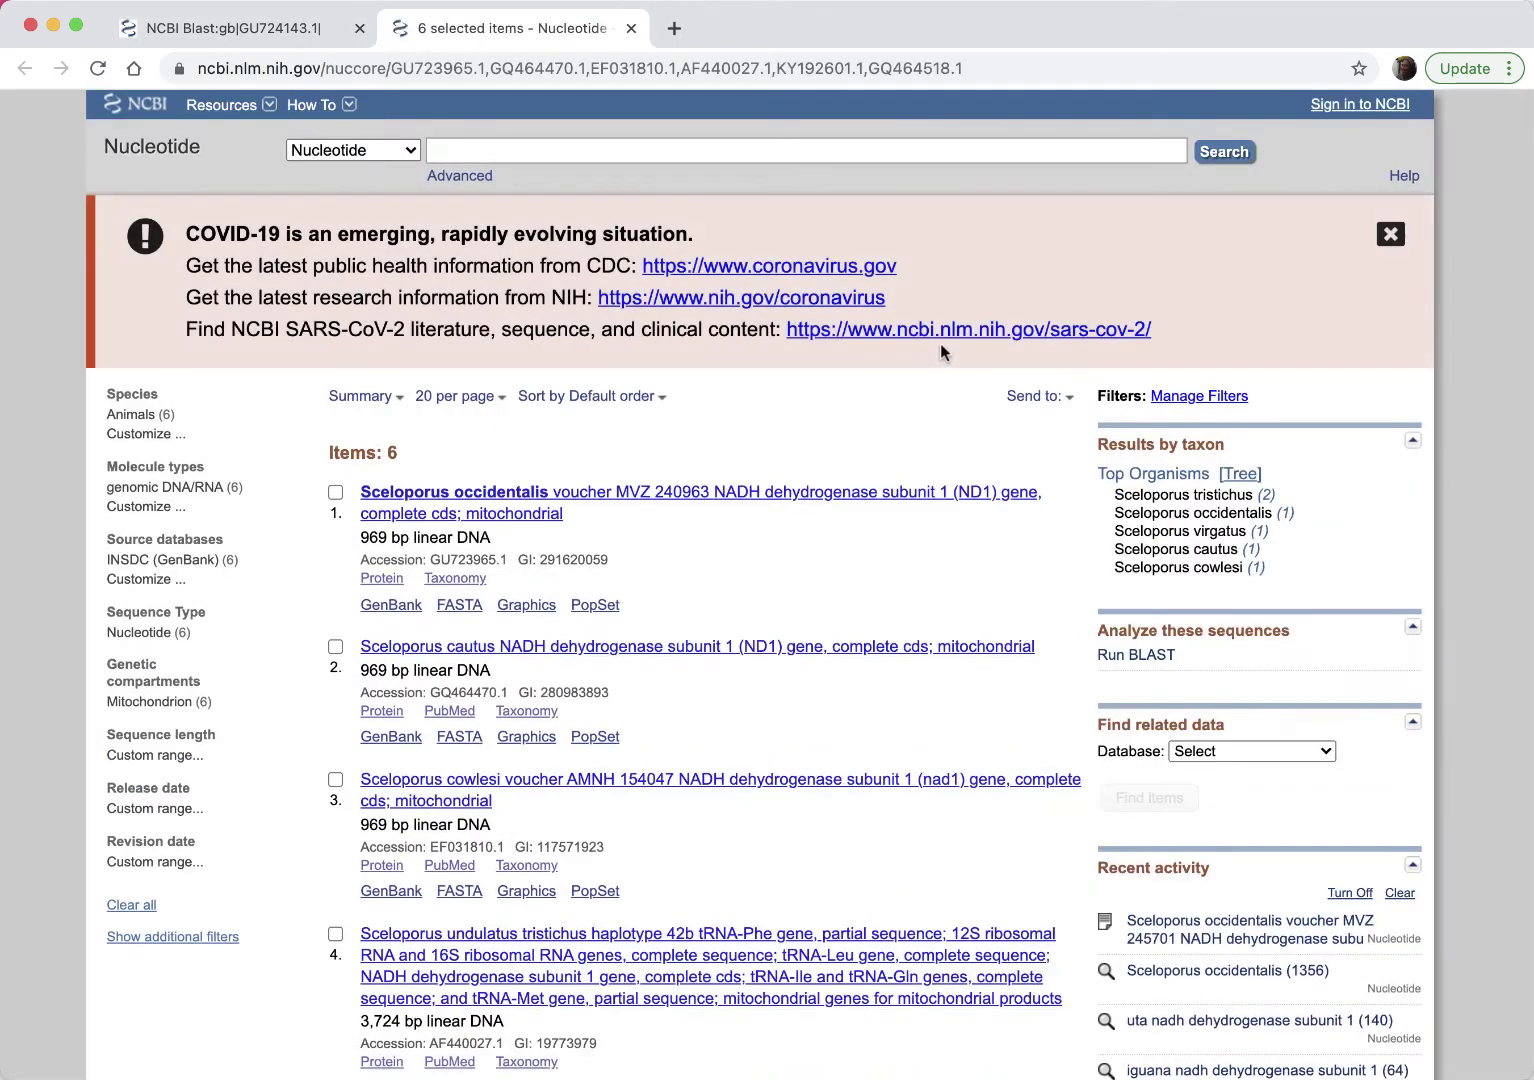
Select all six Sceloporus records in the Nucleotide results, from Sceloporus occidentalis through Sceloporus virgatus
scroll(813, 555, "down", 5)
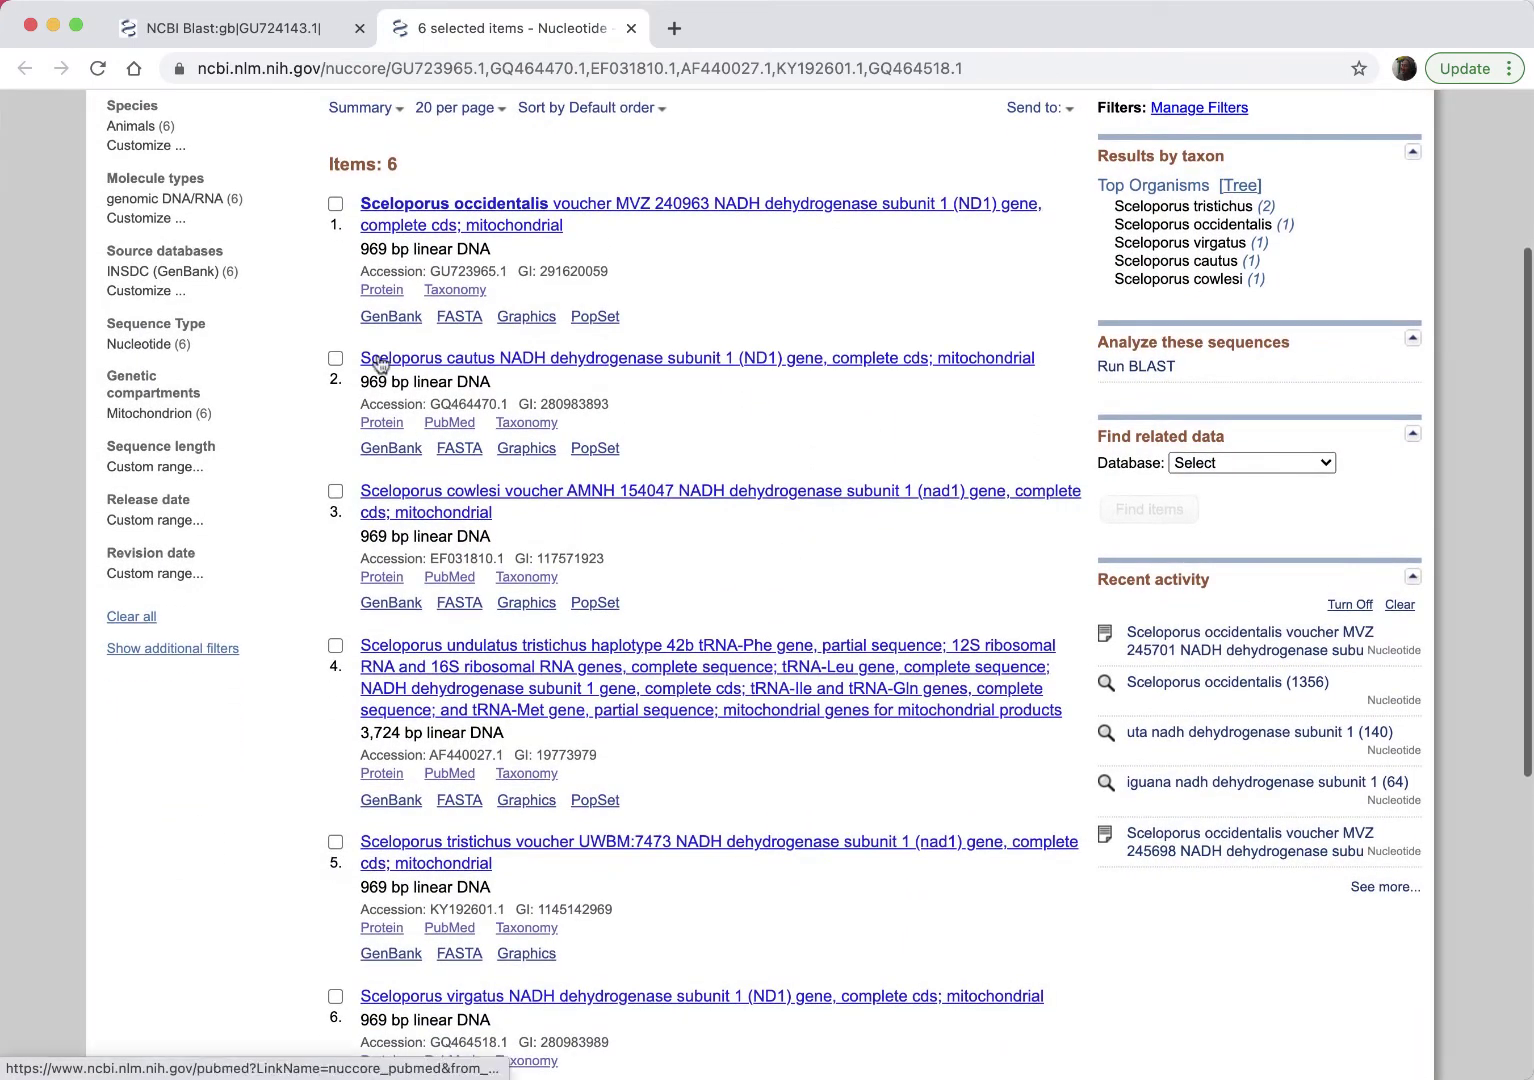
left_click(334, 204)
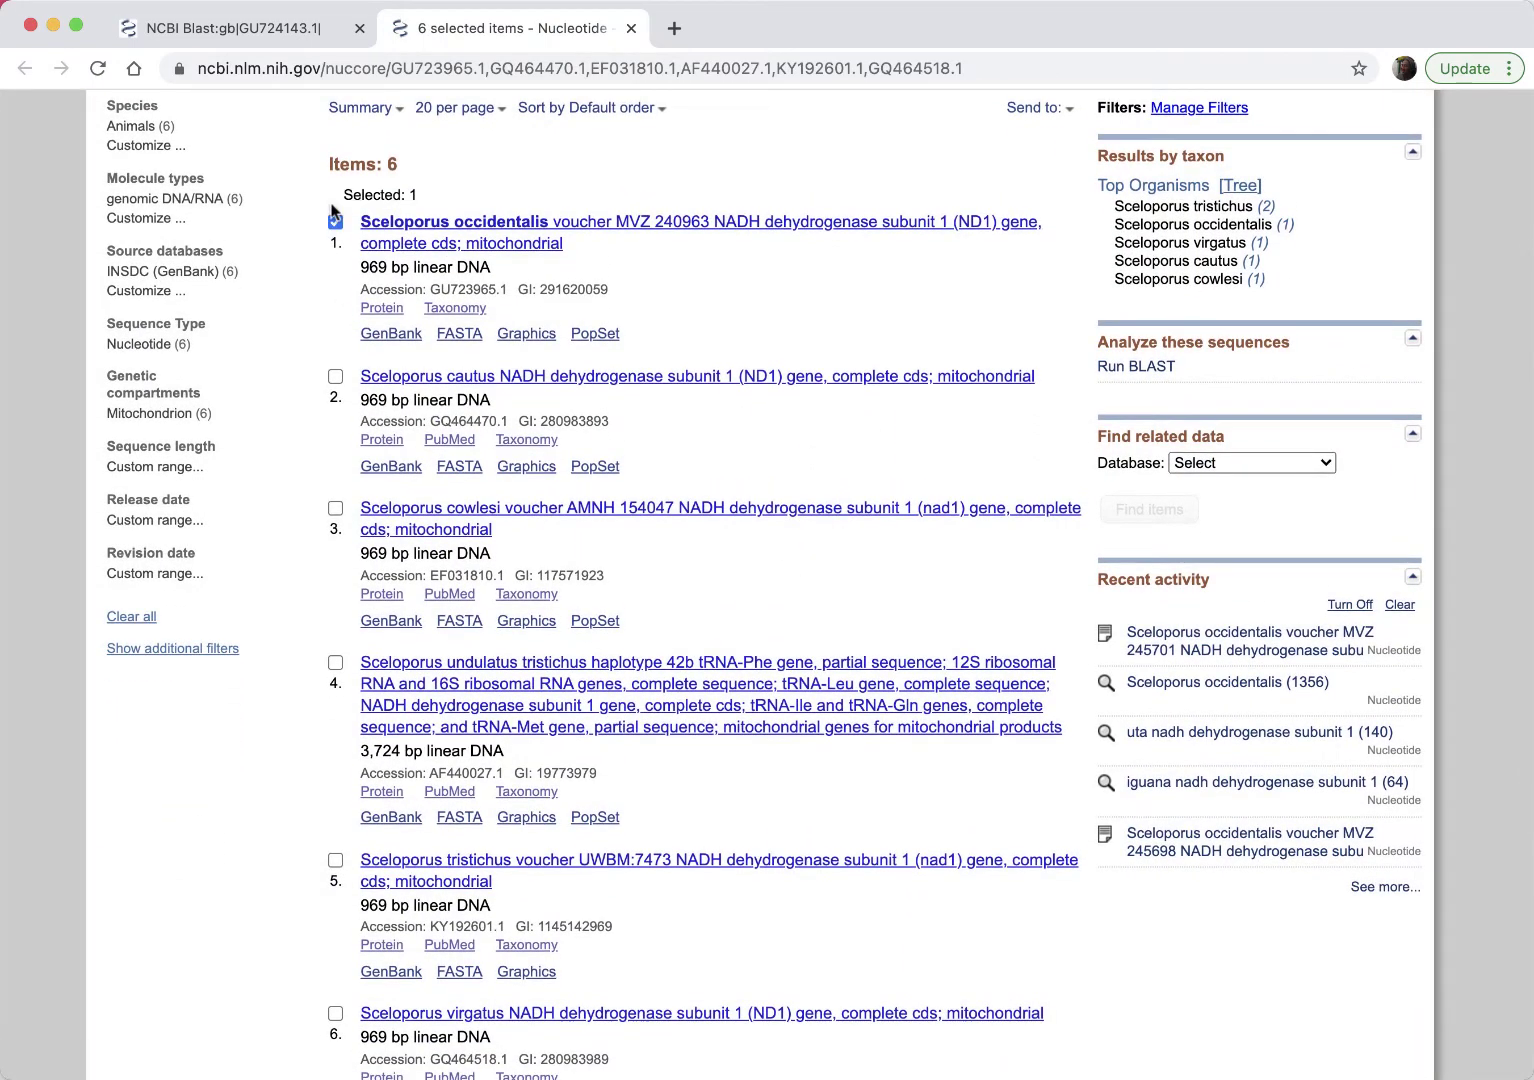
left_click(335, 376)
left_click(335, 509)
left_click(335, 663)
left_click(335, 860)
left_click(335, 1013)
Download the selected complete records to a file in FASTA format
scroll(335, 1016, "down", 3)
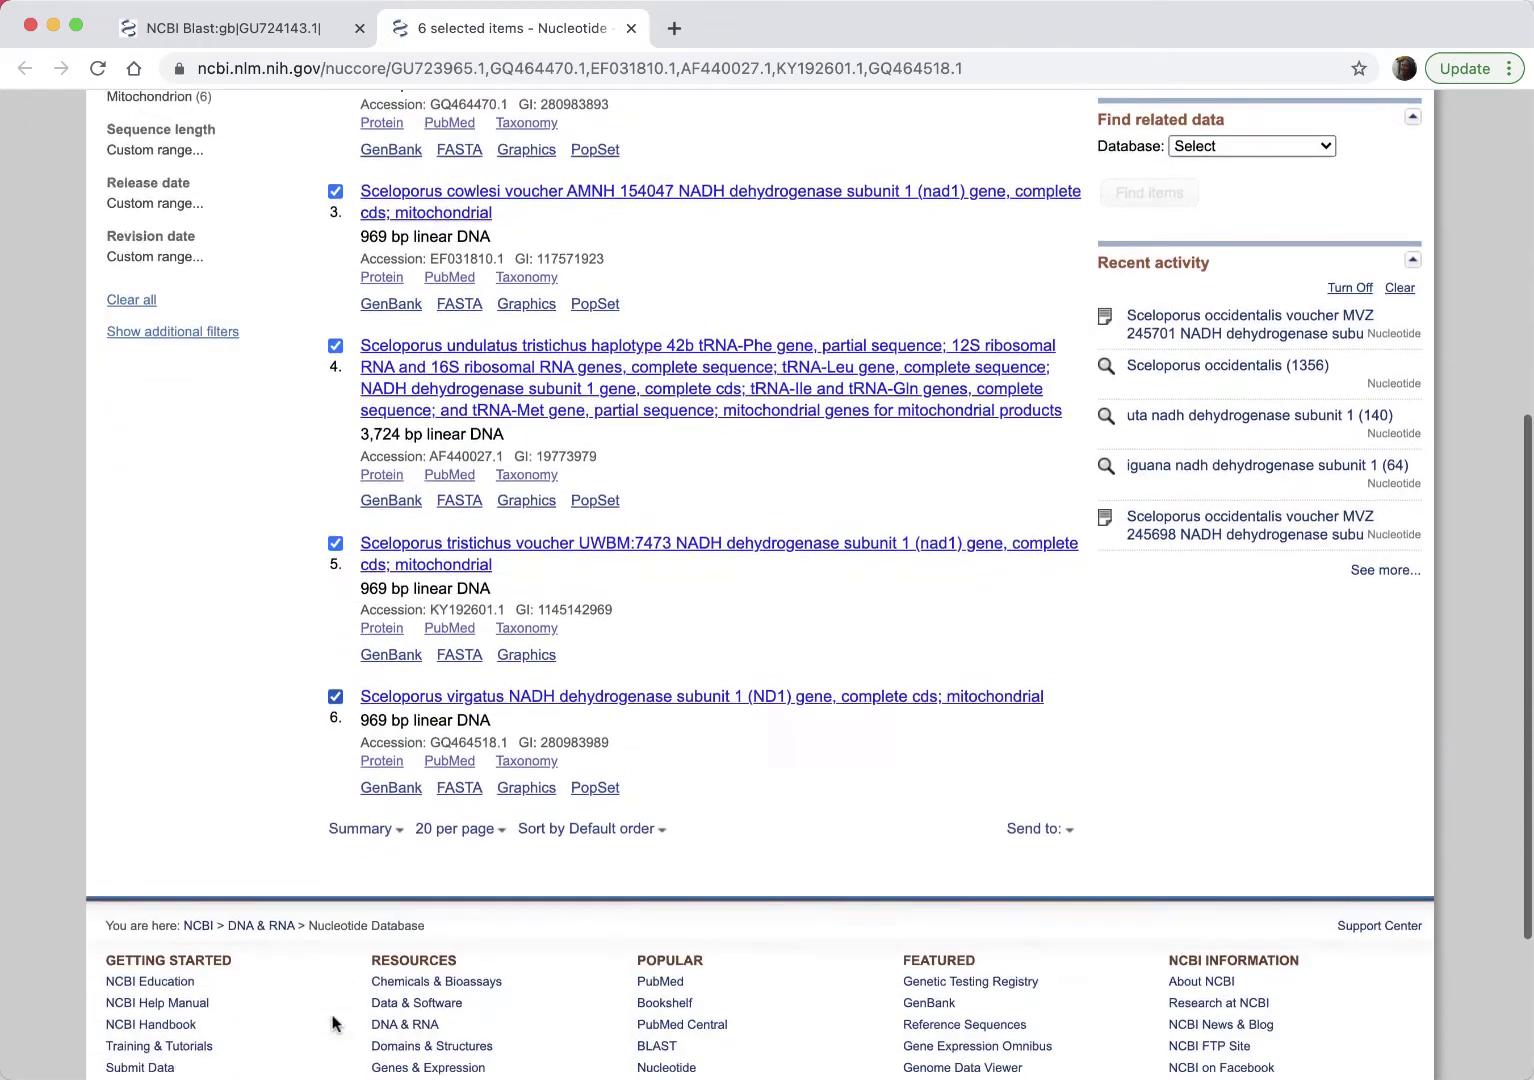
scroll(333, 1022, "down", 2)
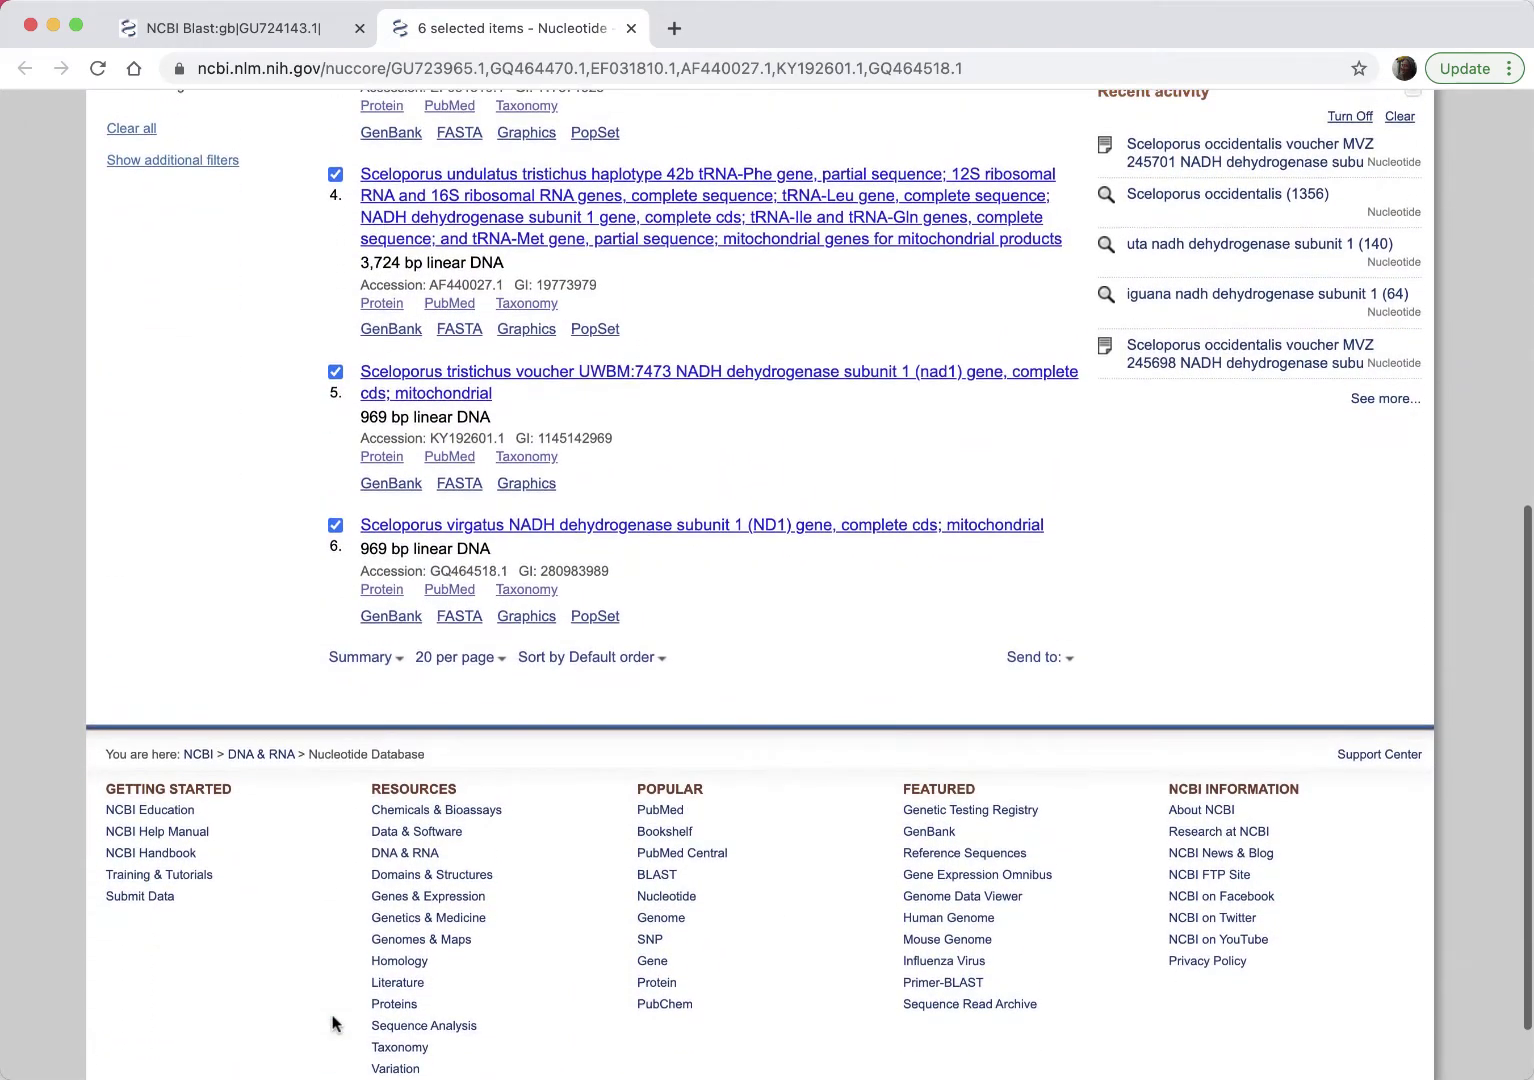
left_click(1027, 661)
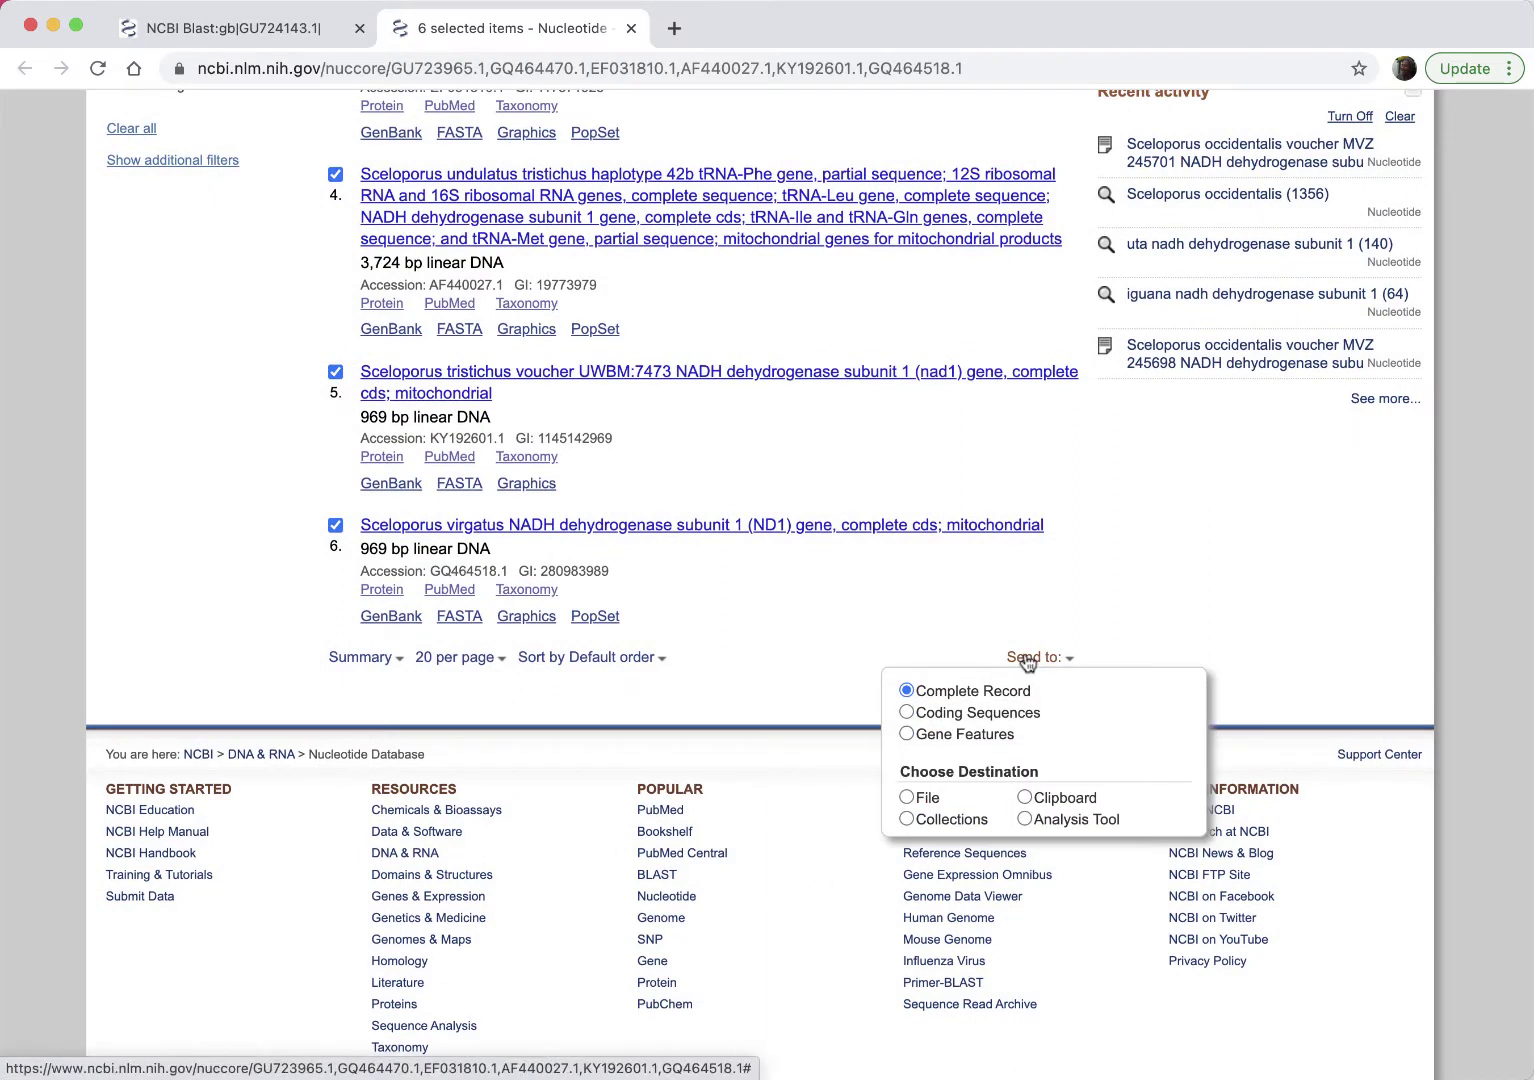
left_click(906, 798)
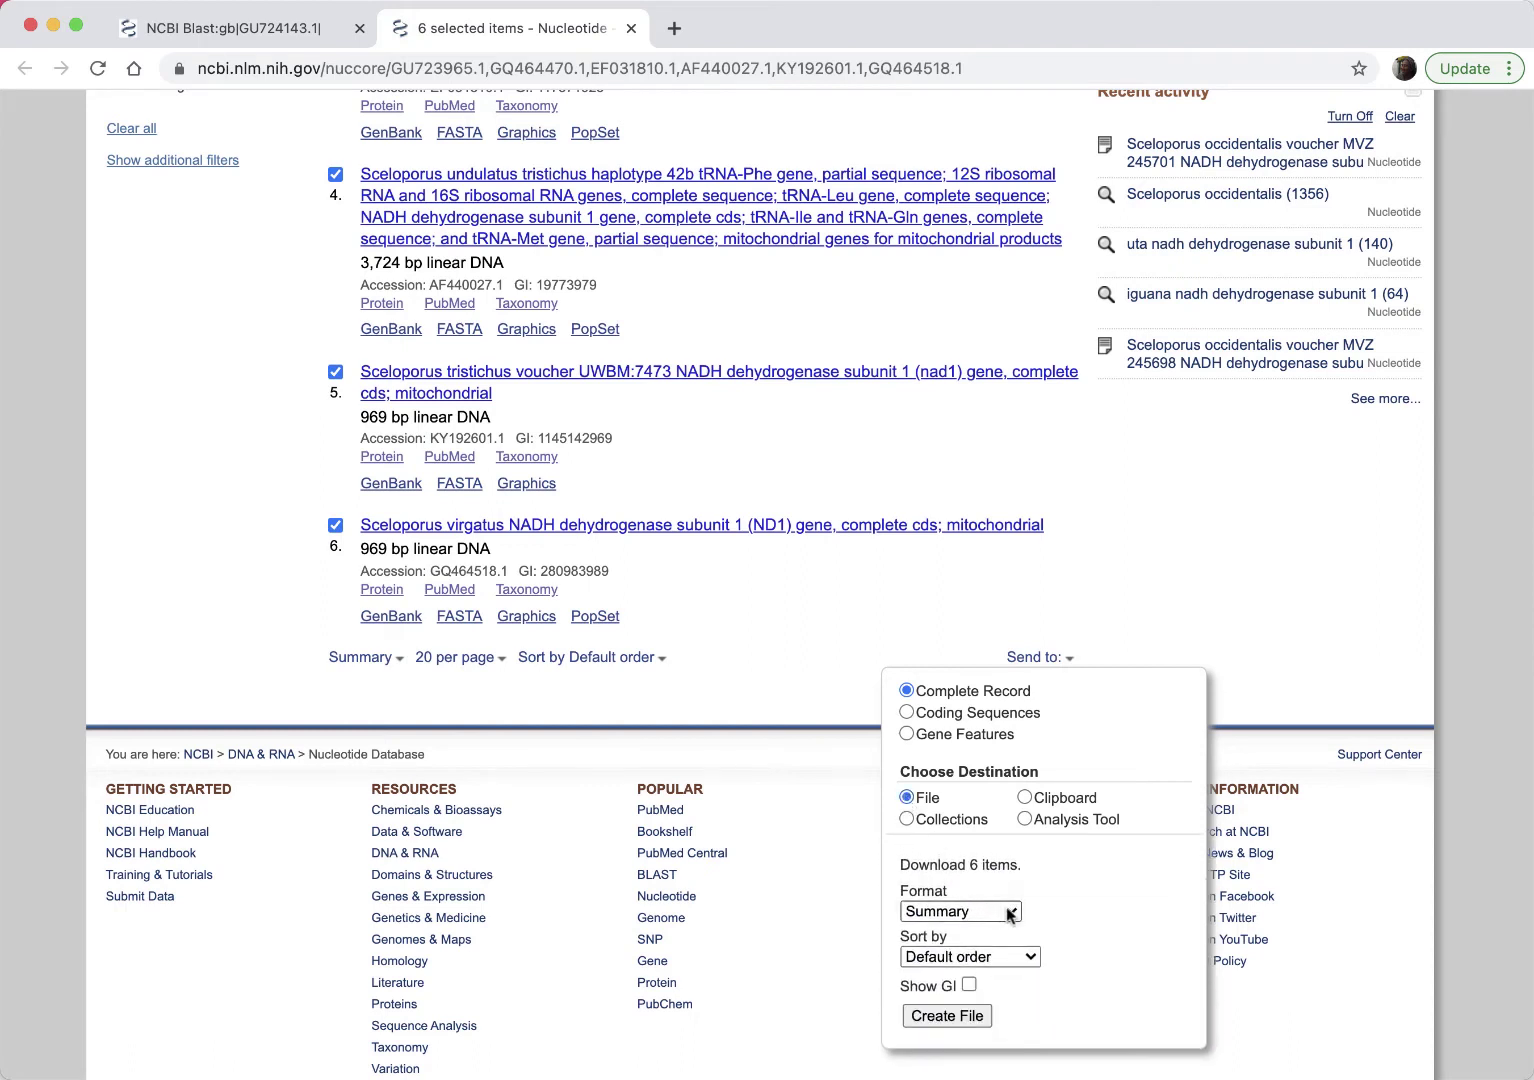
left_click(1012, 915)
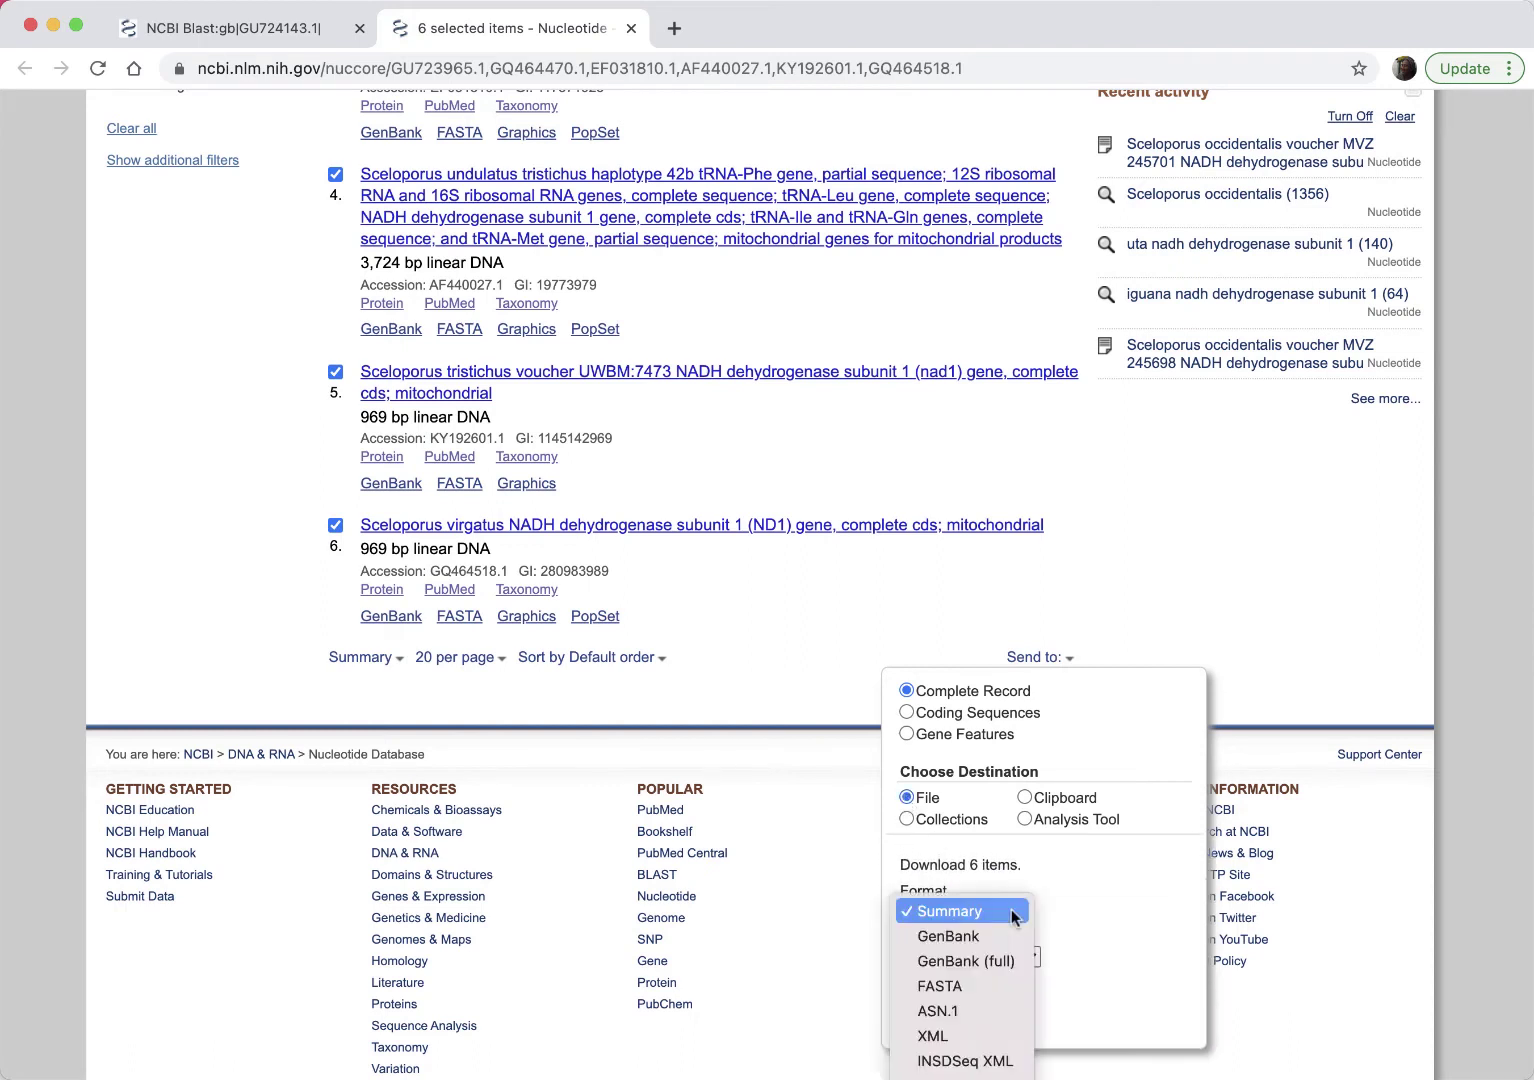
left_click(990, 987)
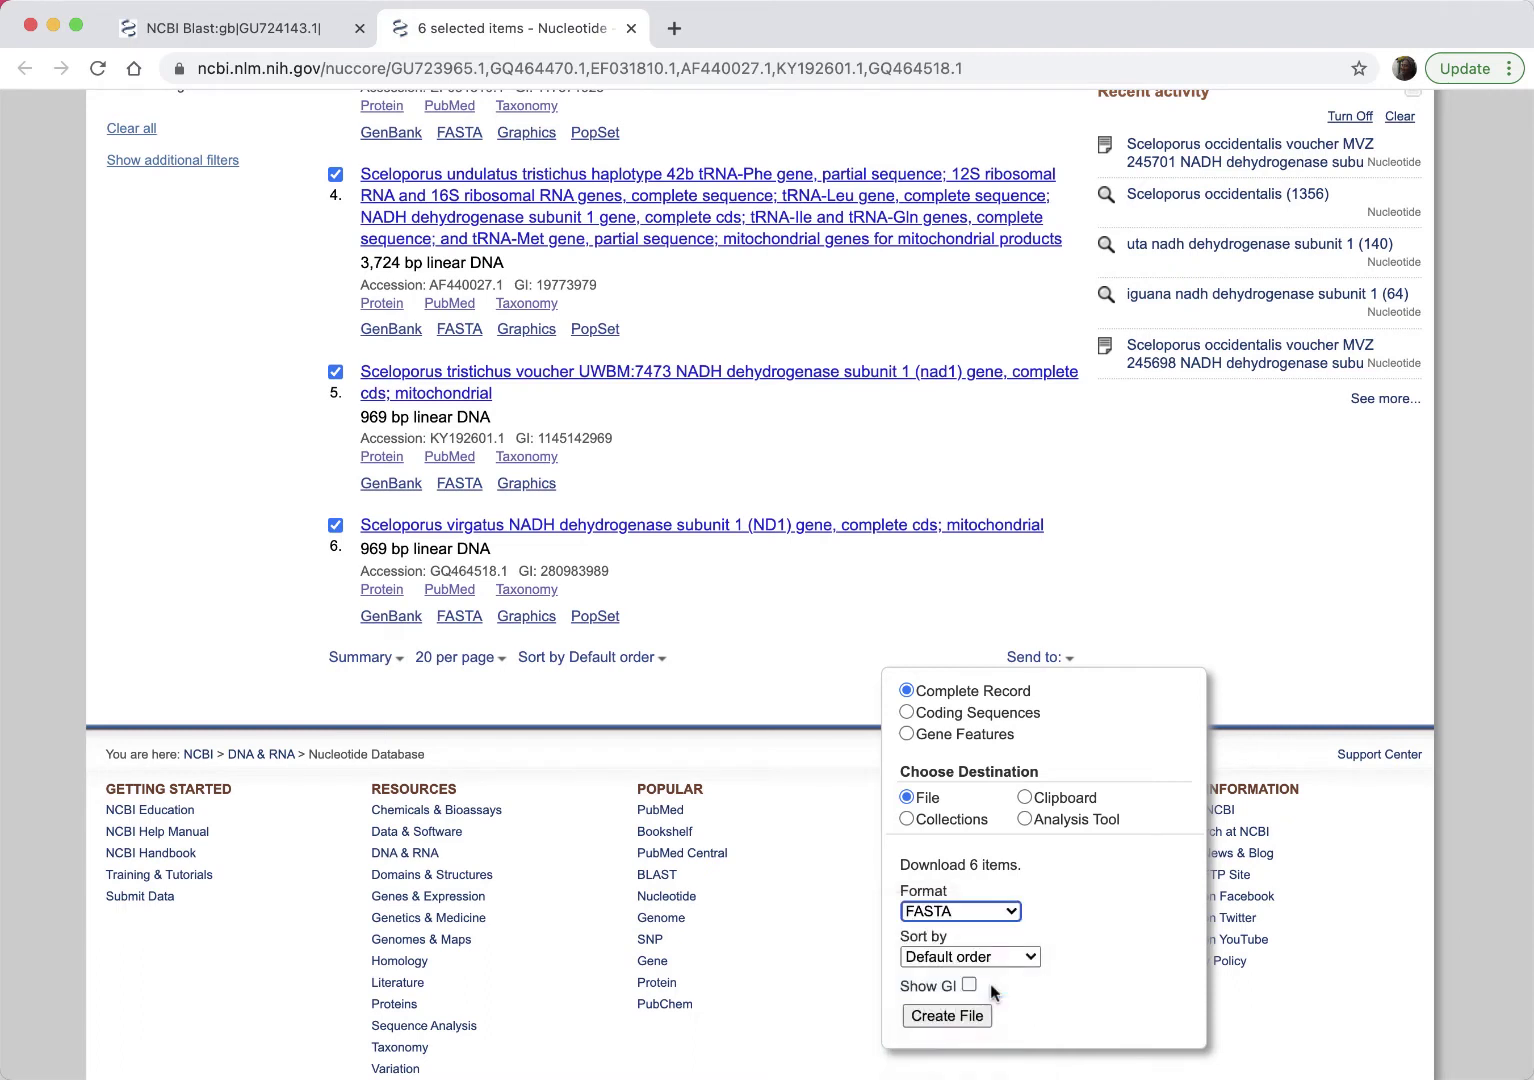
left_click(953, 1018)
left_click(950, 1016)
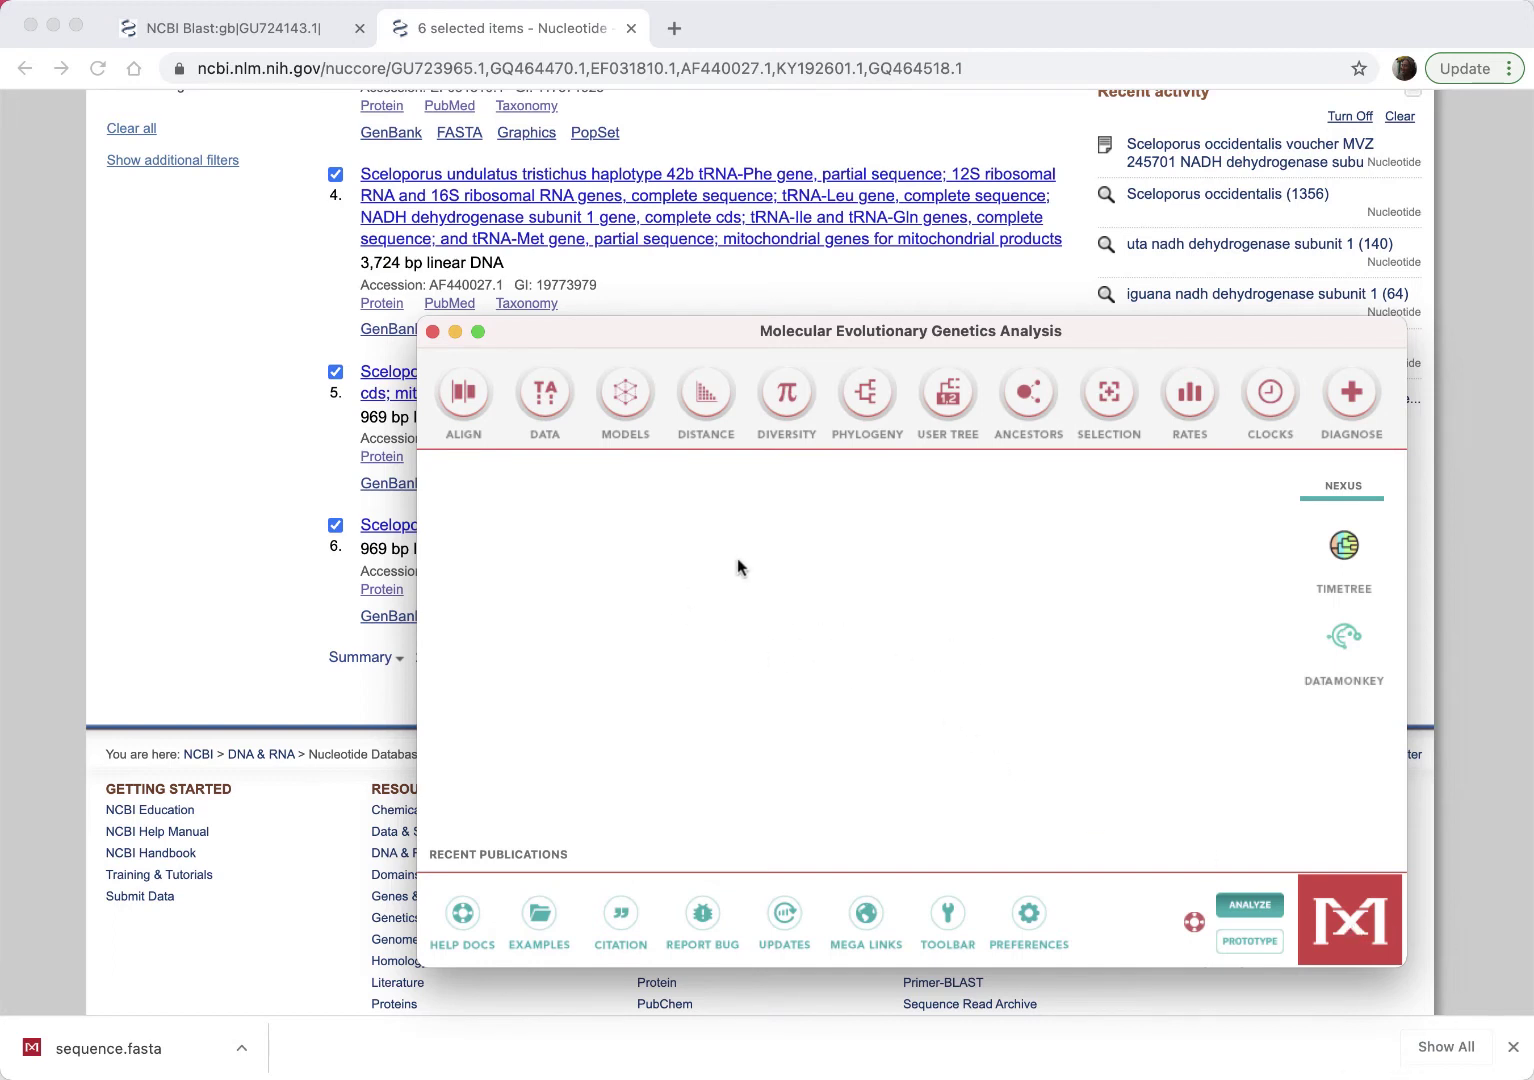
Switch to MEGA, open sequence.fasta from the Downloads folder for alignment, and move the Alignment Explorer window fully into view
left_click(543, 398)
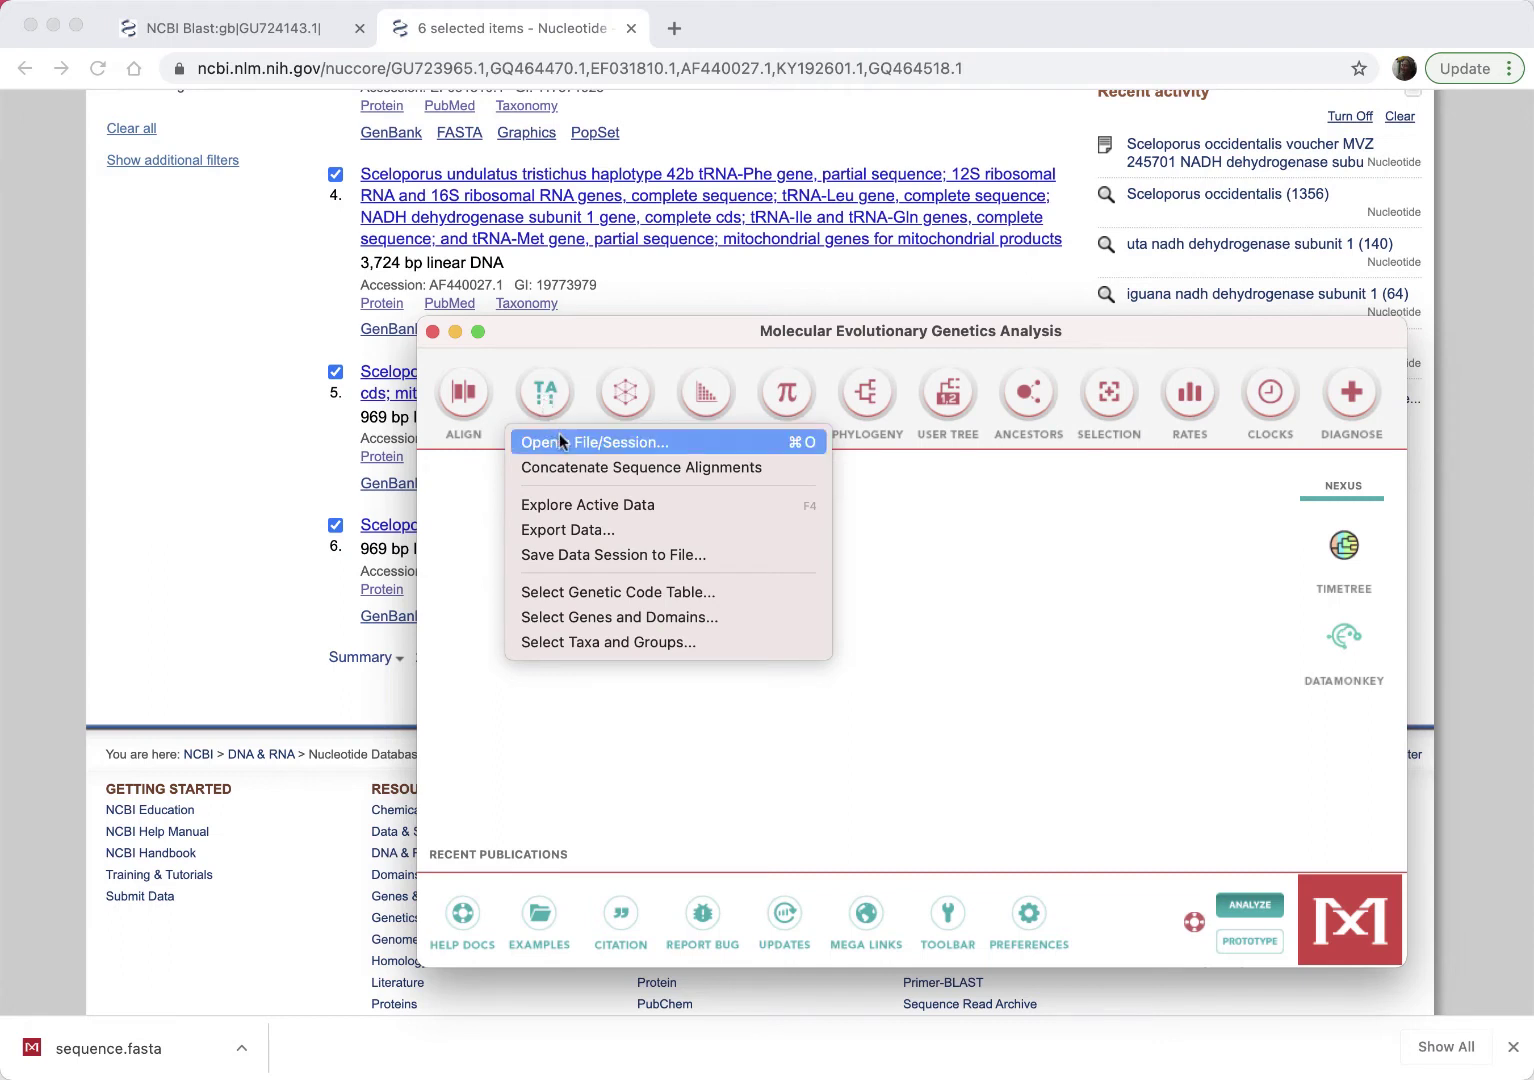
left_click(559, 437)
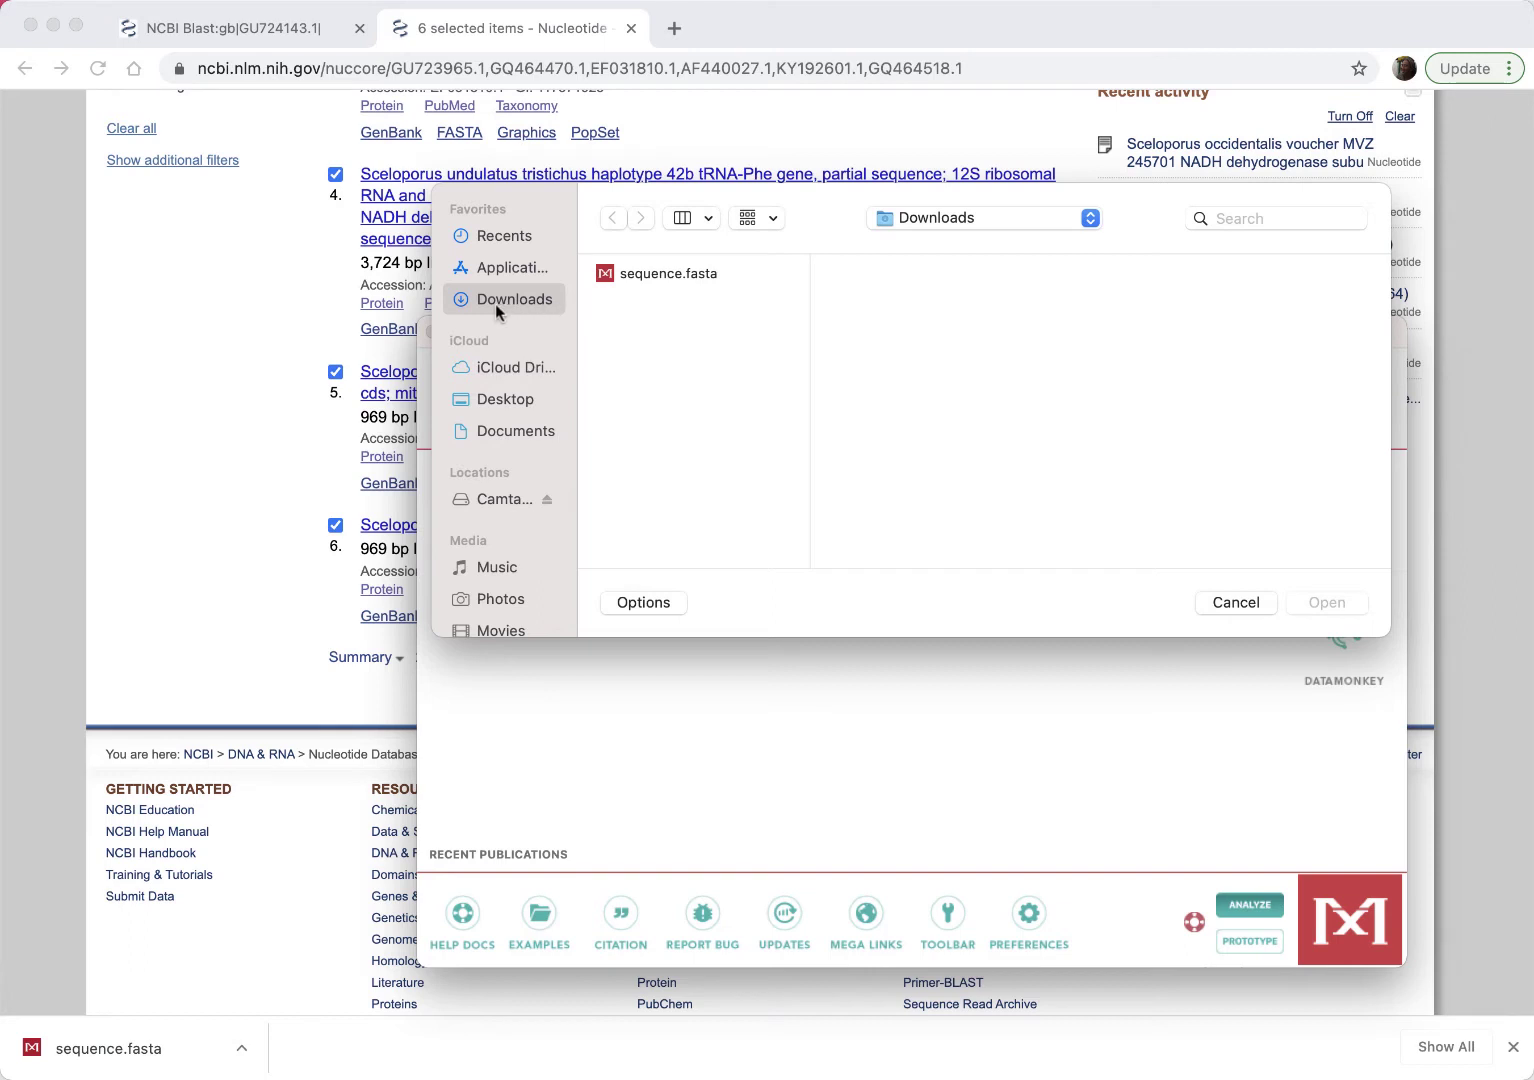
double_click(659, 274)
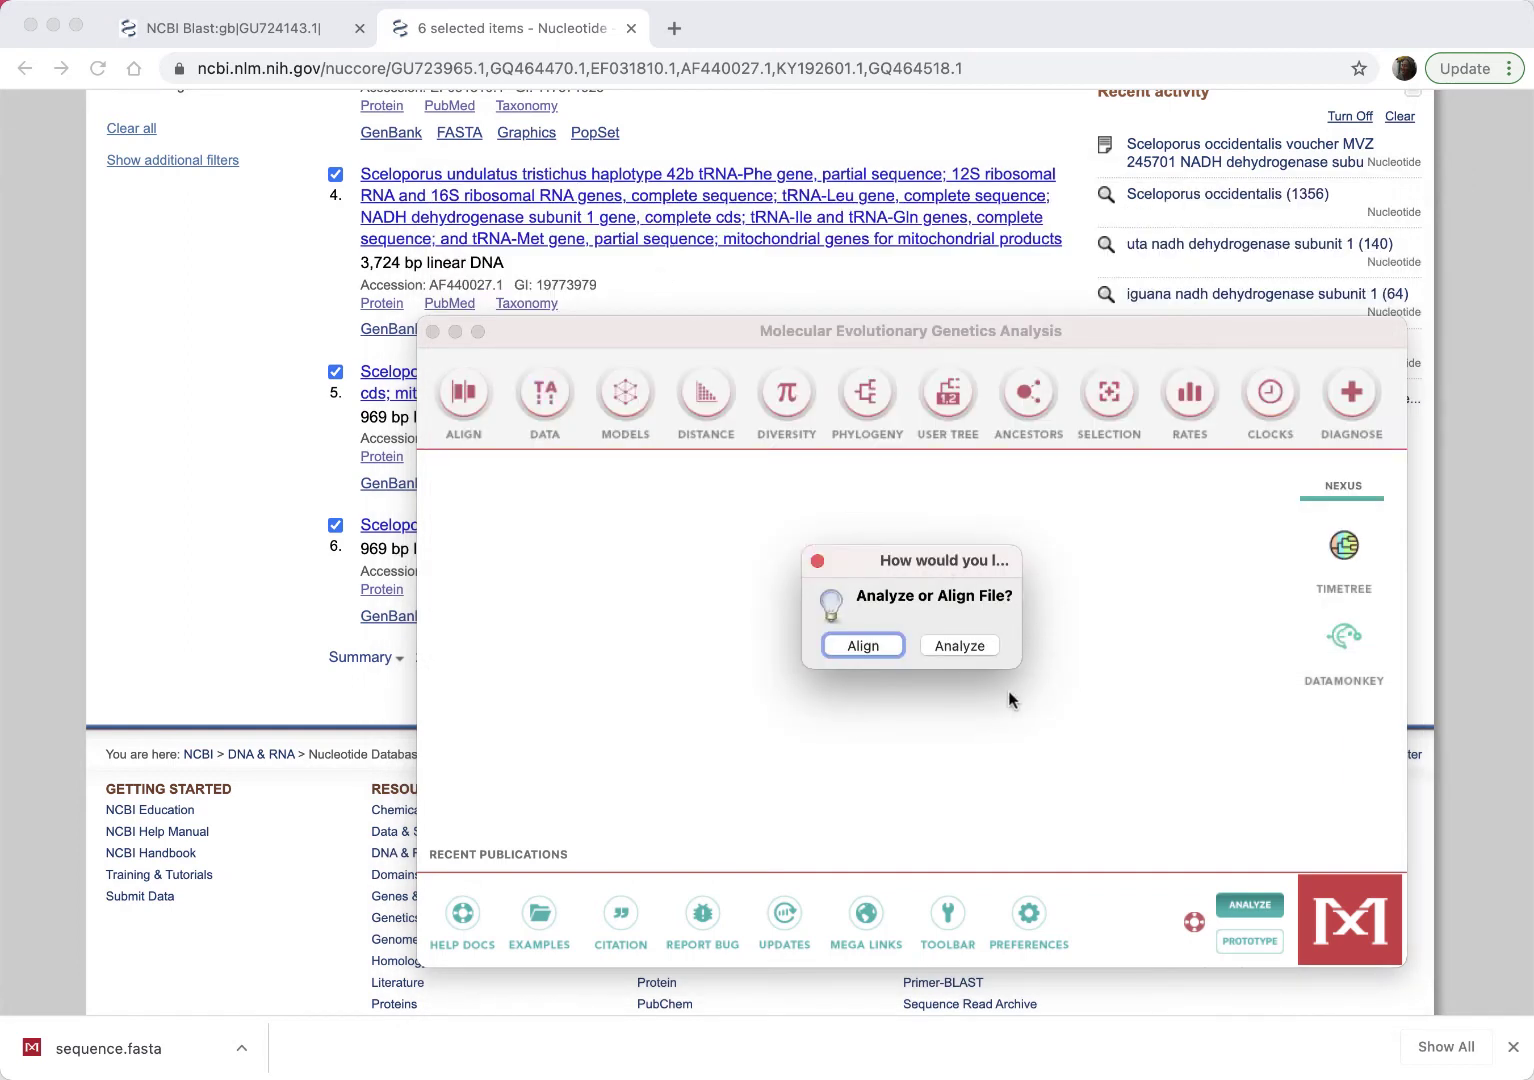
left_click(862, 646)
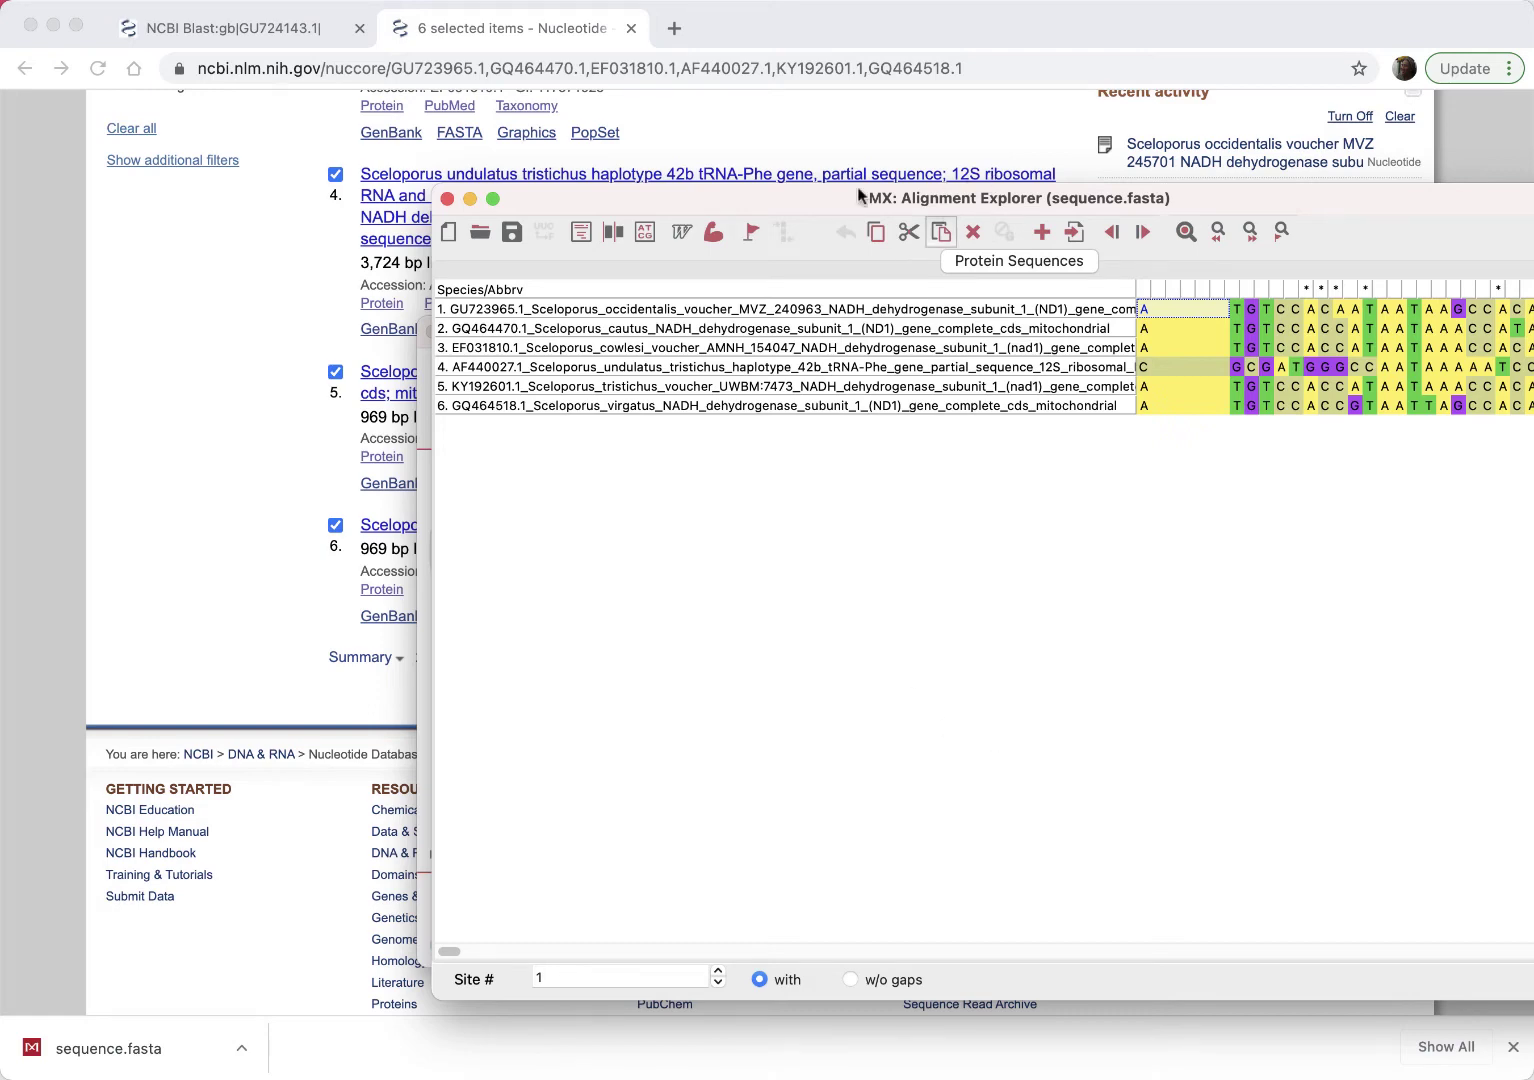
left_click_drag(852, 191, 595, 197)
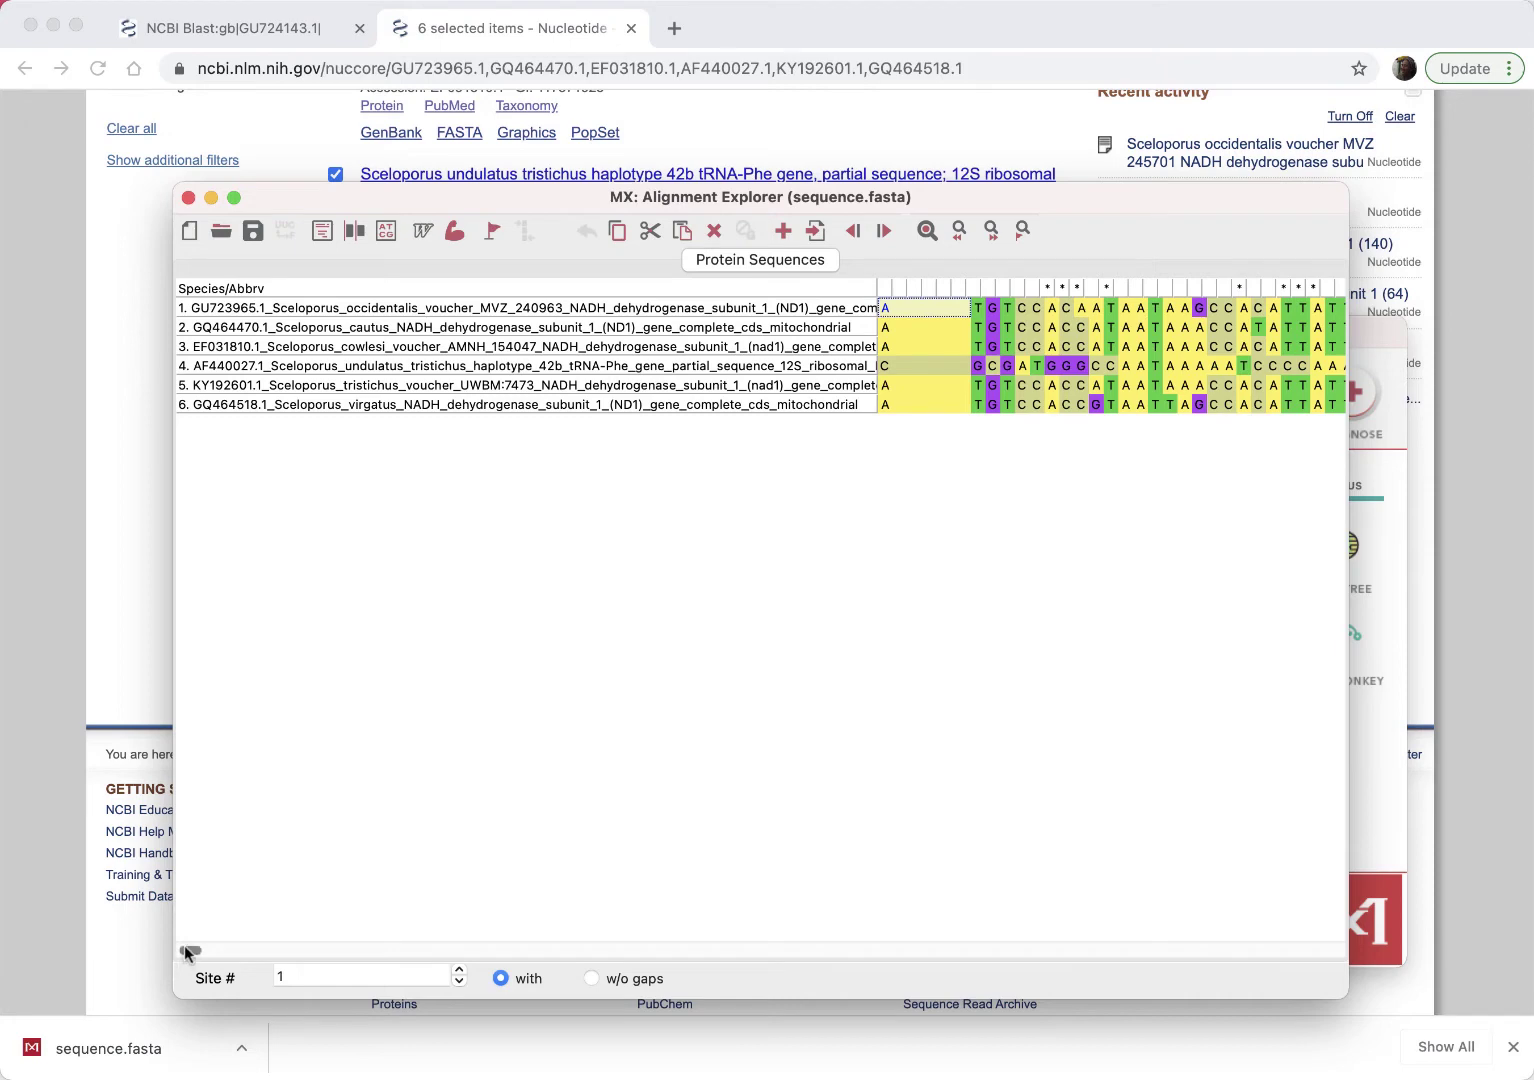
Rename the Sceloporus occidentalis and Sceloporus cautus sequences as S.occidentalis and S.cautus
left_click_drag(186, 951, 578, 951)
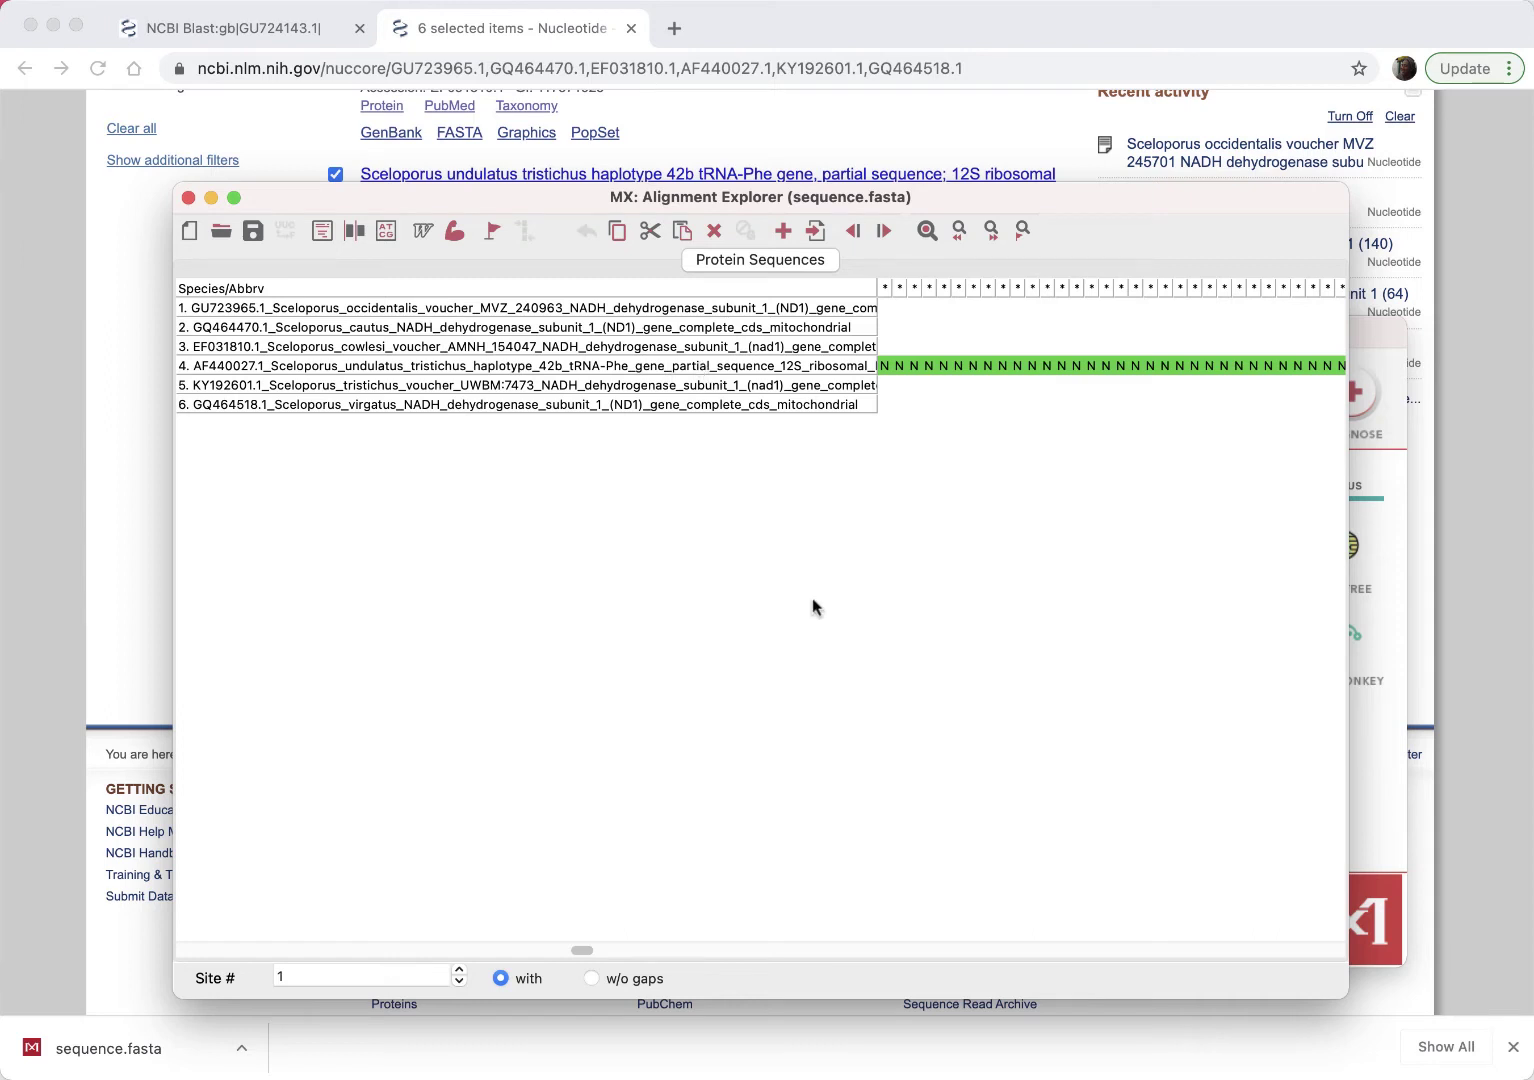
left_click_drag(586, 952, 175, 950)
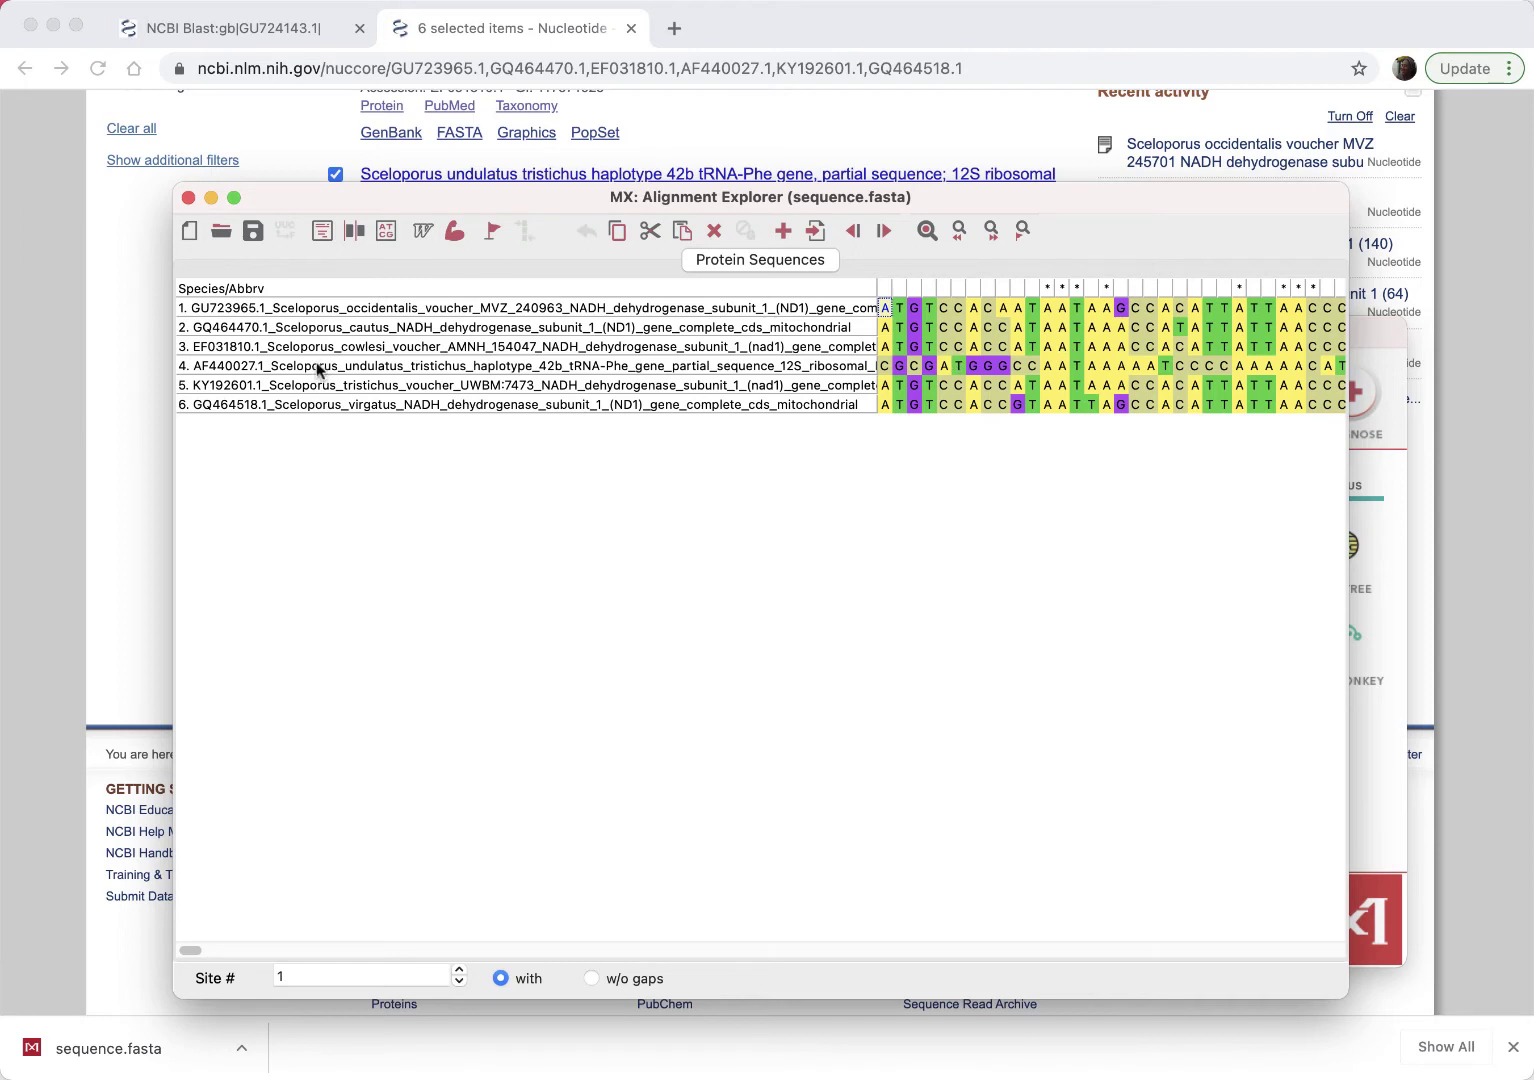
double_click(548, 308)
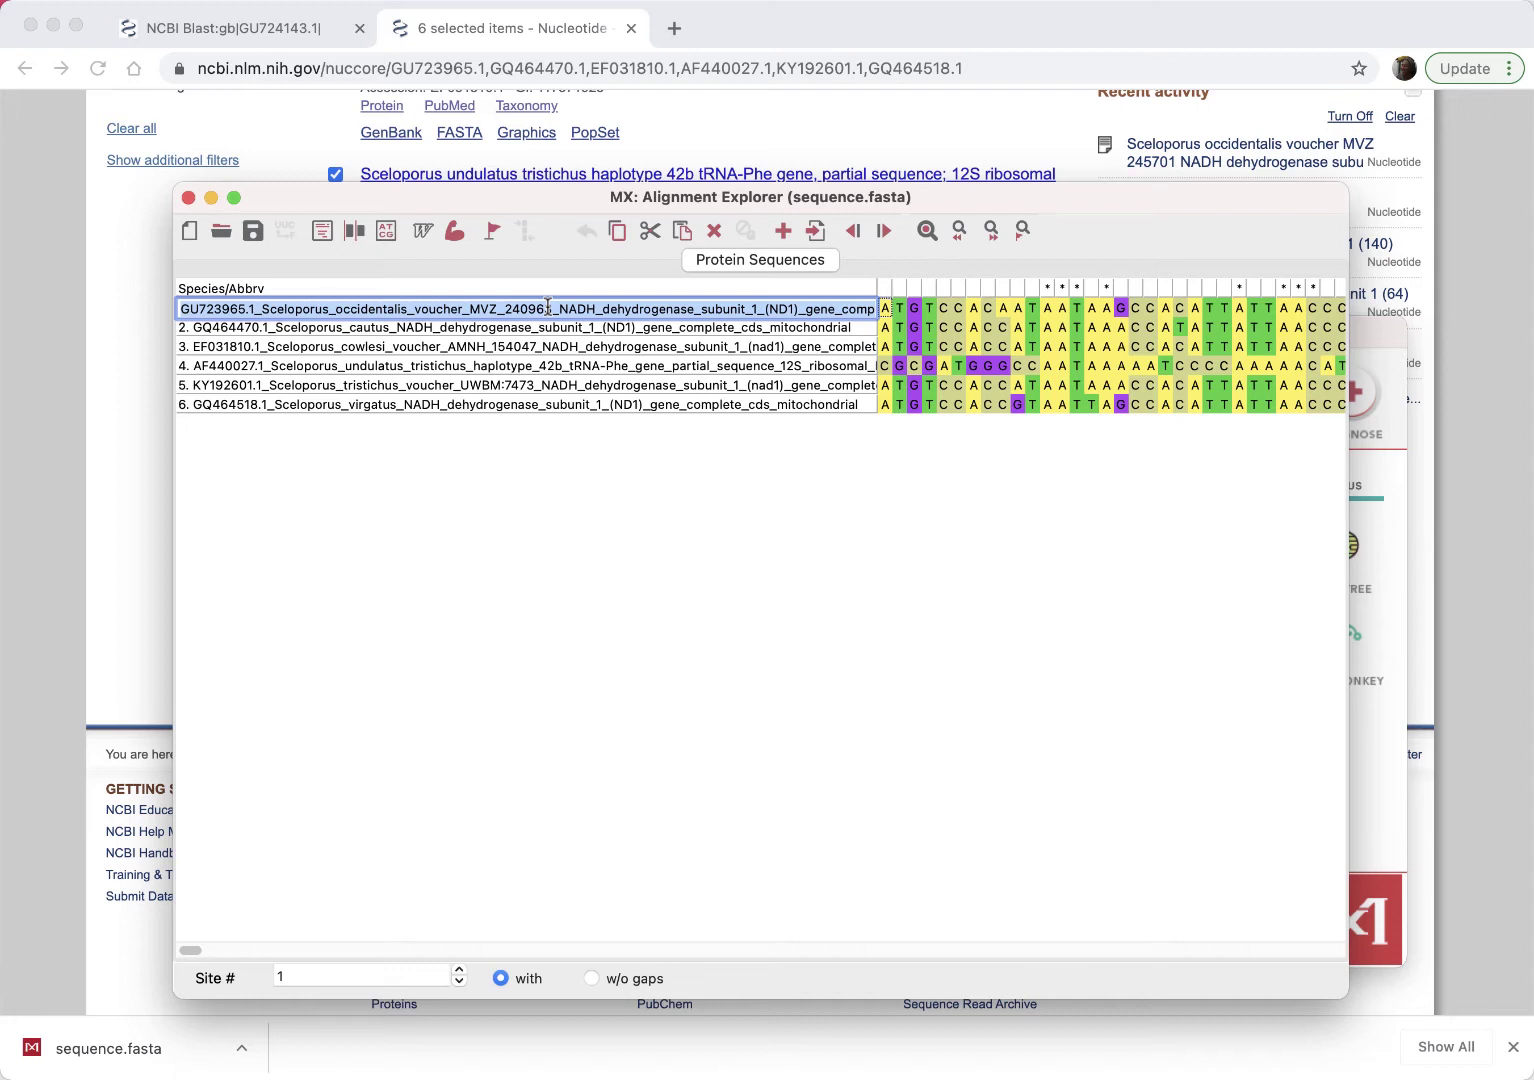
type("S.")
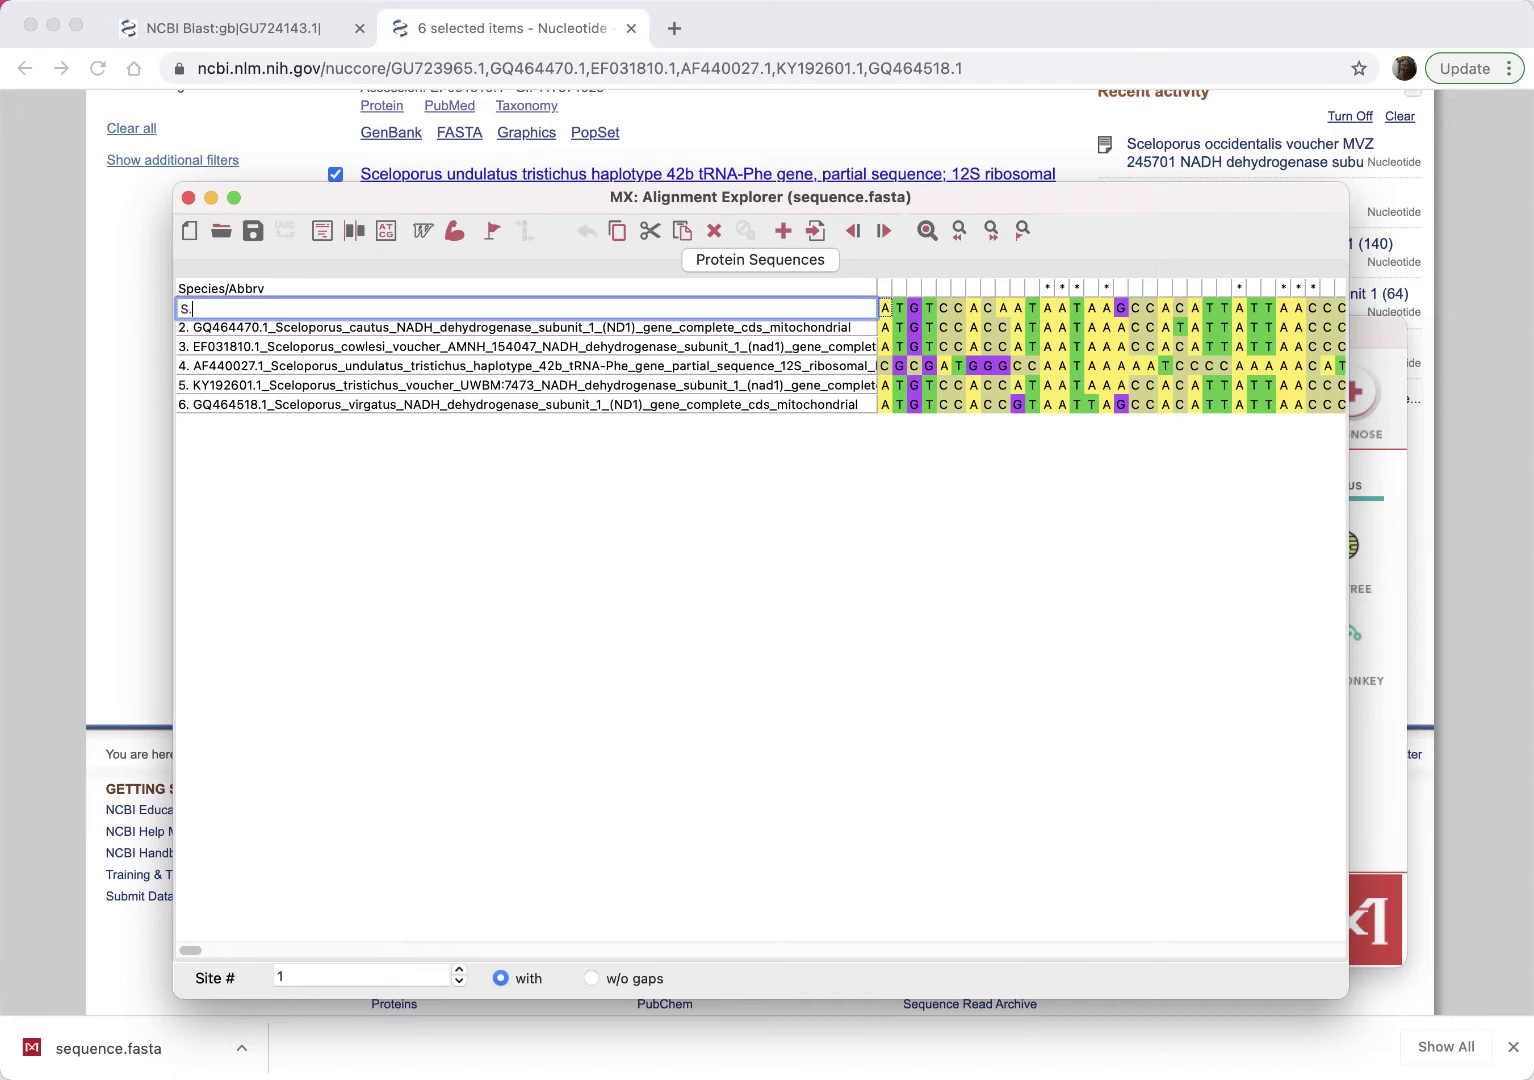
type("occidentalis")
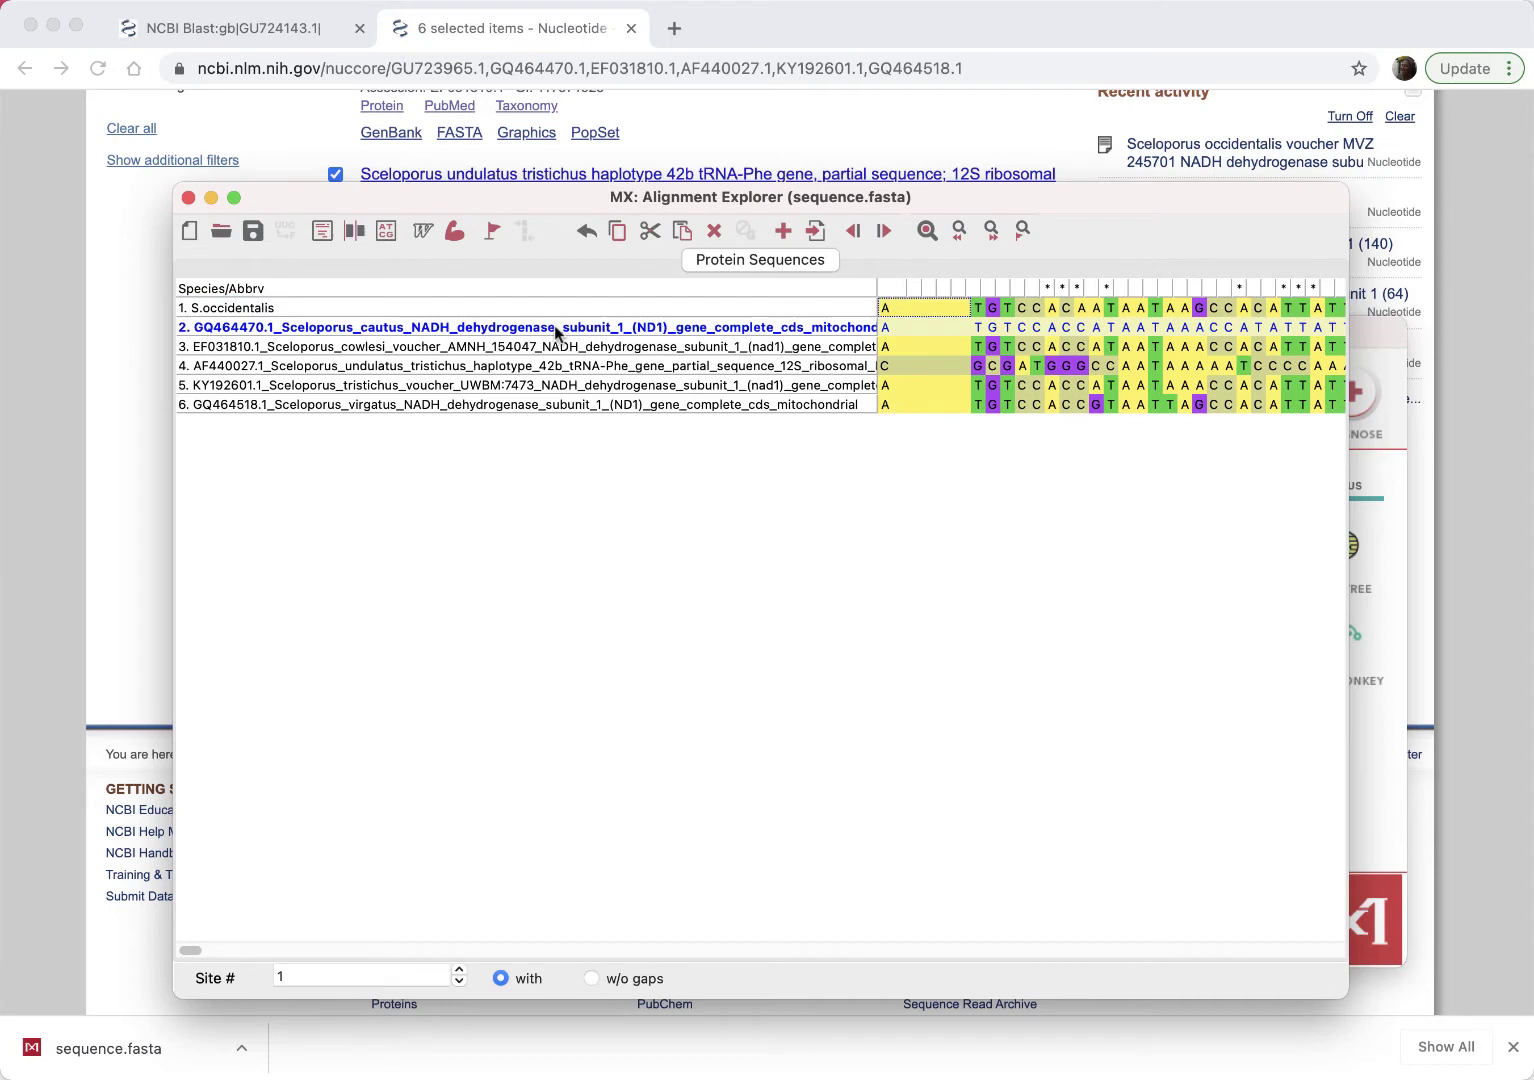
double_click(554, 326)
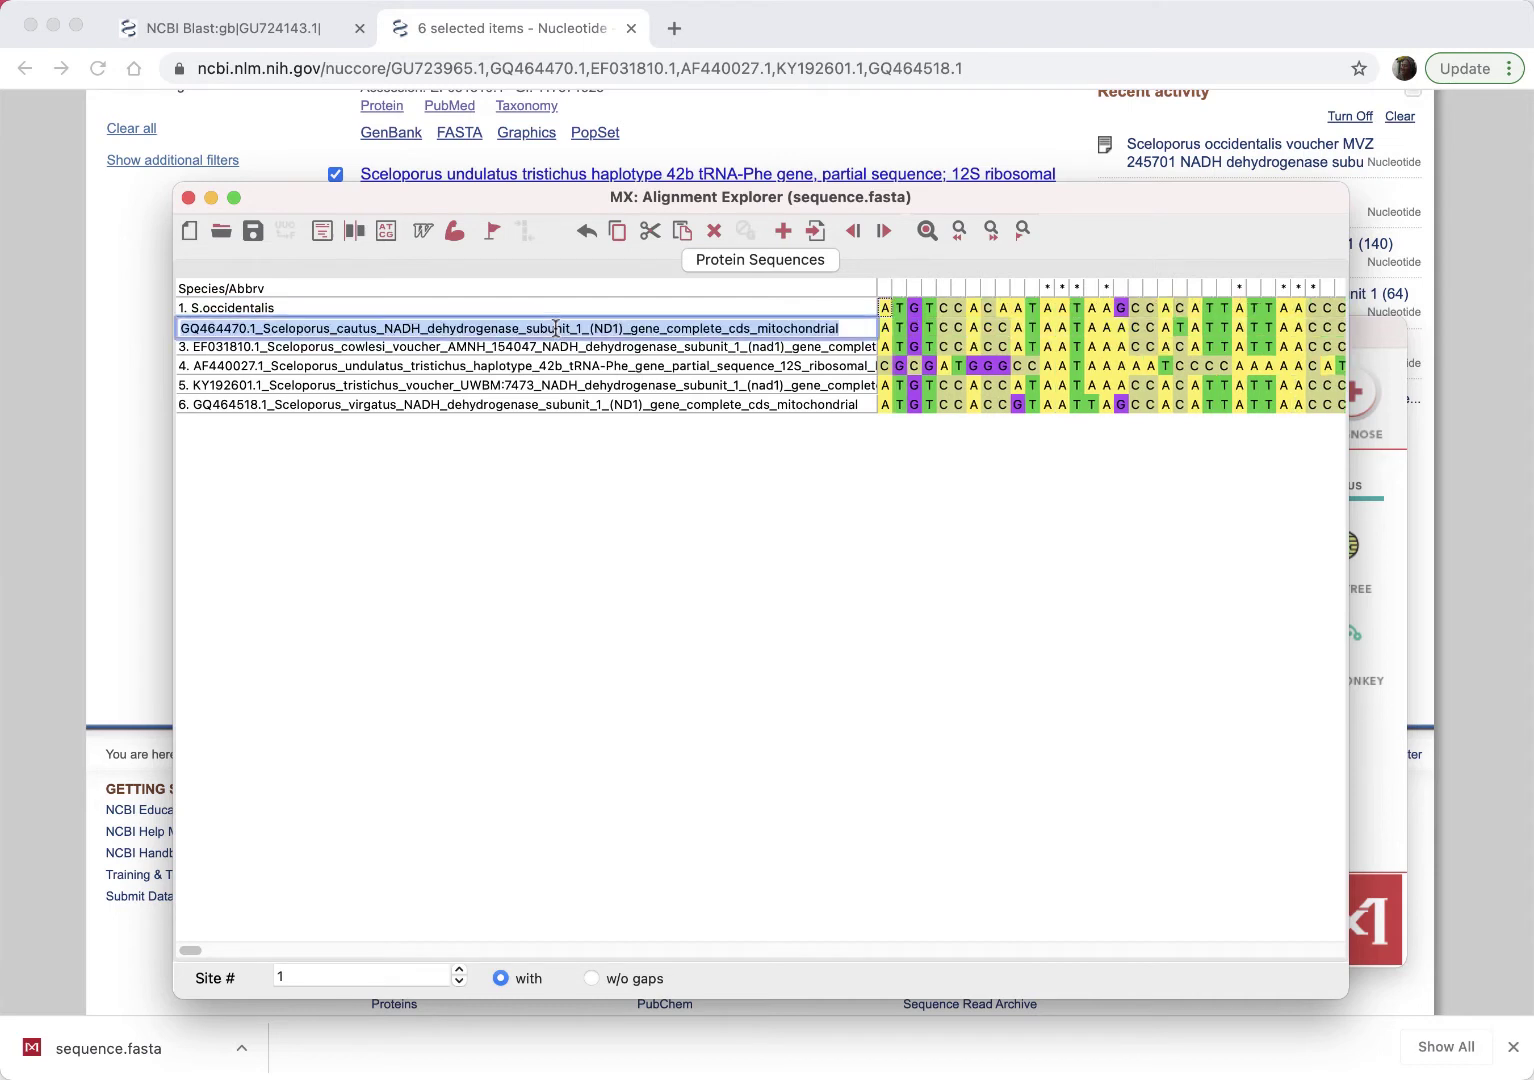
type("S.a")
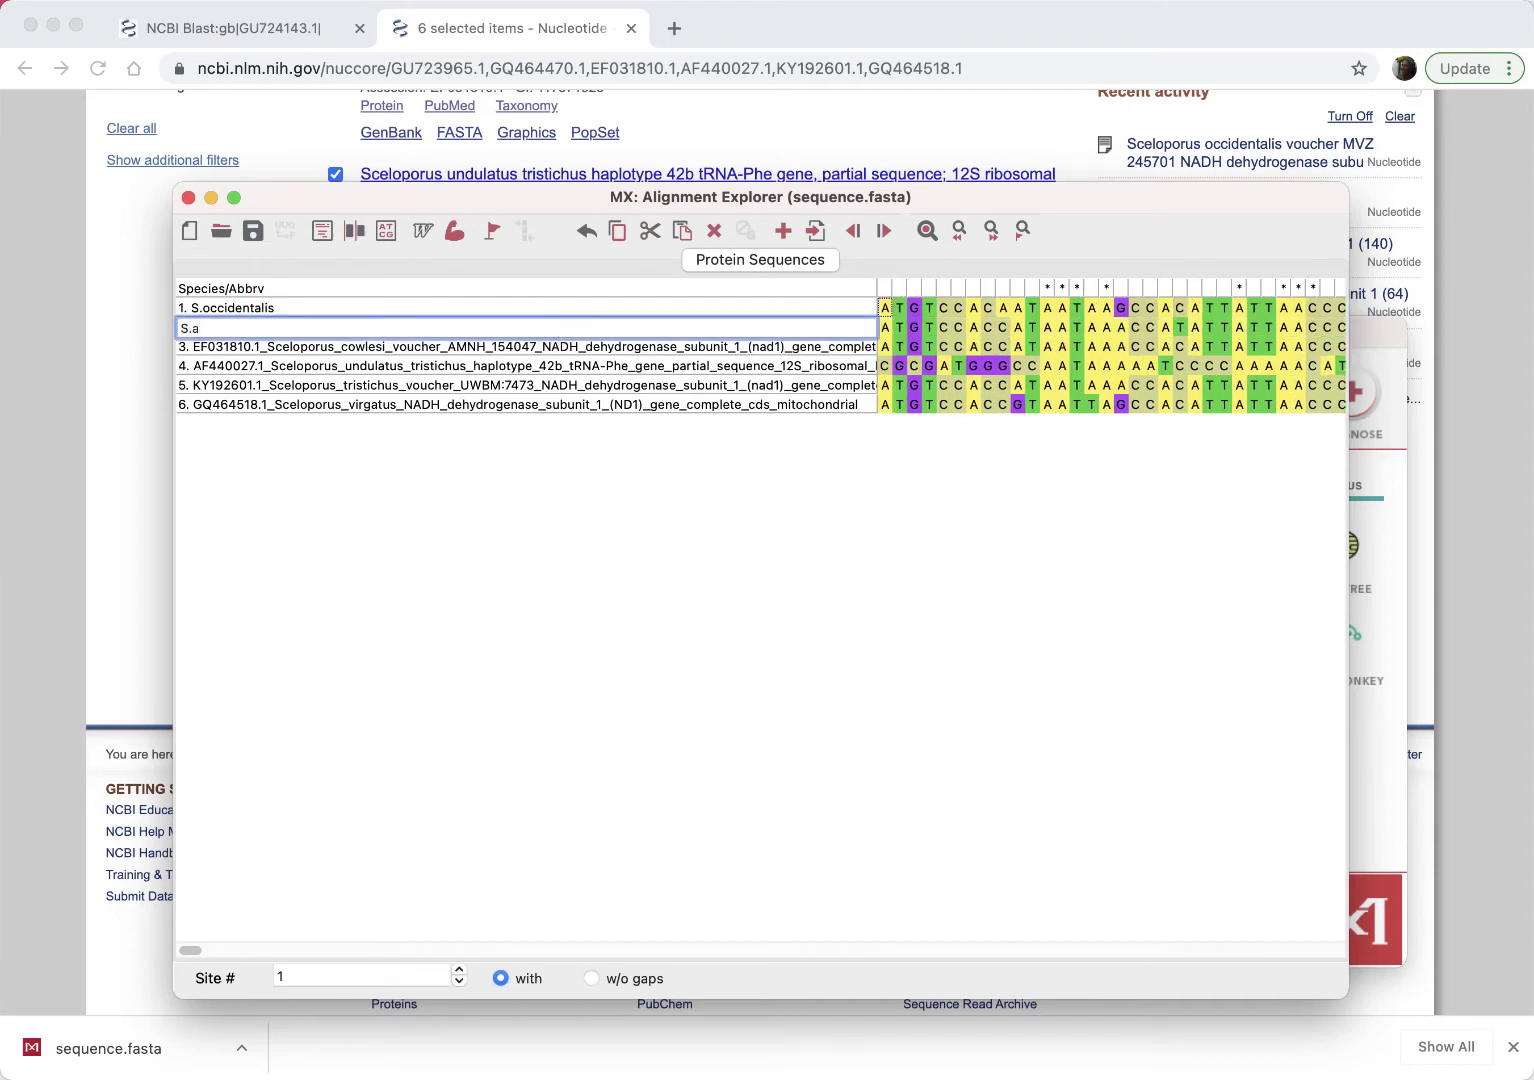
key("BackSpace")
type("cautus")
Rename the Sceloporus cowlesi sequence as S.cowlesi and the Sceloporus undulatus tristichus sequence as S.undulatus
left_click(557, 346)
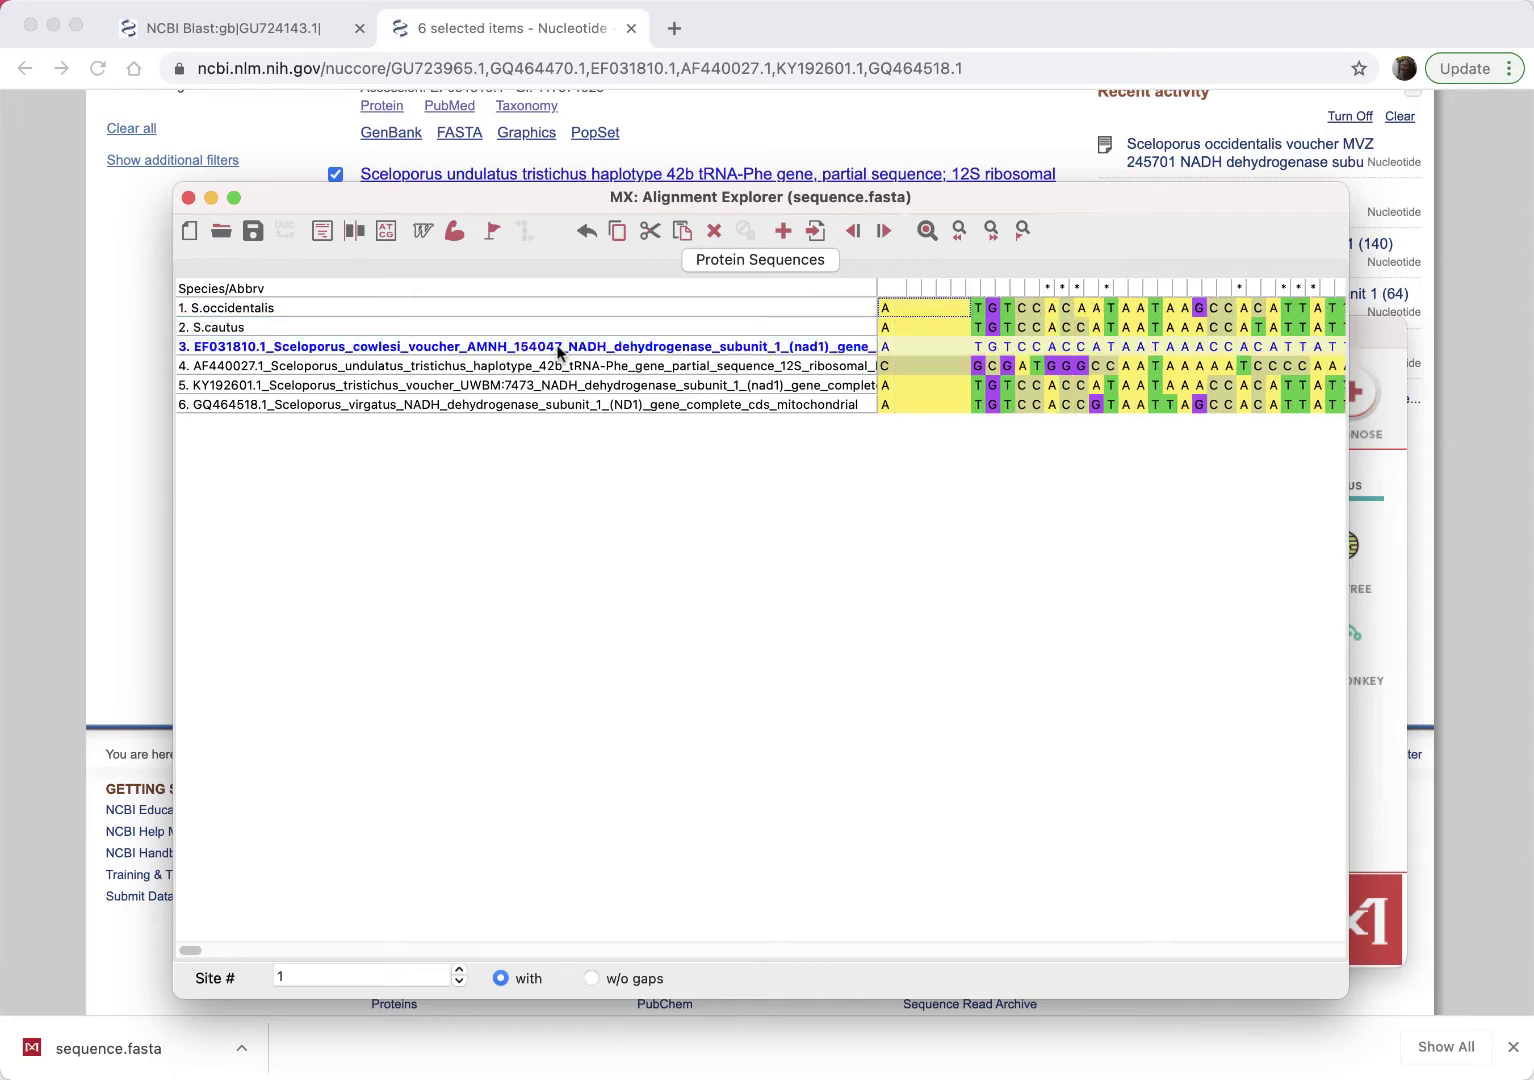
left_click(557, 347)
type("S")
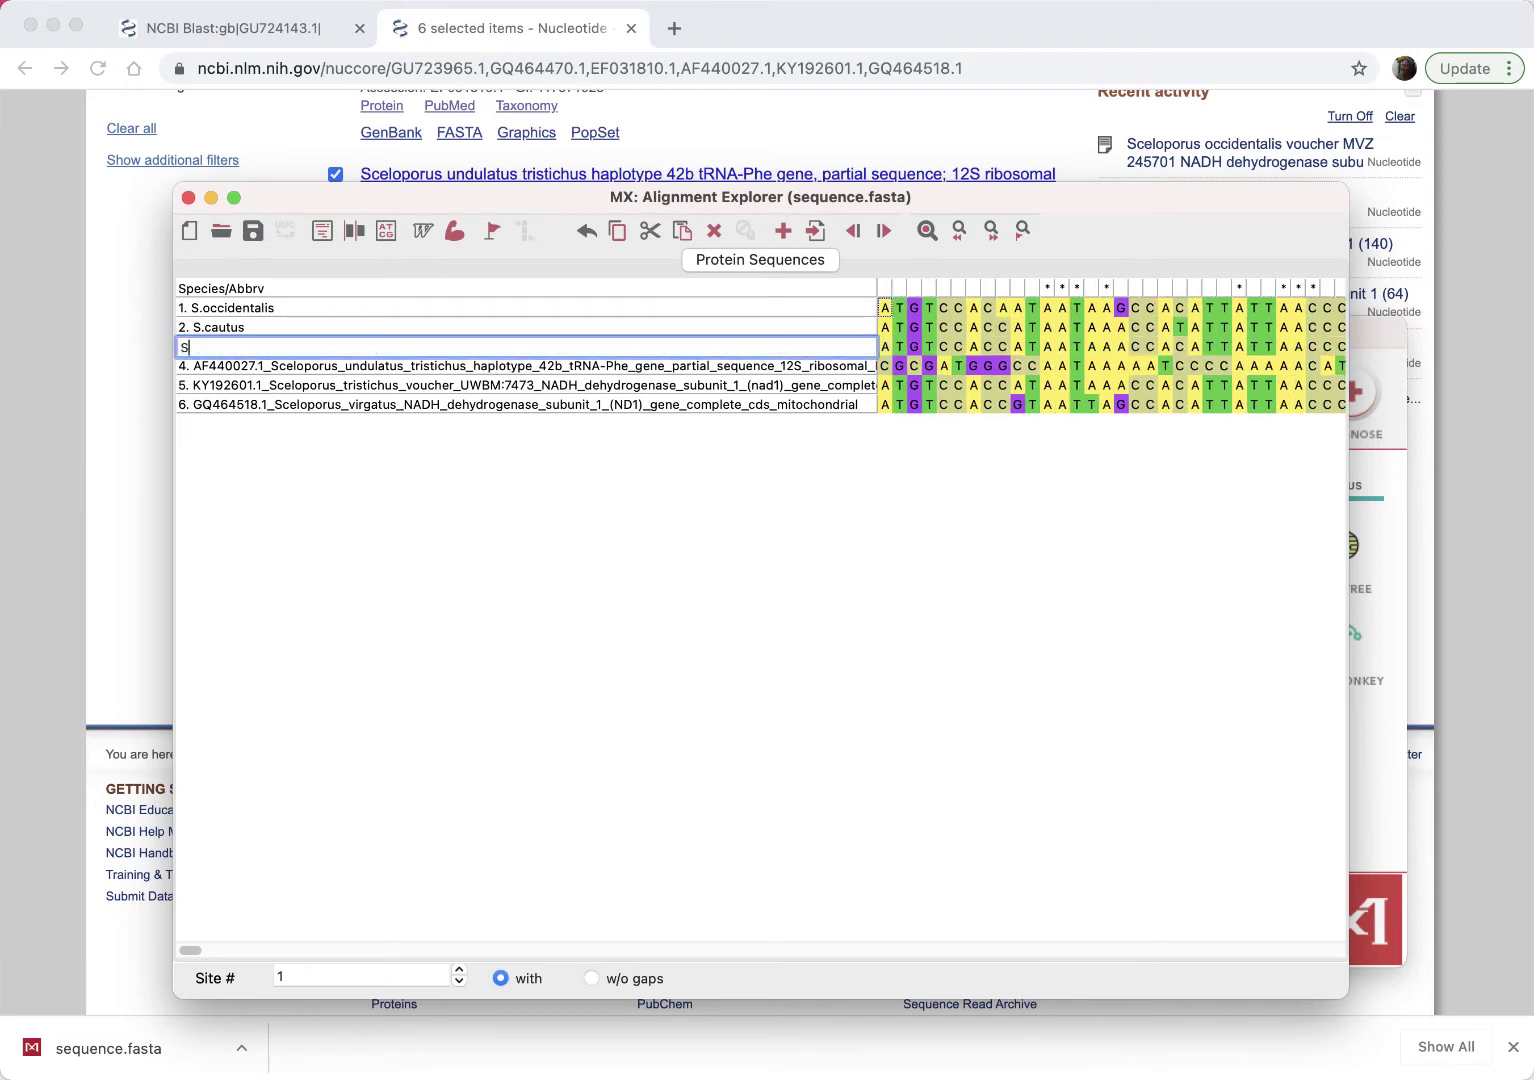
type(".cowlesi")
left_click(545, 366)
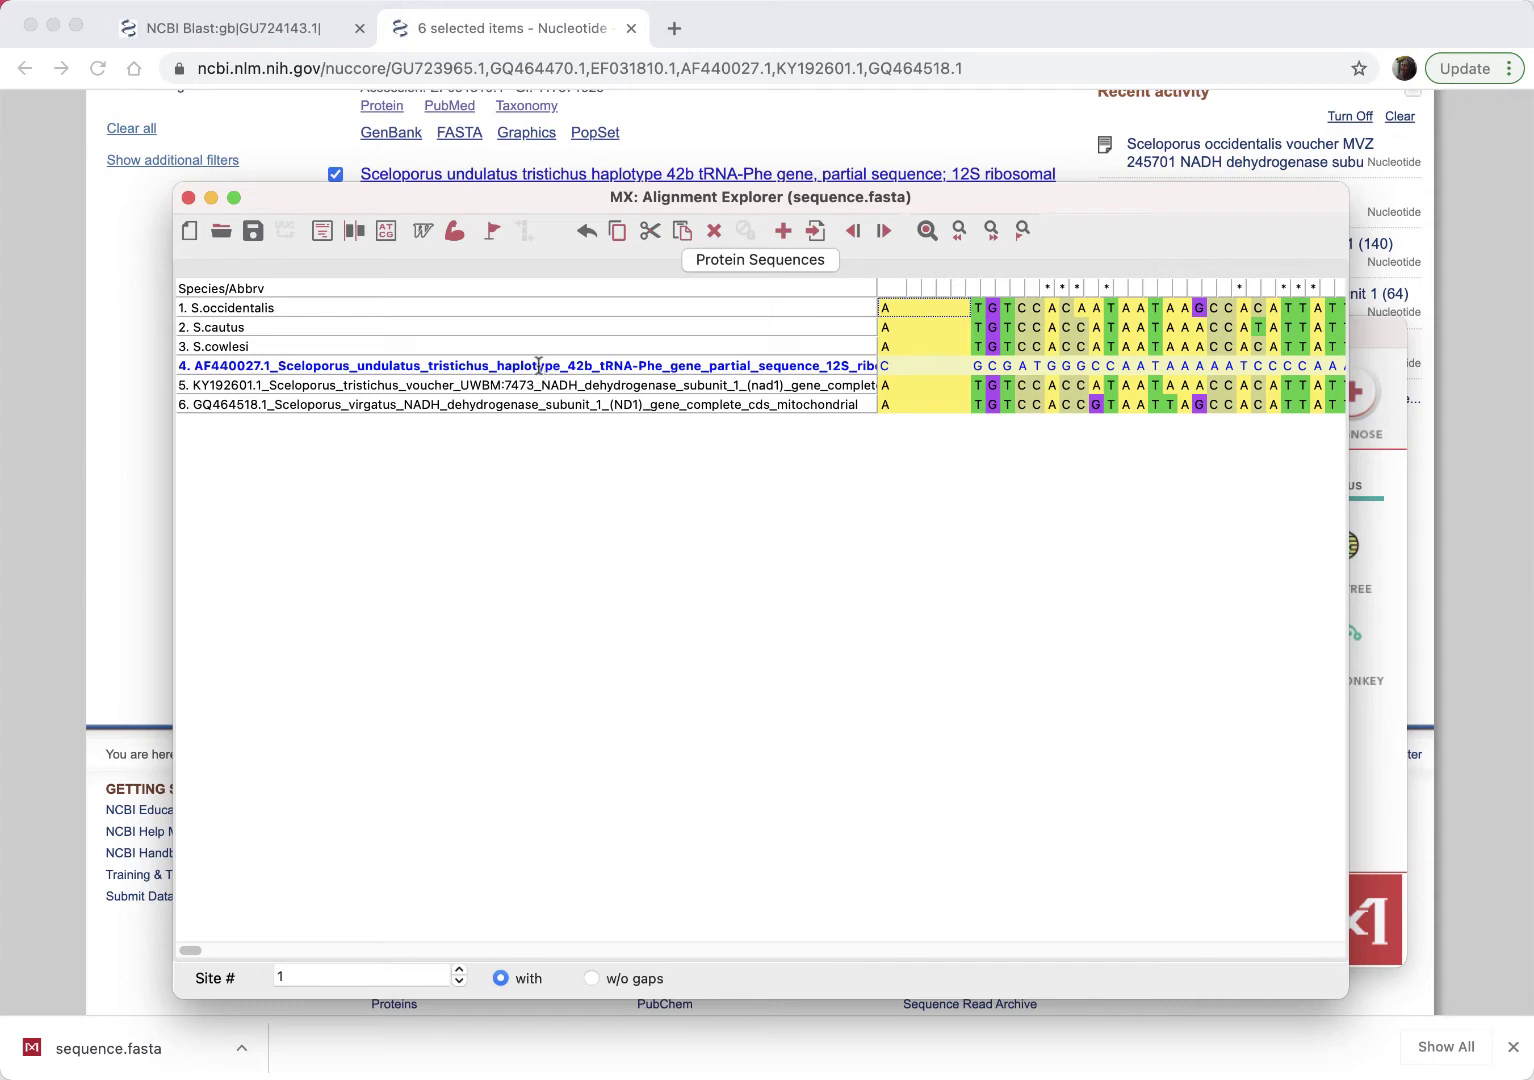
double_click(538, 368)
type("S")
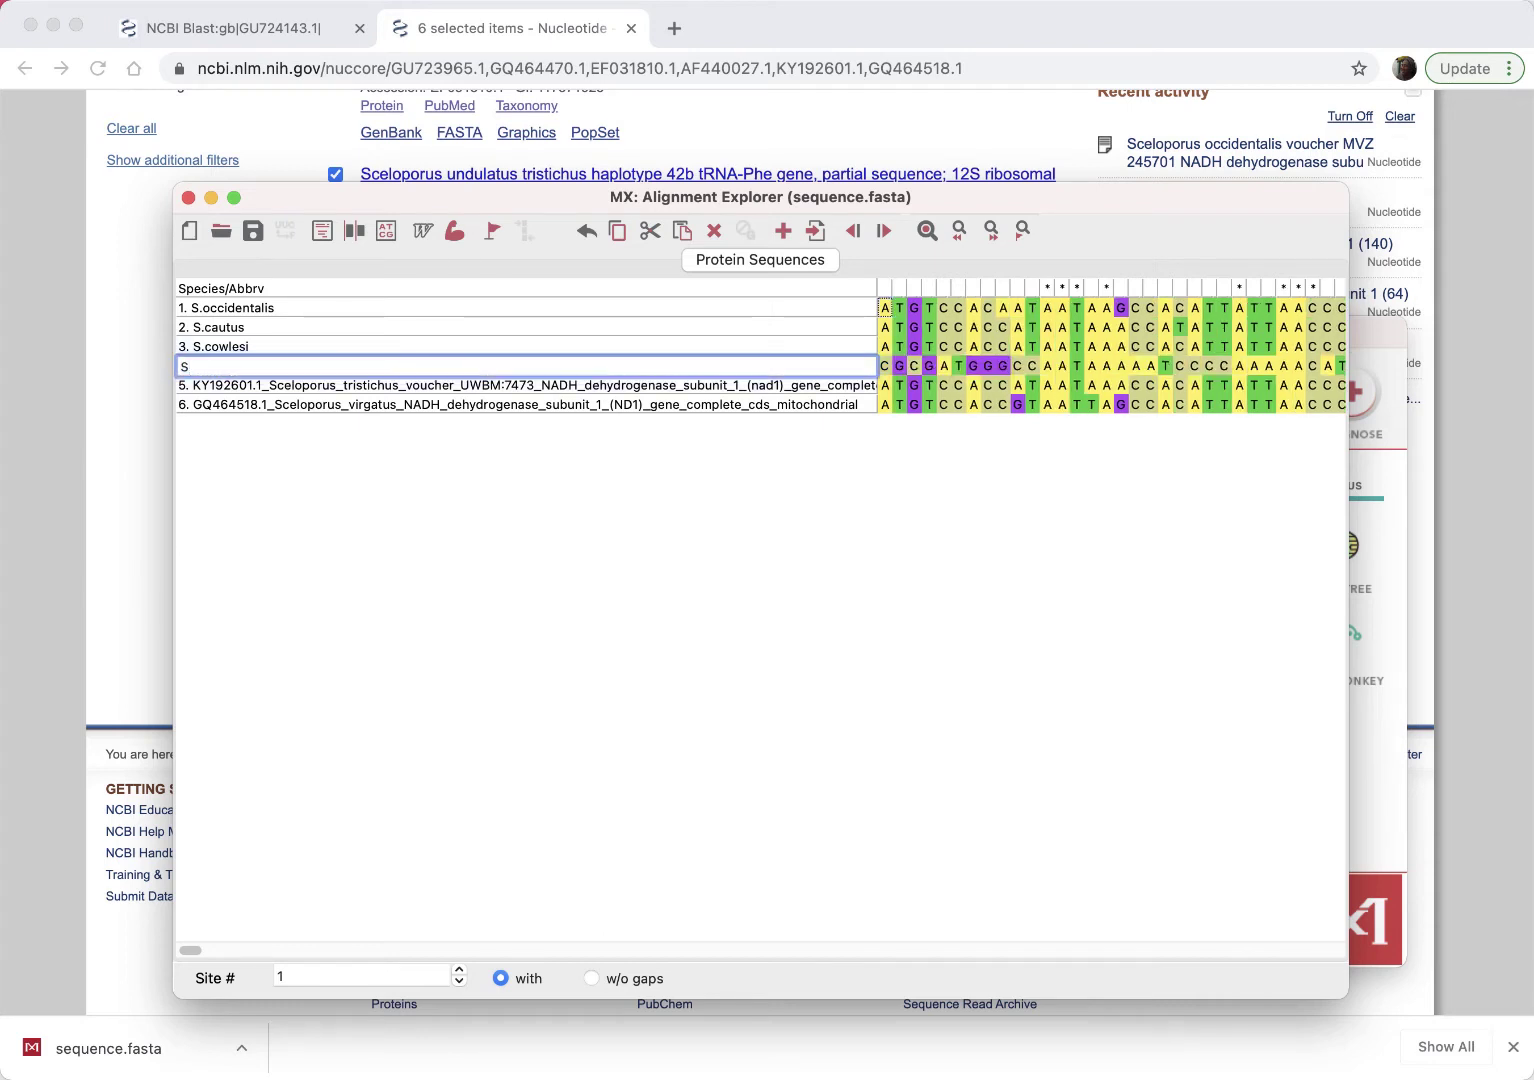
type(".undulatus")
Rename the Sceloporus tristichus voucher UWBM:7473 sequence as S.tristichus
left_click(535, 384)
left_click(535, 384)
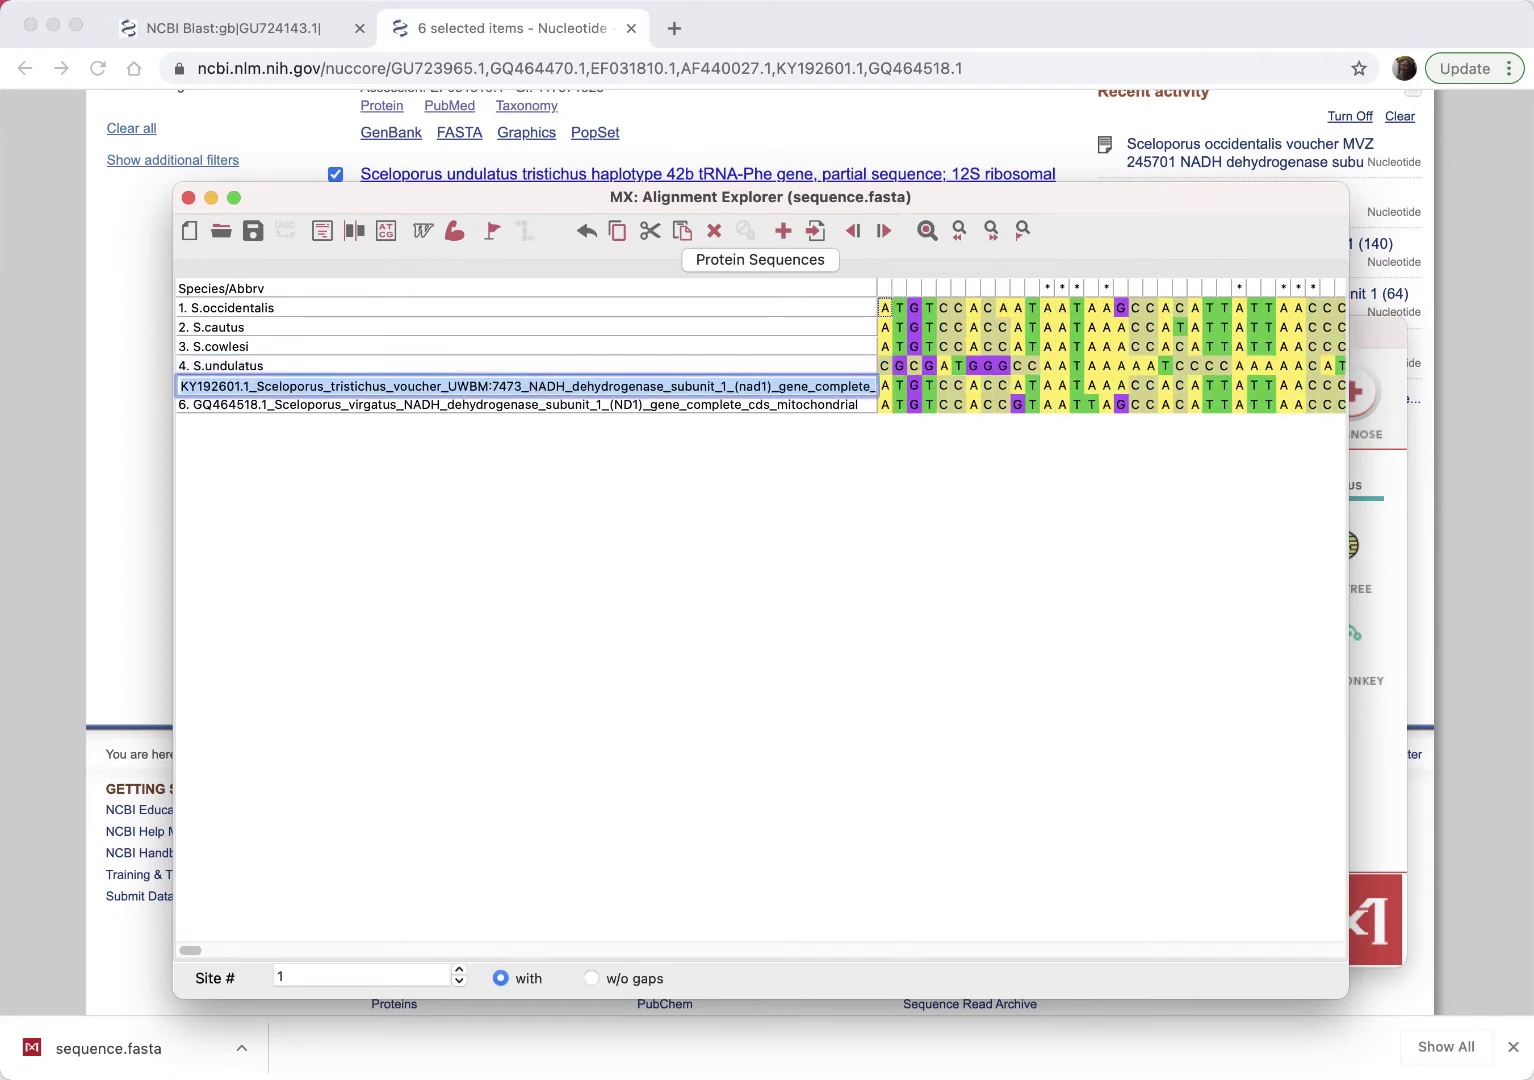
type("S.tr")
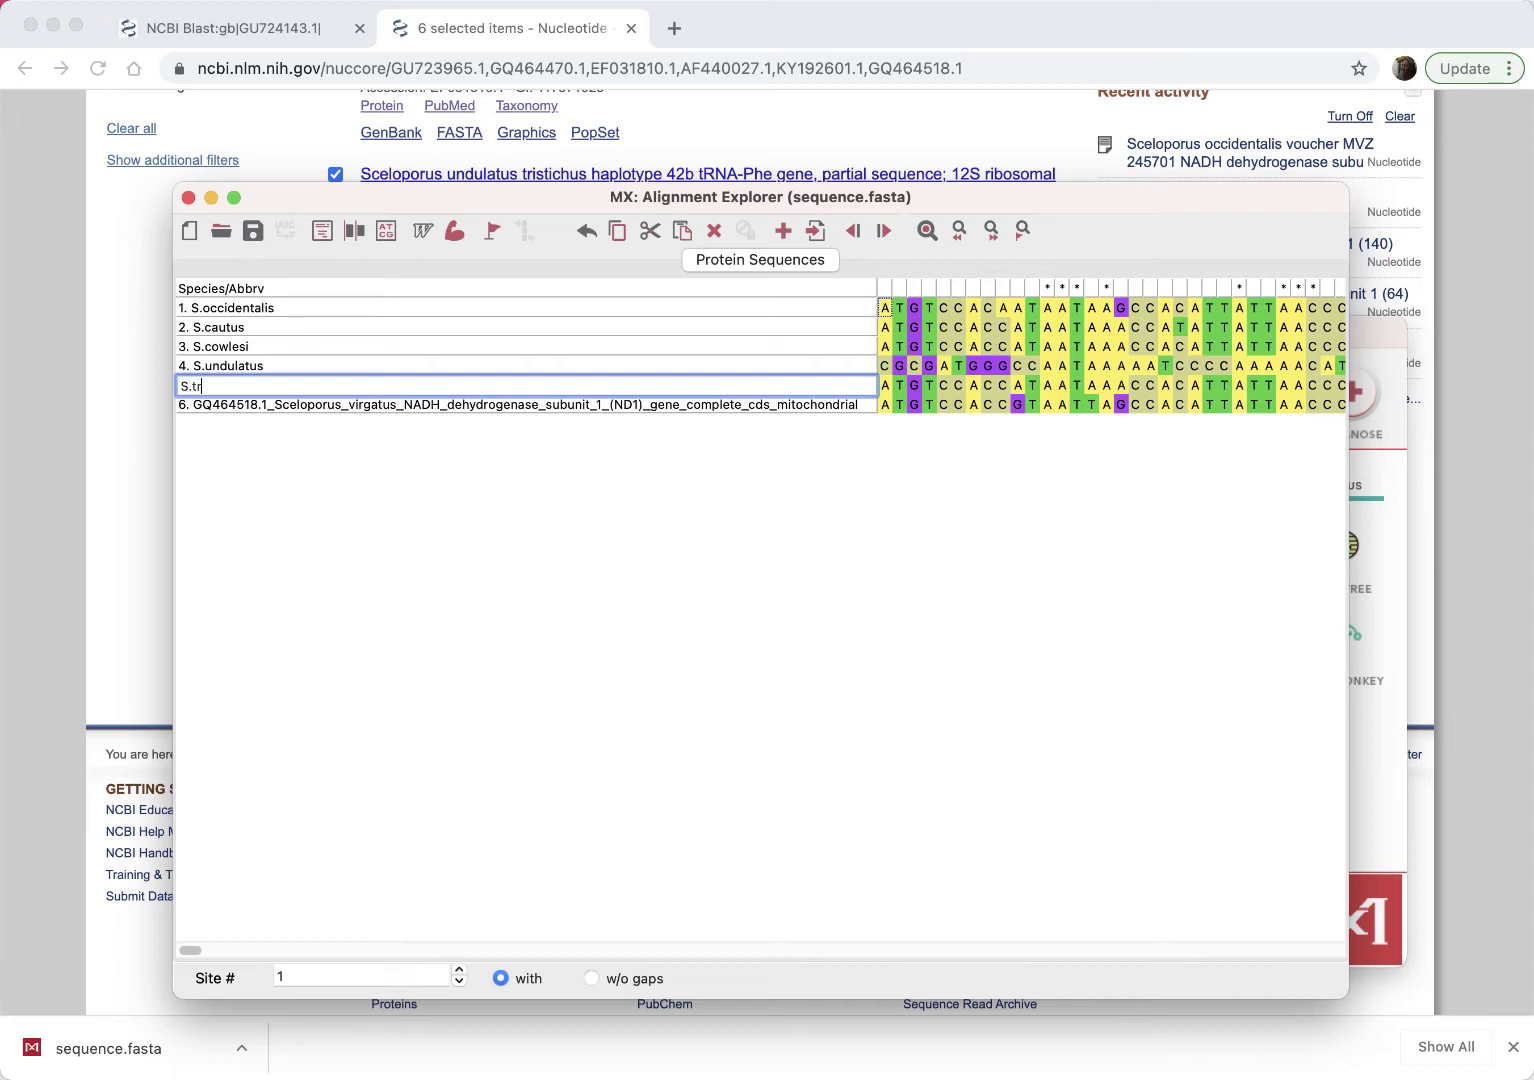
type("istichus")
left_click(527, 406)
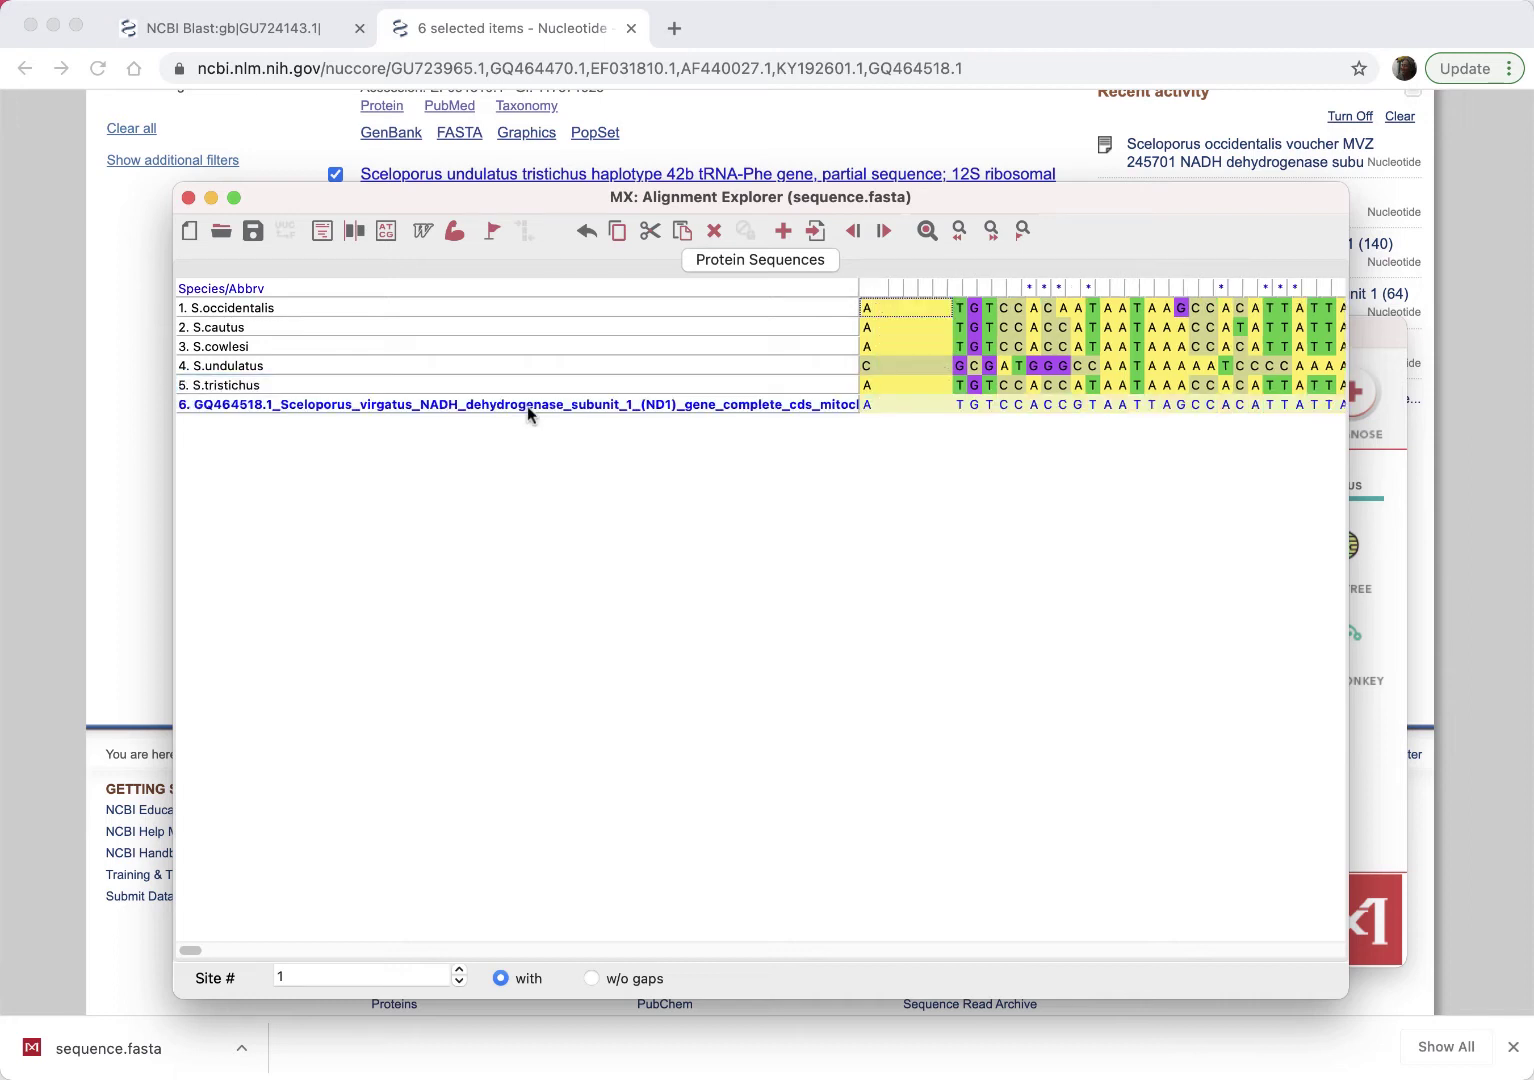
Rename the Sceloporus virgatus sequence as S.virgatus
type("S")
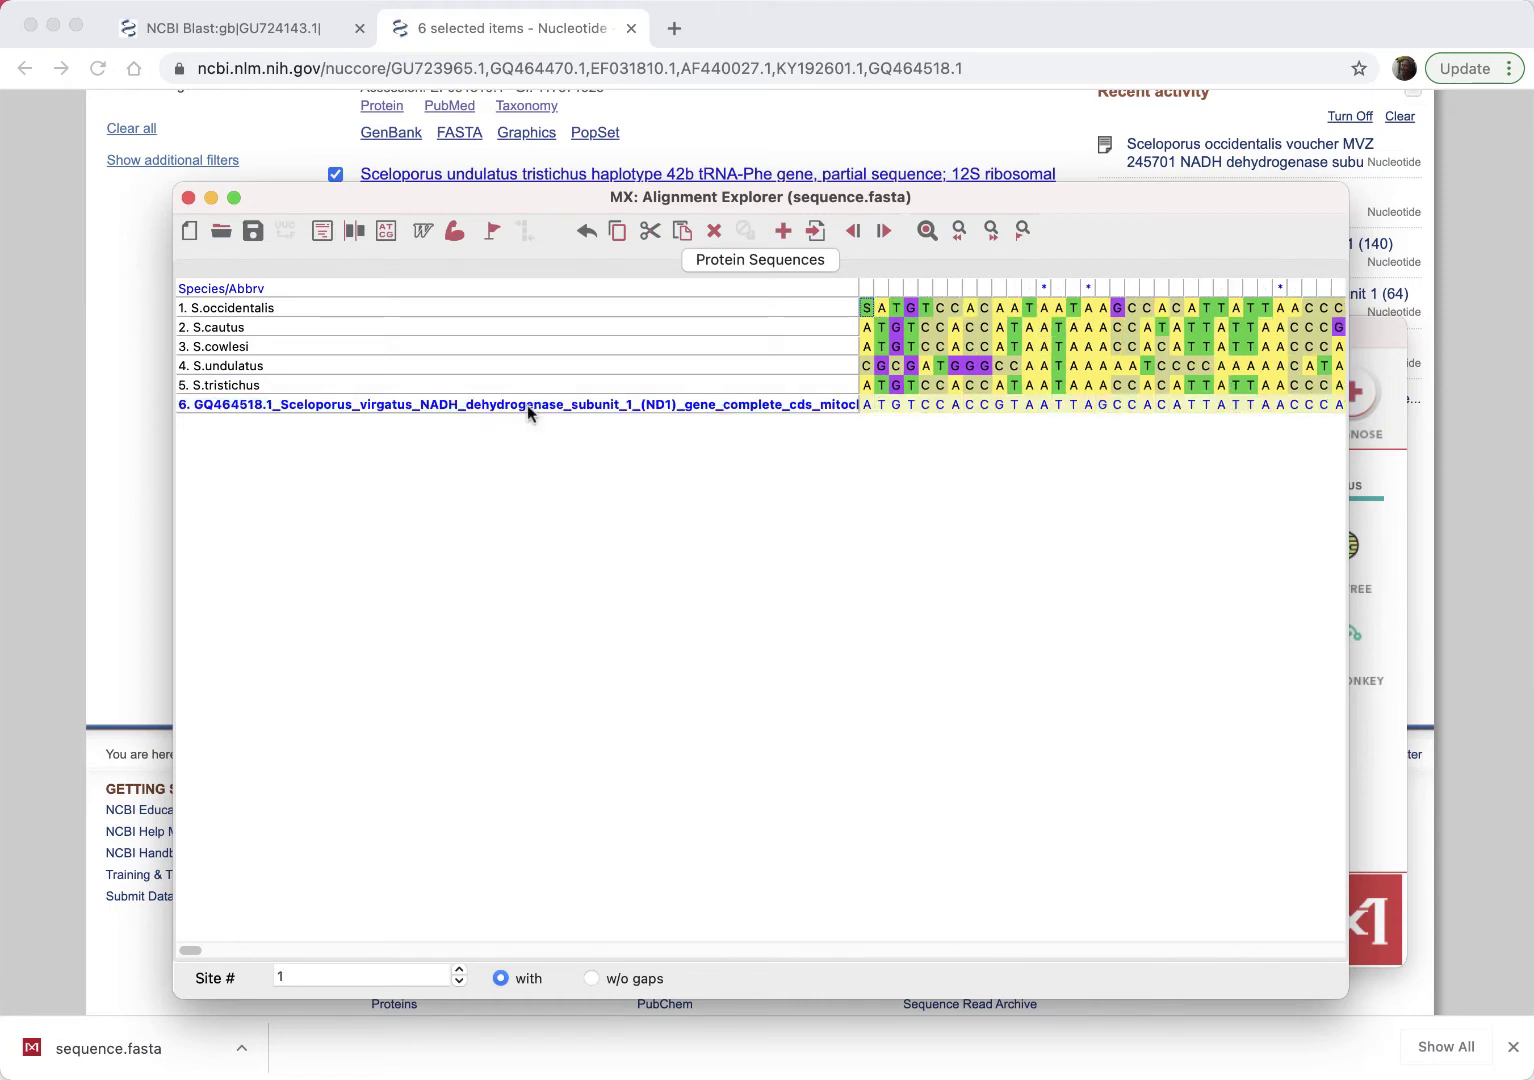
double_click(527, 405)
type("S")
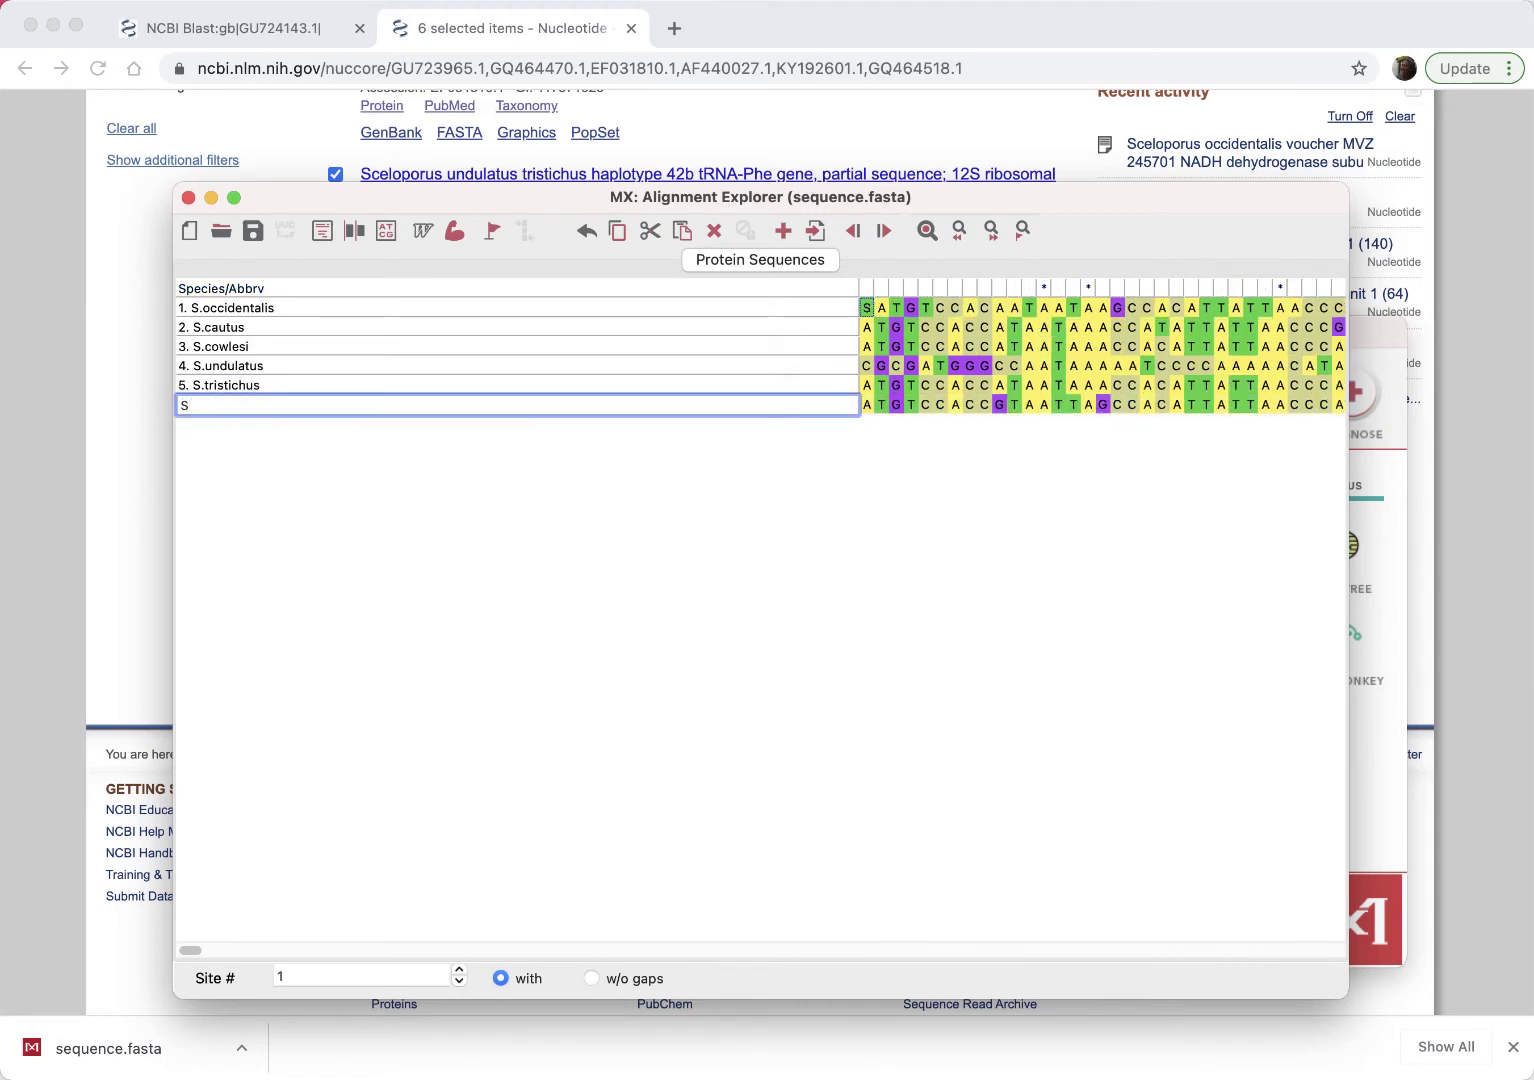
type(".virgs")
key("BackSpace")
type("atus")
left_click(552, 491)
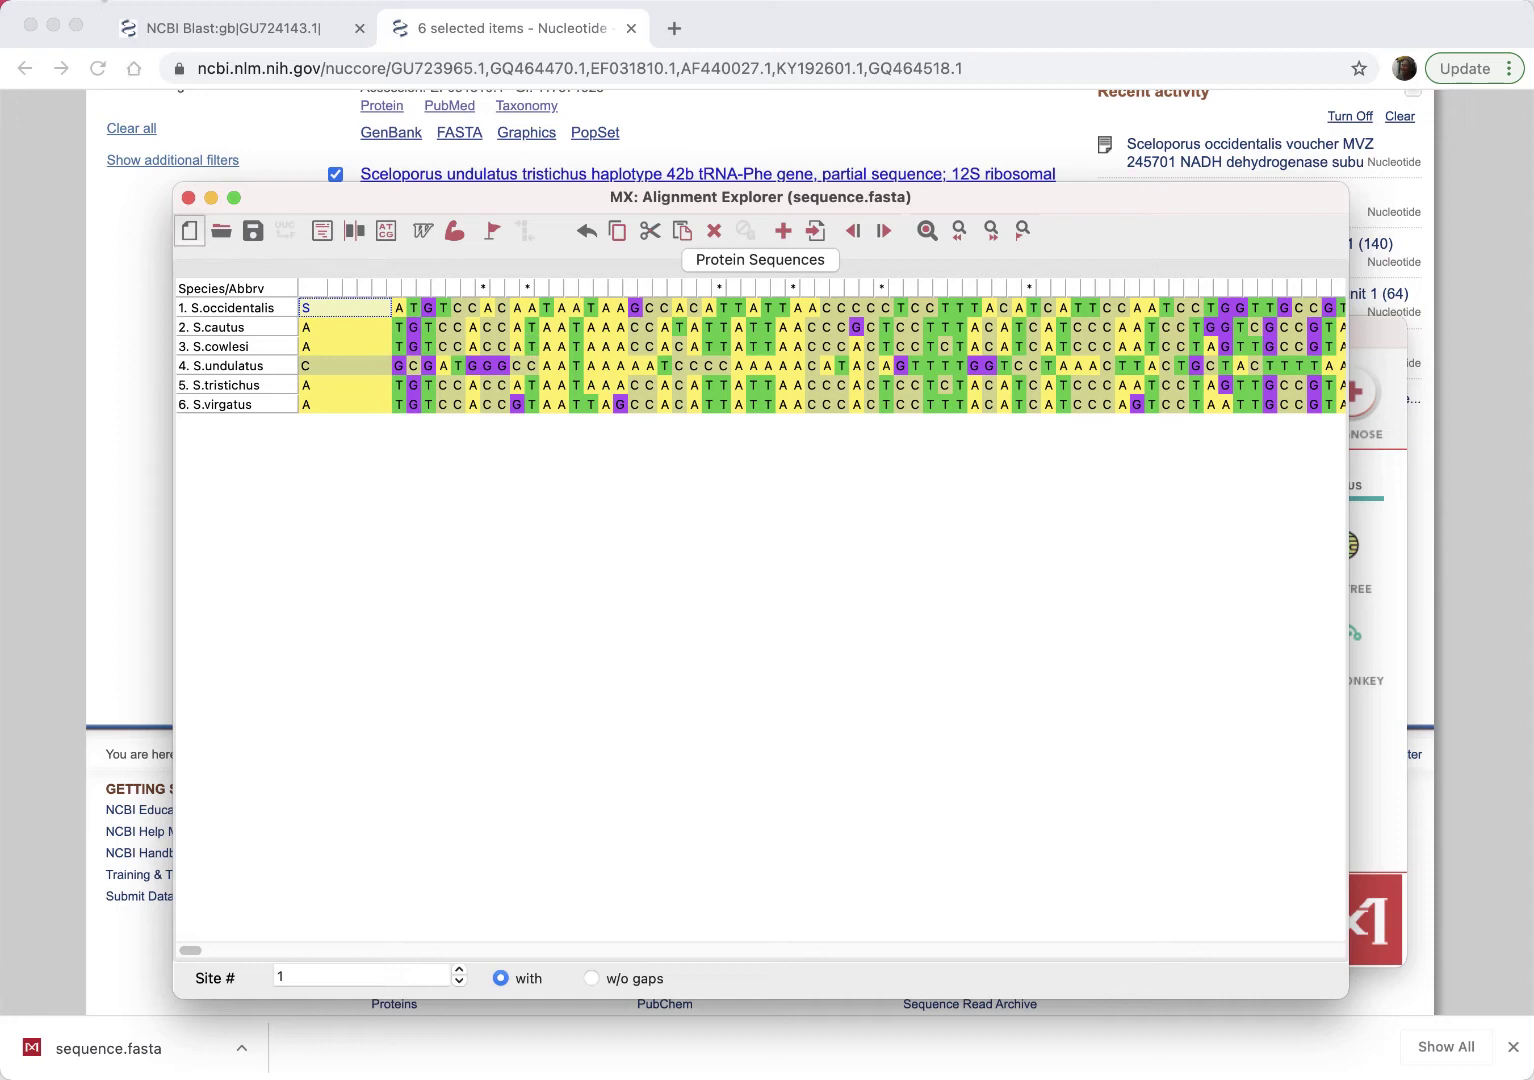
Align all six sequences with ClustalW, keeping the preset gap penalties and other options
left_click(102, 0)
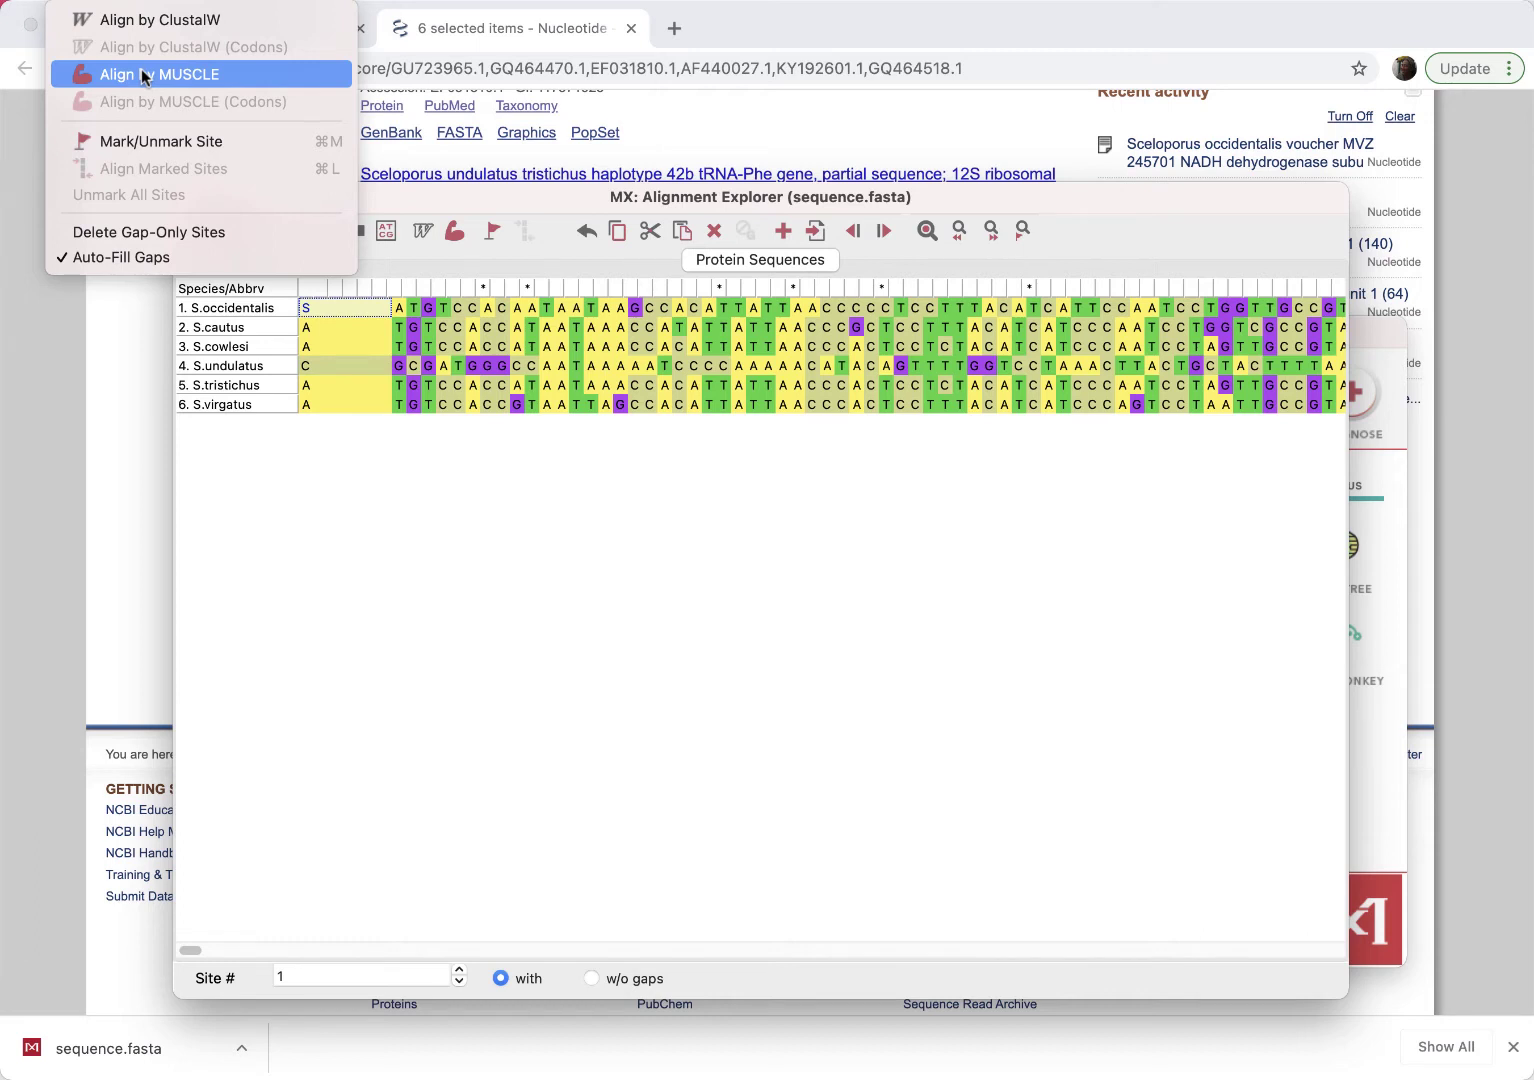
left_click(150, 20)
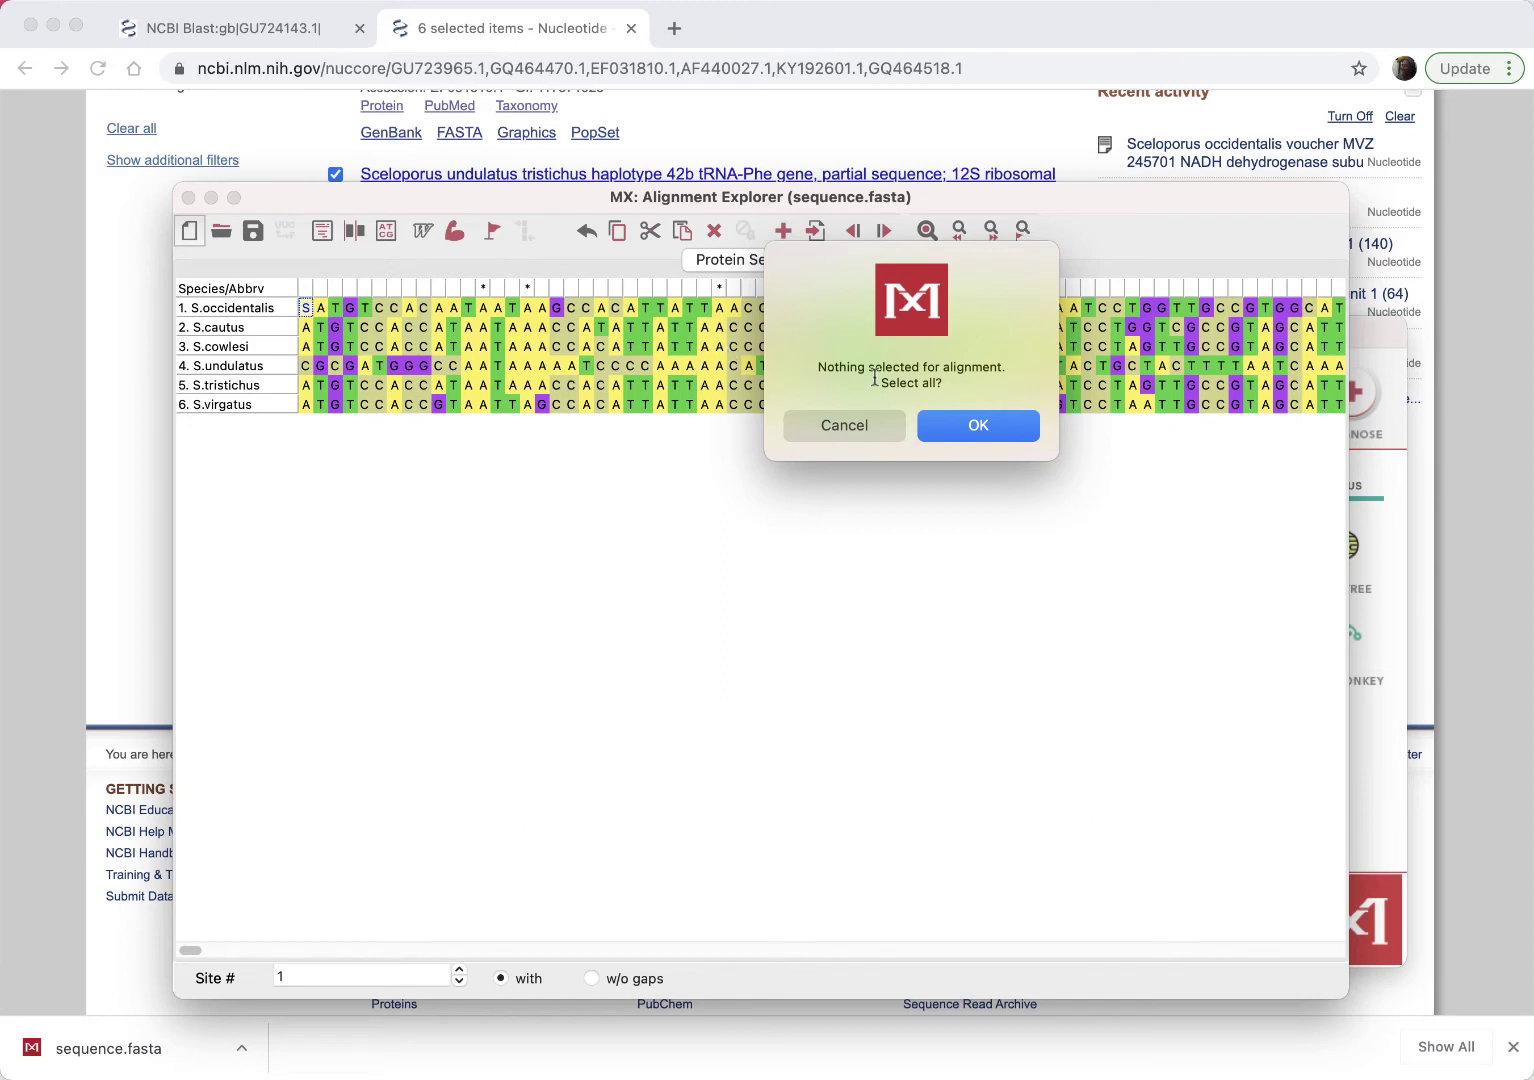
left_click(971, 426)
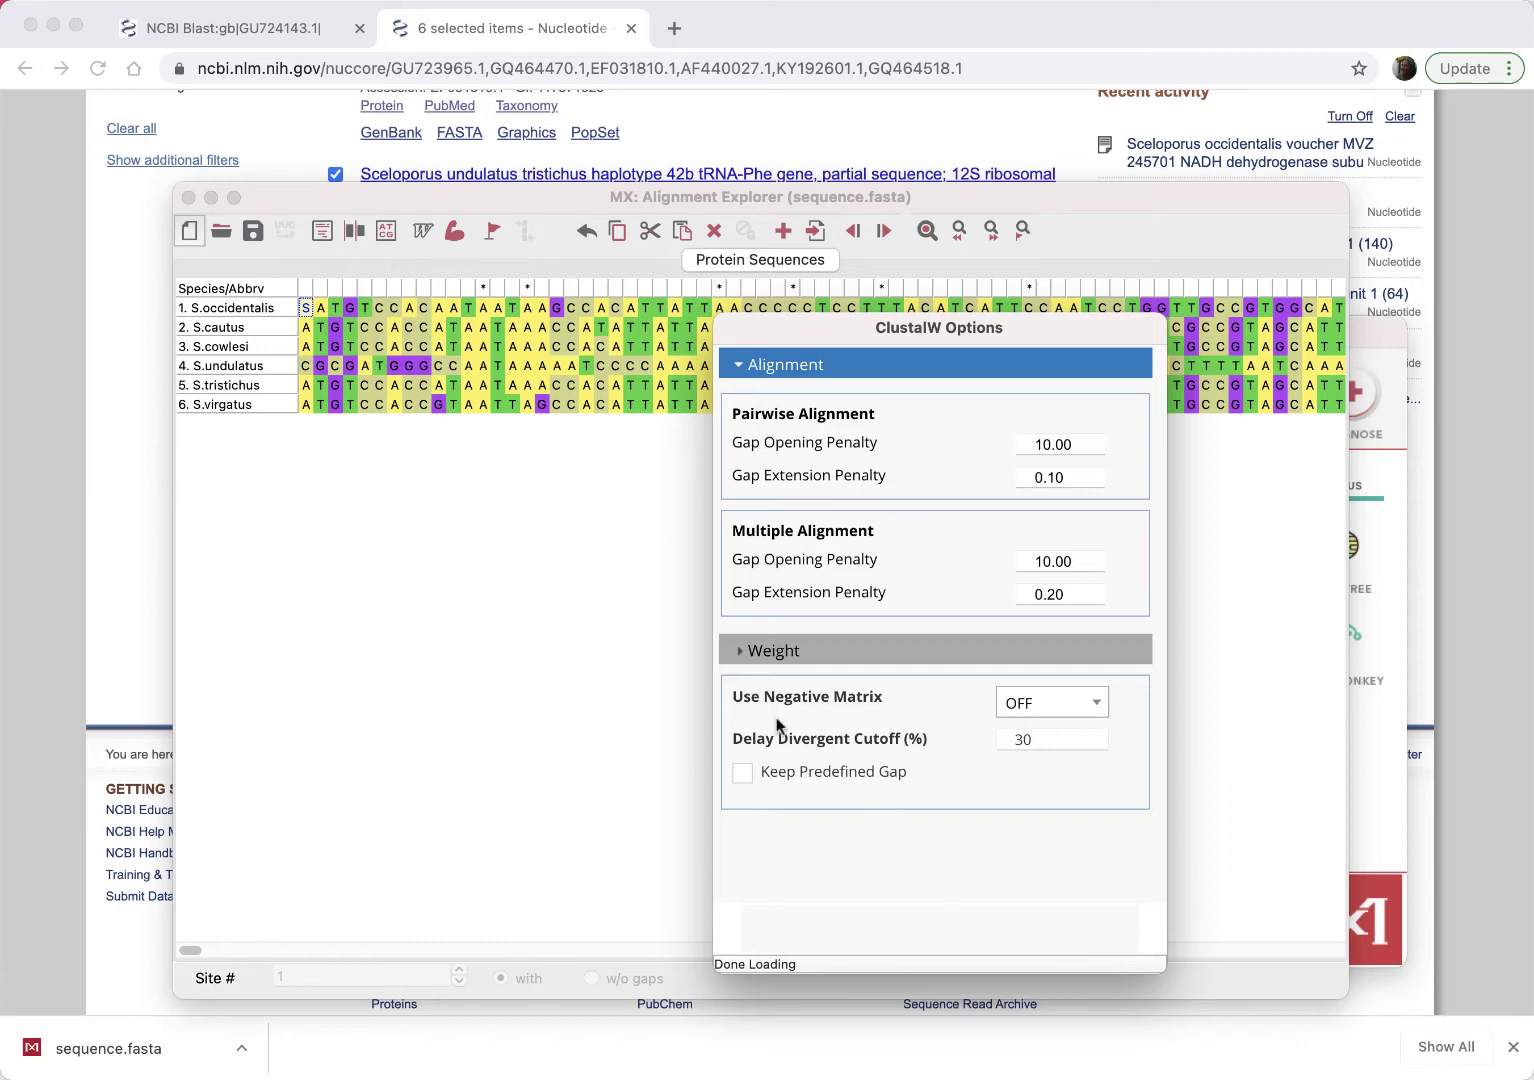
left_click(1065, 928)
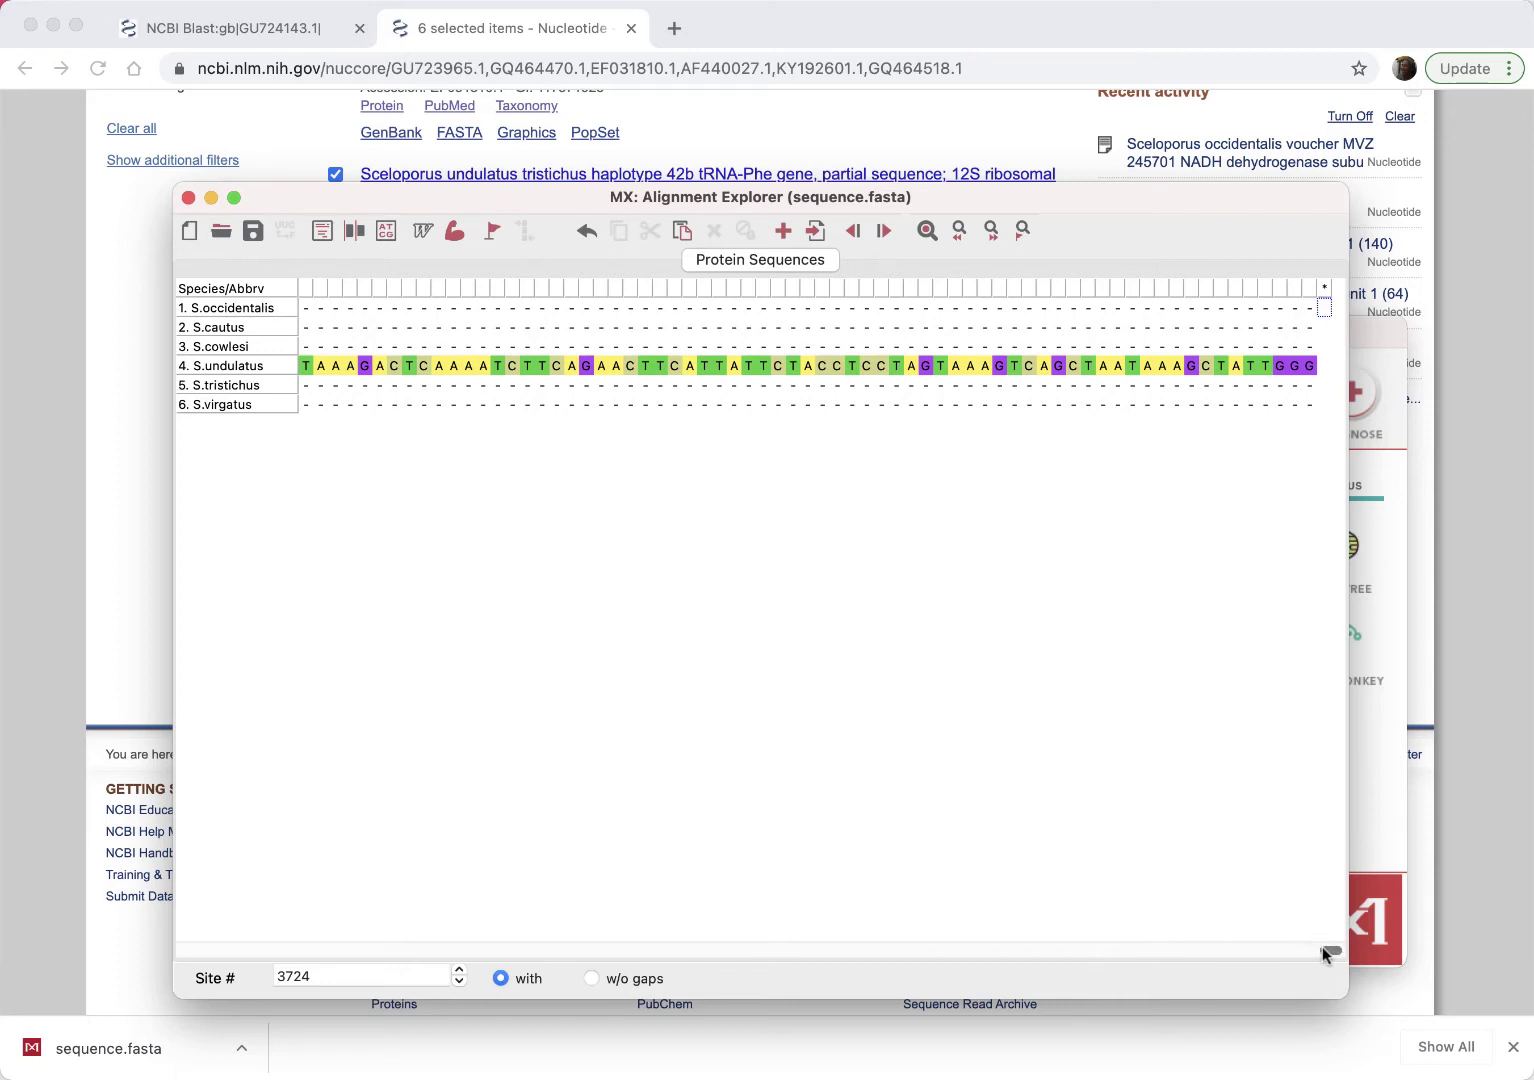
Delete every alignment column before the shared ATG start from all six sequences, including the stray S in S.occidentalis
left_click_drag(1323, 948, 988, 946)
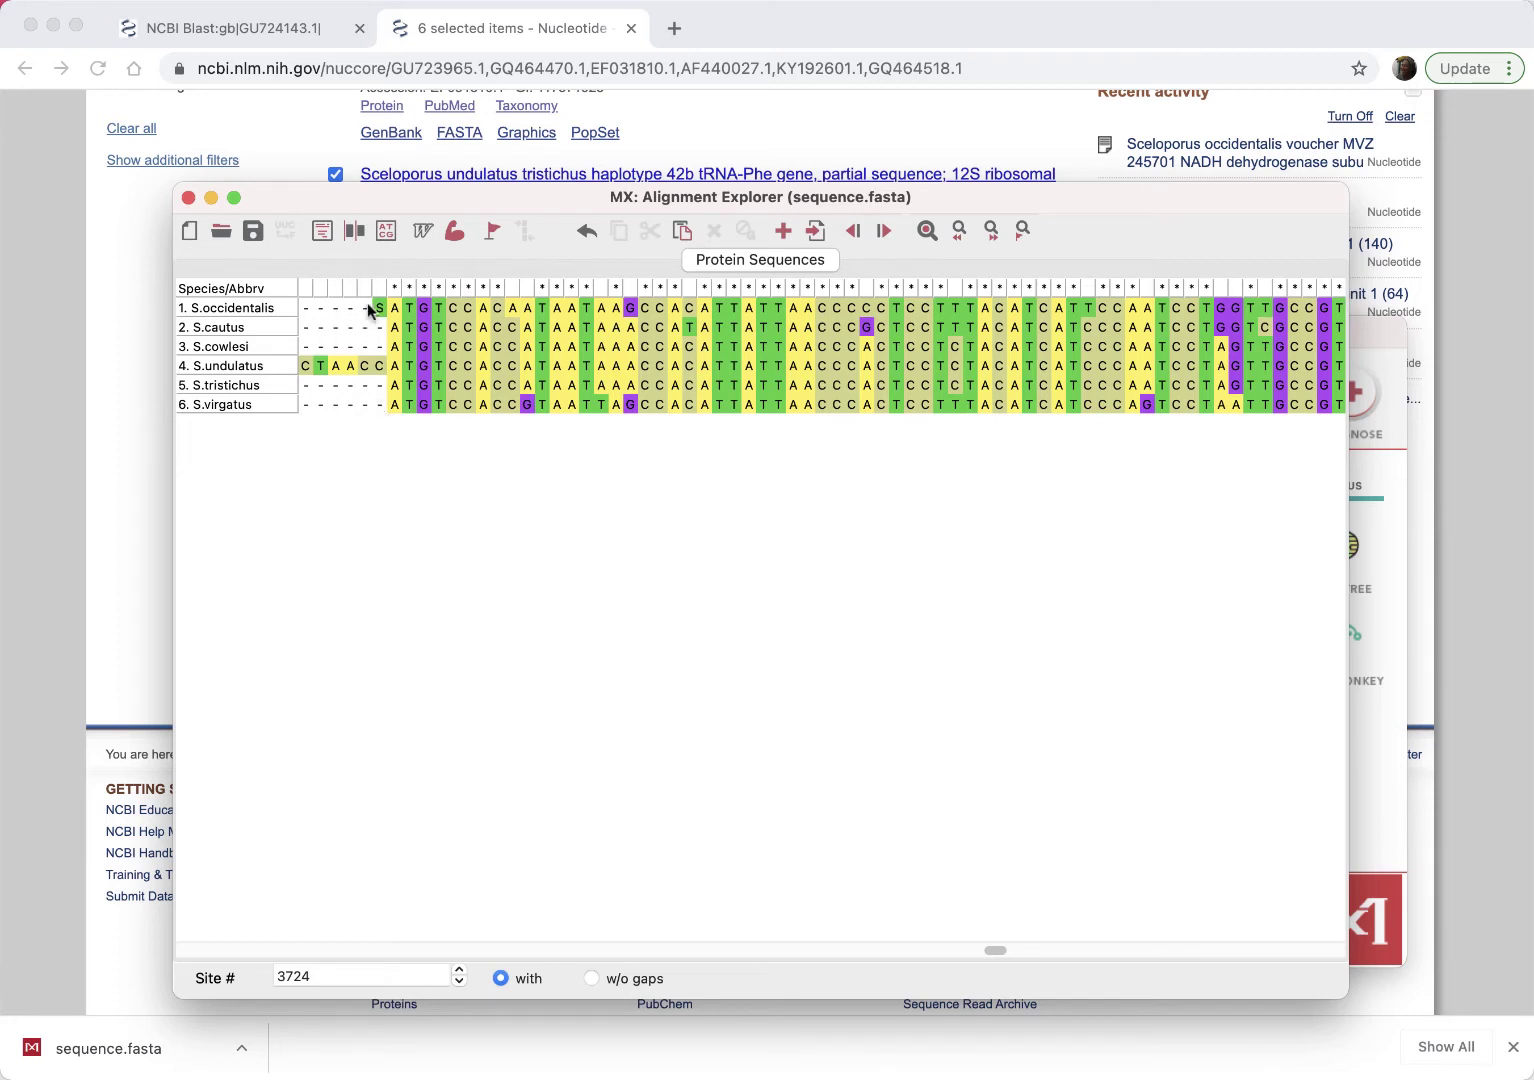
left_click(378, 405)
left_click_drag(996, 955, 107, 948)
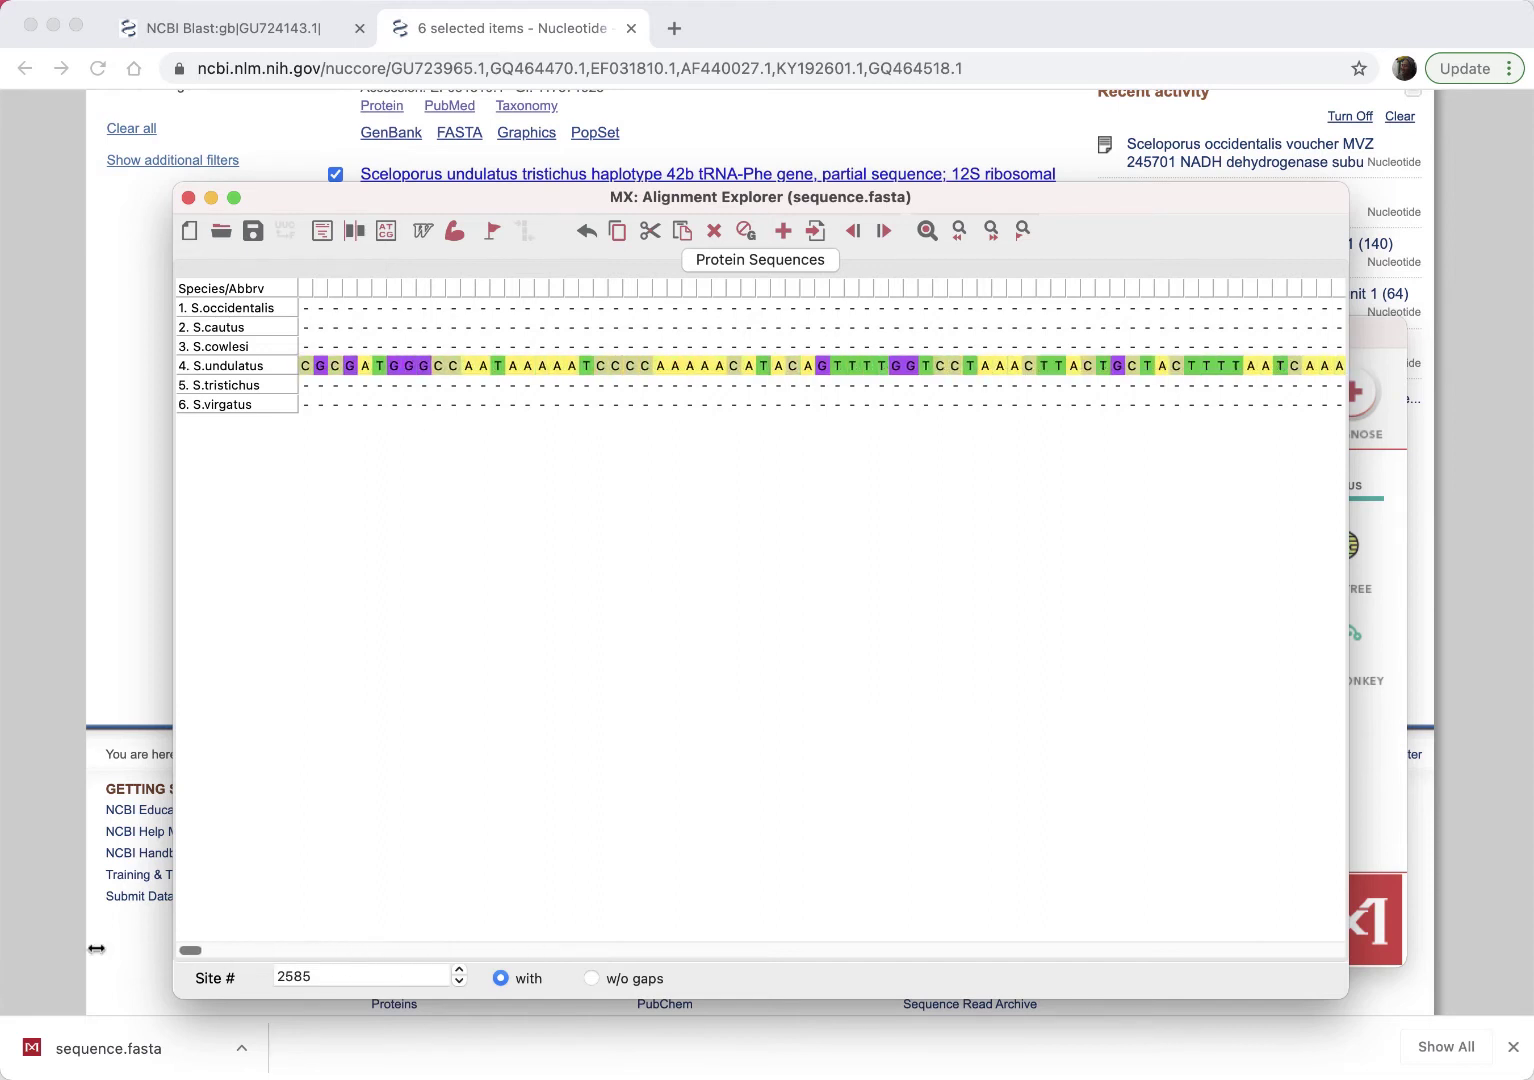
left_click(303, 314, "shift")
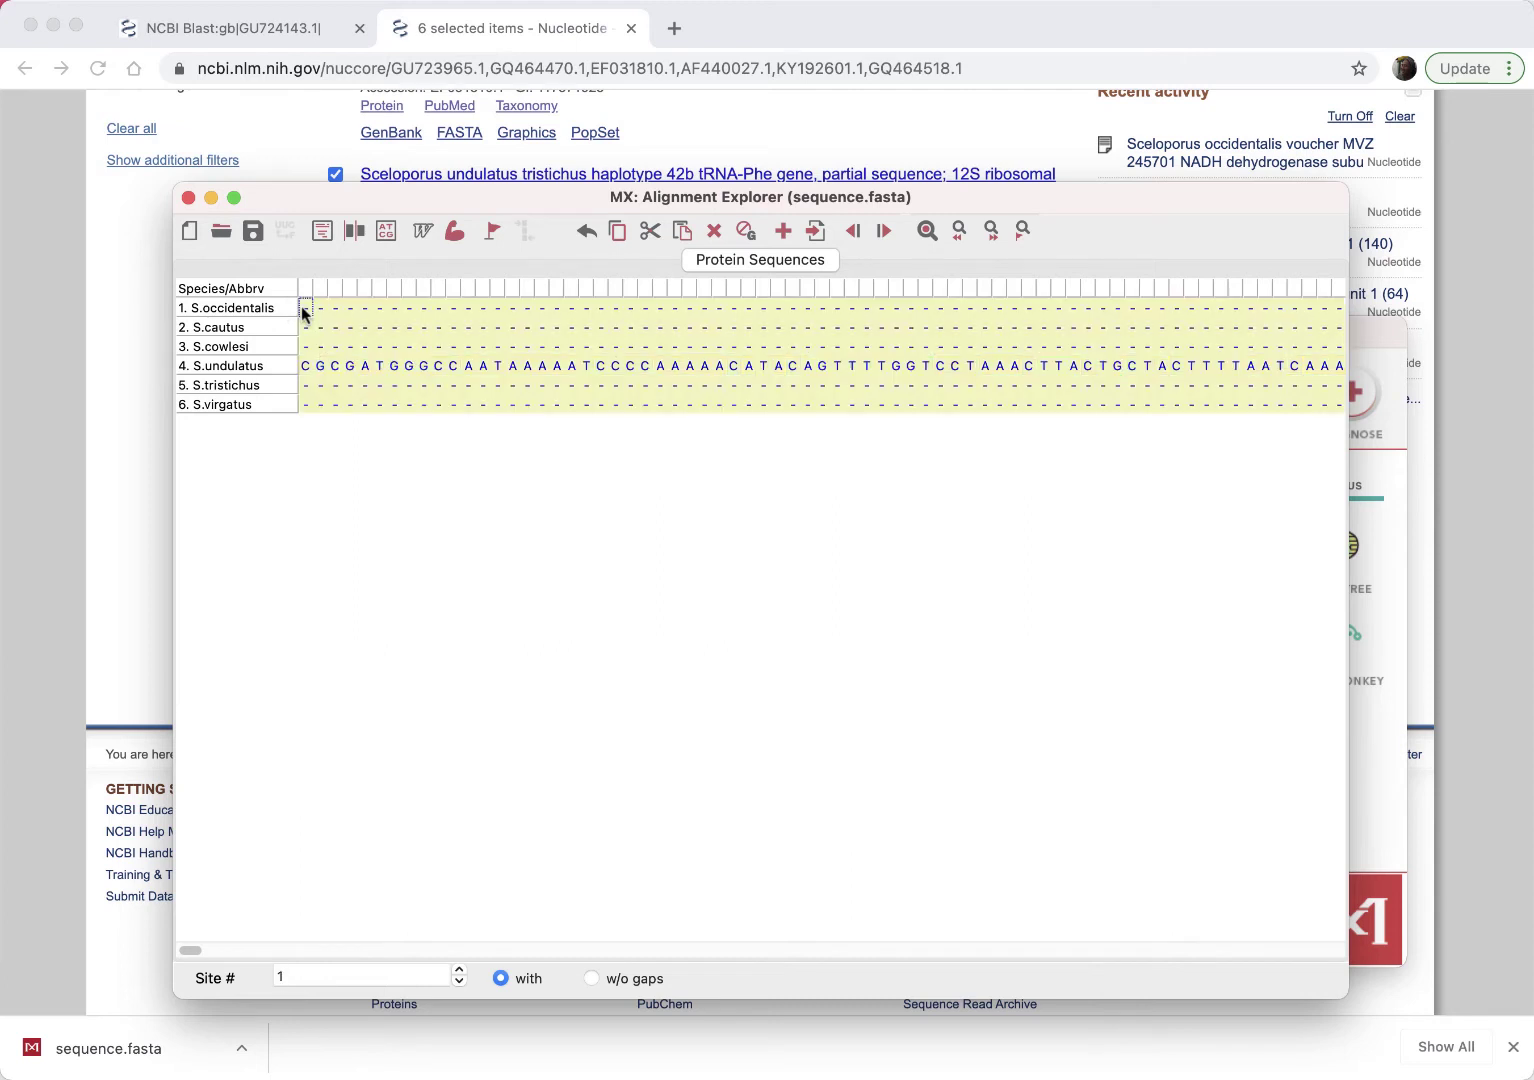
left_click(714, 230)
Delete every trailing column after the end of the shared ND1 region, where only S.undulatus has bases, from all six sequences
left_click_drag(247, 957, 197, 962)
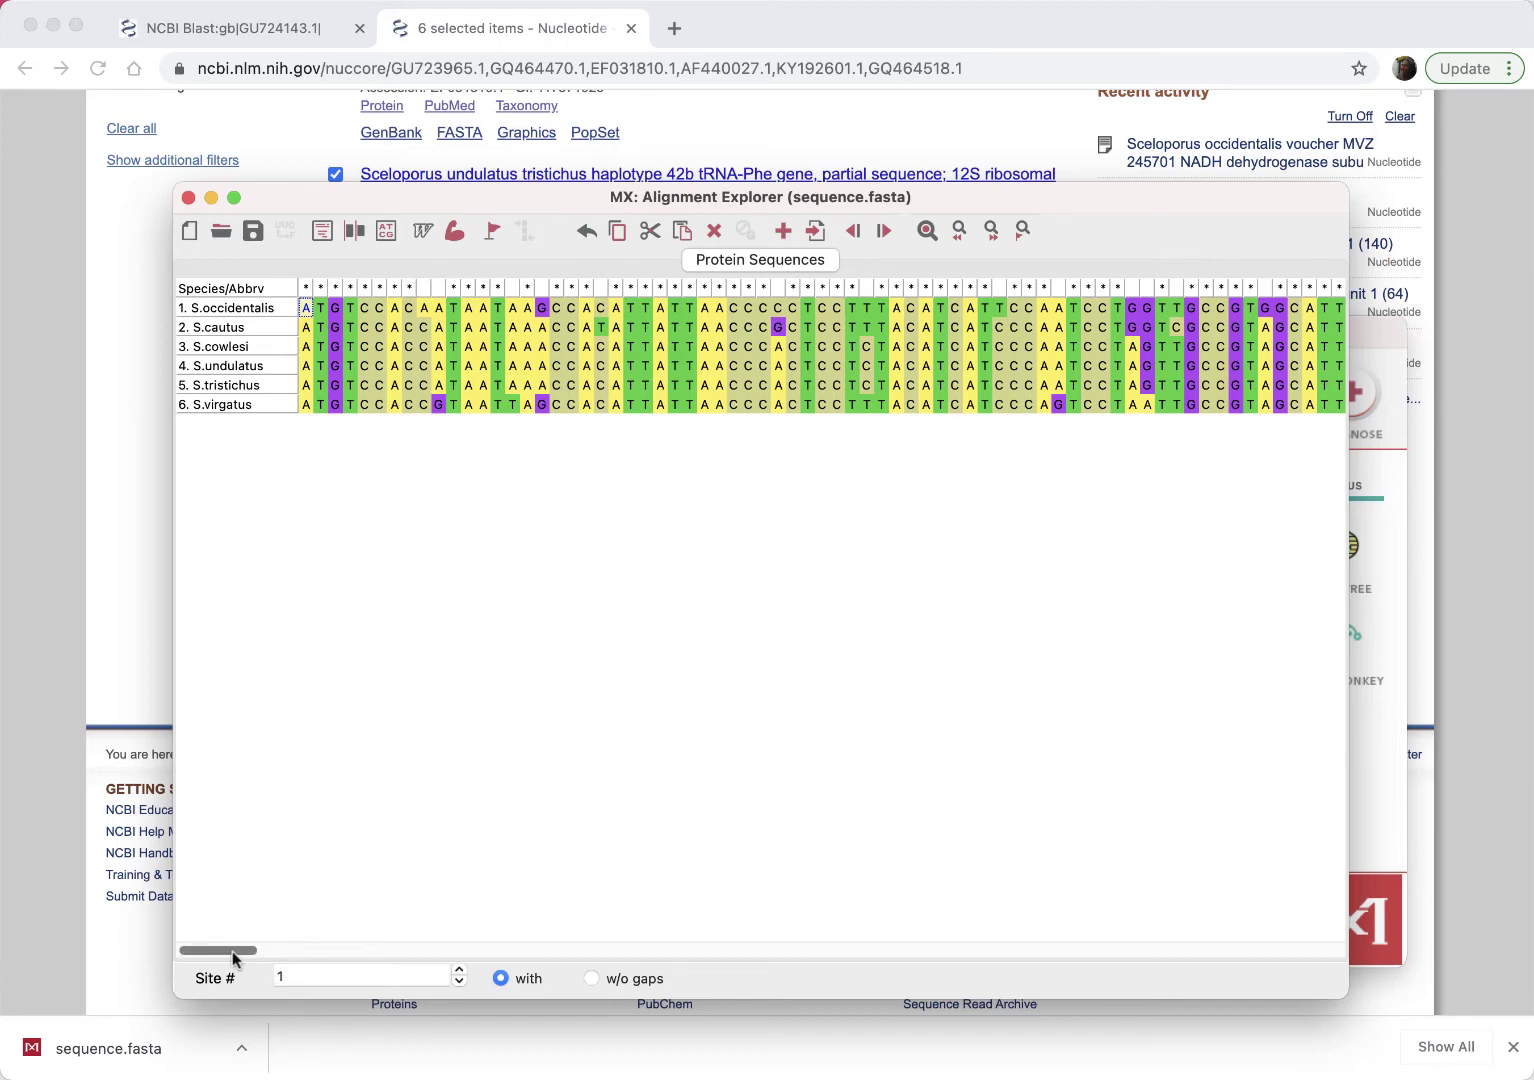
left_click_drag(237, 957, 1155, 949)
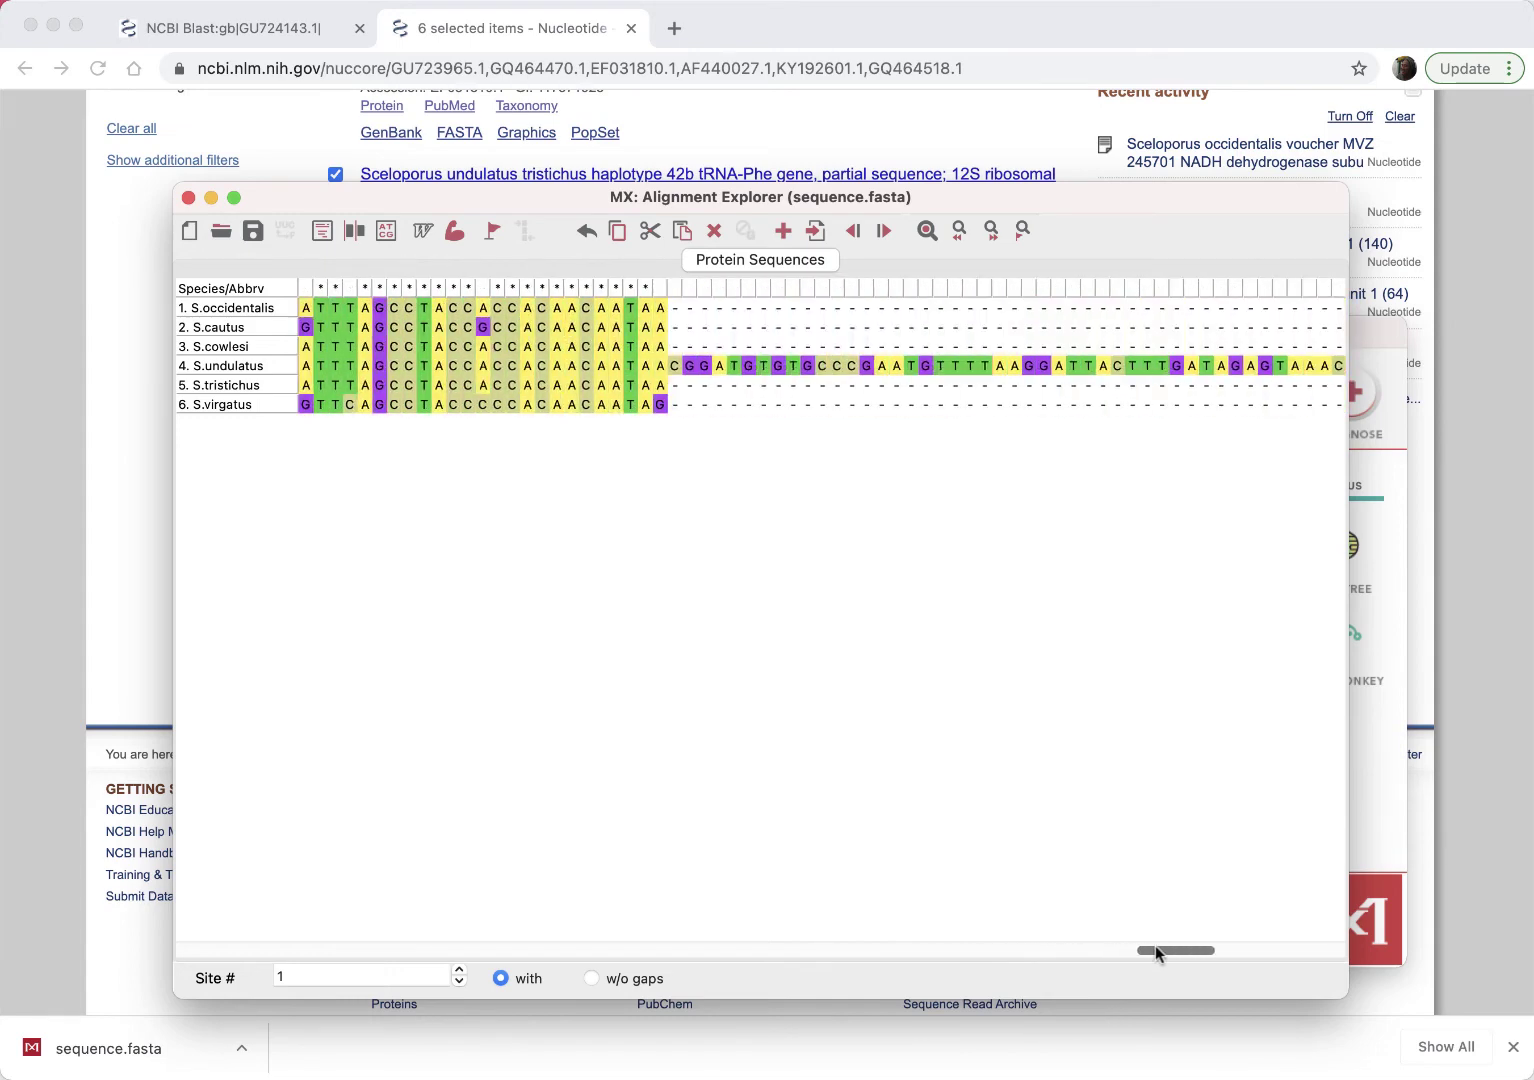
left_click(674, 309)
left_click_drag(1153, 950, 1360, 952)
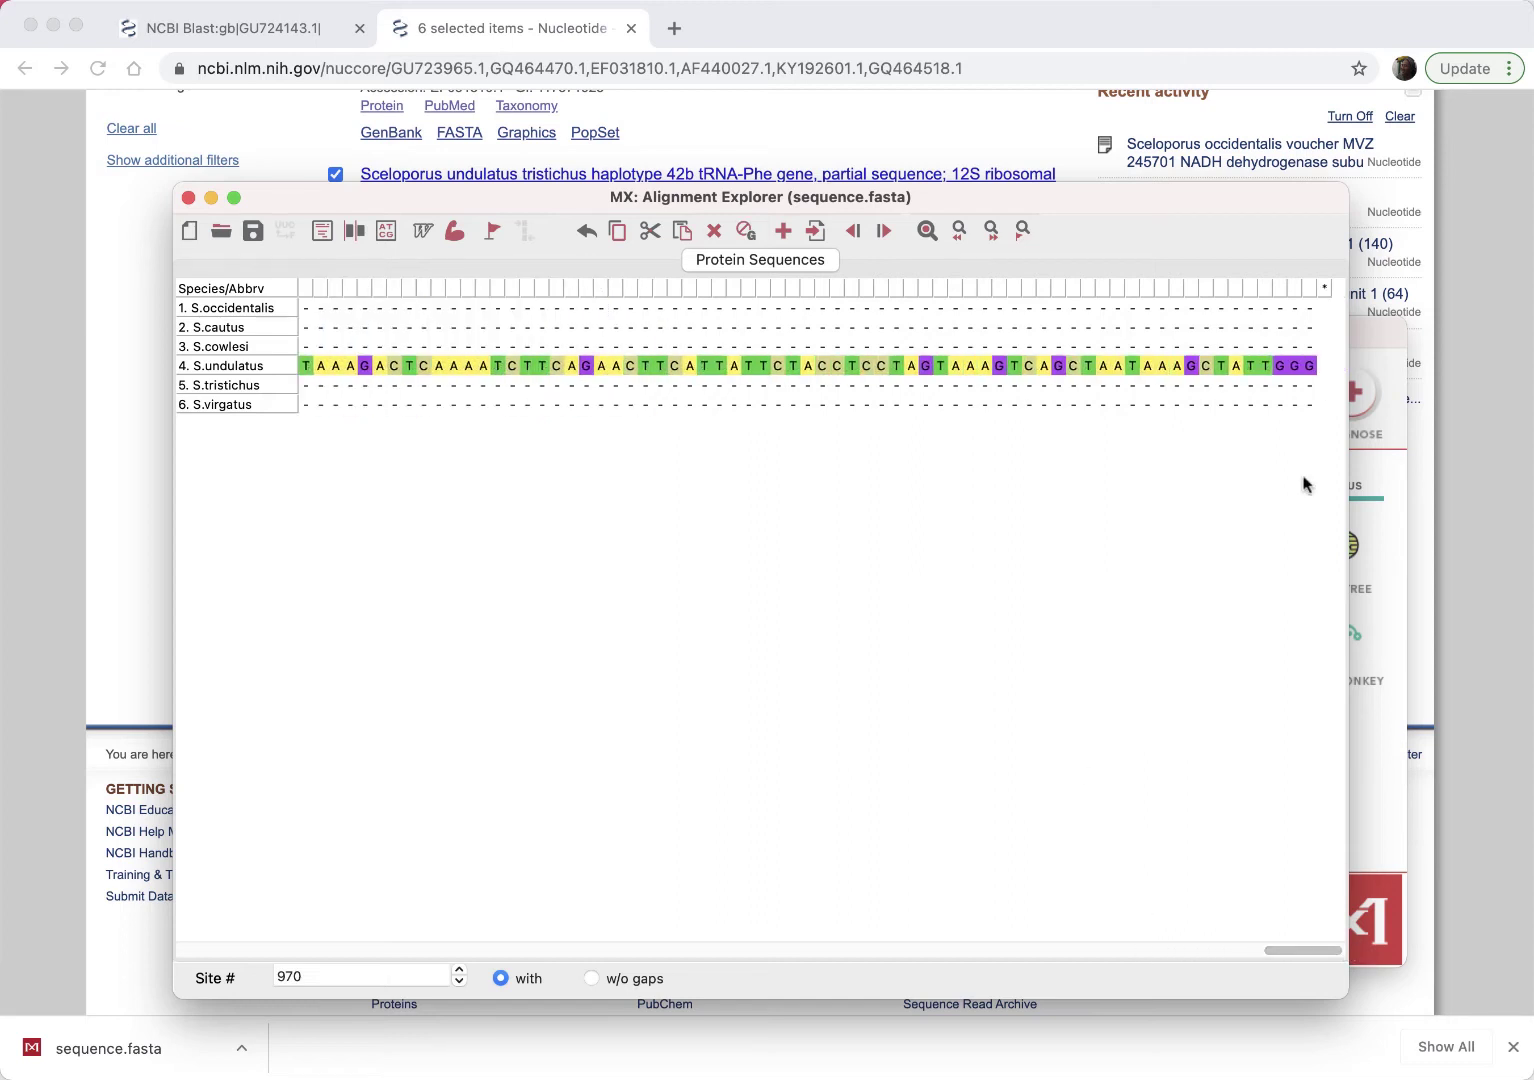
left_click(1309, 404, "shift")
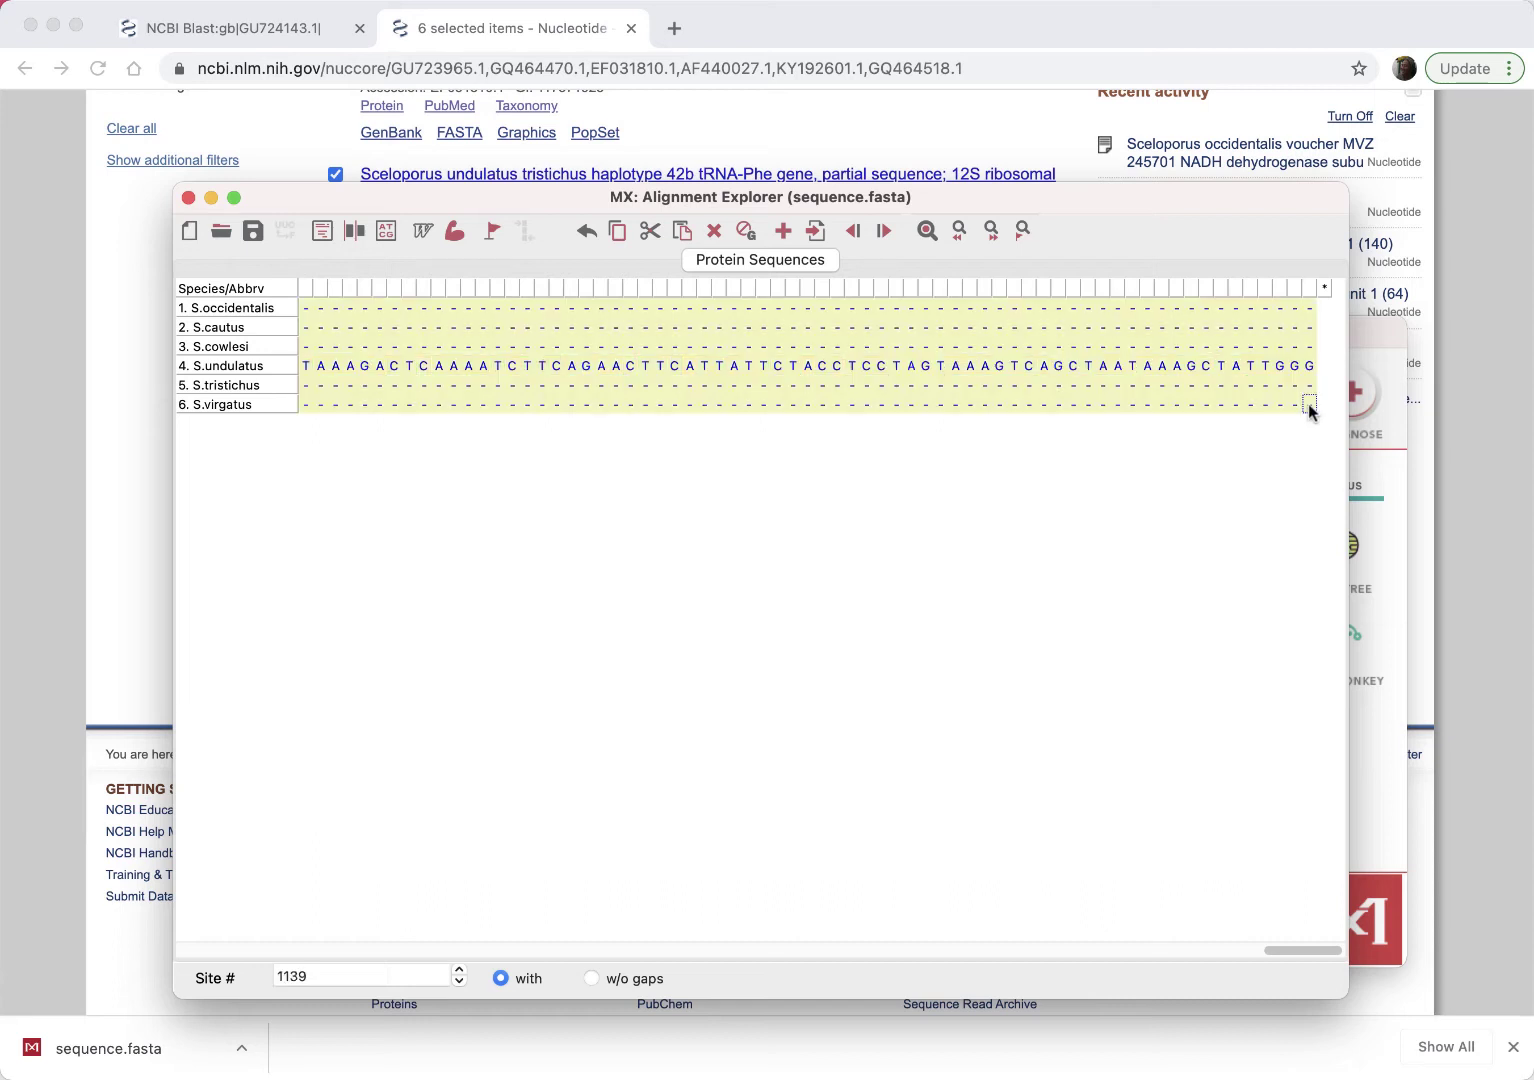
left_click(713, 231)
Save the trimmed alignment session as Sceloporus.mas in Downloads and move the Alignment Explorer aside to uncover the main MEGA window
left_click_drag(1298, 948, 1070, 952)
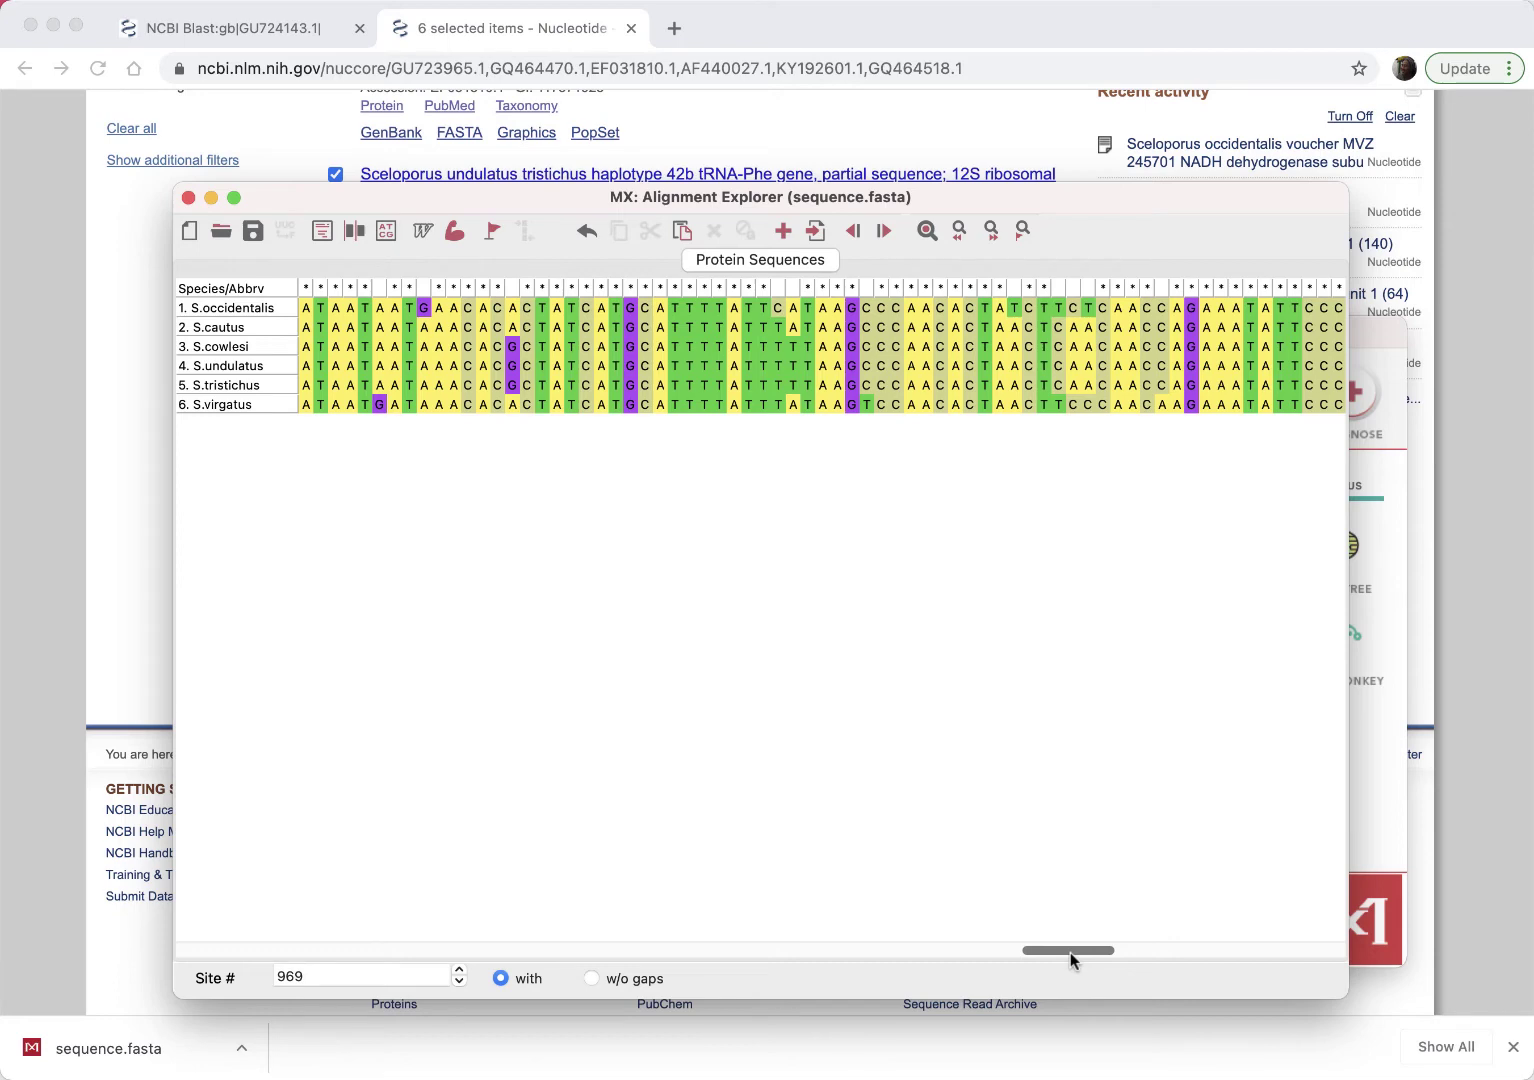
left_click_drag(1071, 952, 323, 944)
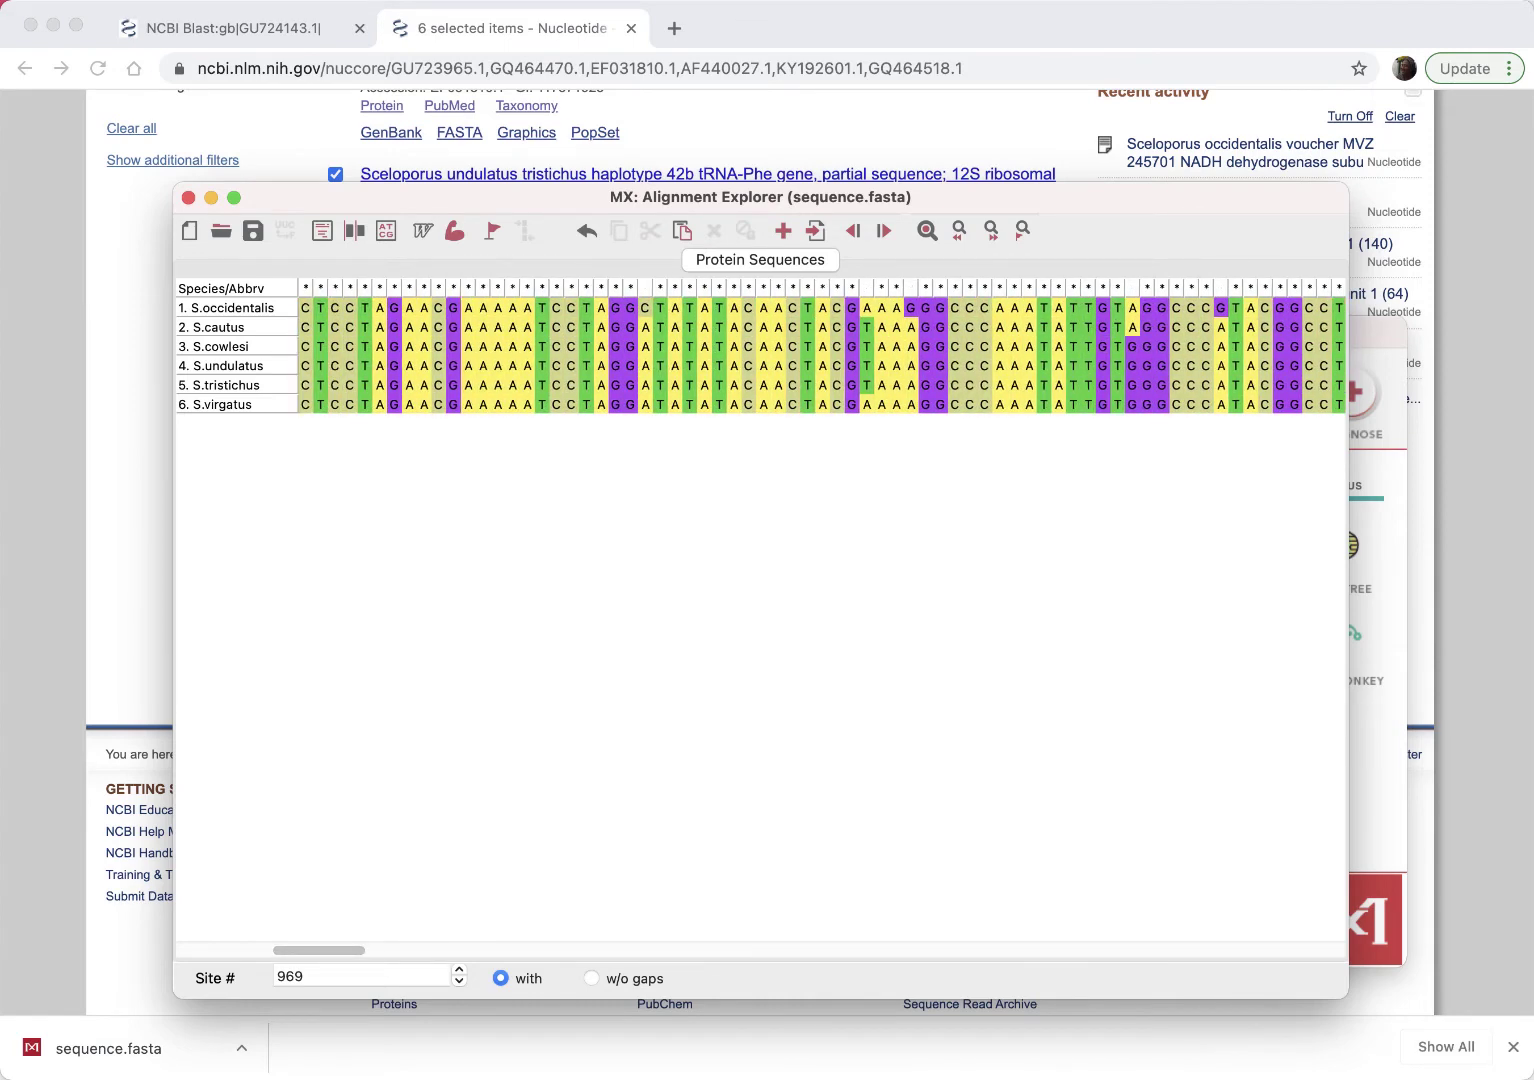
left_click(0, 0)
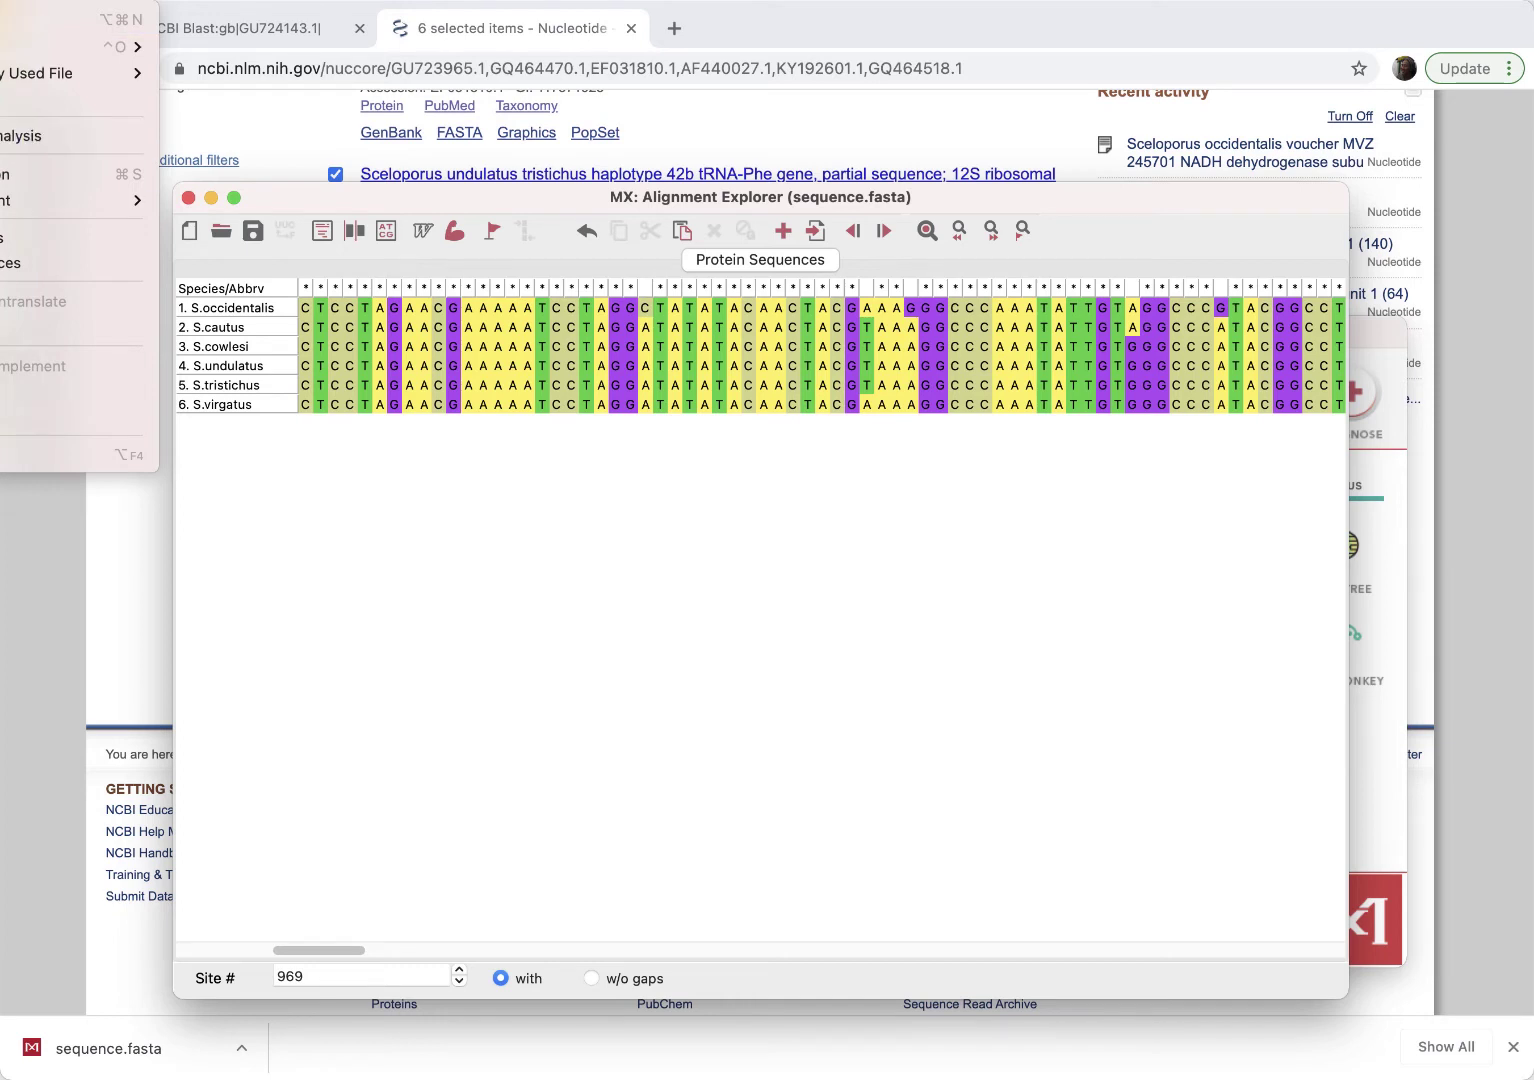
left_click(128, 176)
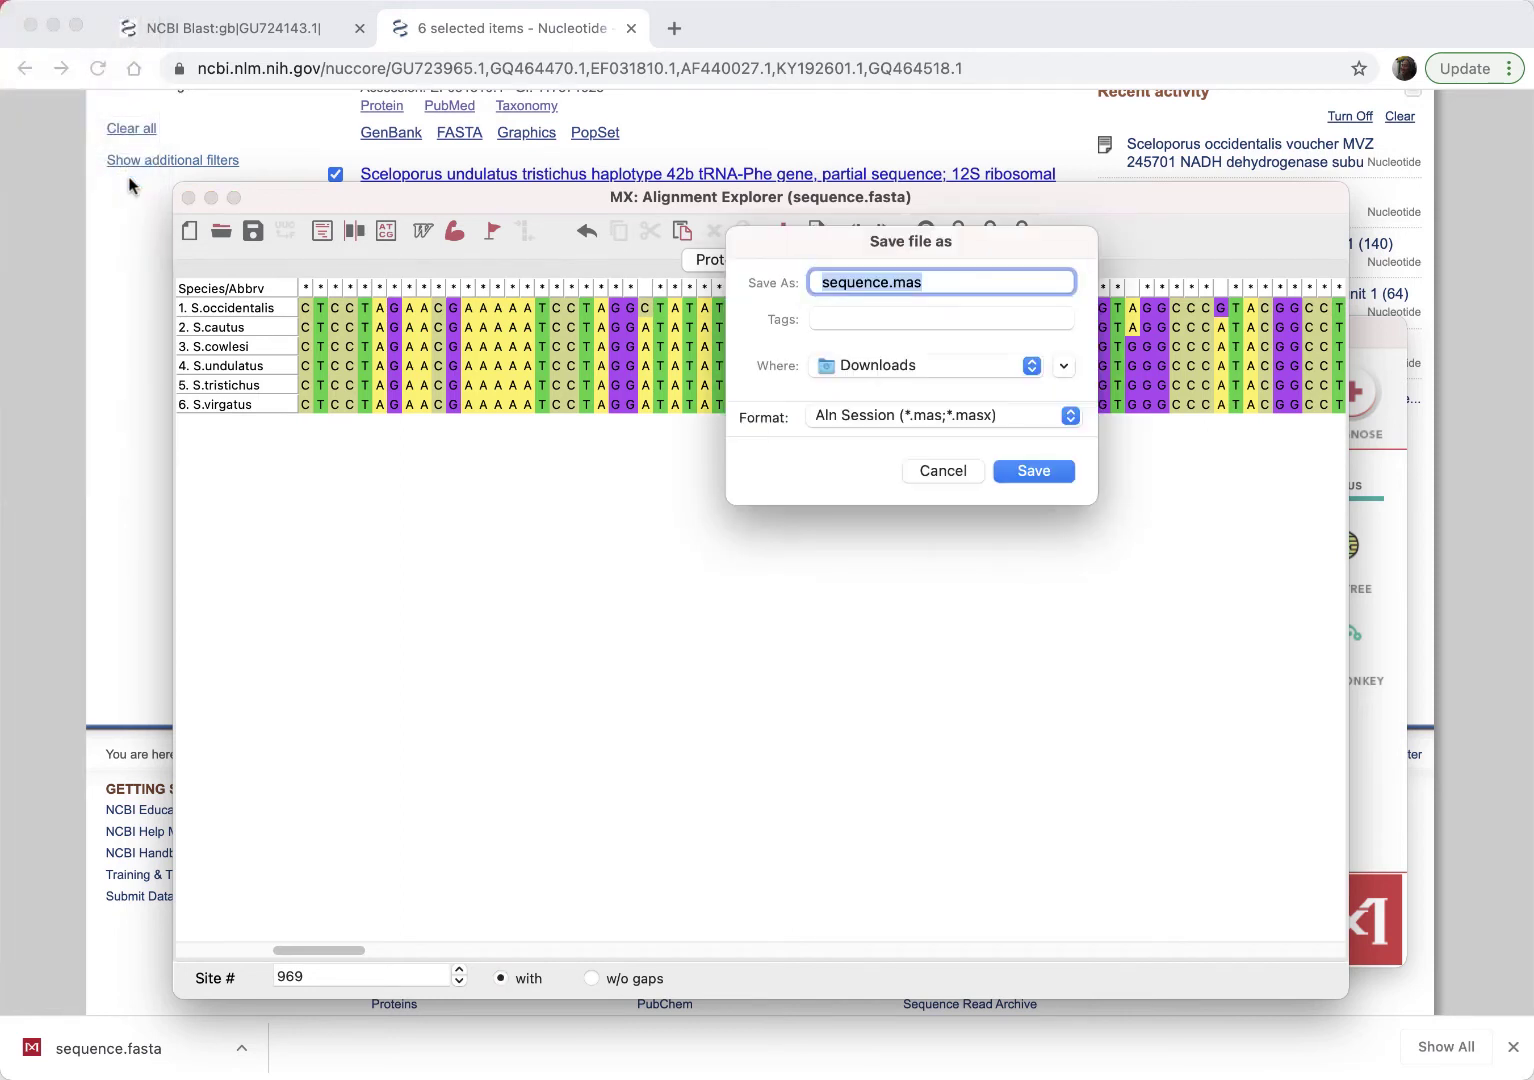
left_click(887, 282)
left_click_drag(887, 282, 828, 281)
type("Sch")
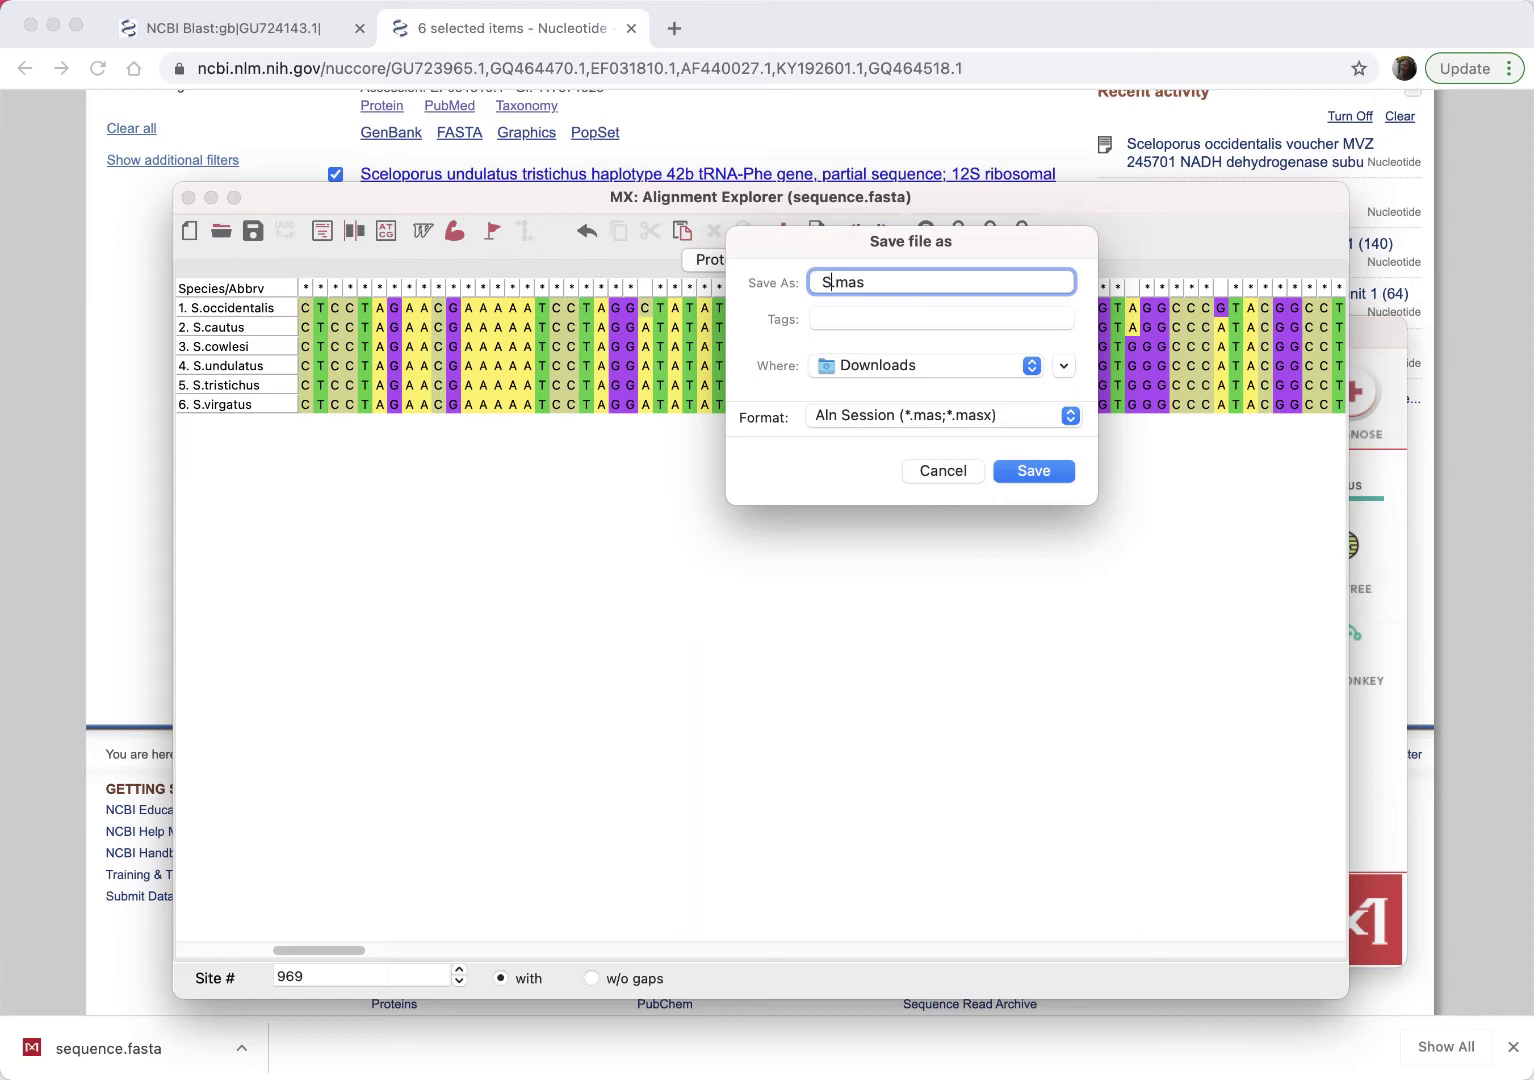
key("BackSpace")
type("eloporus")
left_click(1033, 470)
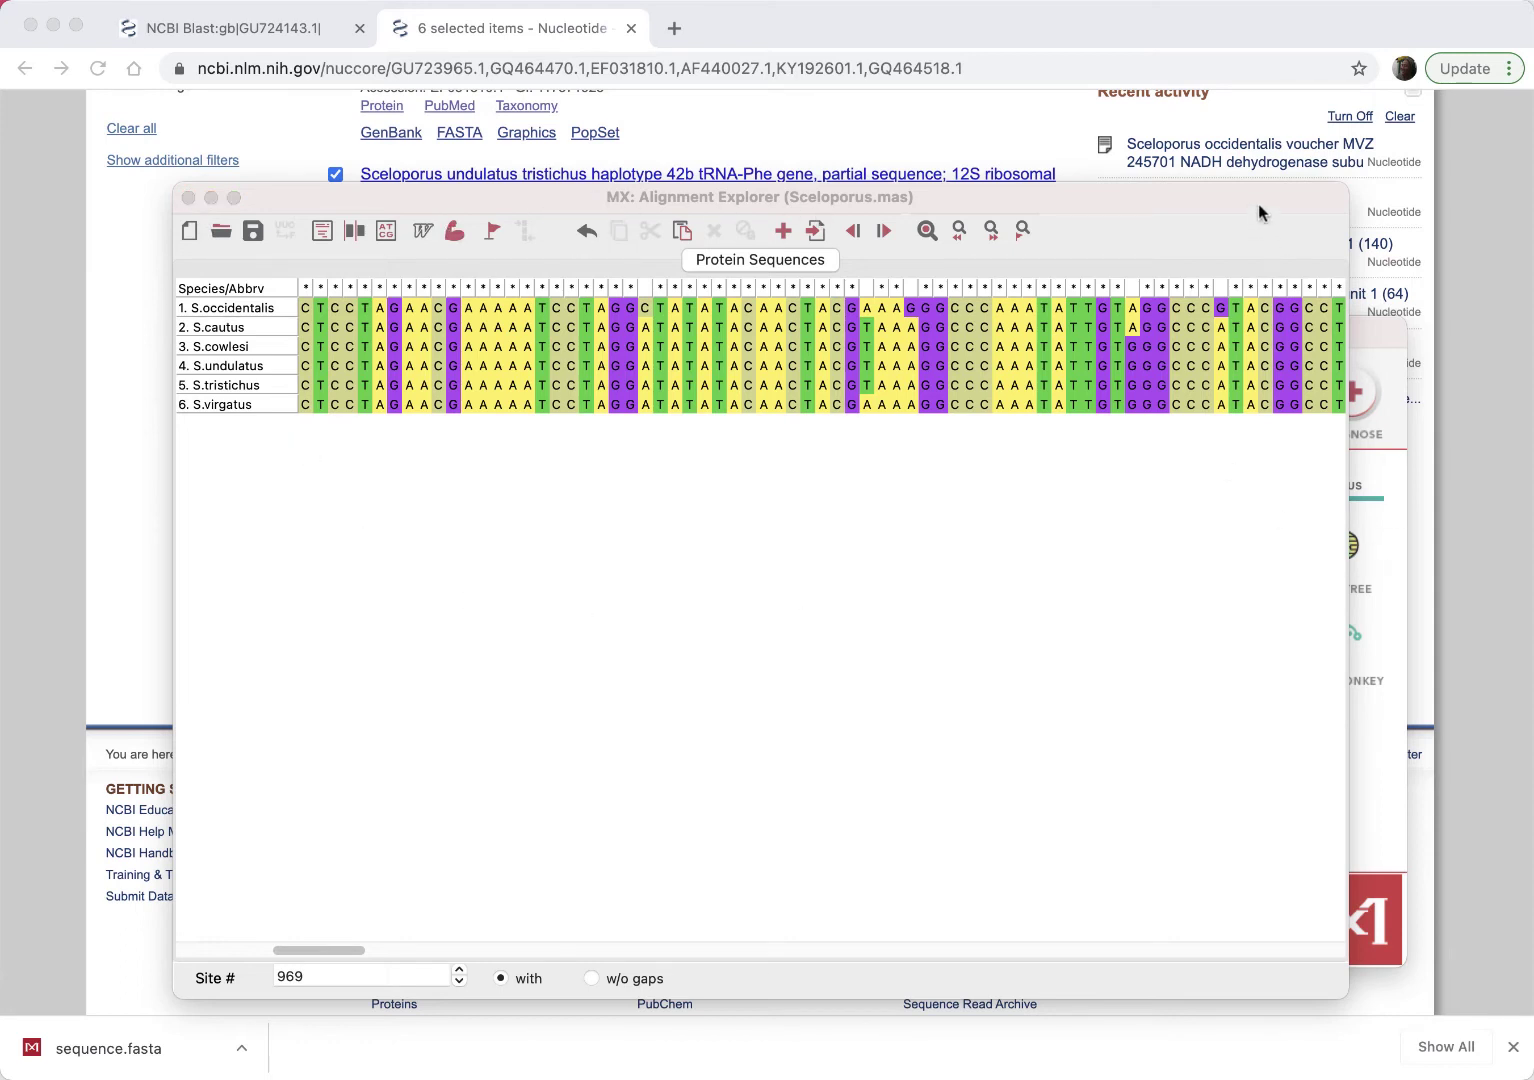
left_click_drag(1258, 203, 1078, 147)
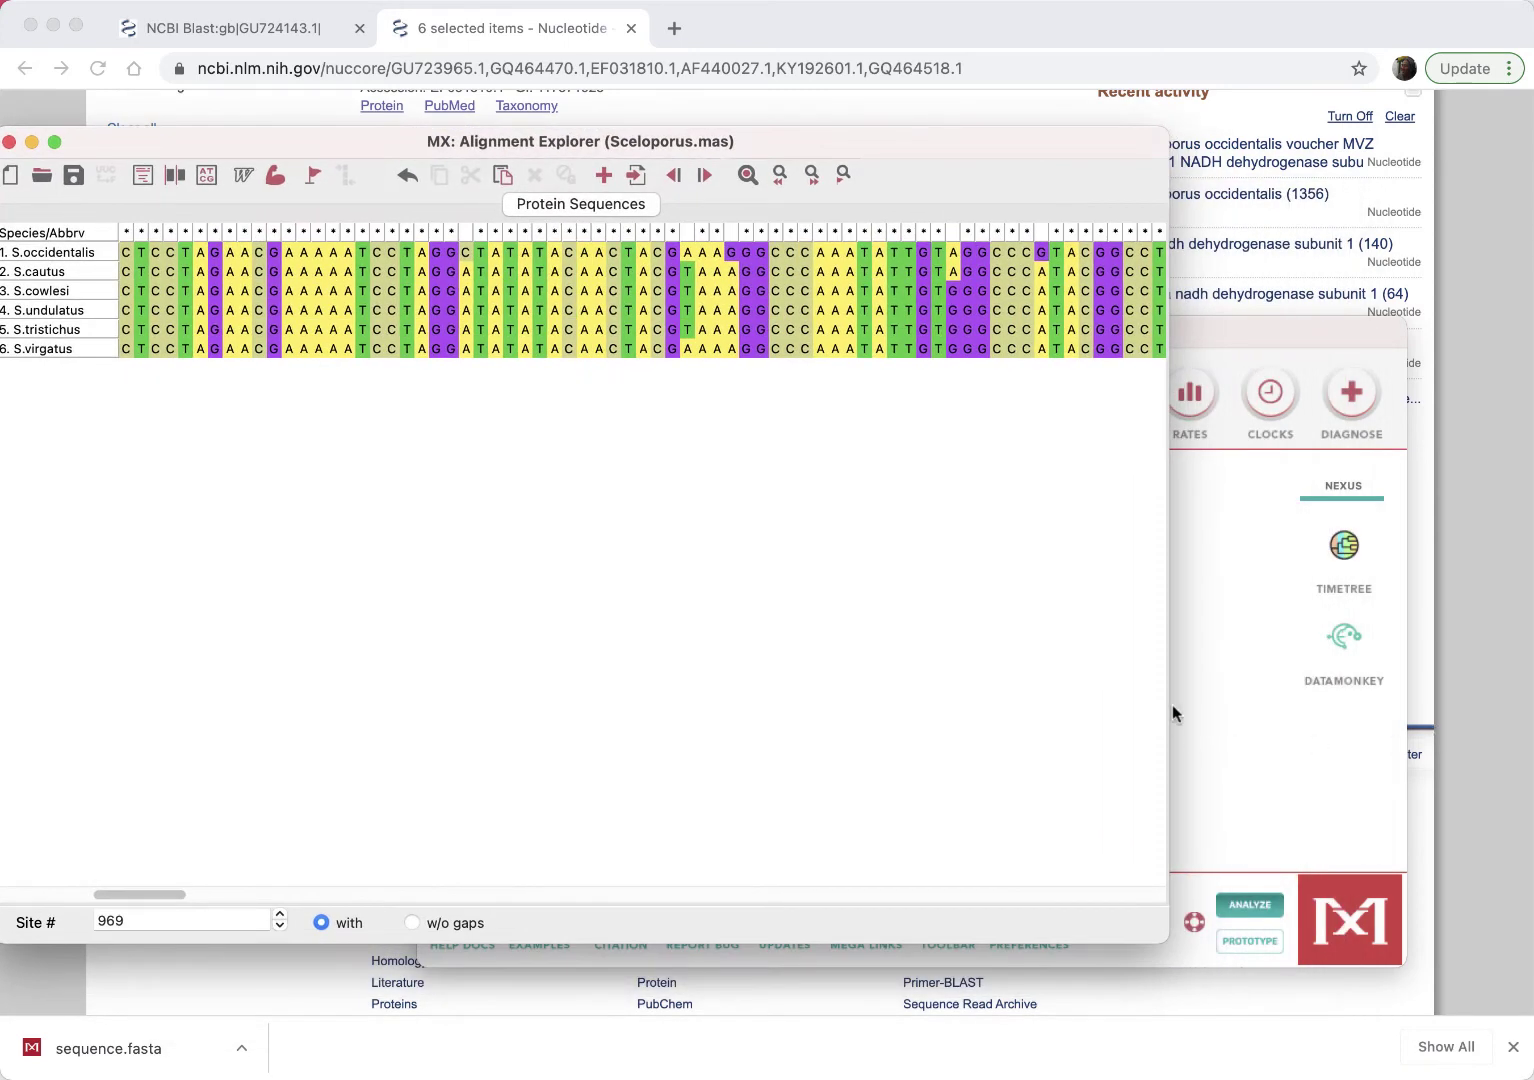
left_click(1211, 669)
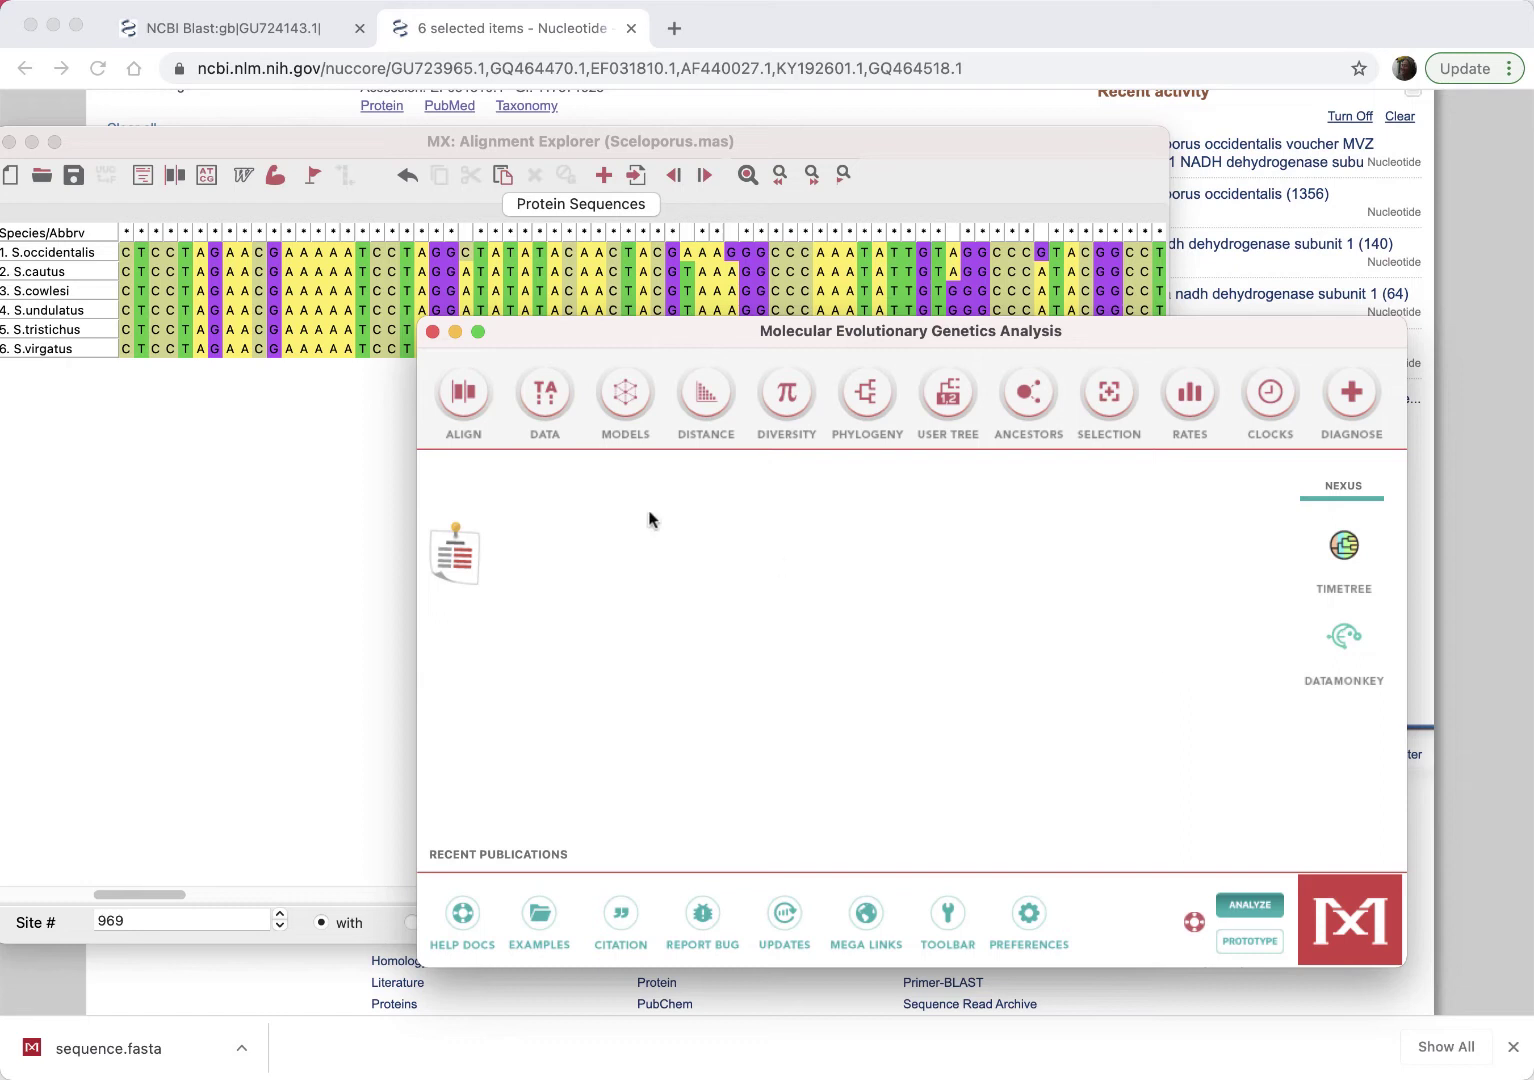
left_click(547, 401)
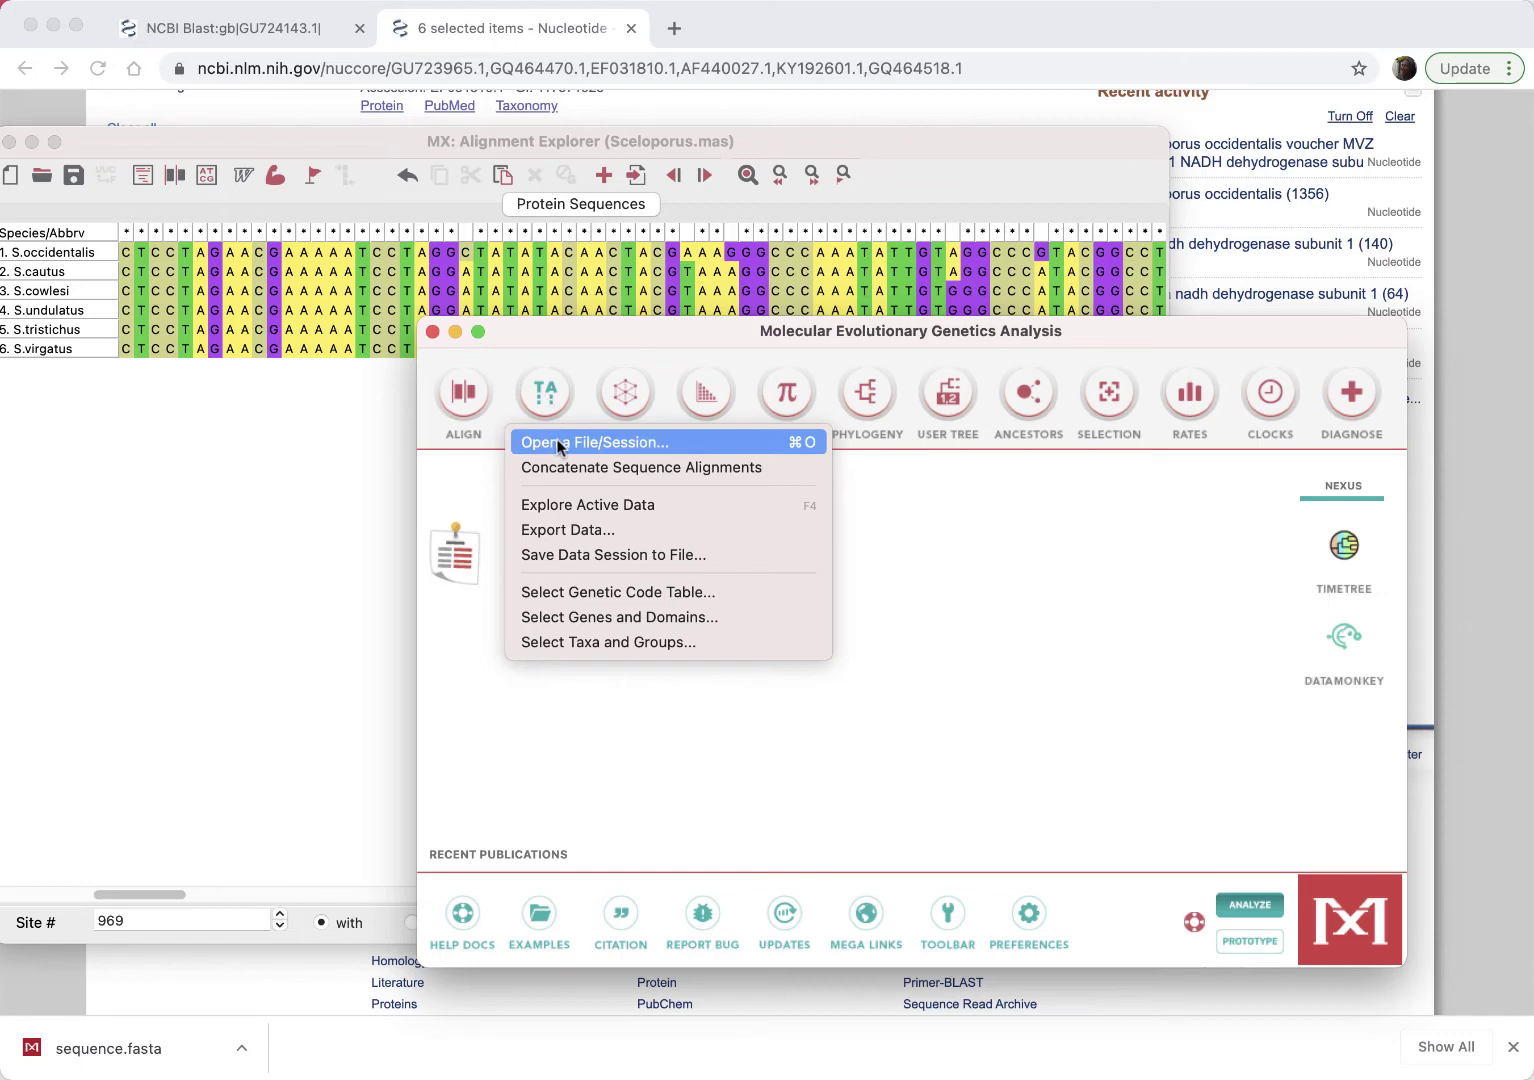
left_click(557, 443)
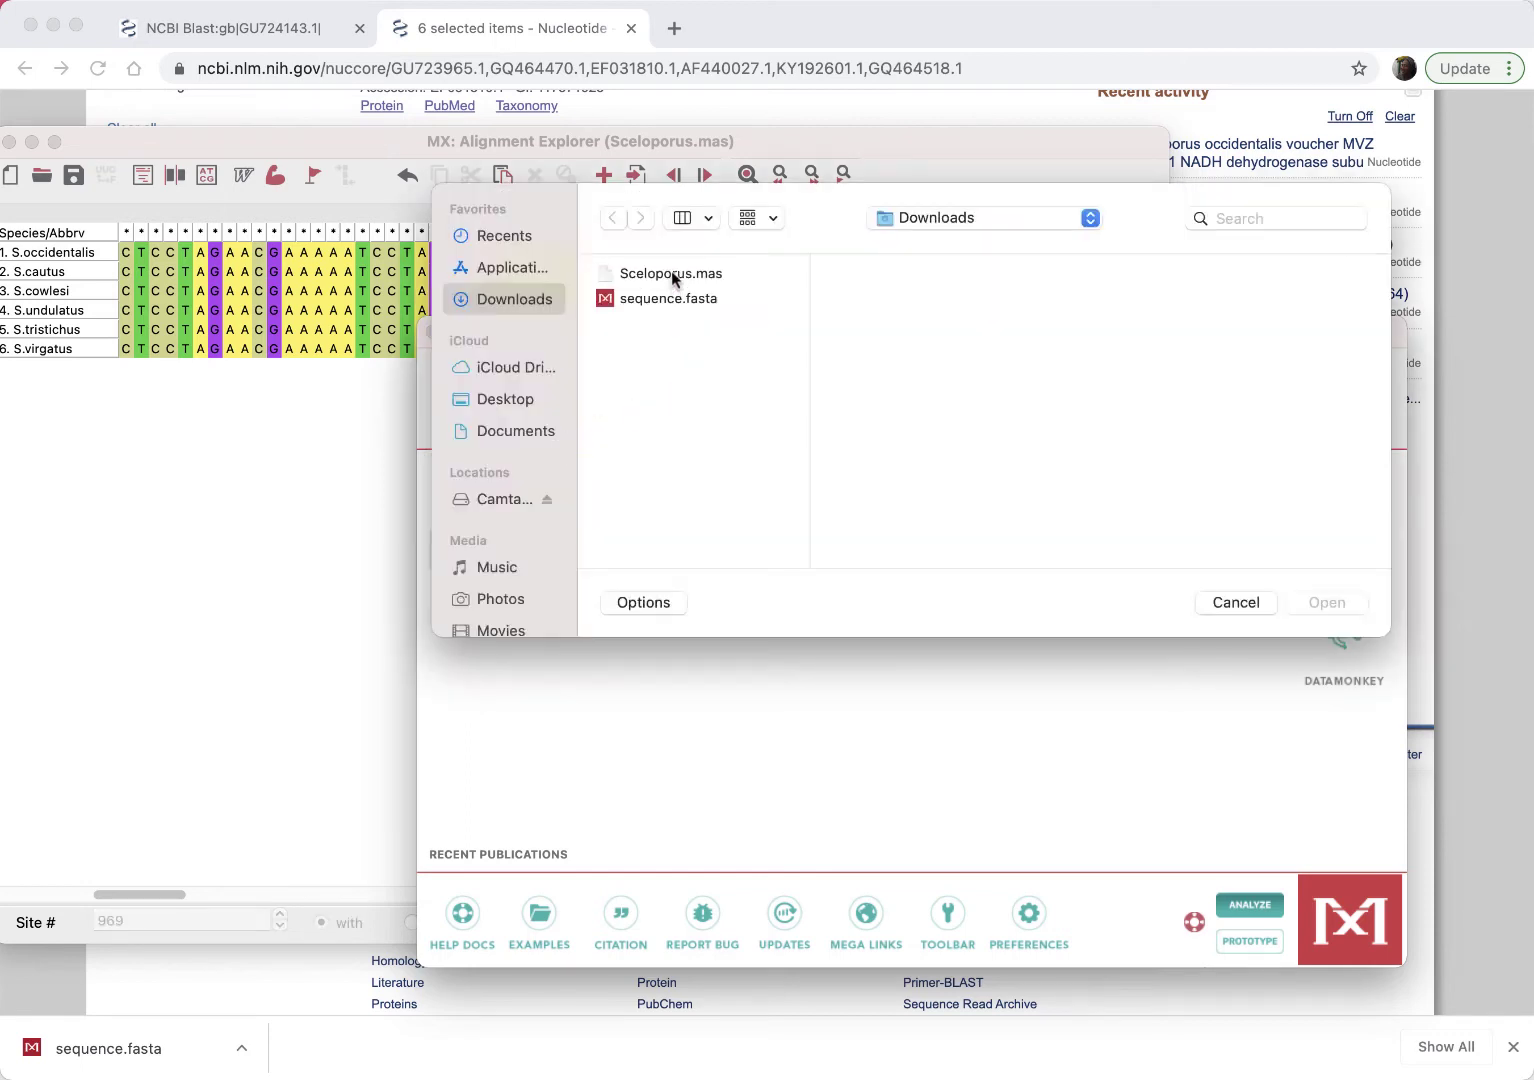
left_click(1216, 603)
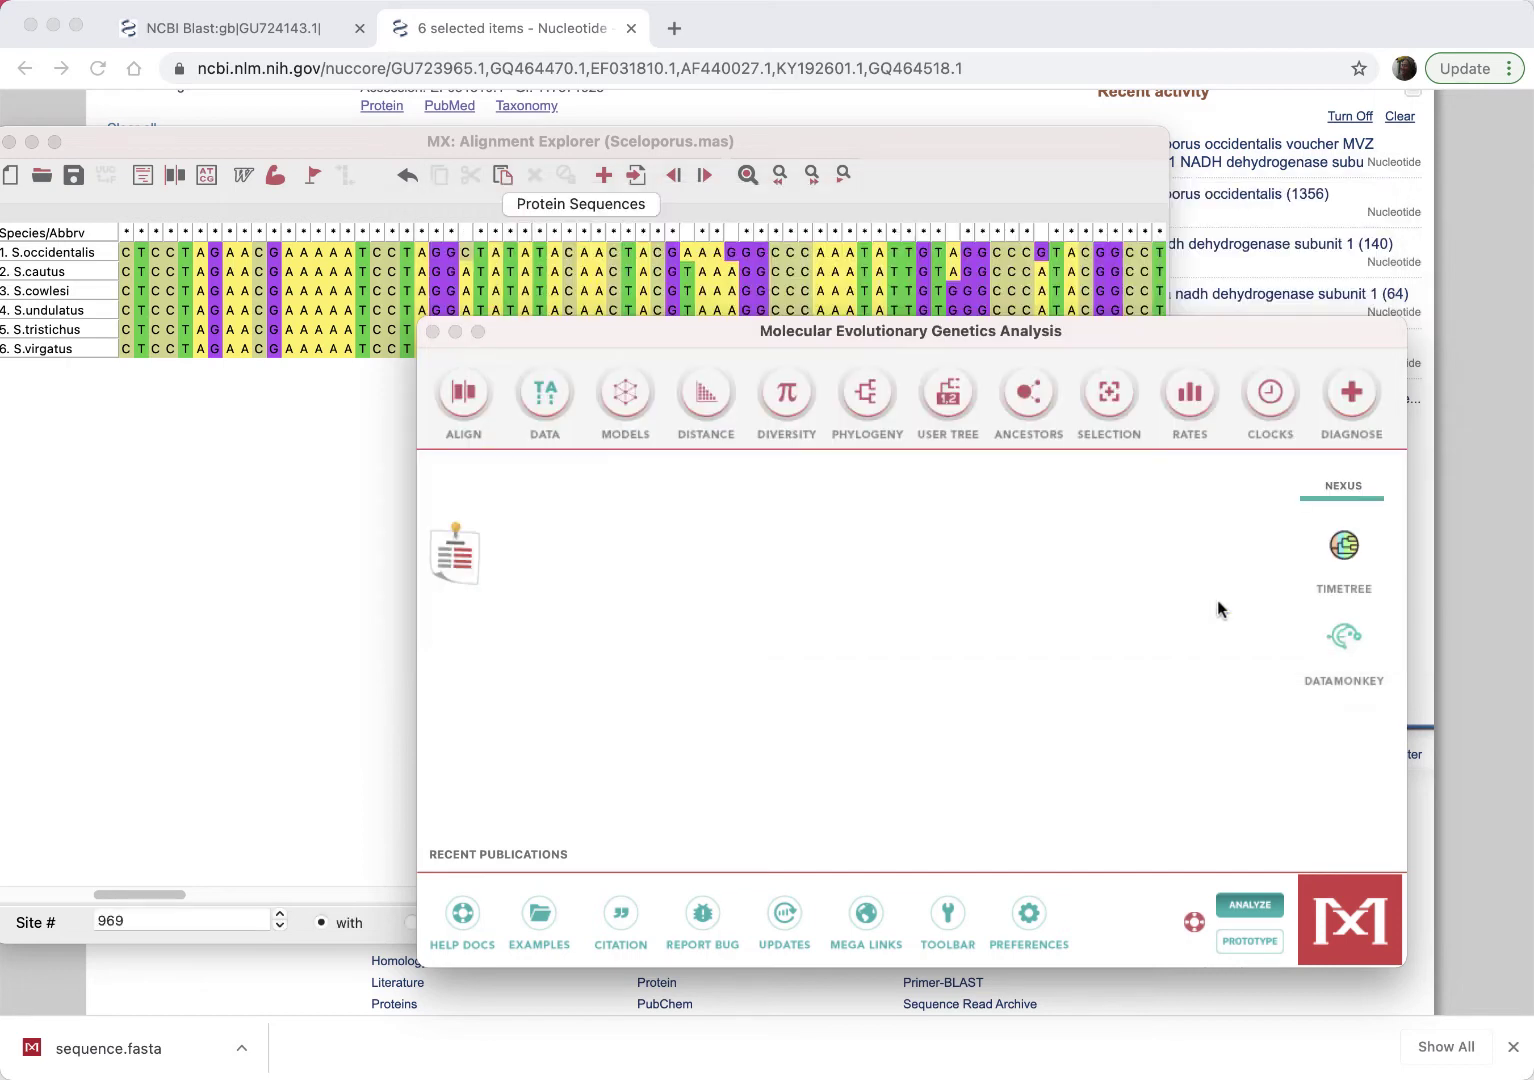
left_click(292, 485)
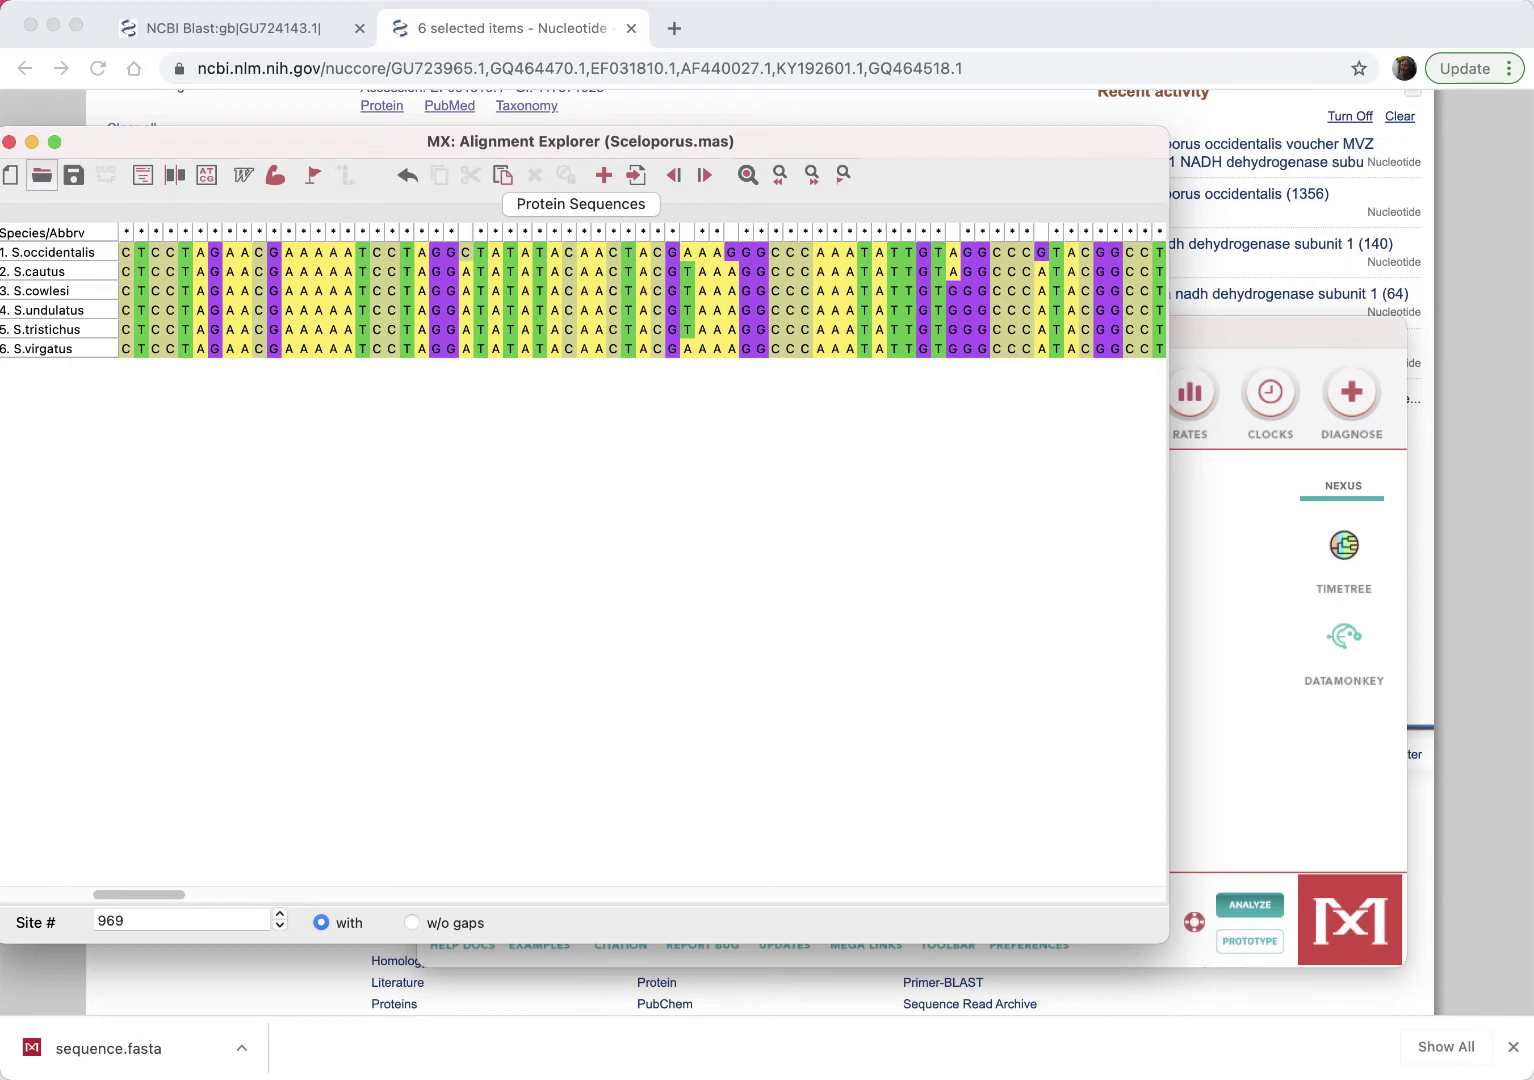
Export the alignment in MEGA format as Sceloporus.meg in the Downloads folder
left_click(41, 175)
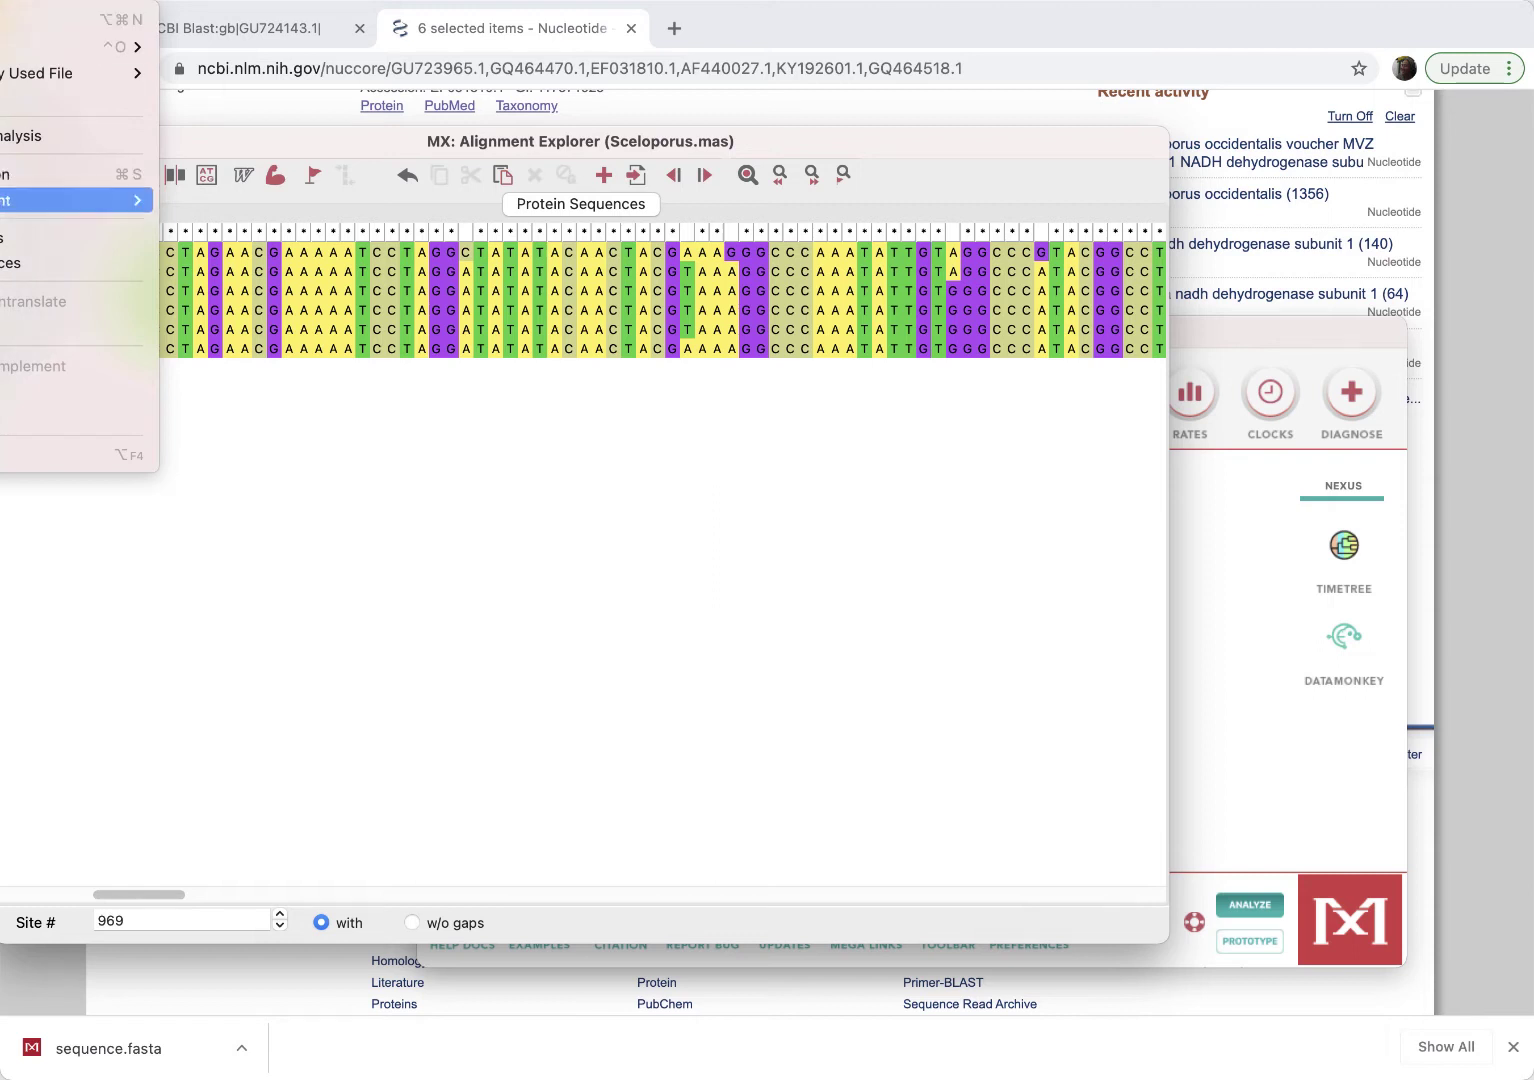
mouse_move(60, 200)
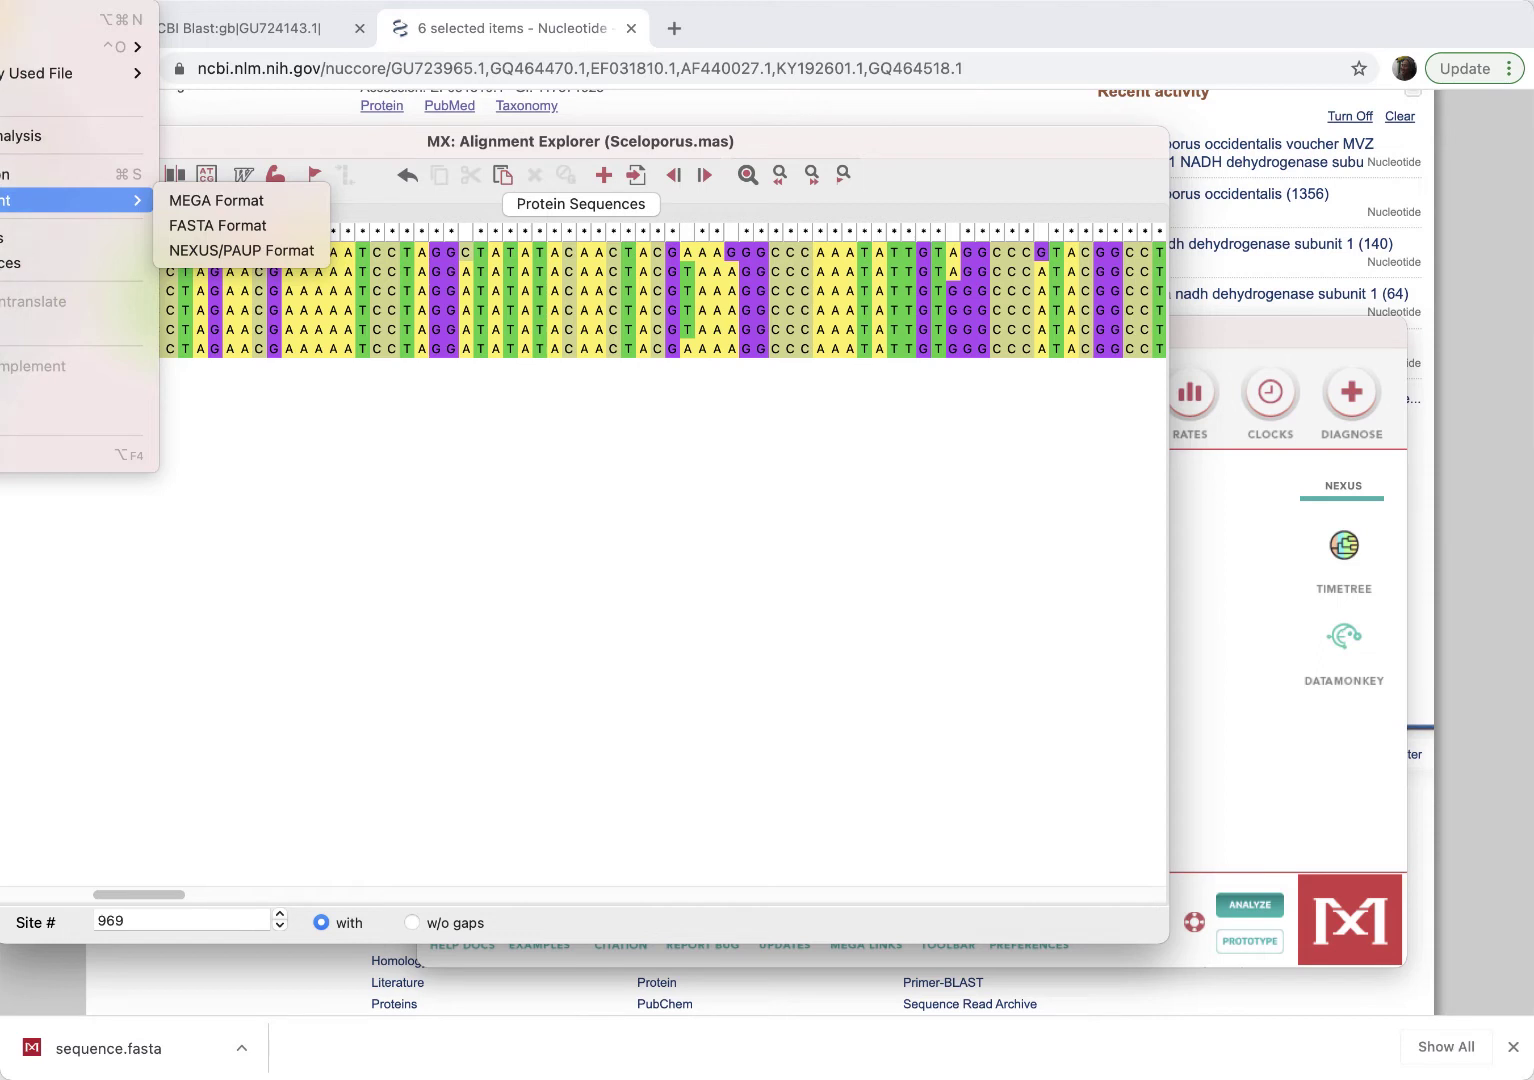
left_click(203, 200)
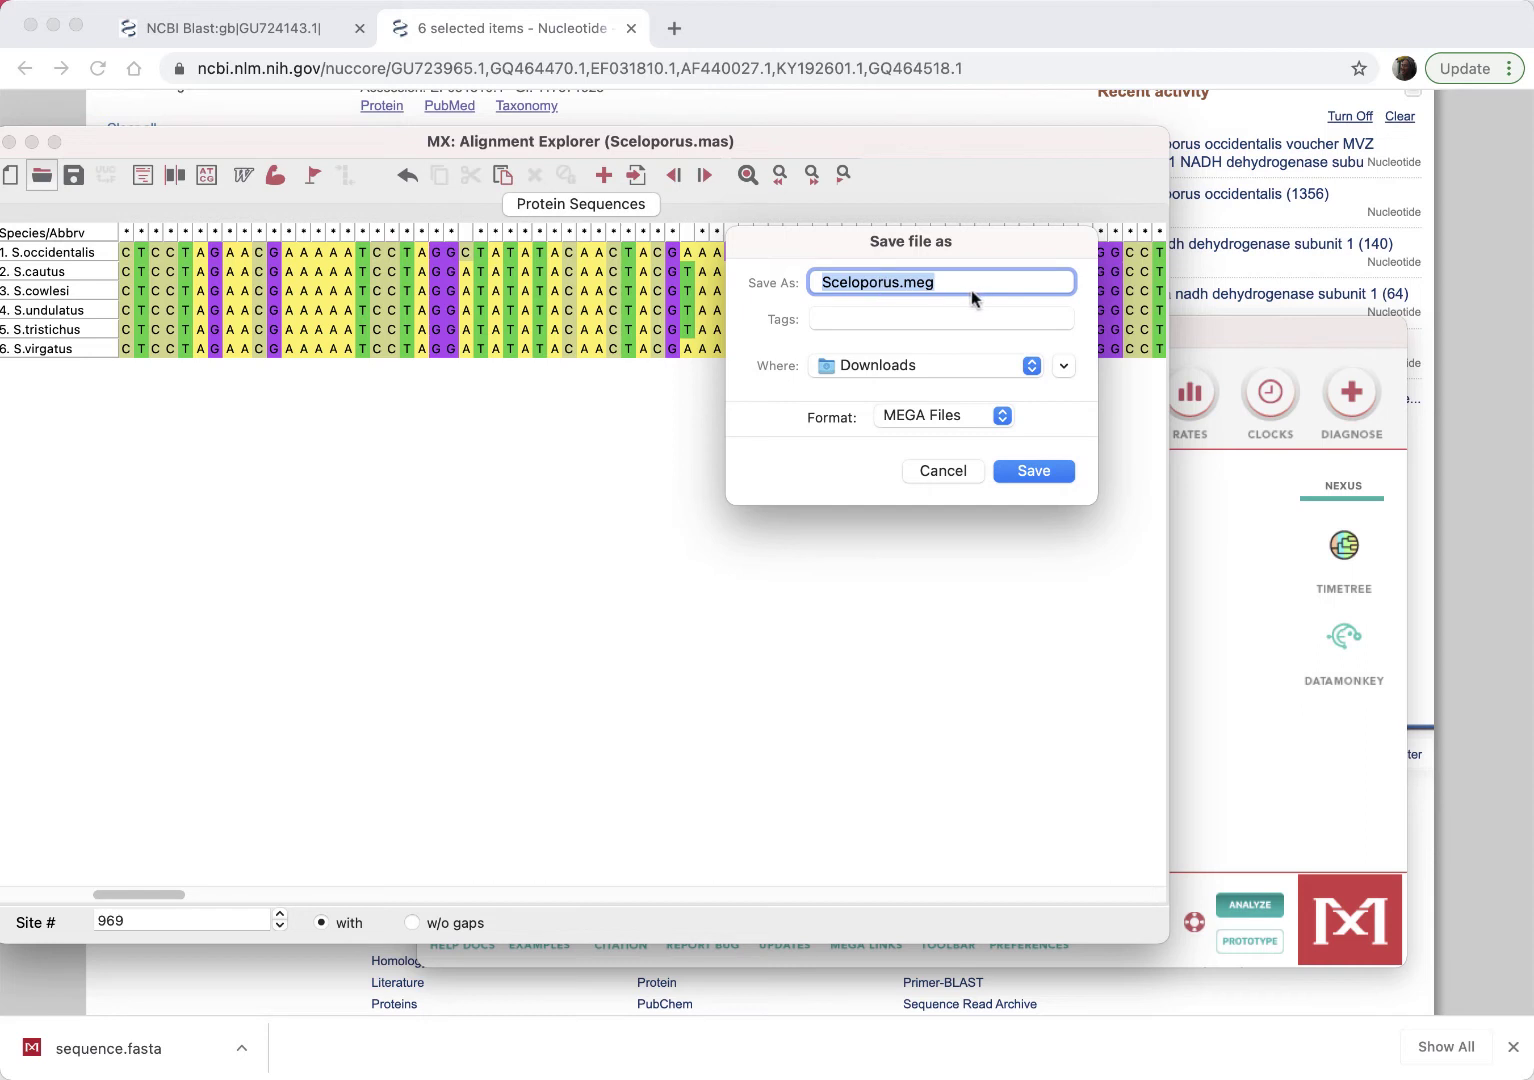
left_click(1025, 470)
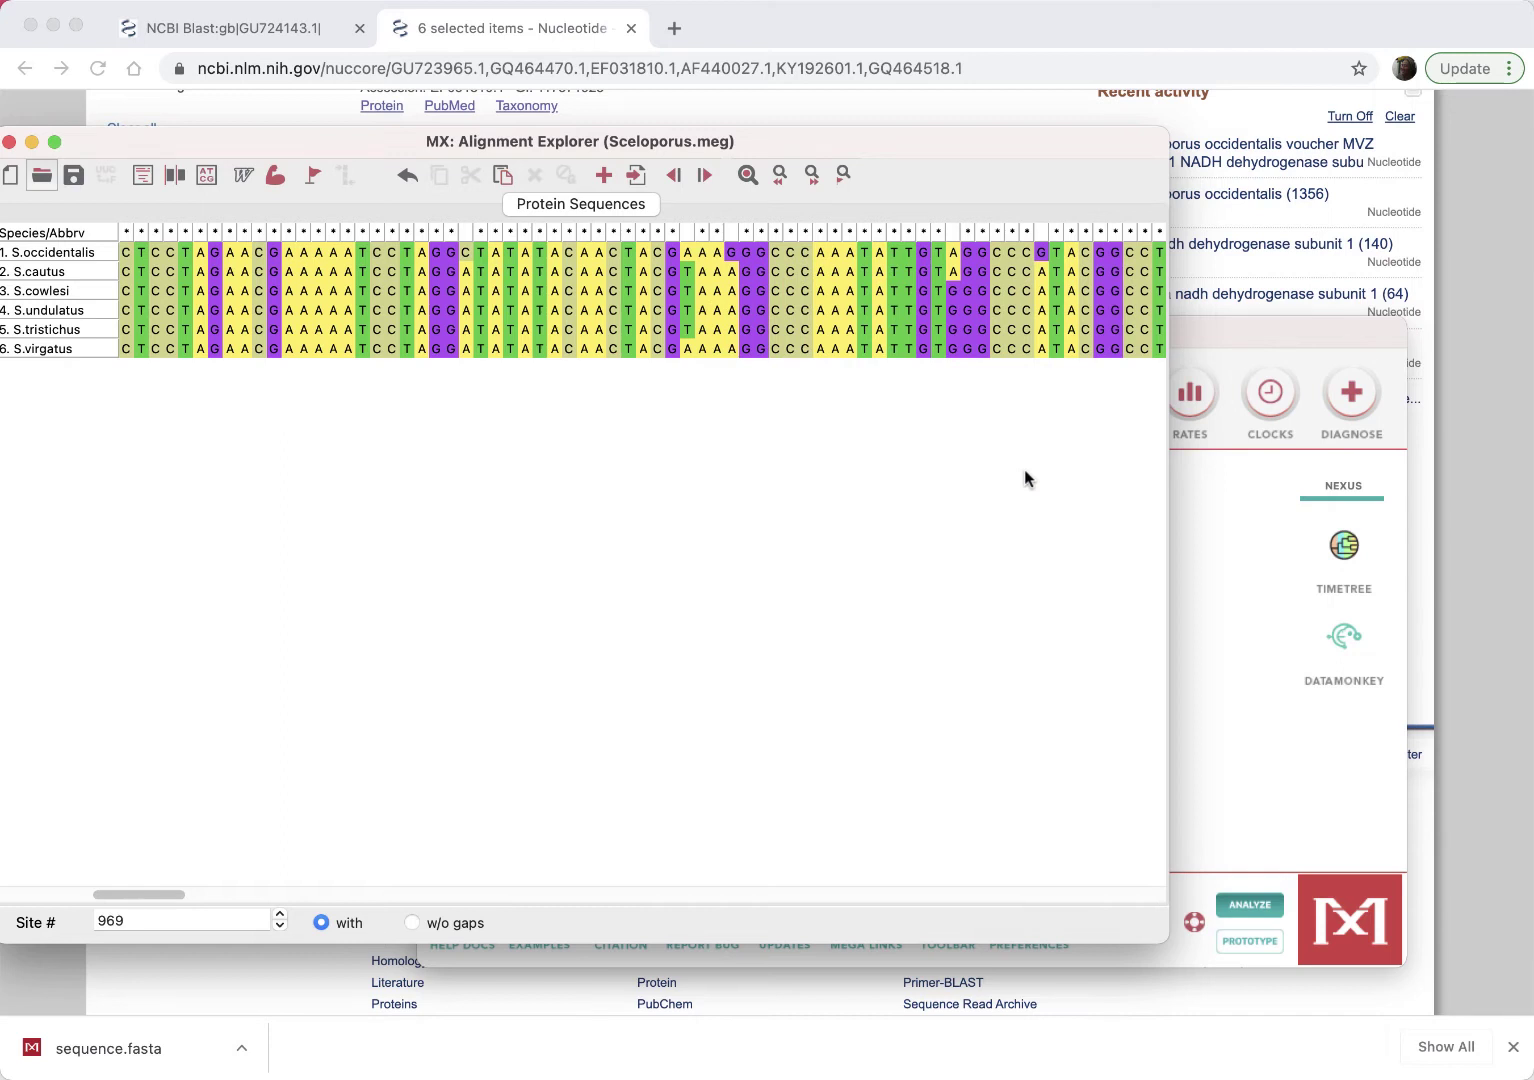
Open Sceloporus.meg from Downloads as the active data in the main MEGA window and move that window fully into view
left_click(1233, 720)
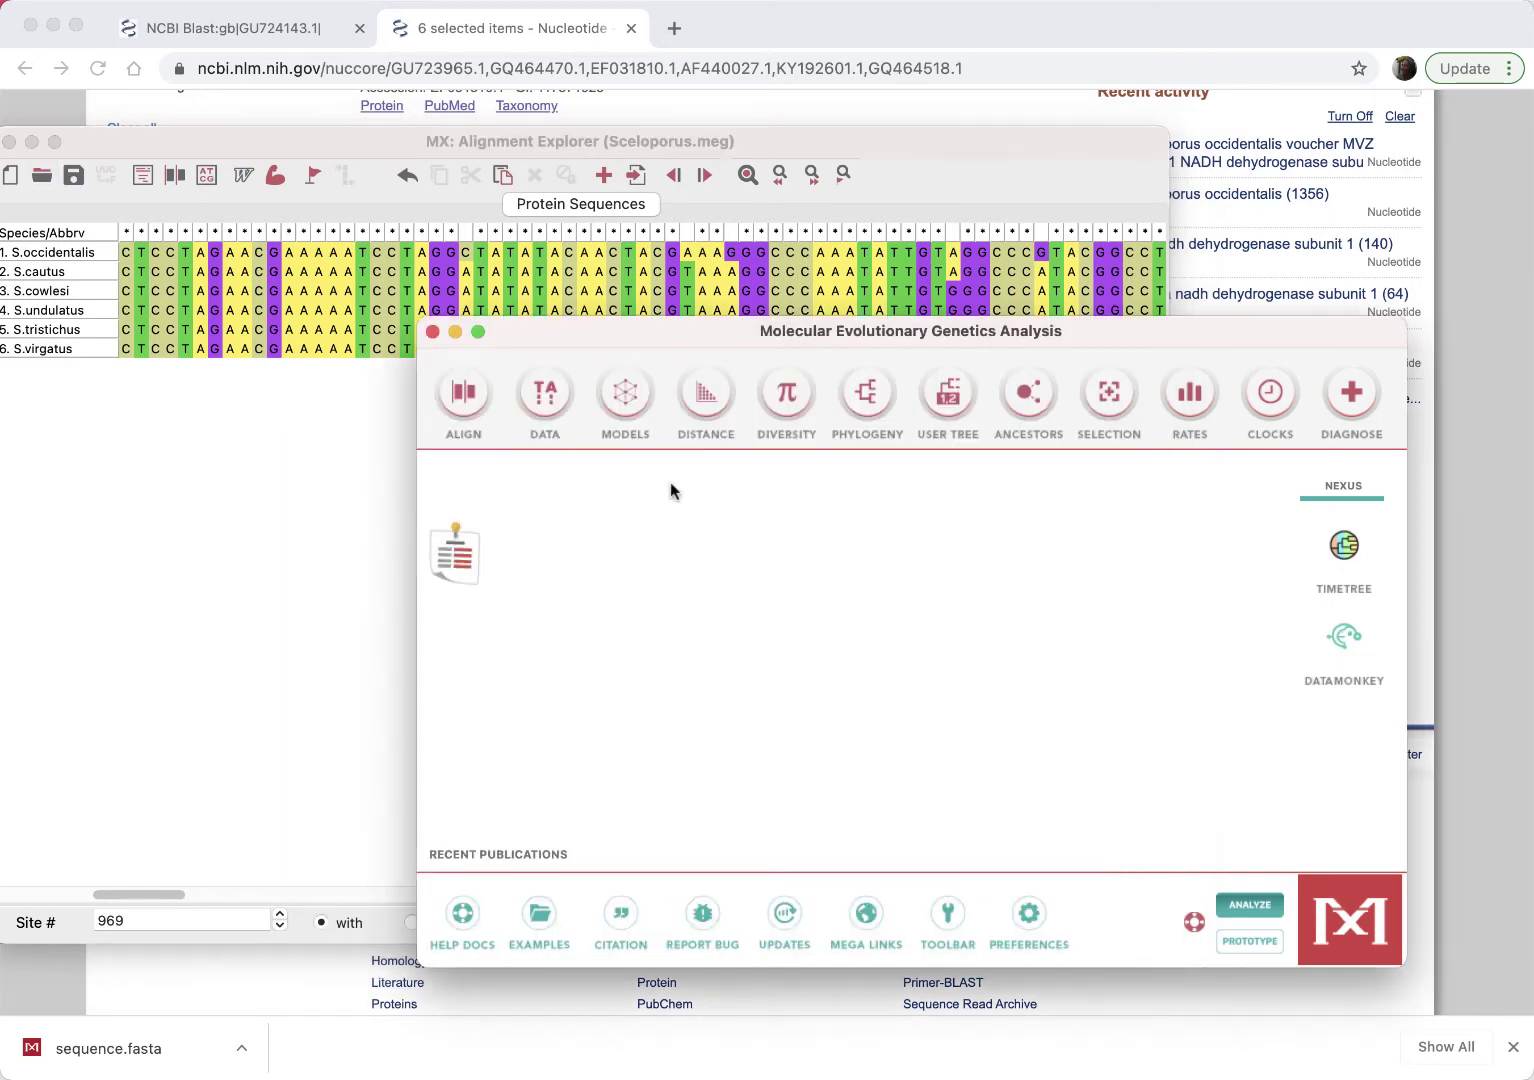
left_click(544, 394)
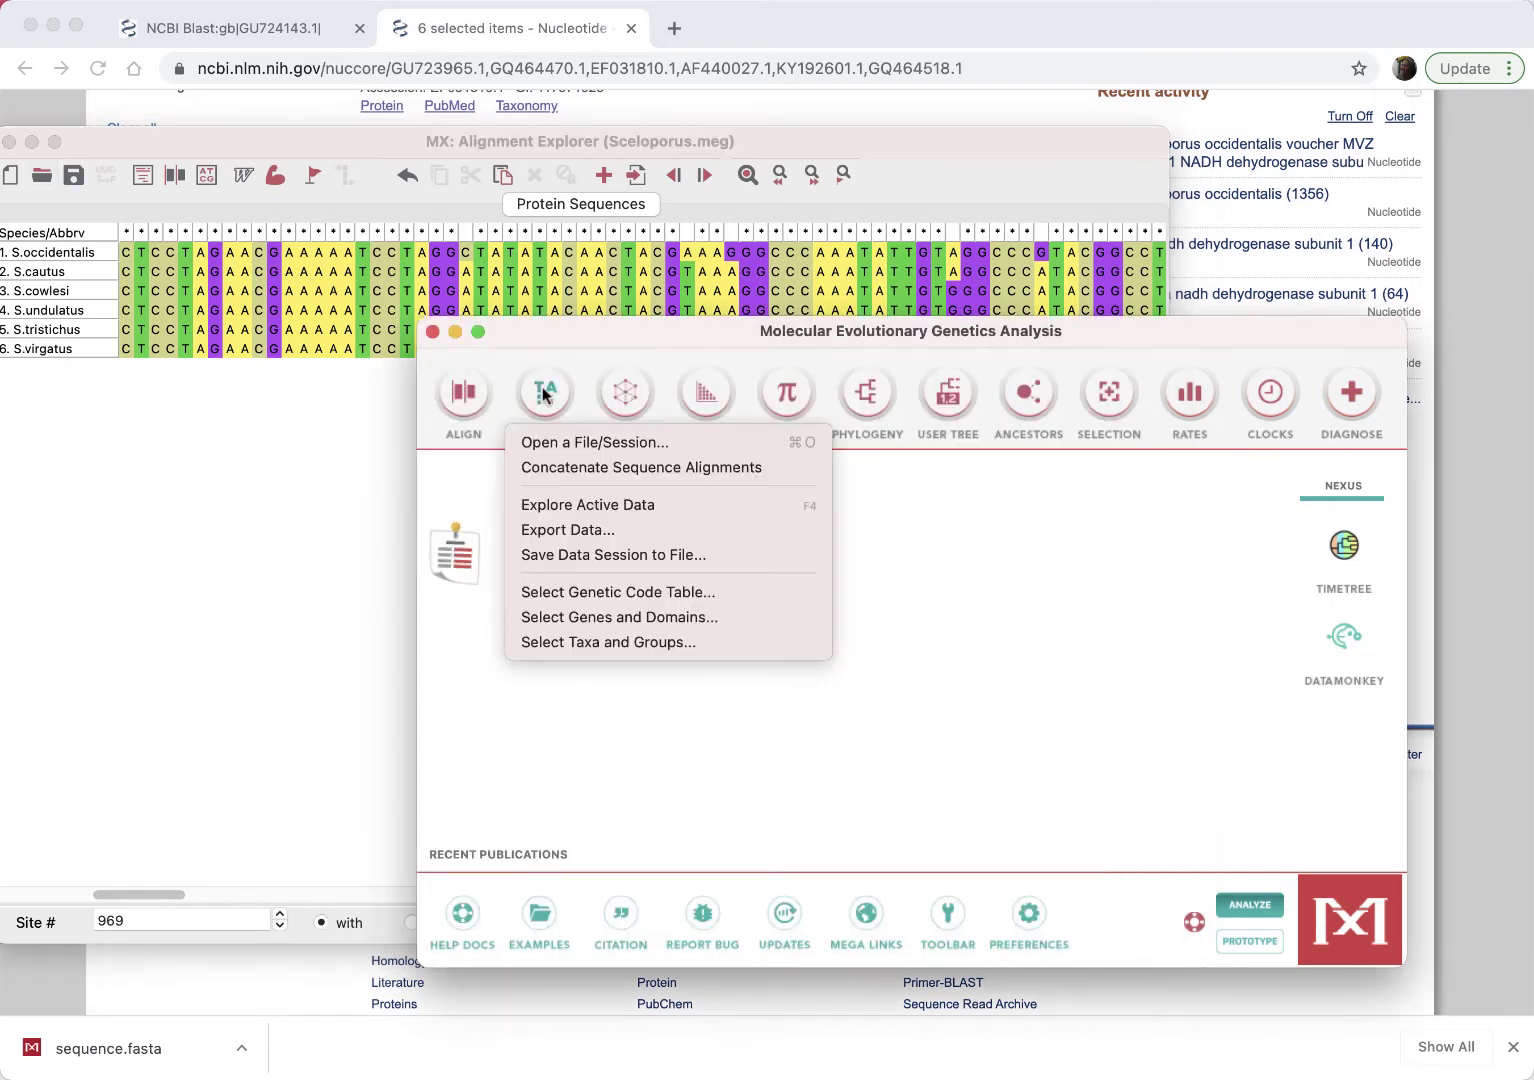
left_click(561, 436)
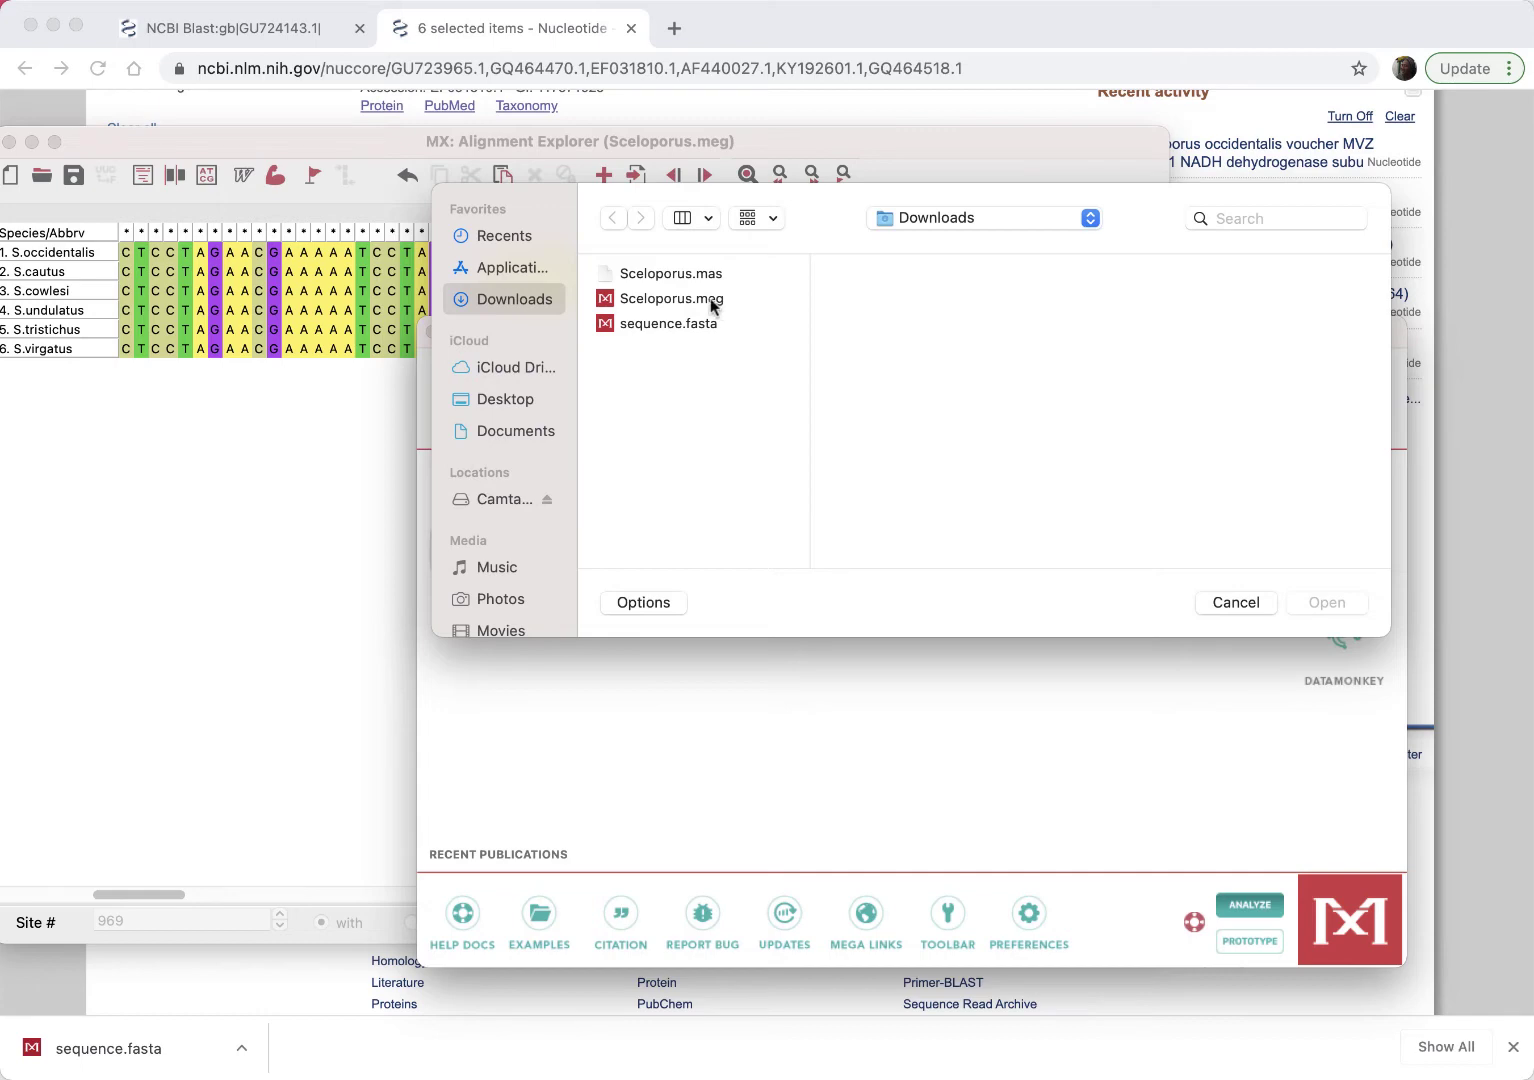
double_click(709, 298)
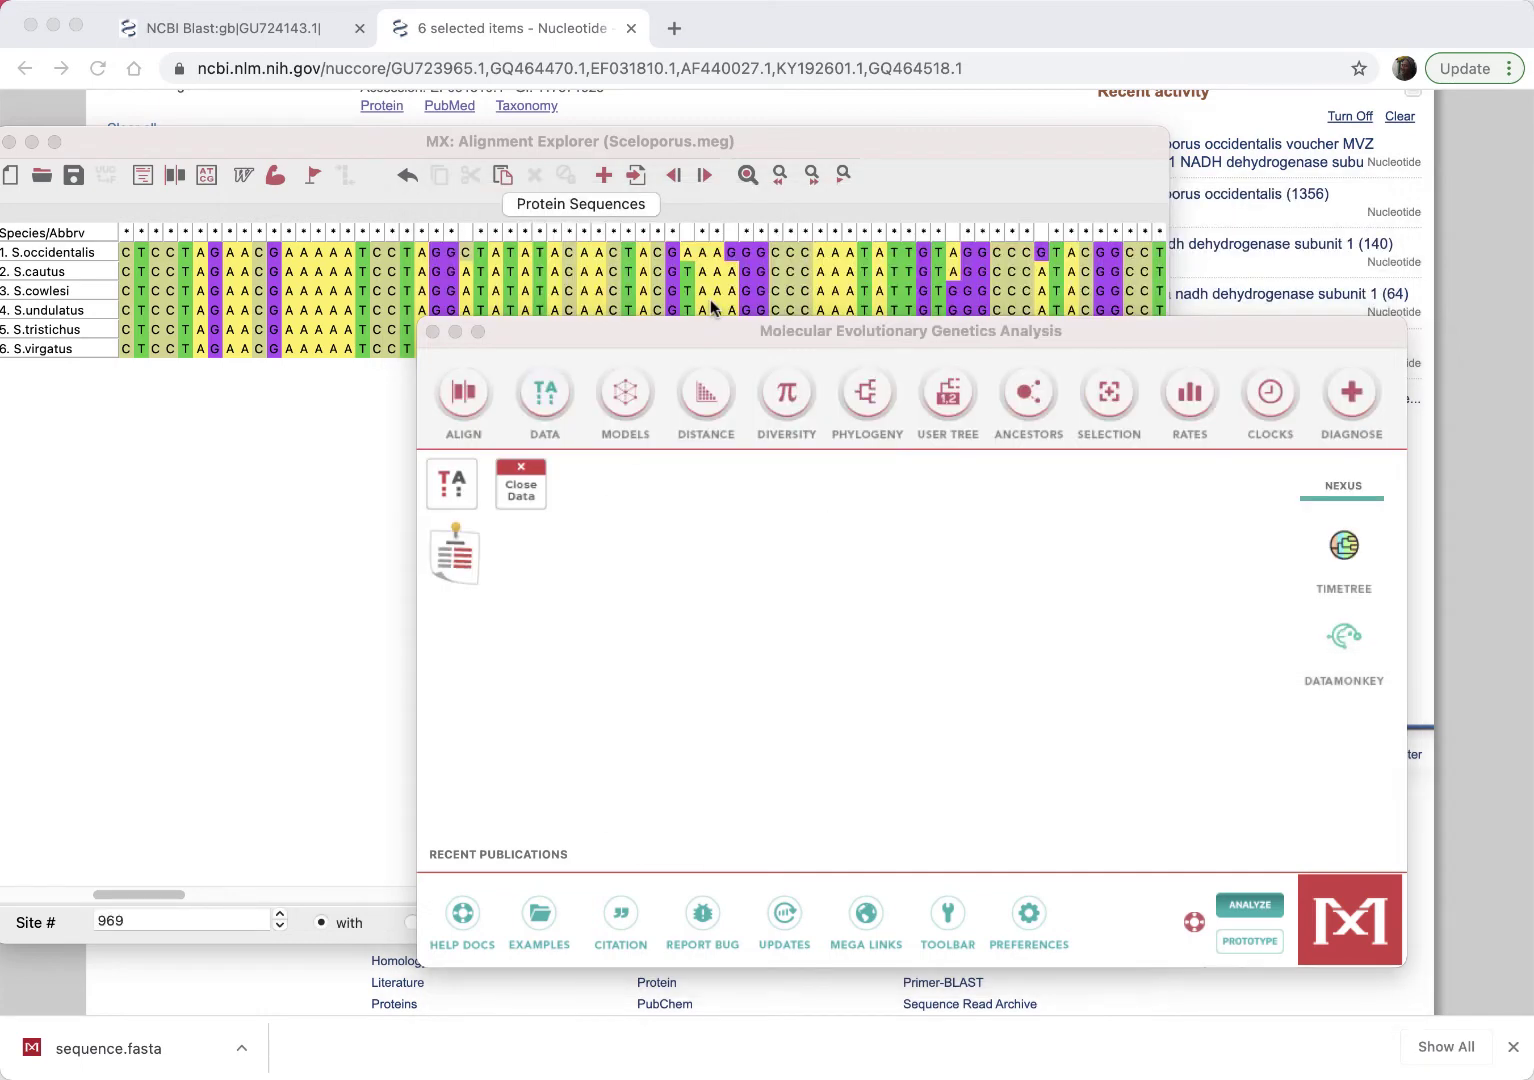
left_click_drag(702, 329, 558, 212)
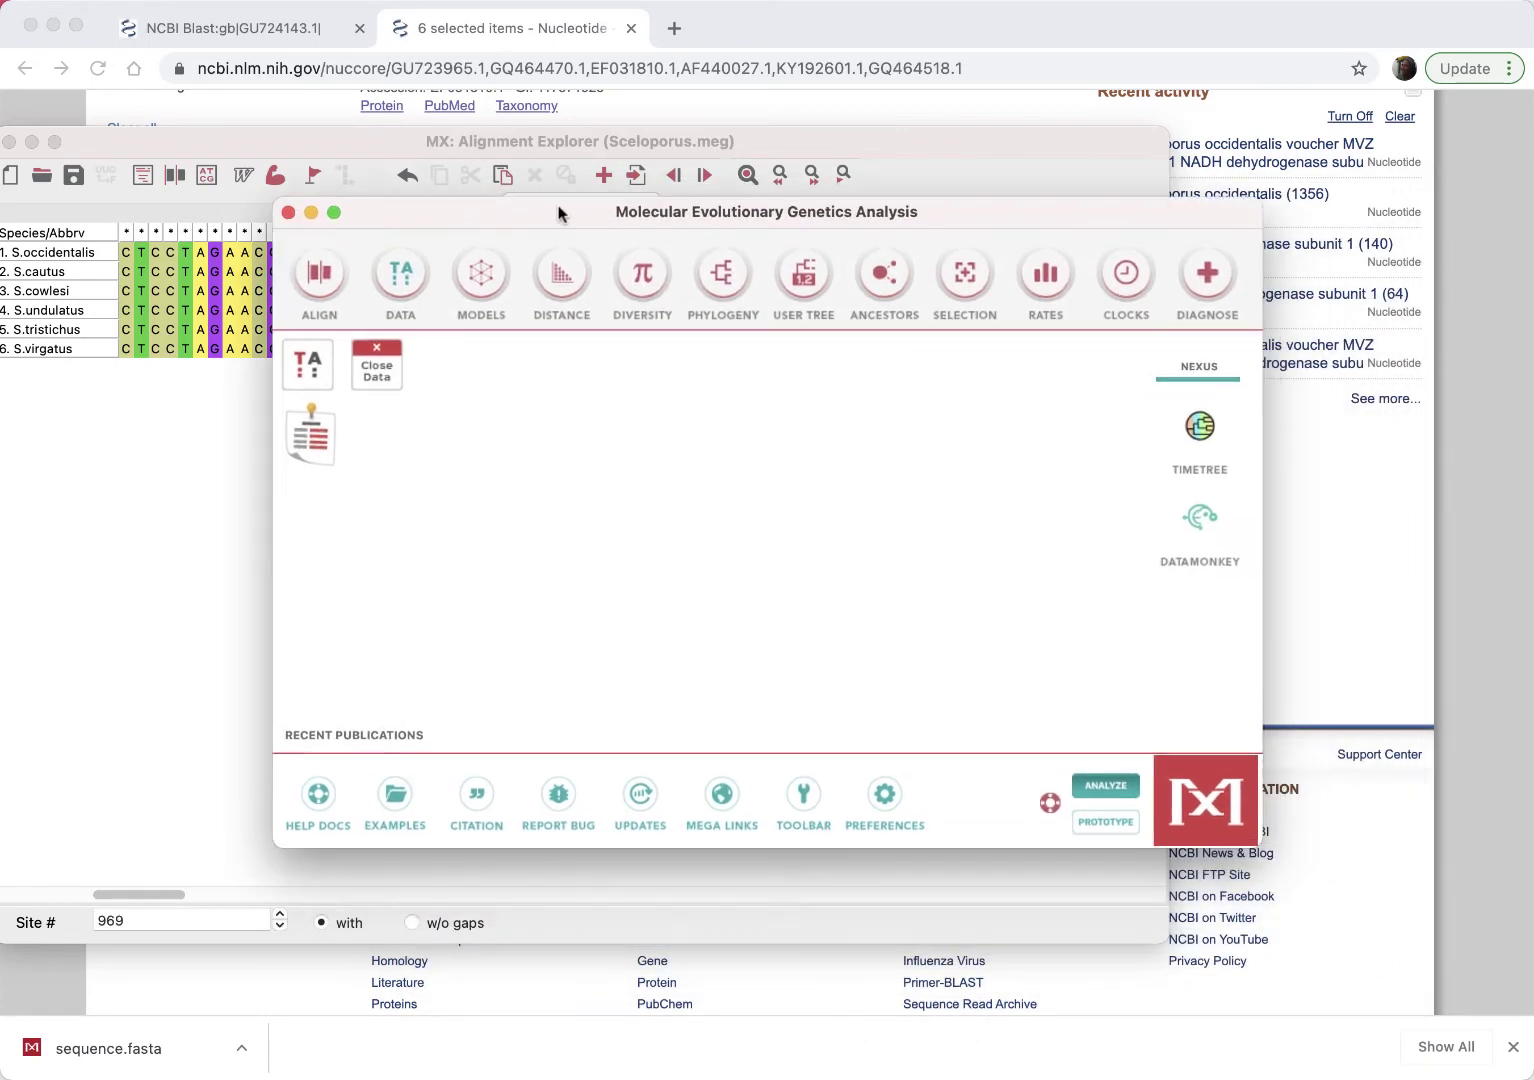
Review the loaded sequences in the Sequence Data Explorer, and compute pairwise distances for Sceloporus.meg using the Poisson model and pairwise deletion
left_click(306, 366)
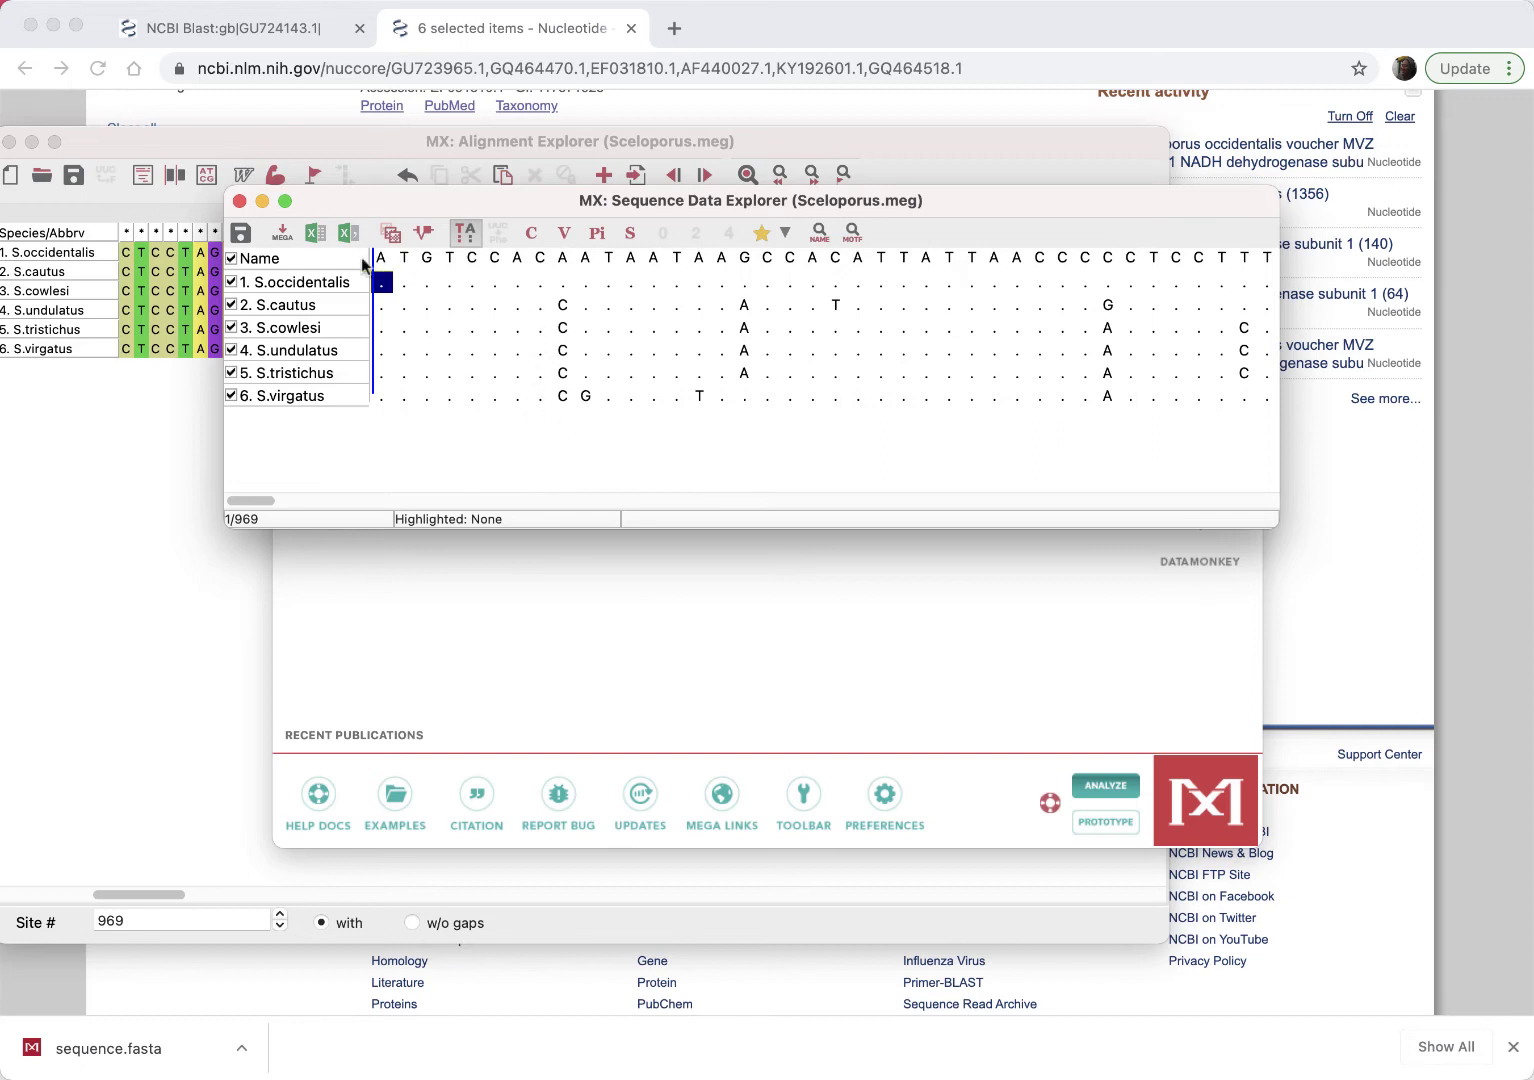
left_click(238, 203)
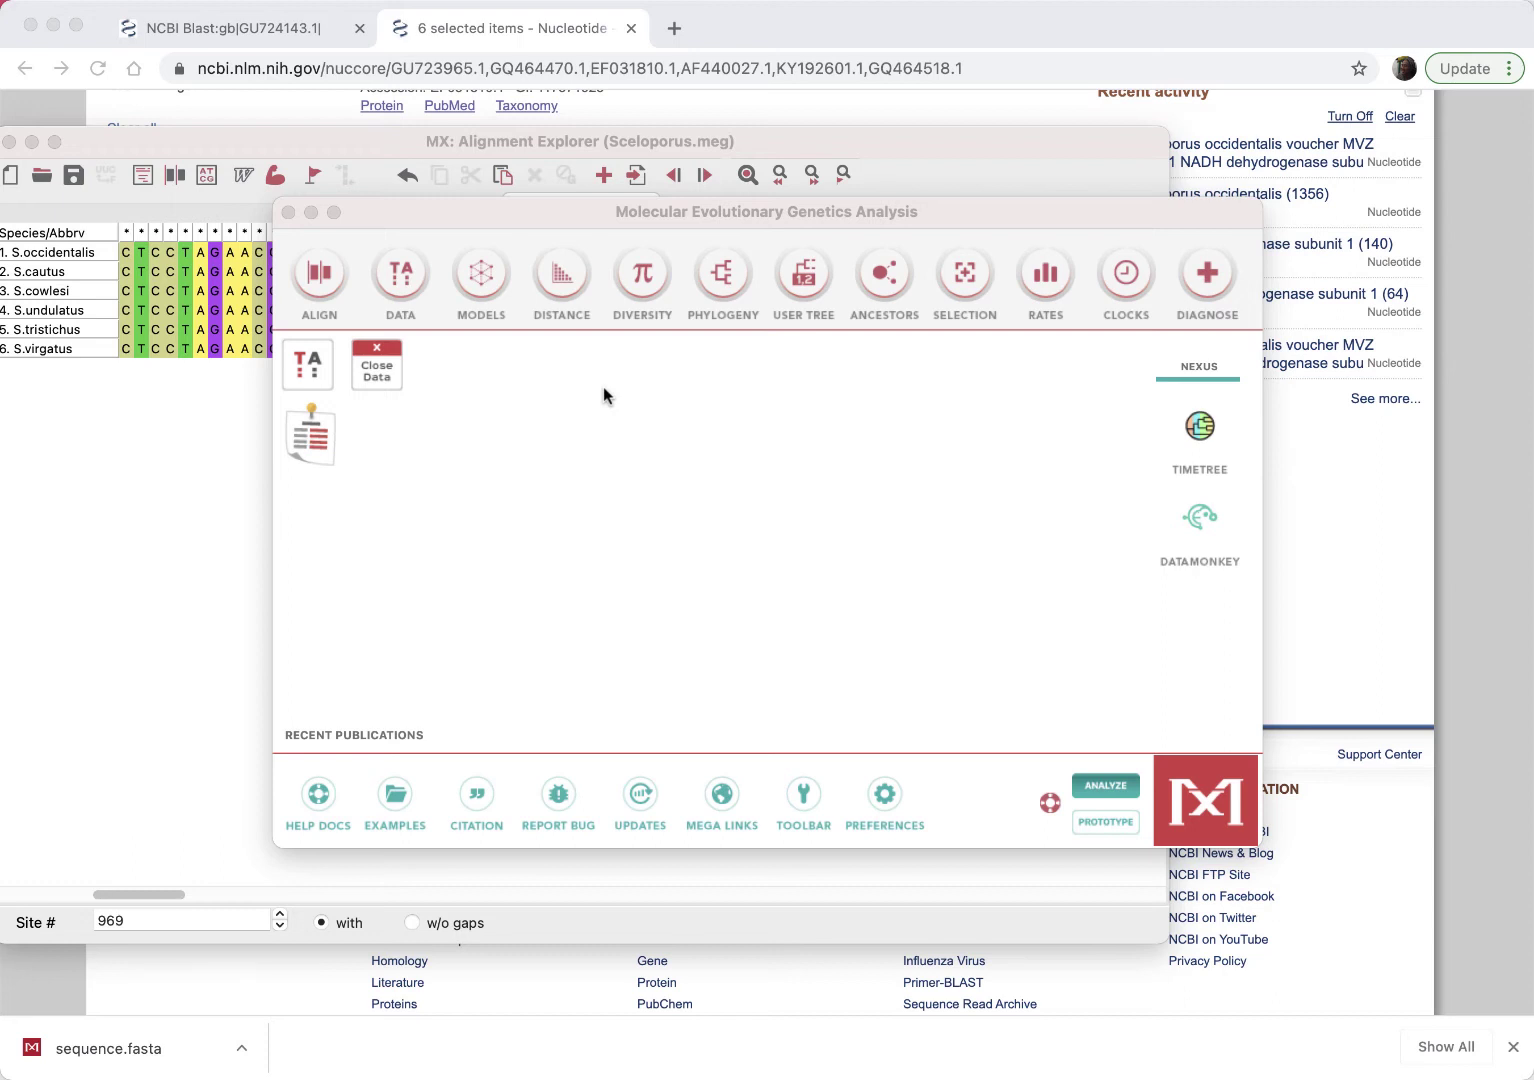
left_click(558, 290)
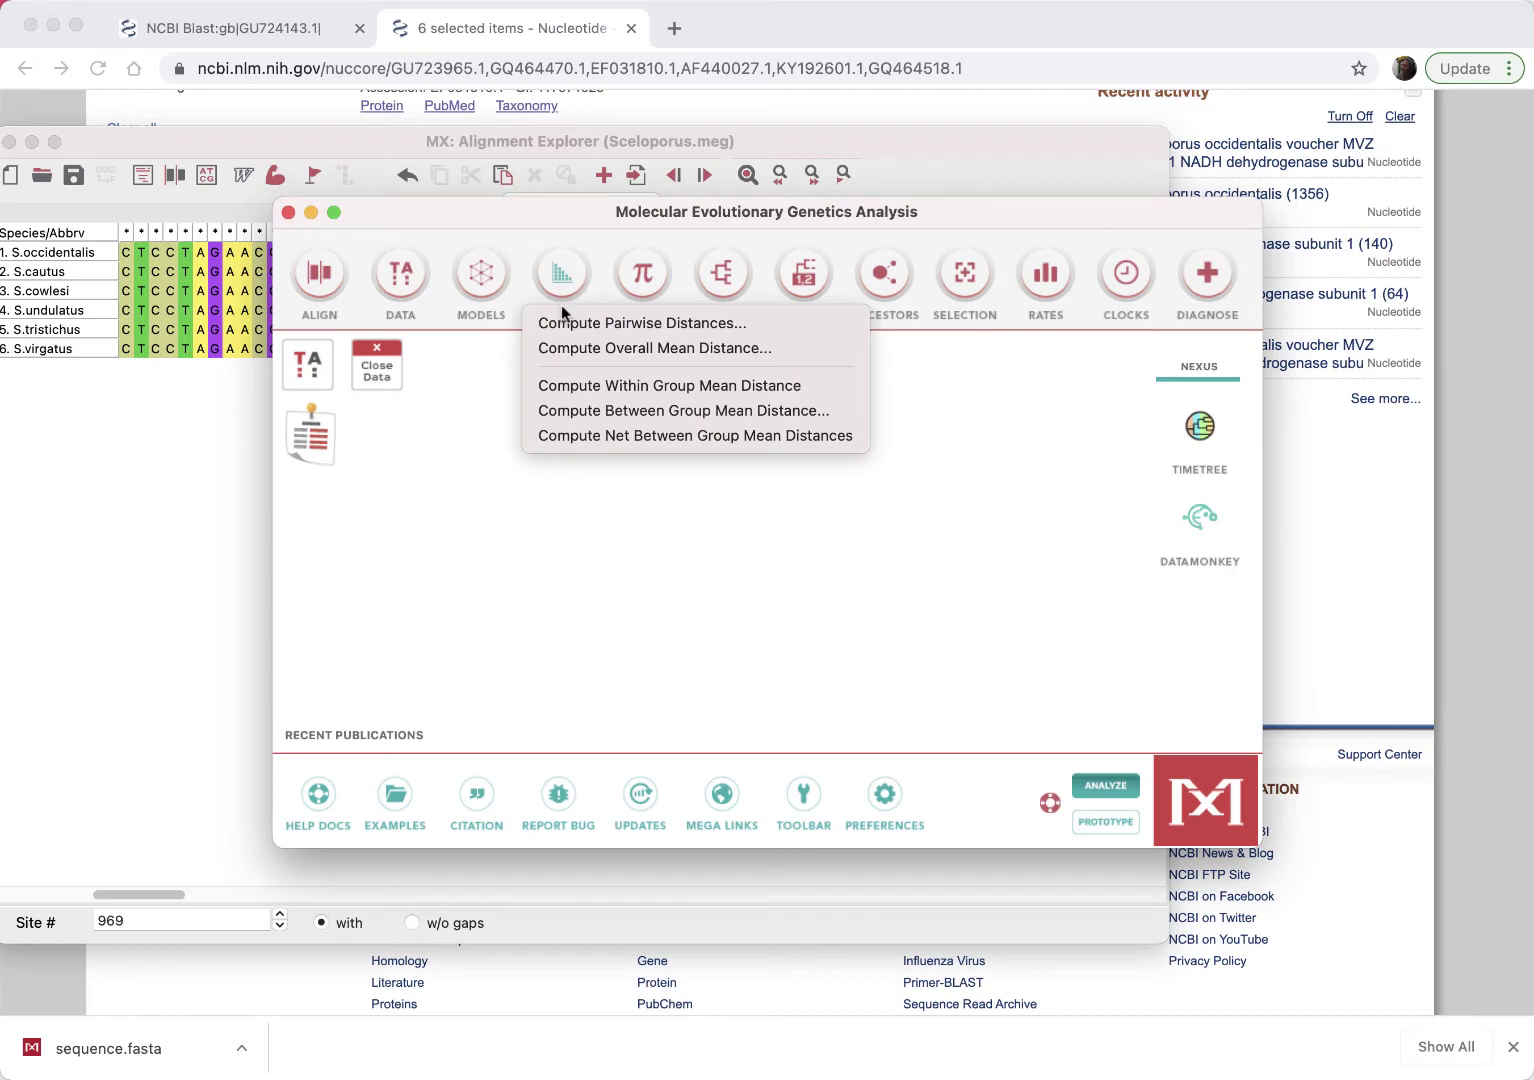
left_click(566, 322)
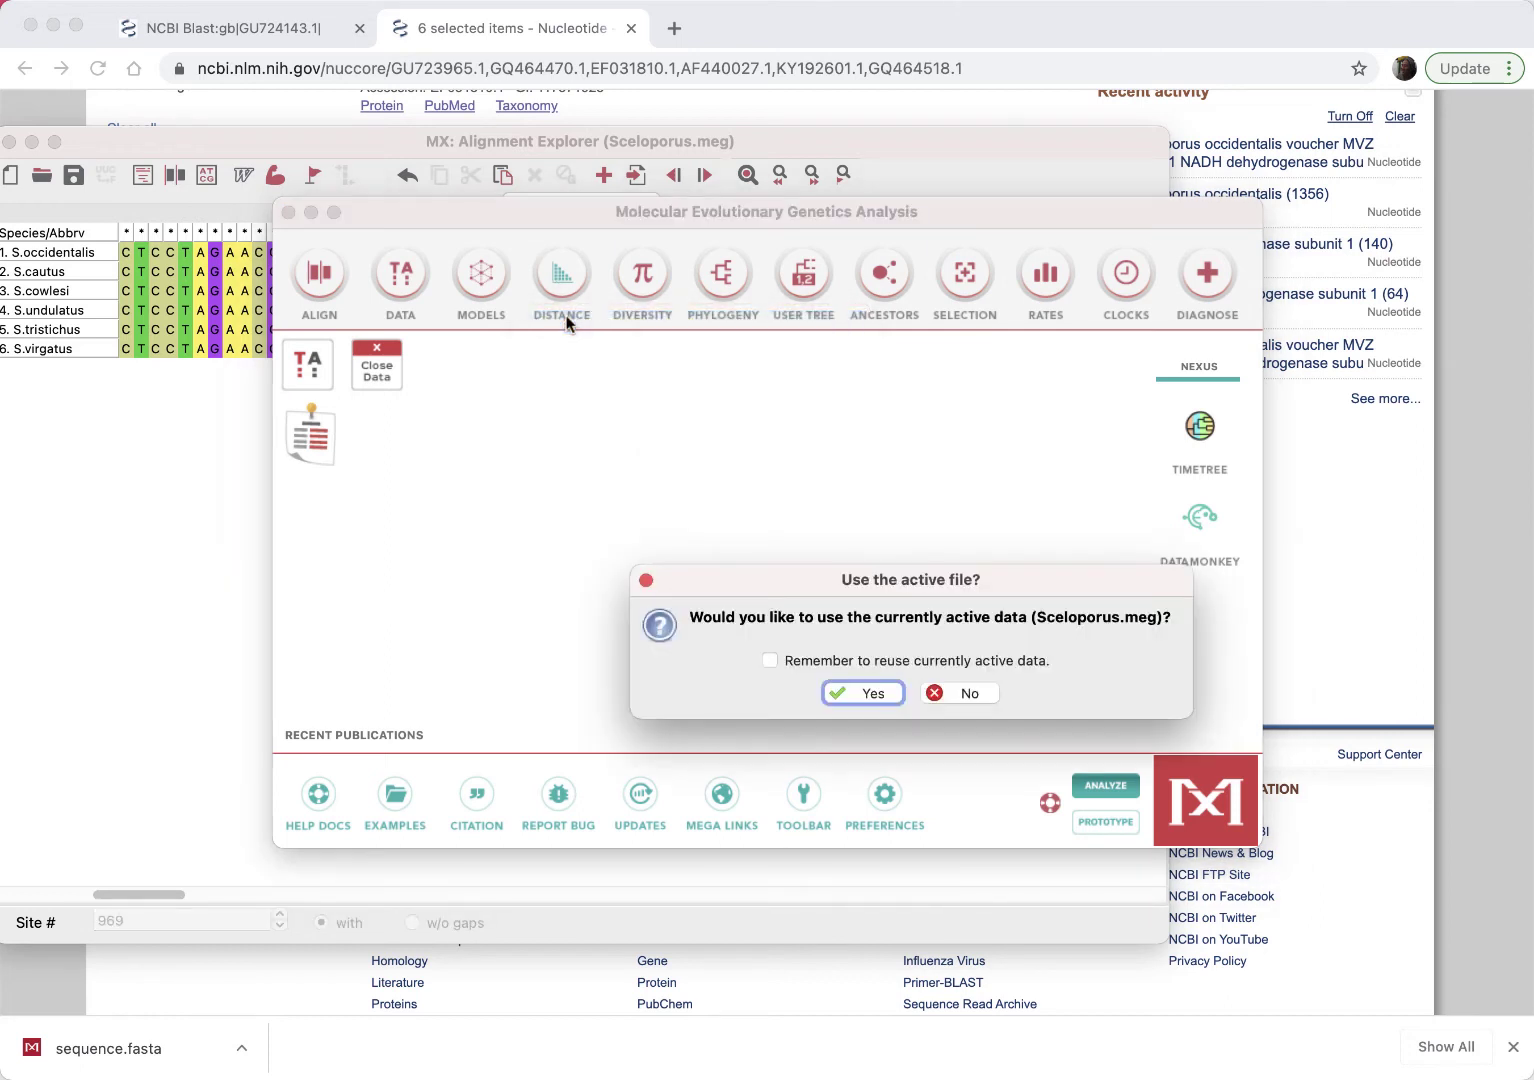
left_click(857, 693)
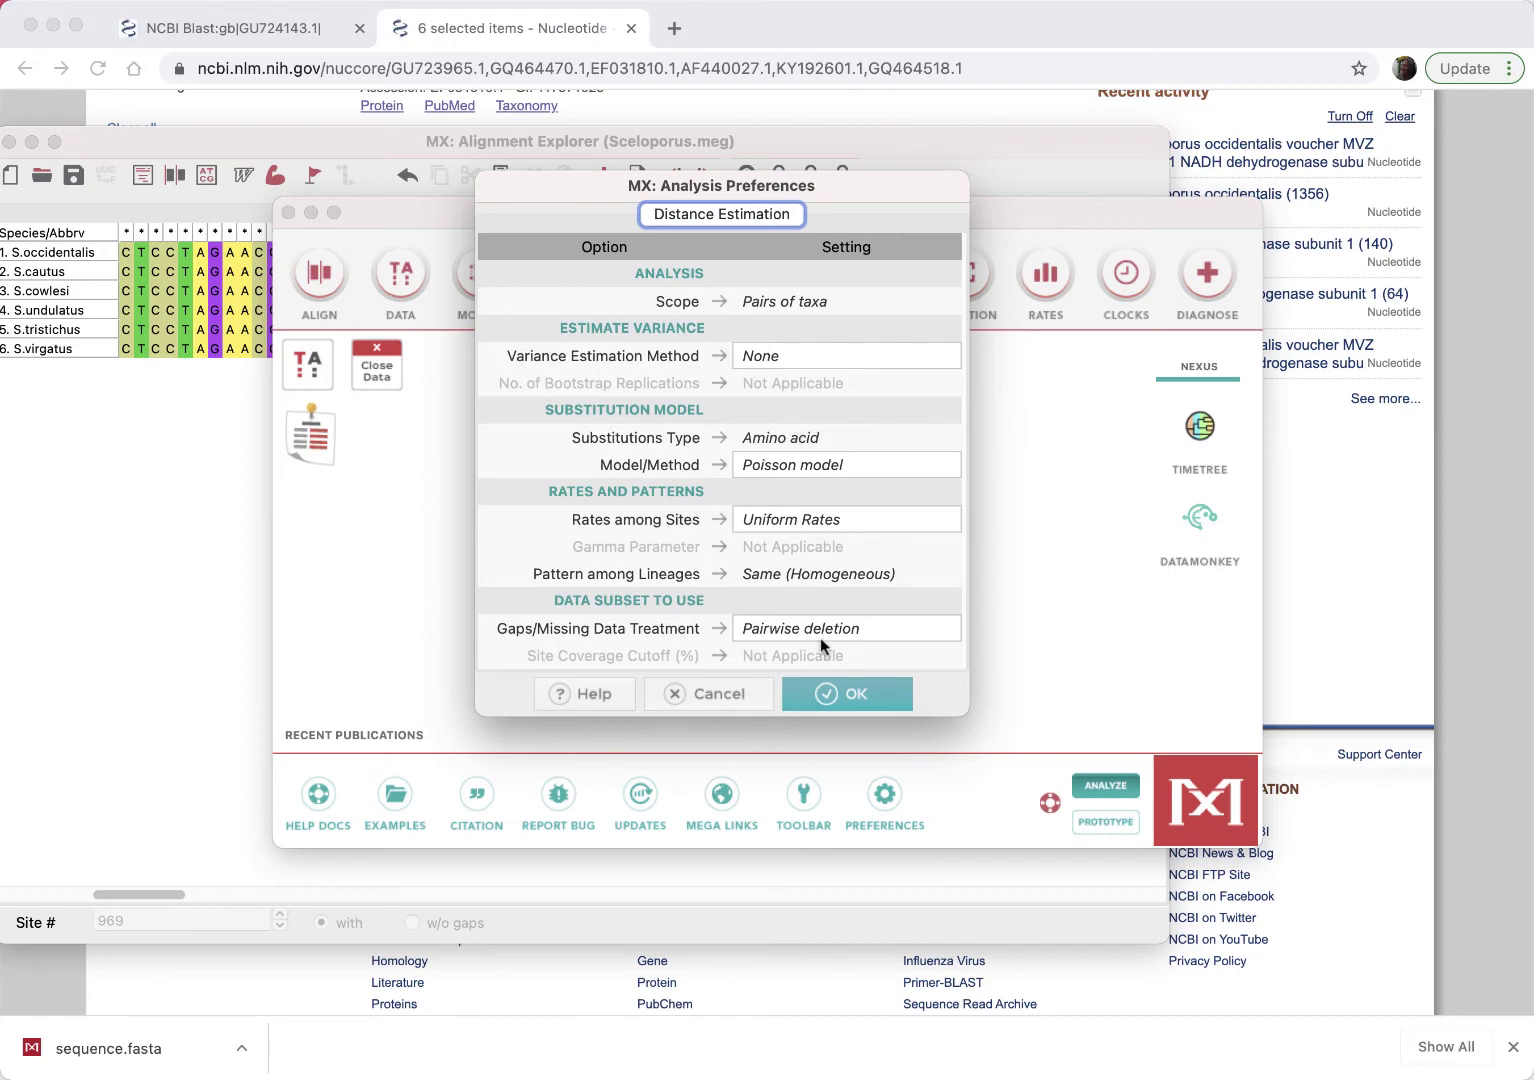
left_click(846, 698)
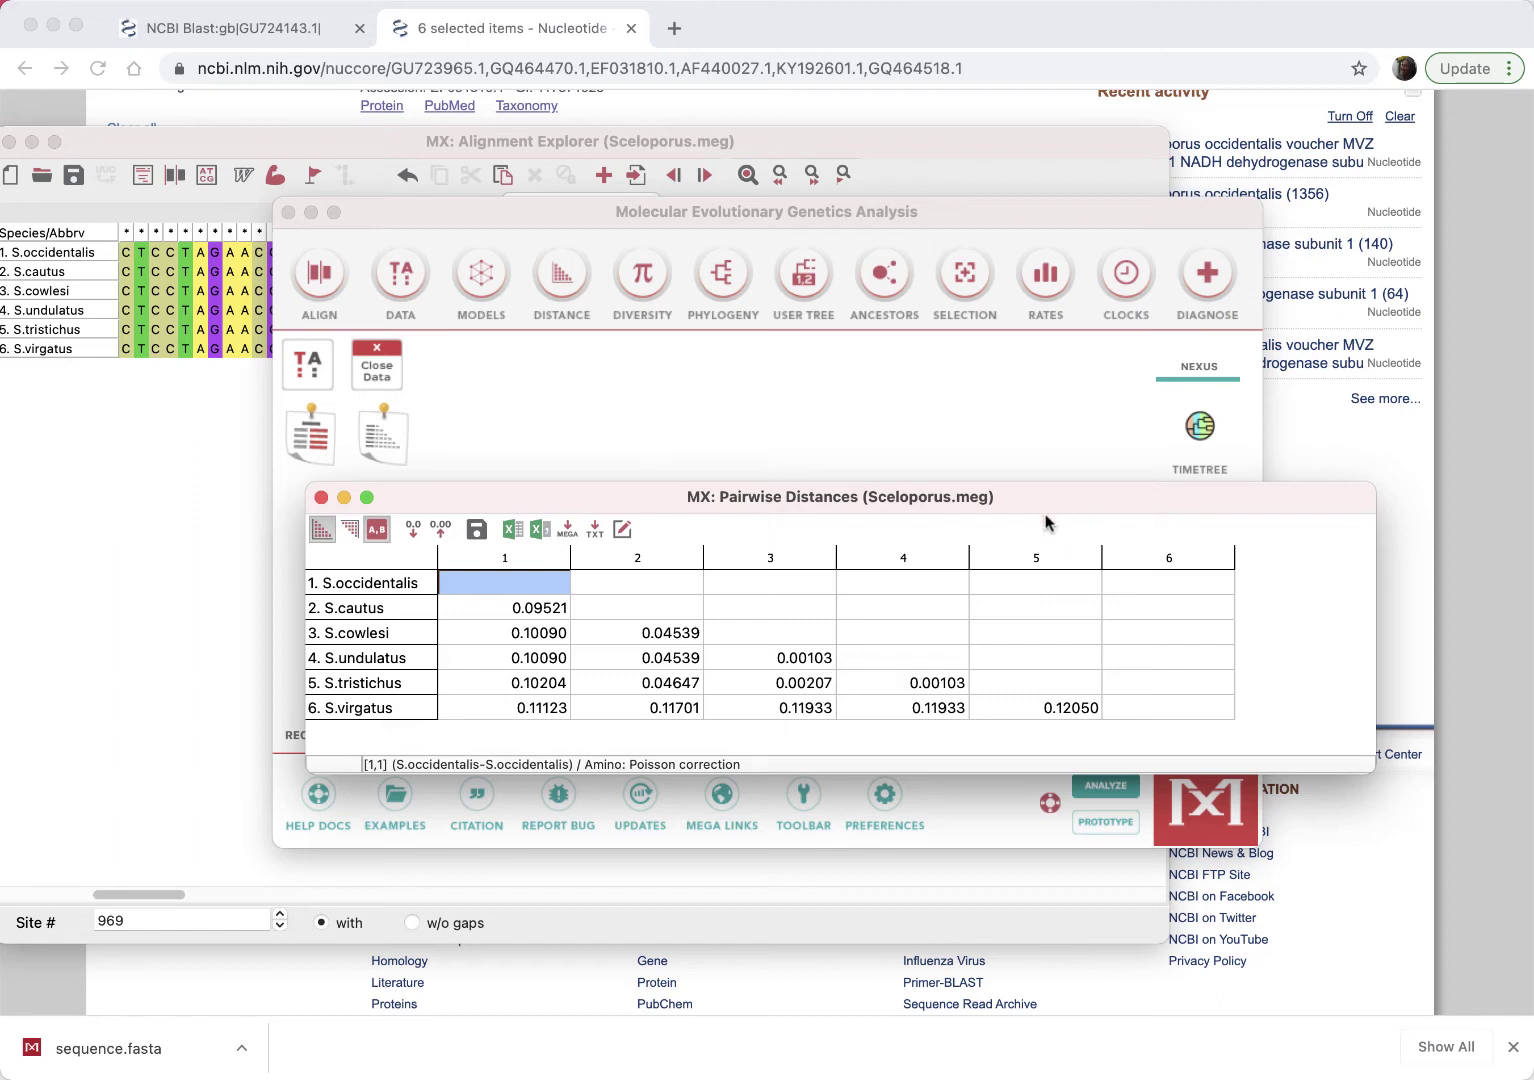
Capture a screenshot of the pairwise distance matrix and move its window aside to uncover the main MEGA analysis tools
key("super+shift+4")
left_click_drag(304, 482, 970, 735)
left_click_drag(1126, 745, 1246, 728)
left_click_drag(427, 491, 236, 648)
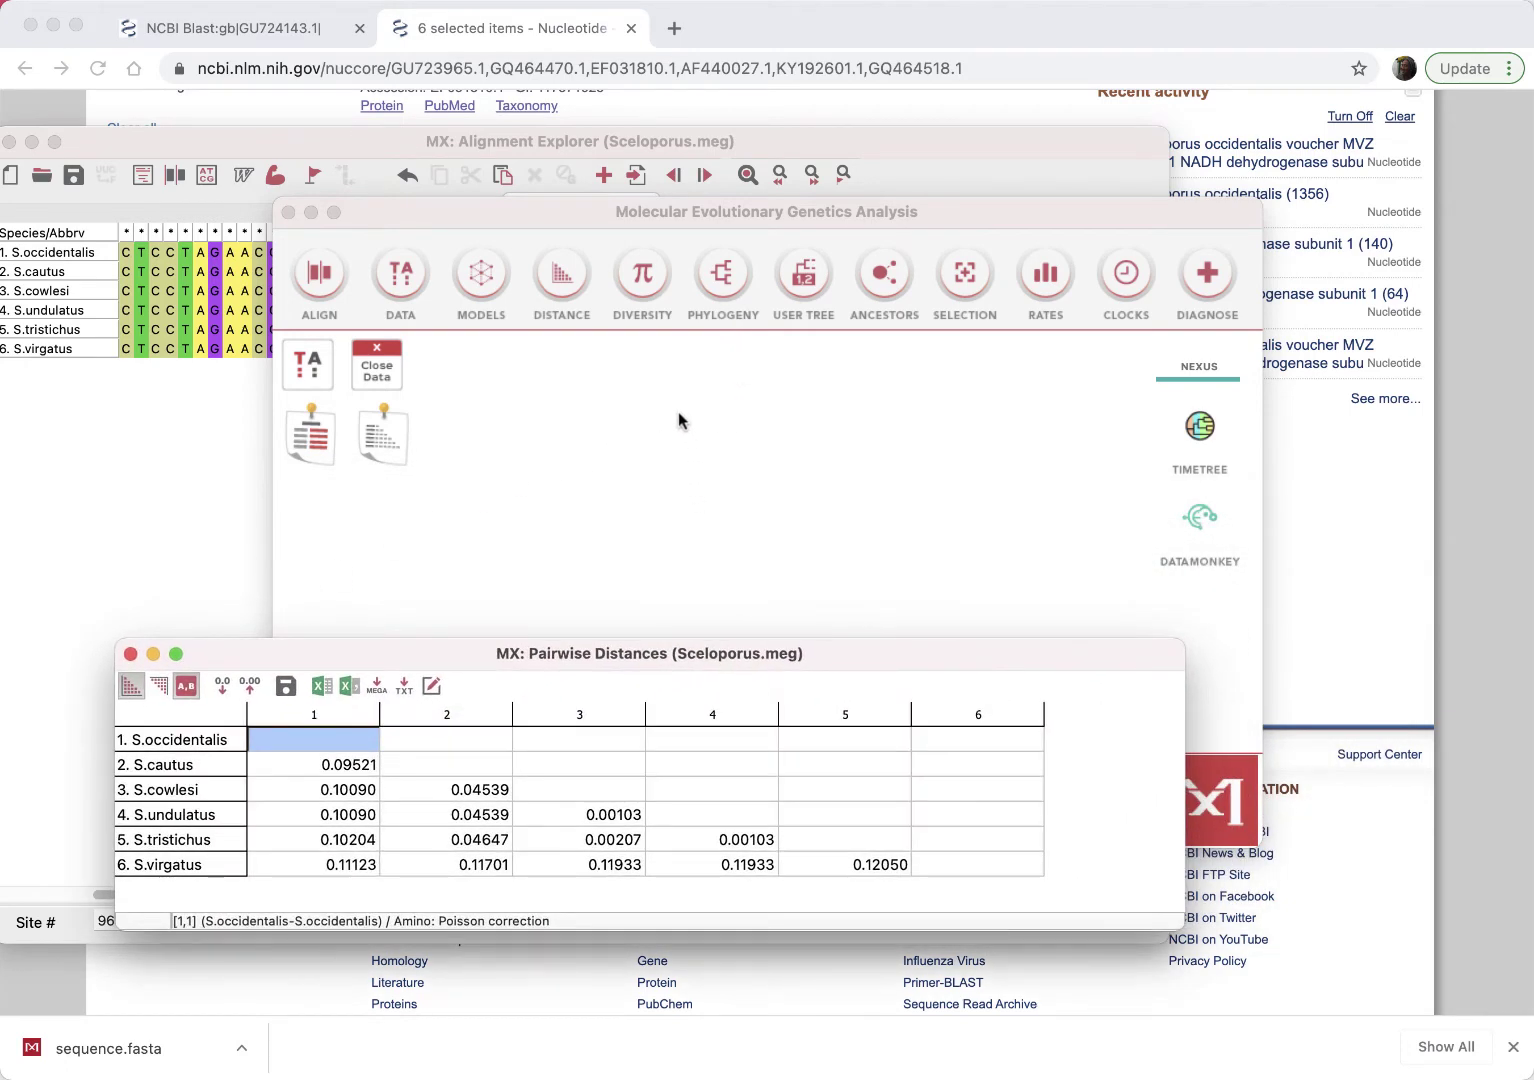
Construct a UPGMA tree from the active Sceloporus.meg data with the Poisson model and pairwise deletion, and enlarge the Tree Explorer window
left_click(721, 280)
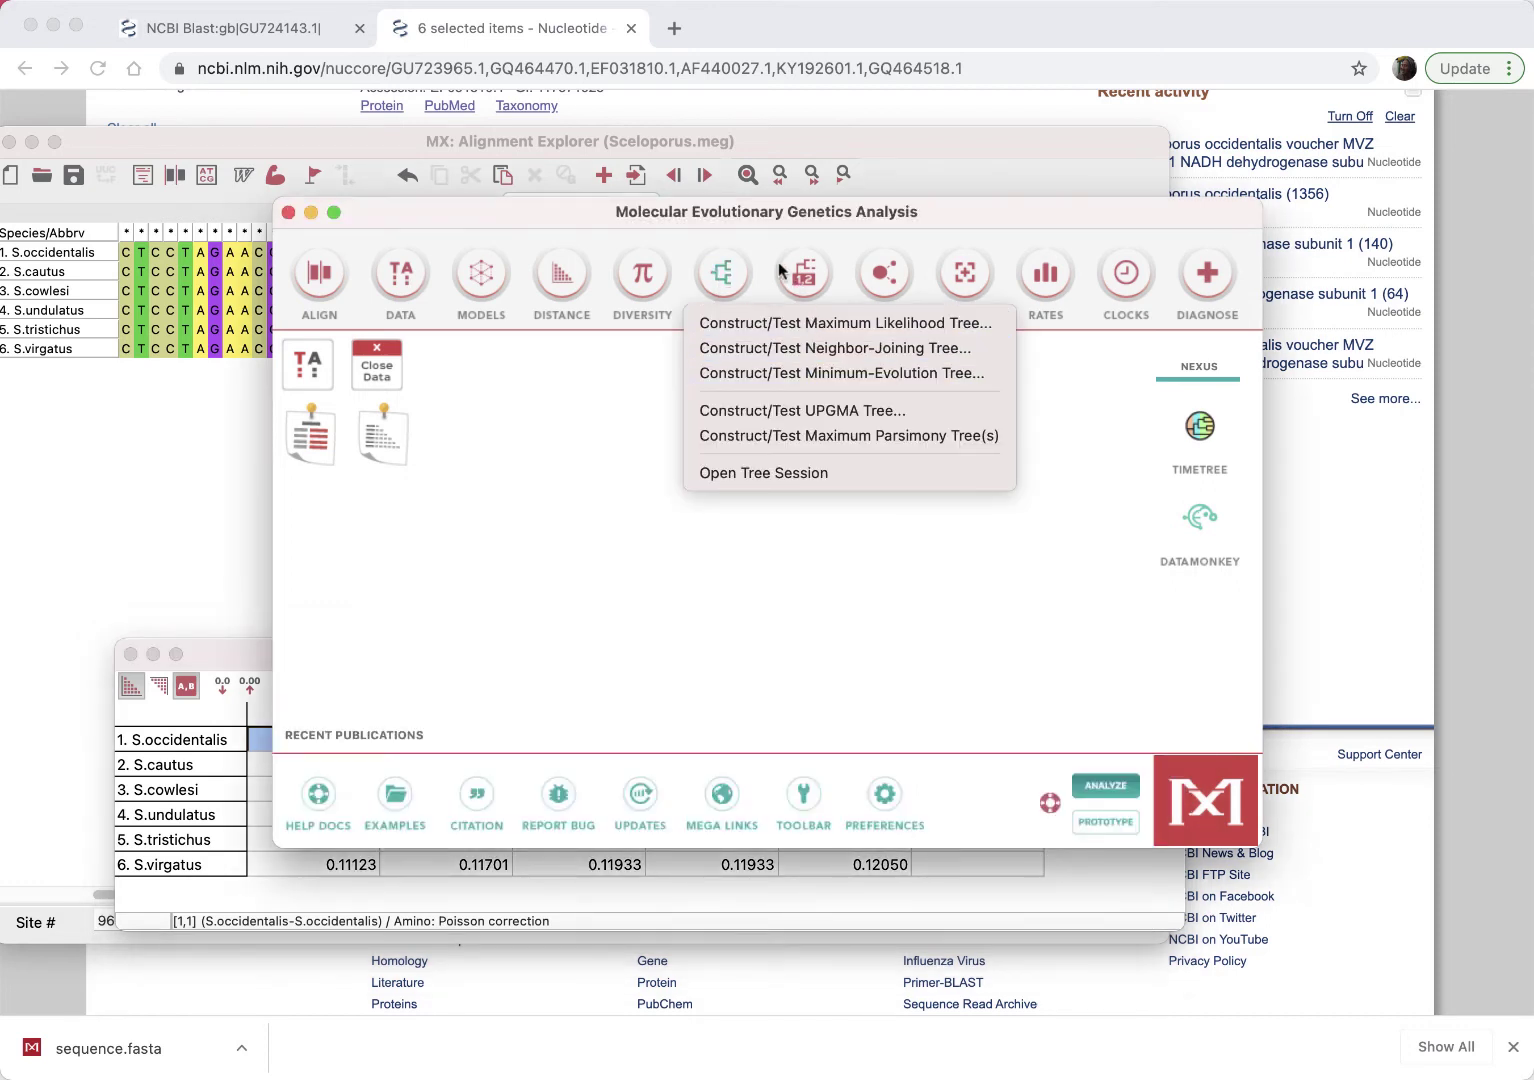
left_click(879, 410)
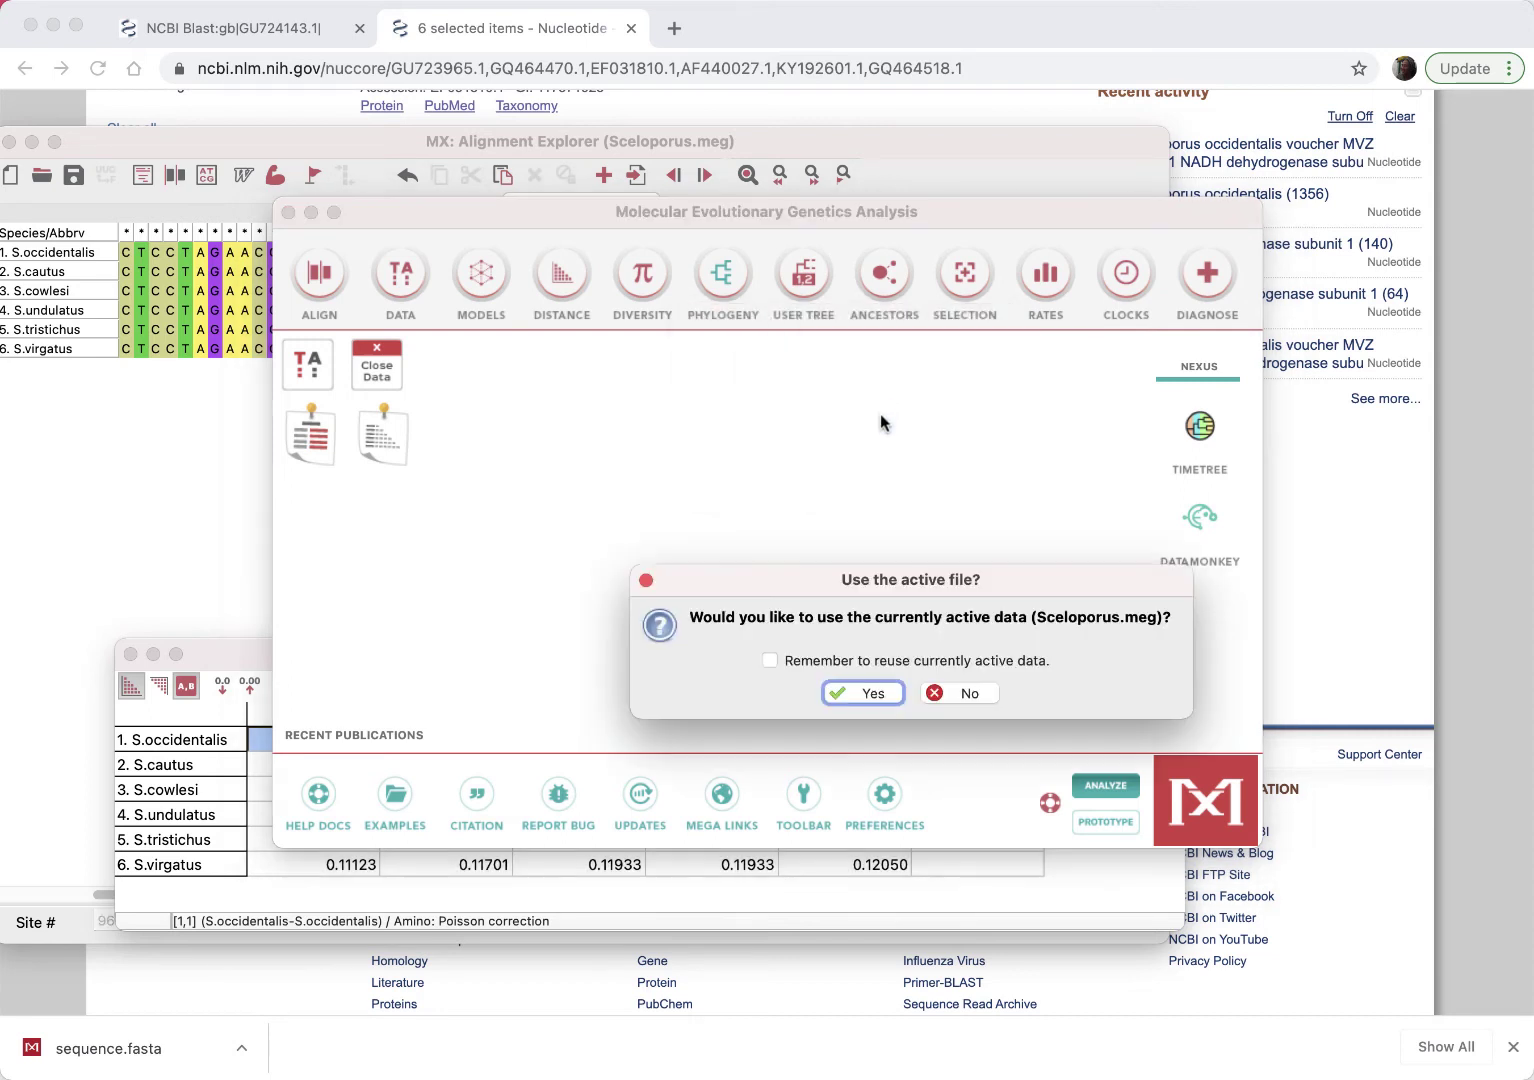
left_click(889, 691)
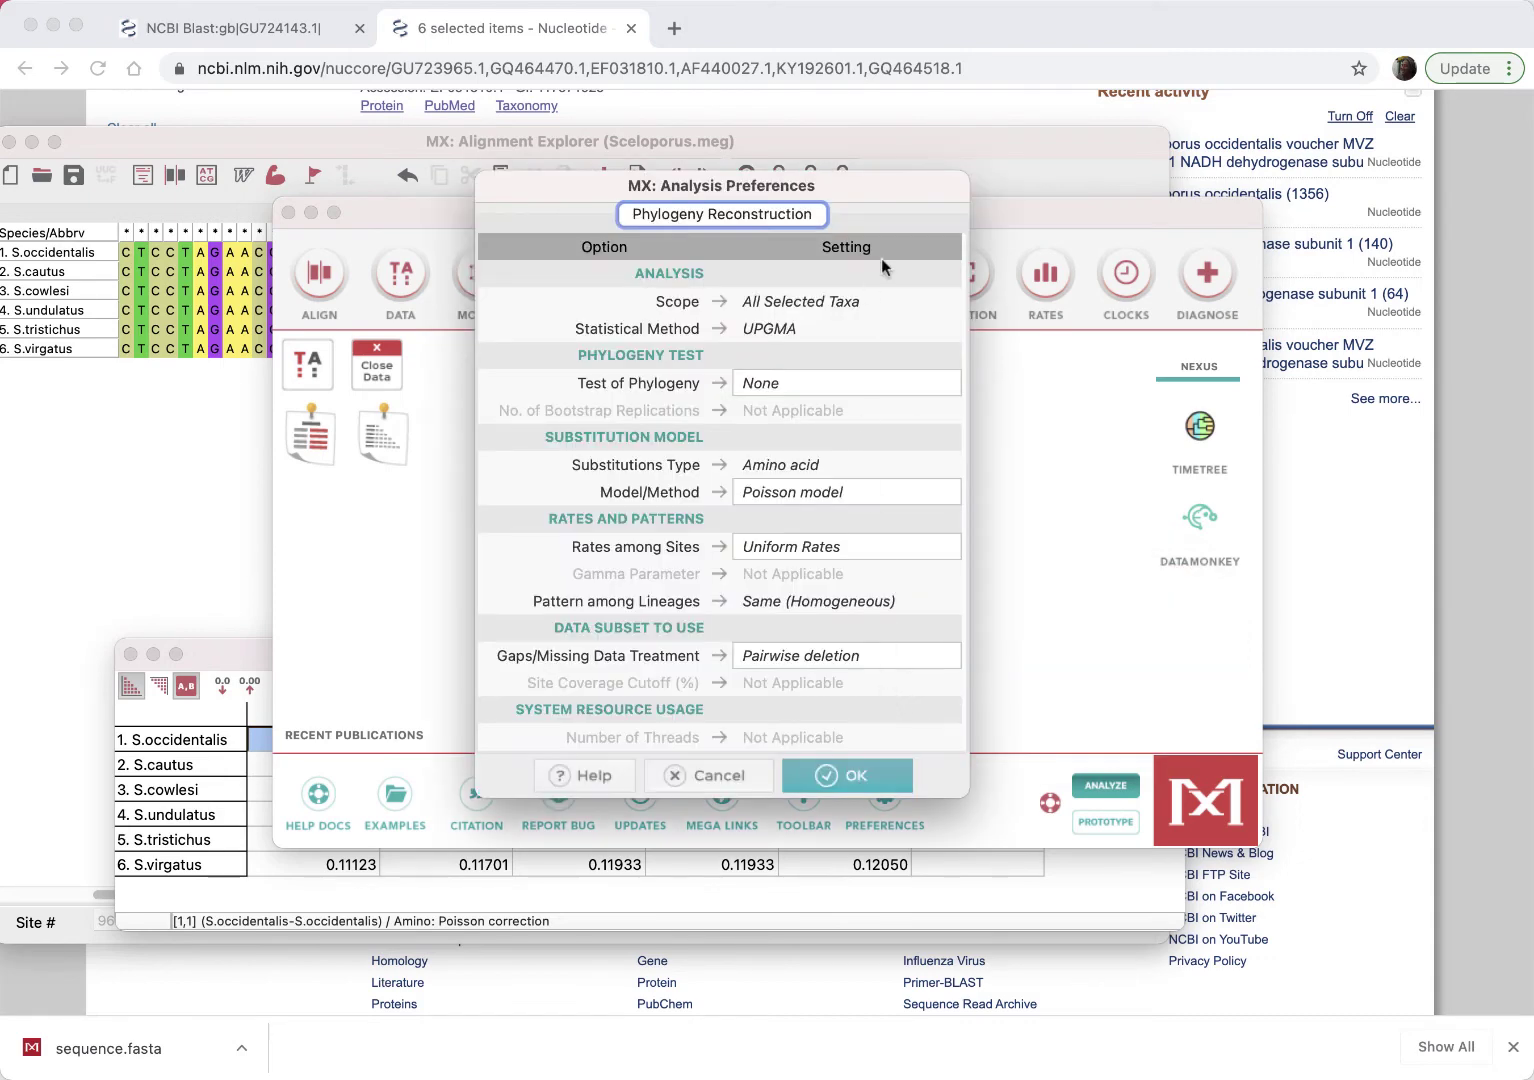
left_click(854, 780)
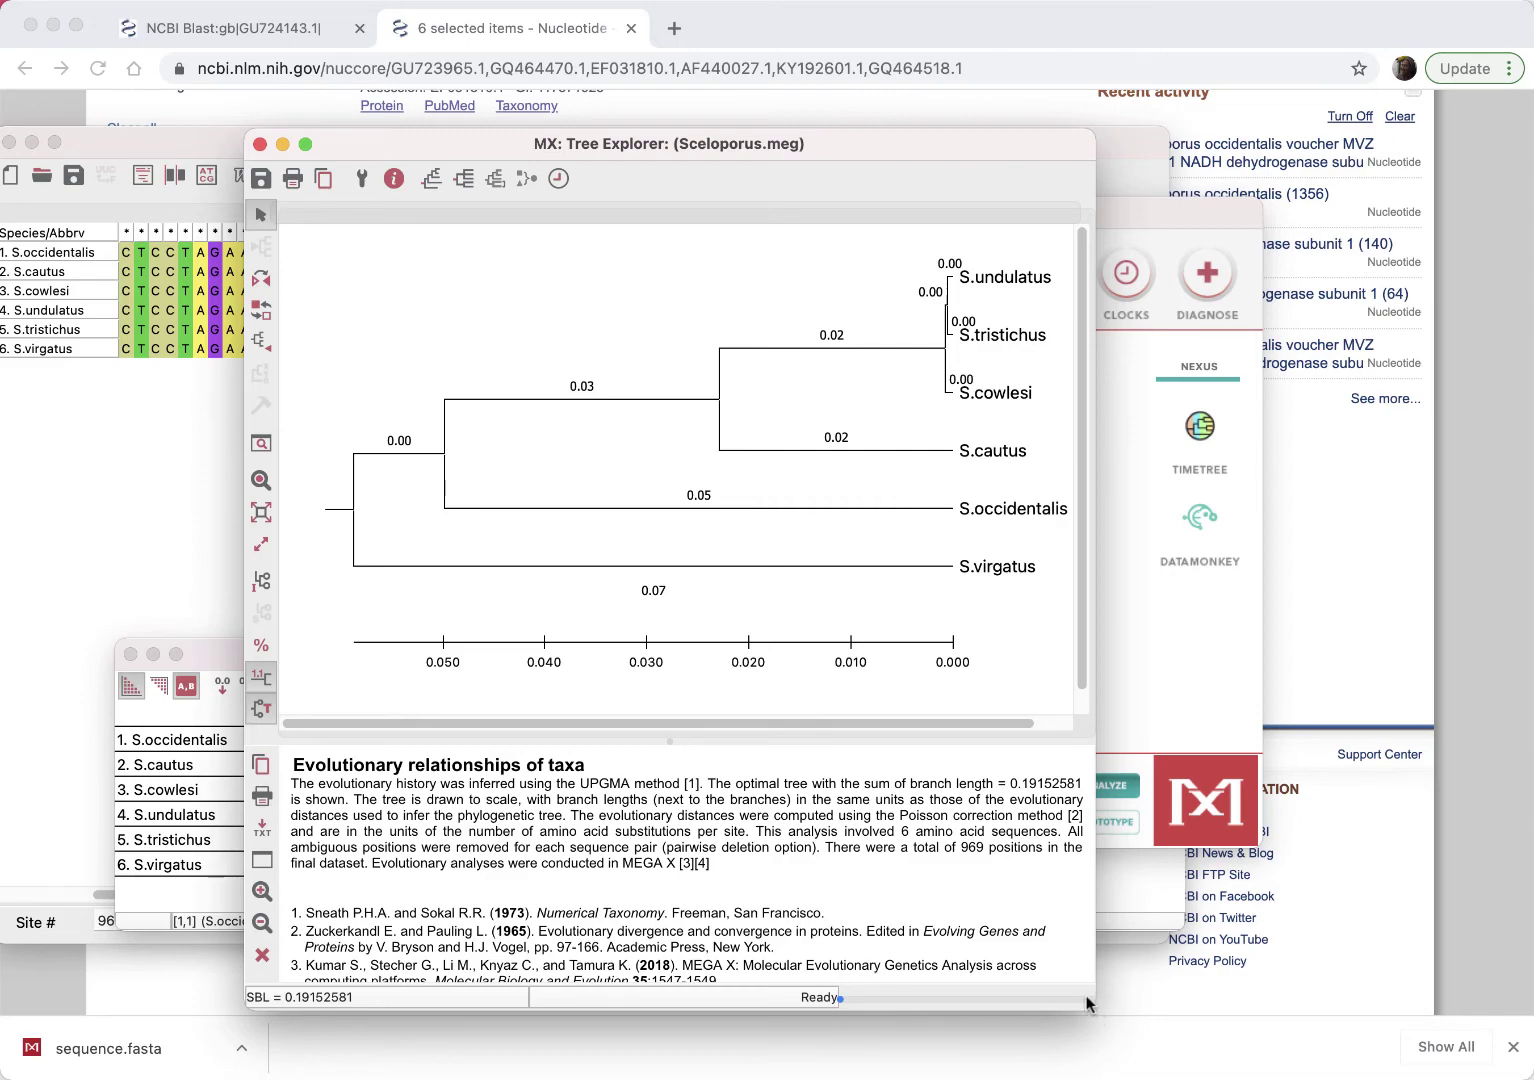
left_click_drag(1088, 998, 1250, 1045)
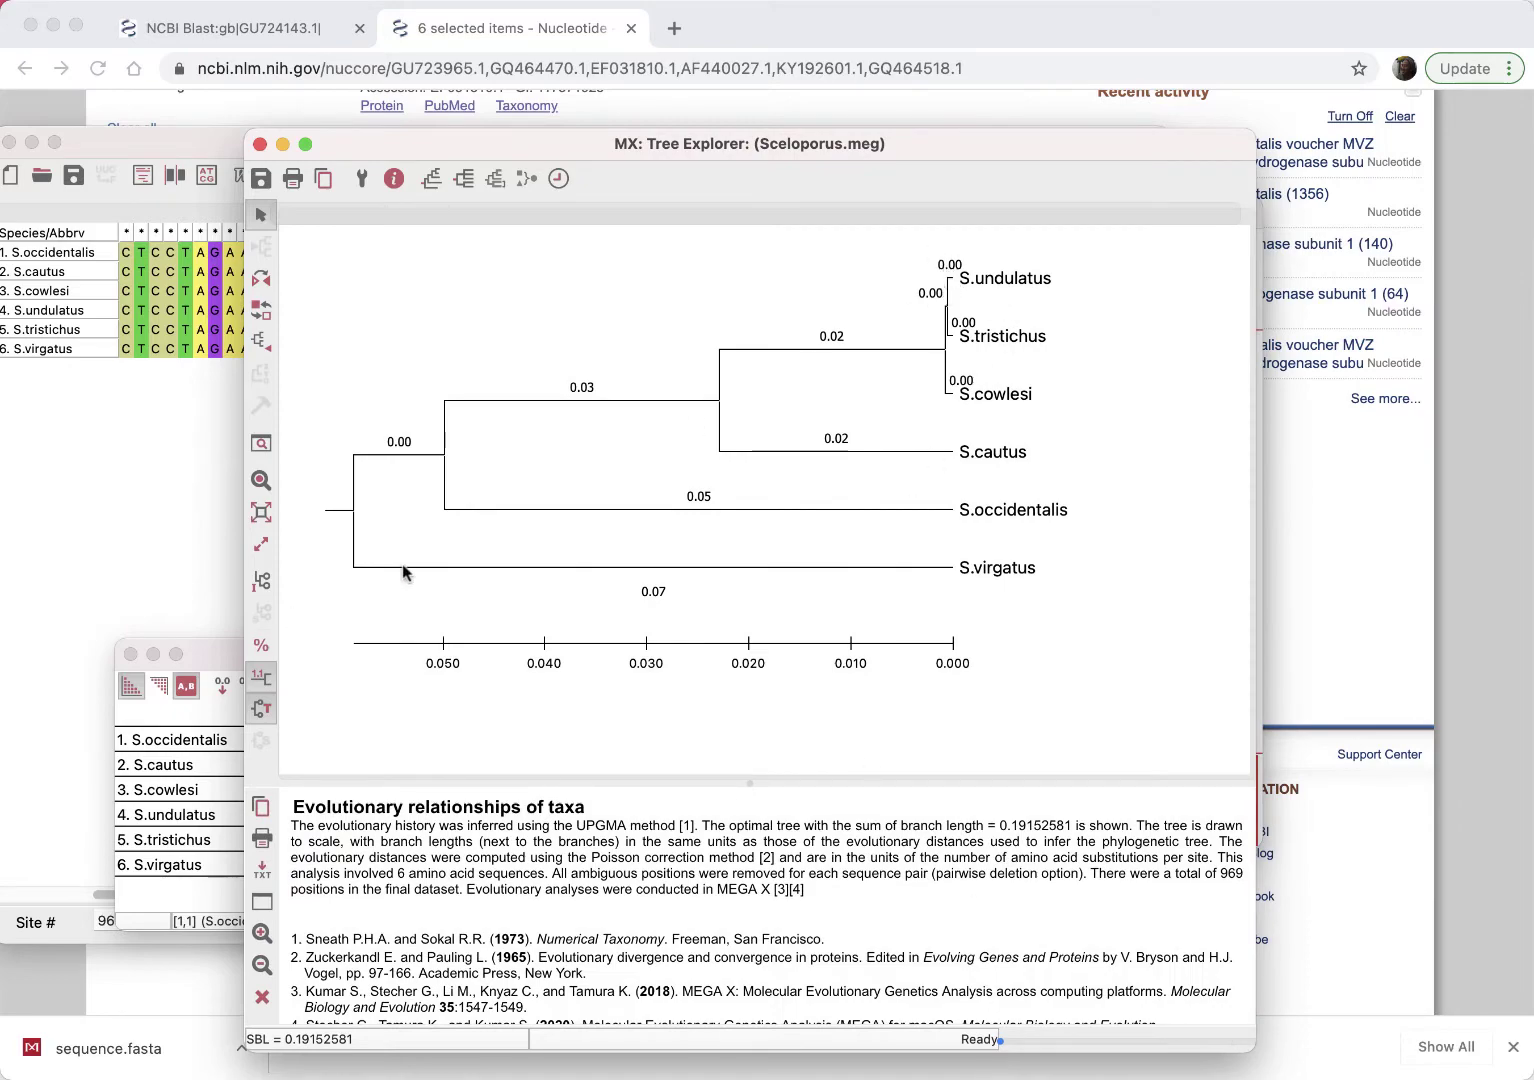
left_click_drag(1248, 1043, 1364, 1079)
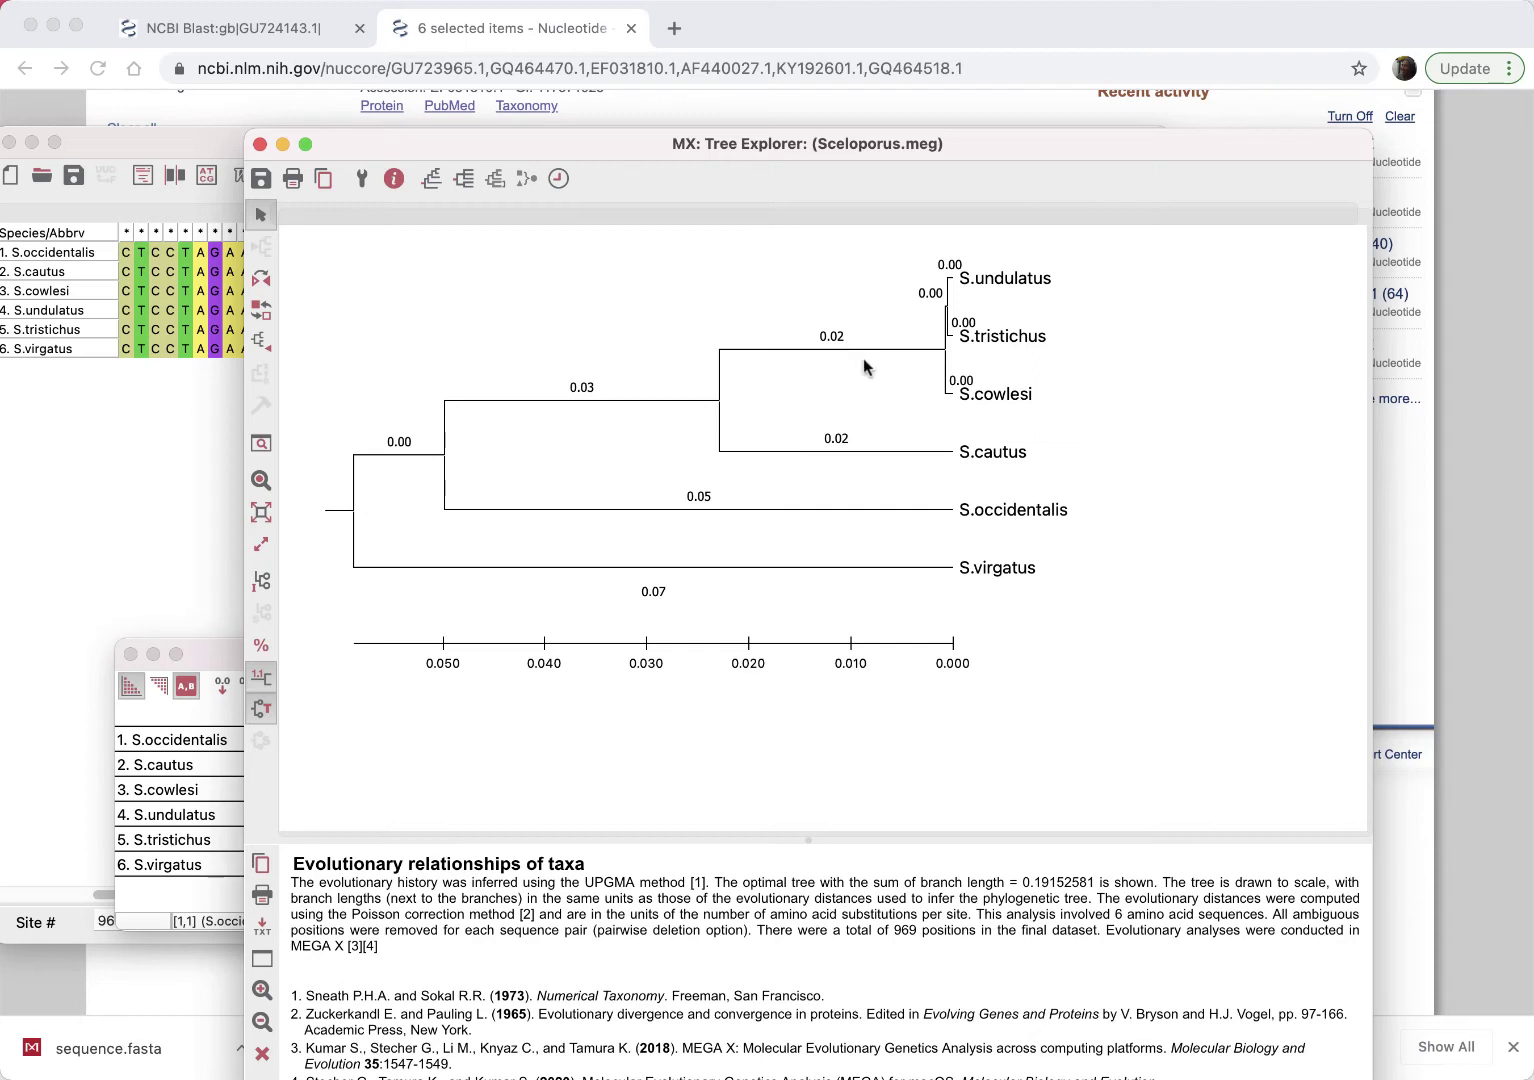
Turn the branch length labels off and back on, and capture a screenshot of the UPGMA tree with its scale bar
left_click(261, 680)
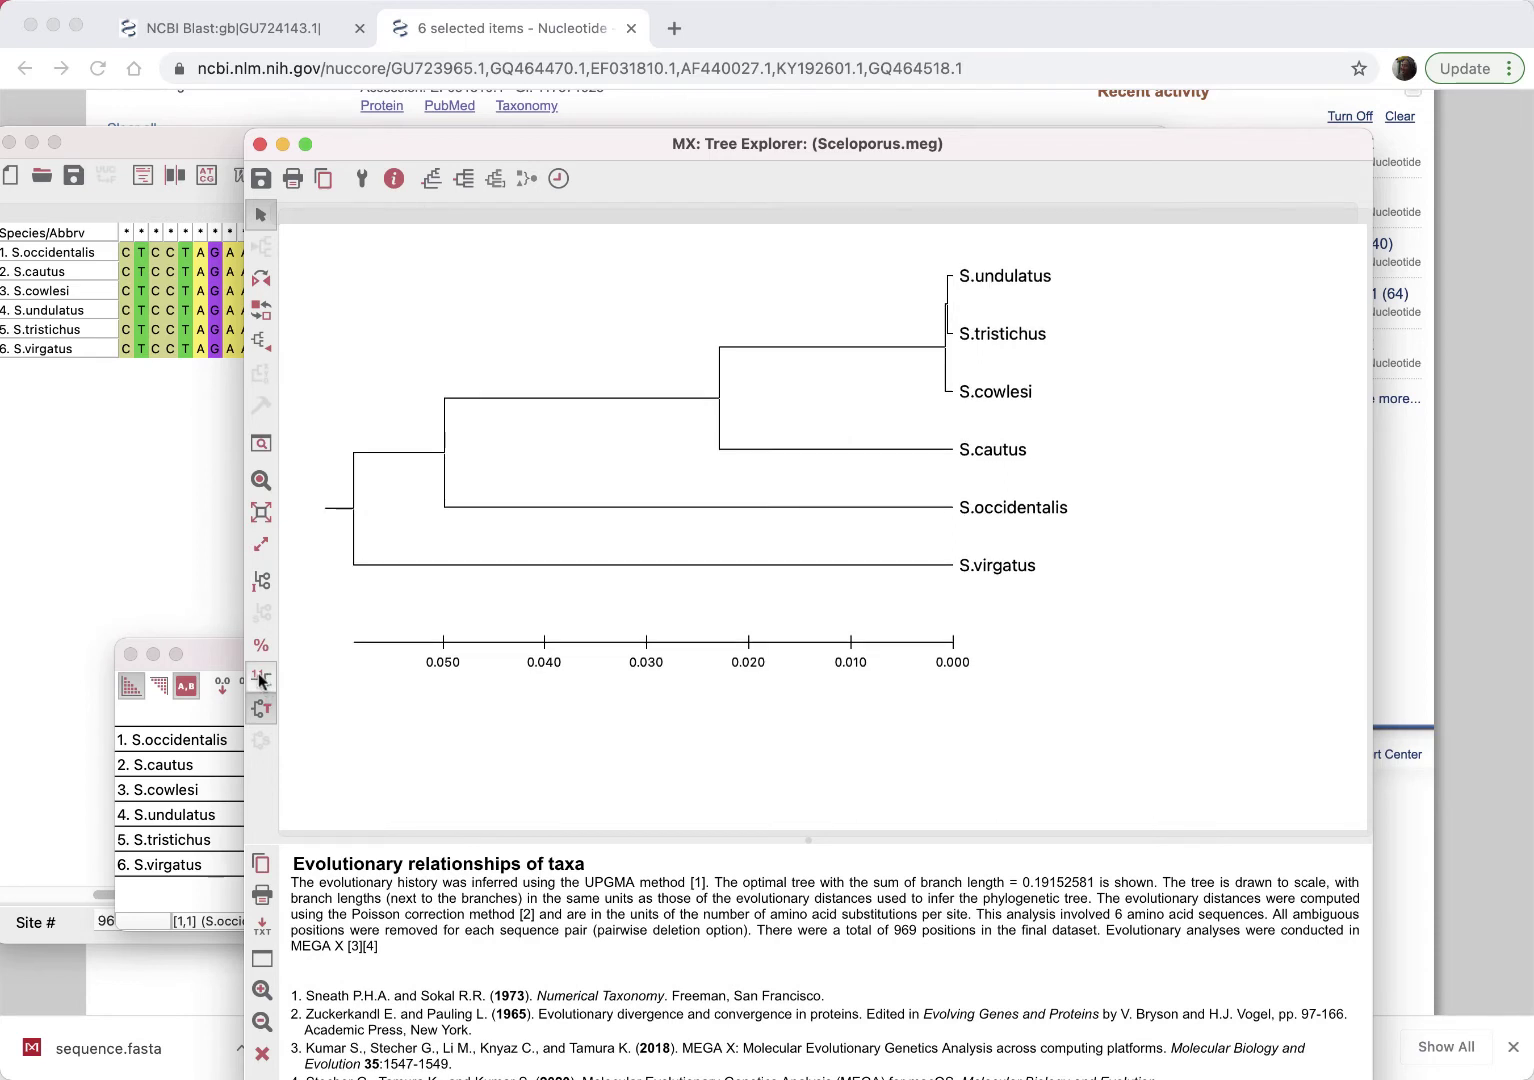
left_click(261, 680)
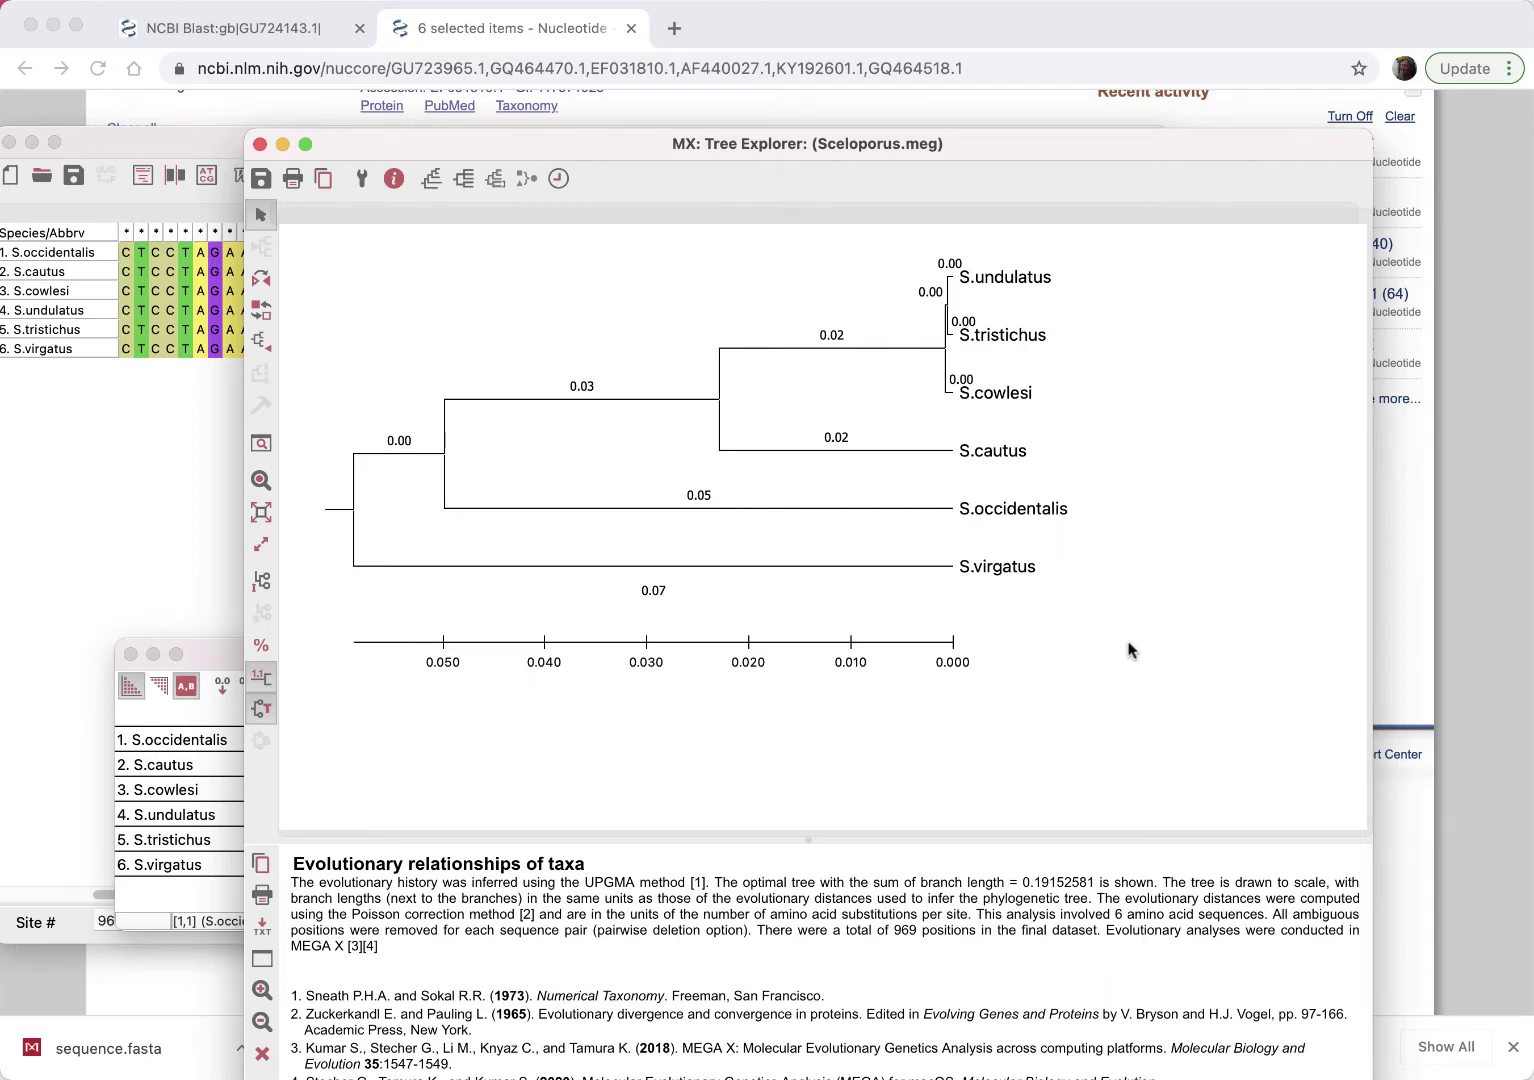
key("super+shift+4")
left_click_drag(1111, 218, 294, 716)
left_click(161, 504)
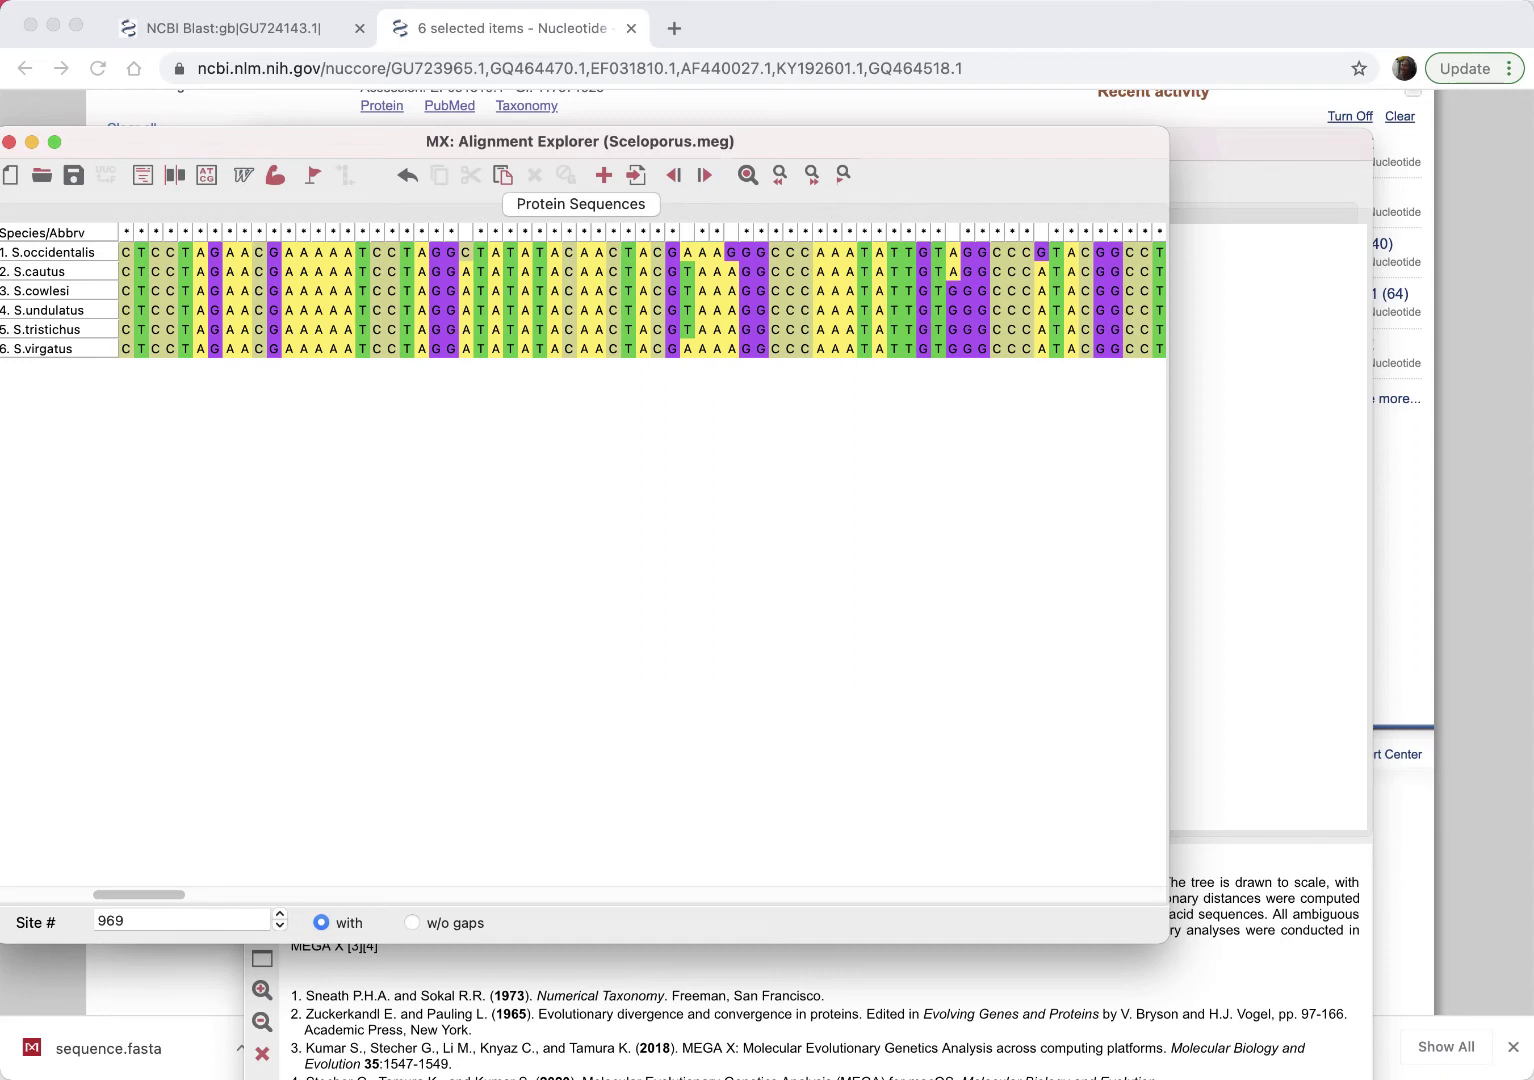
left_click(0, 0)
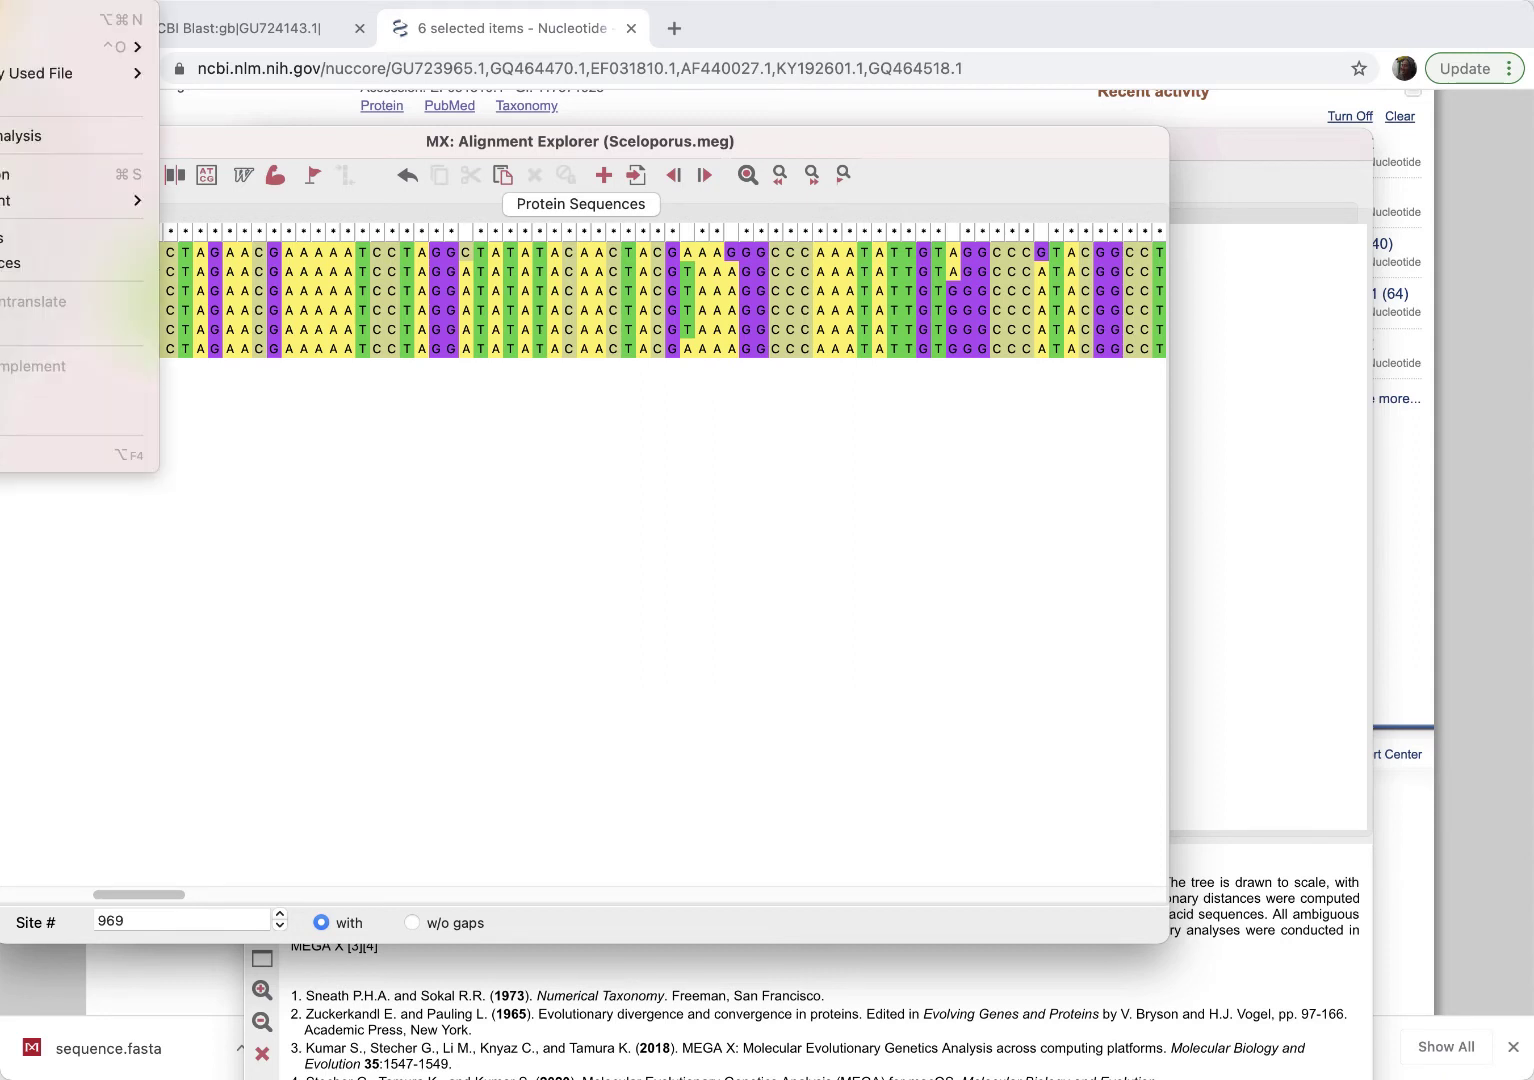
key("Escape")
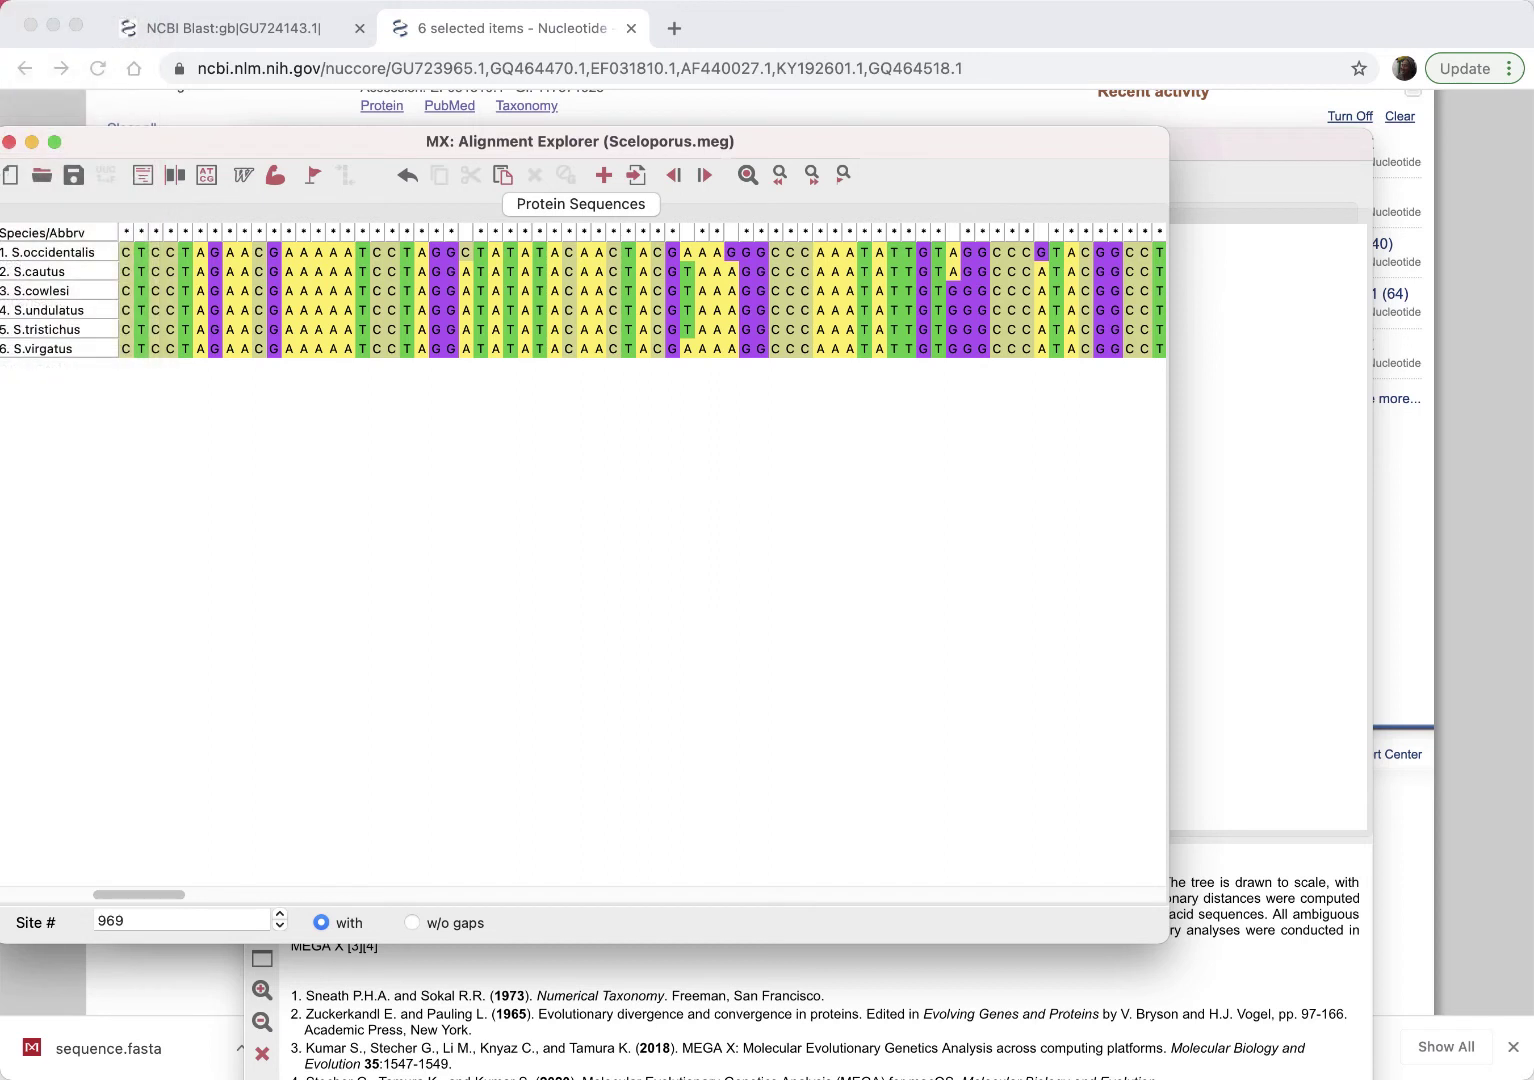
left_click(0, 0)
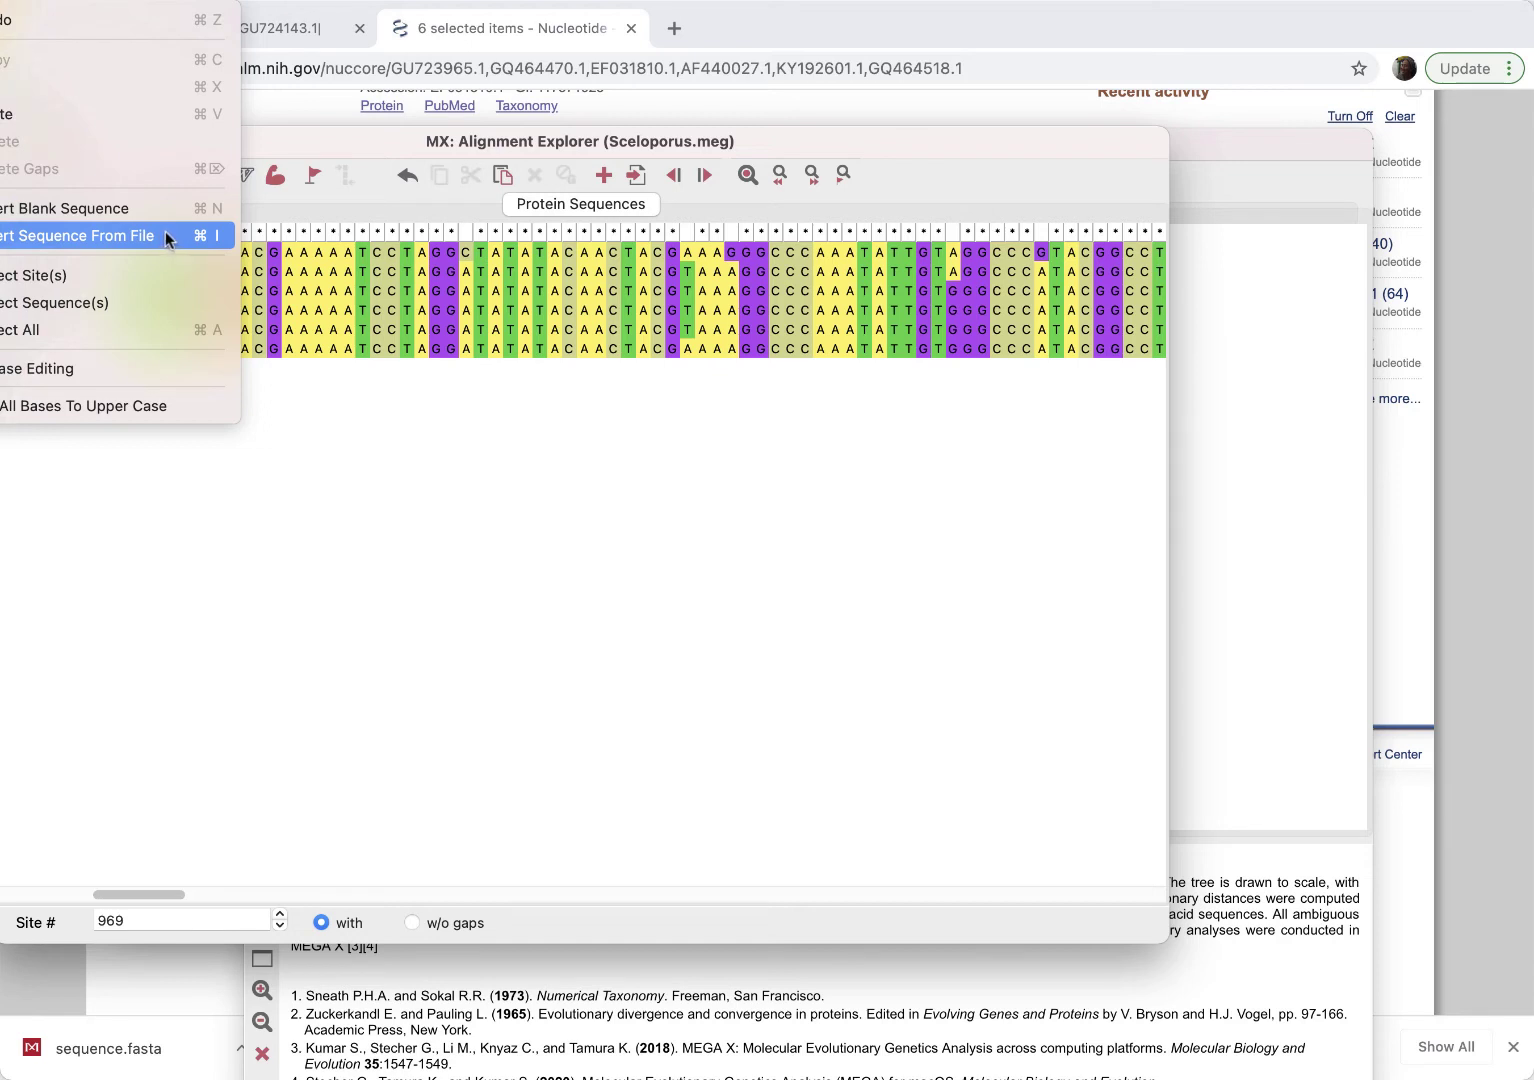
Switch to Chrome and search the NCBI Nucleotide database for "Uta stansburiana NADH dehydrogenase 1"
left_click(169, 974)
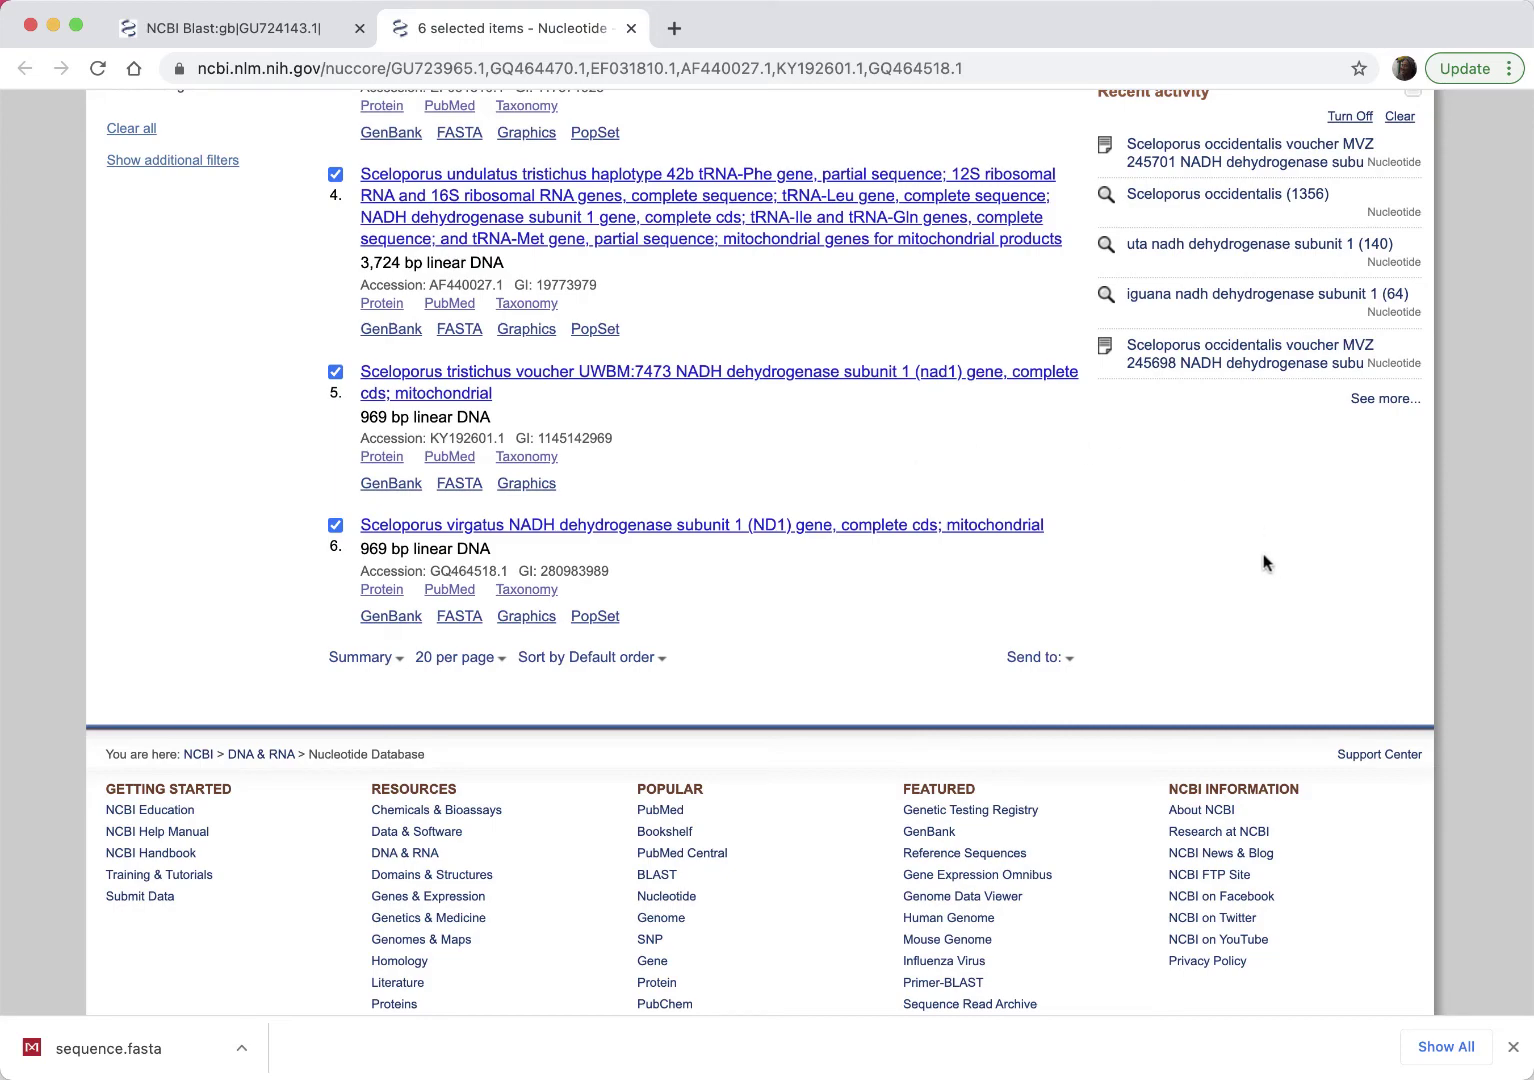
scroll(1248, 568, "up", 10)
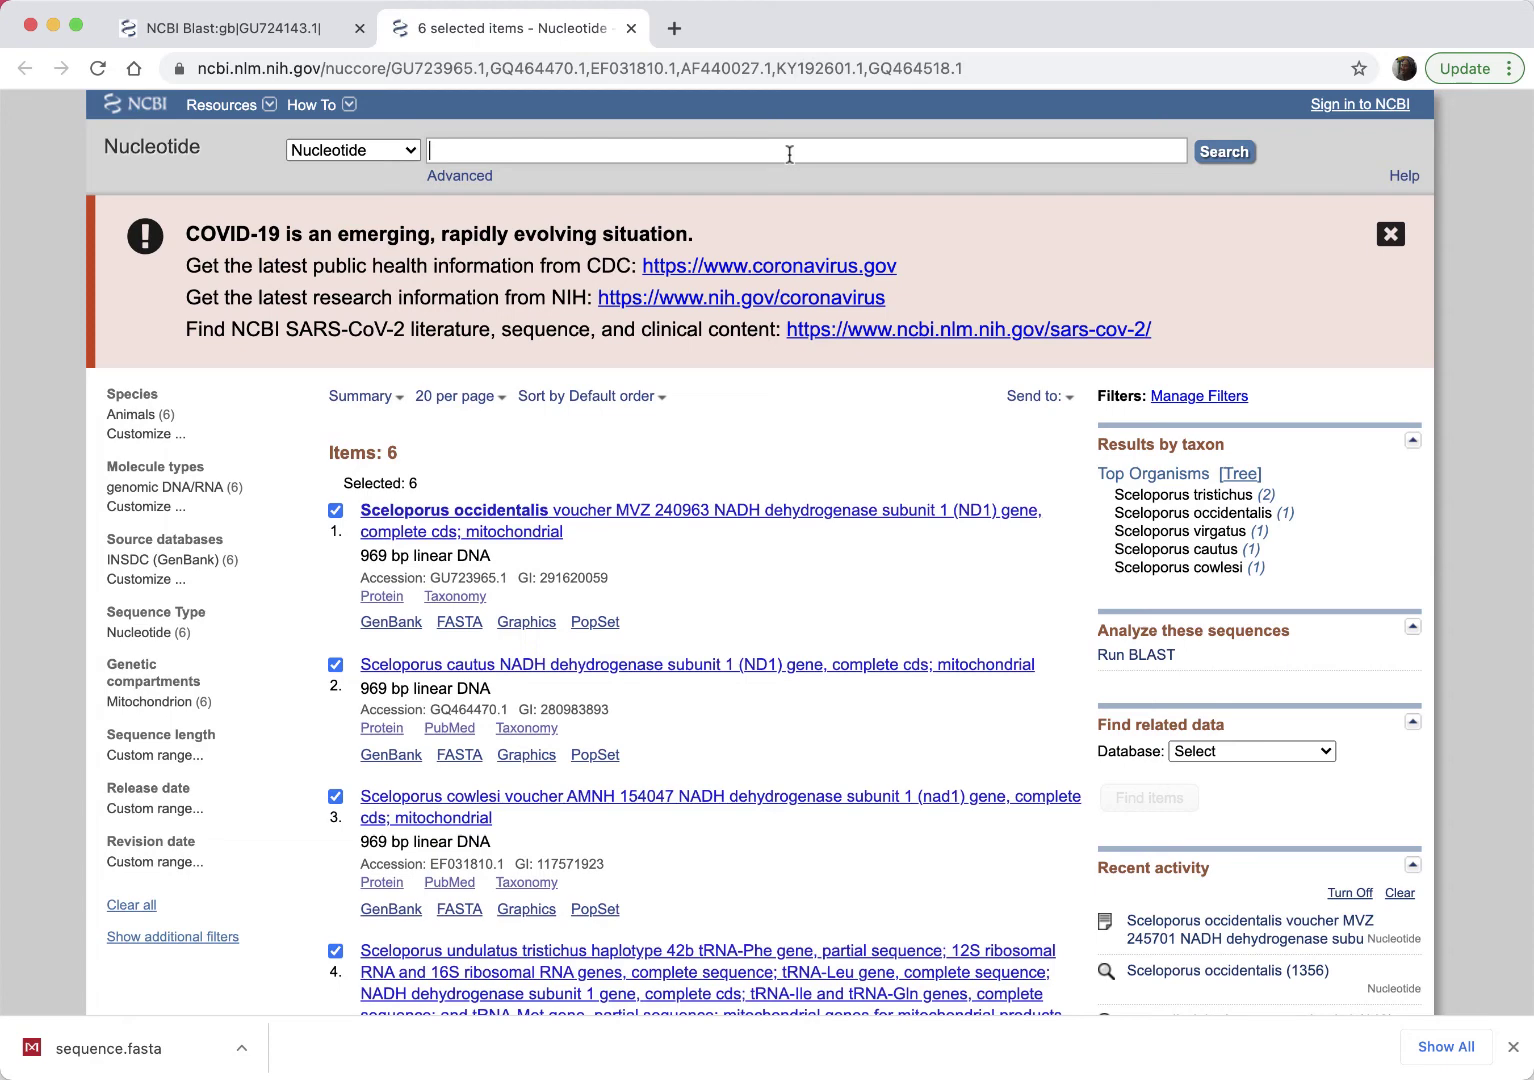
type("Uta")
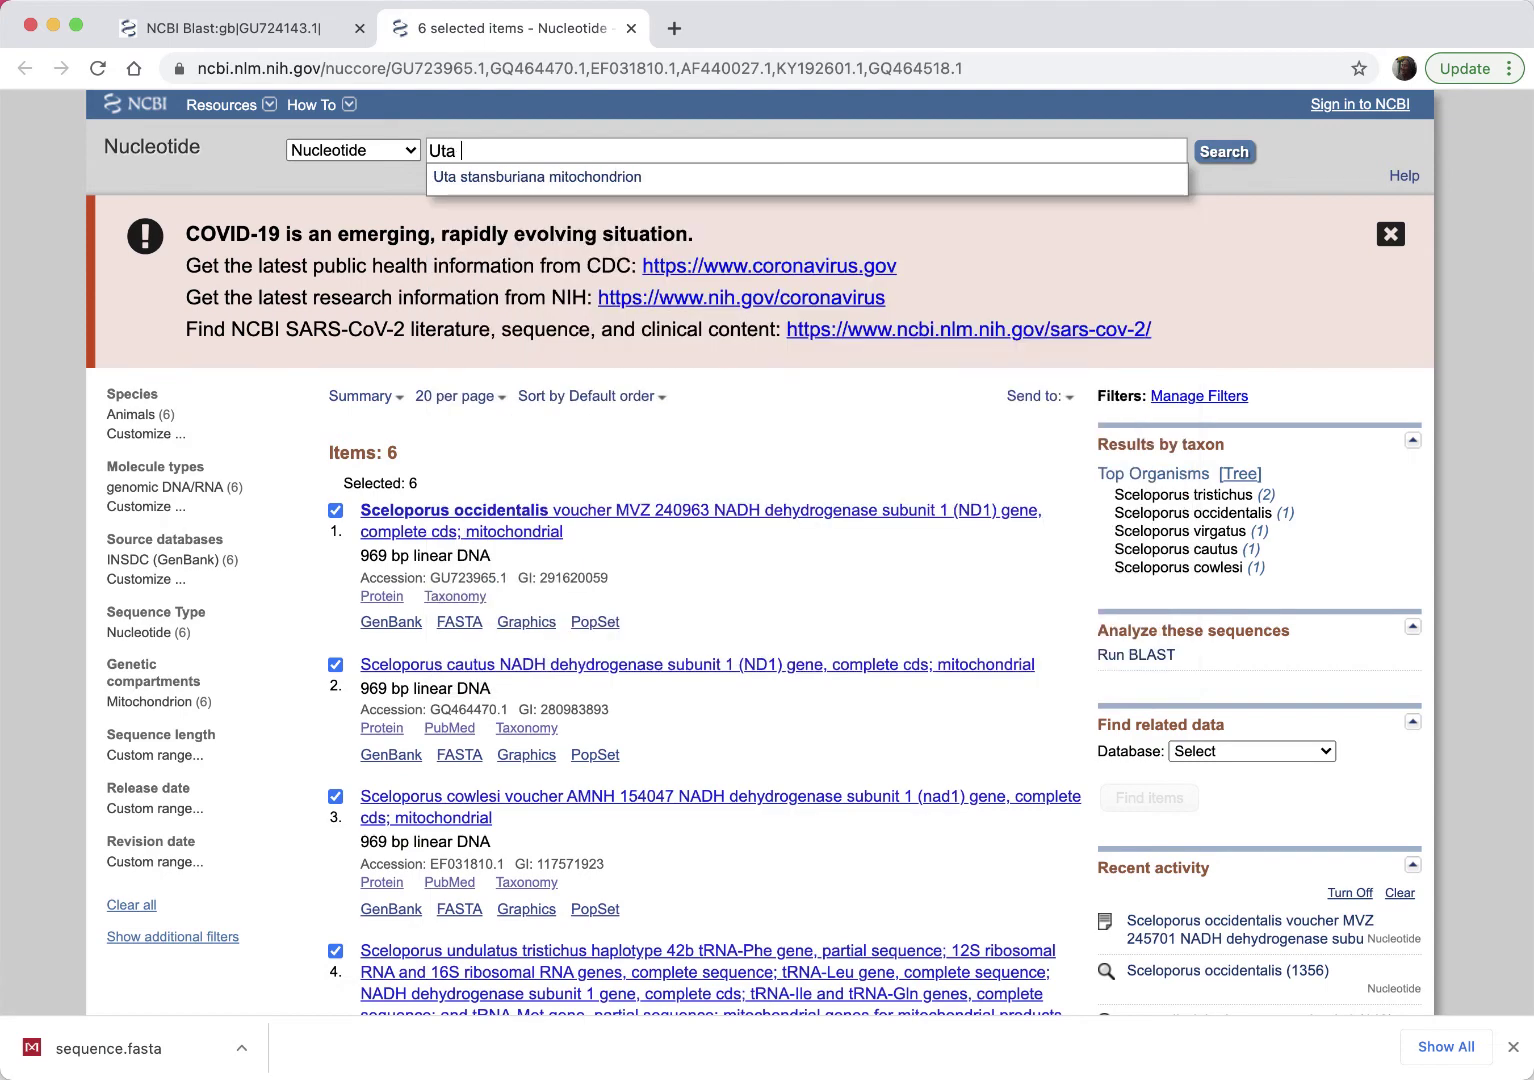
type("sta")
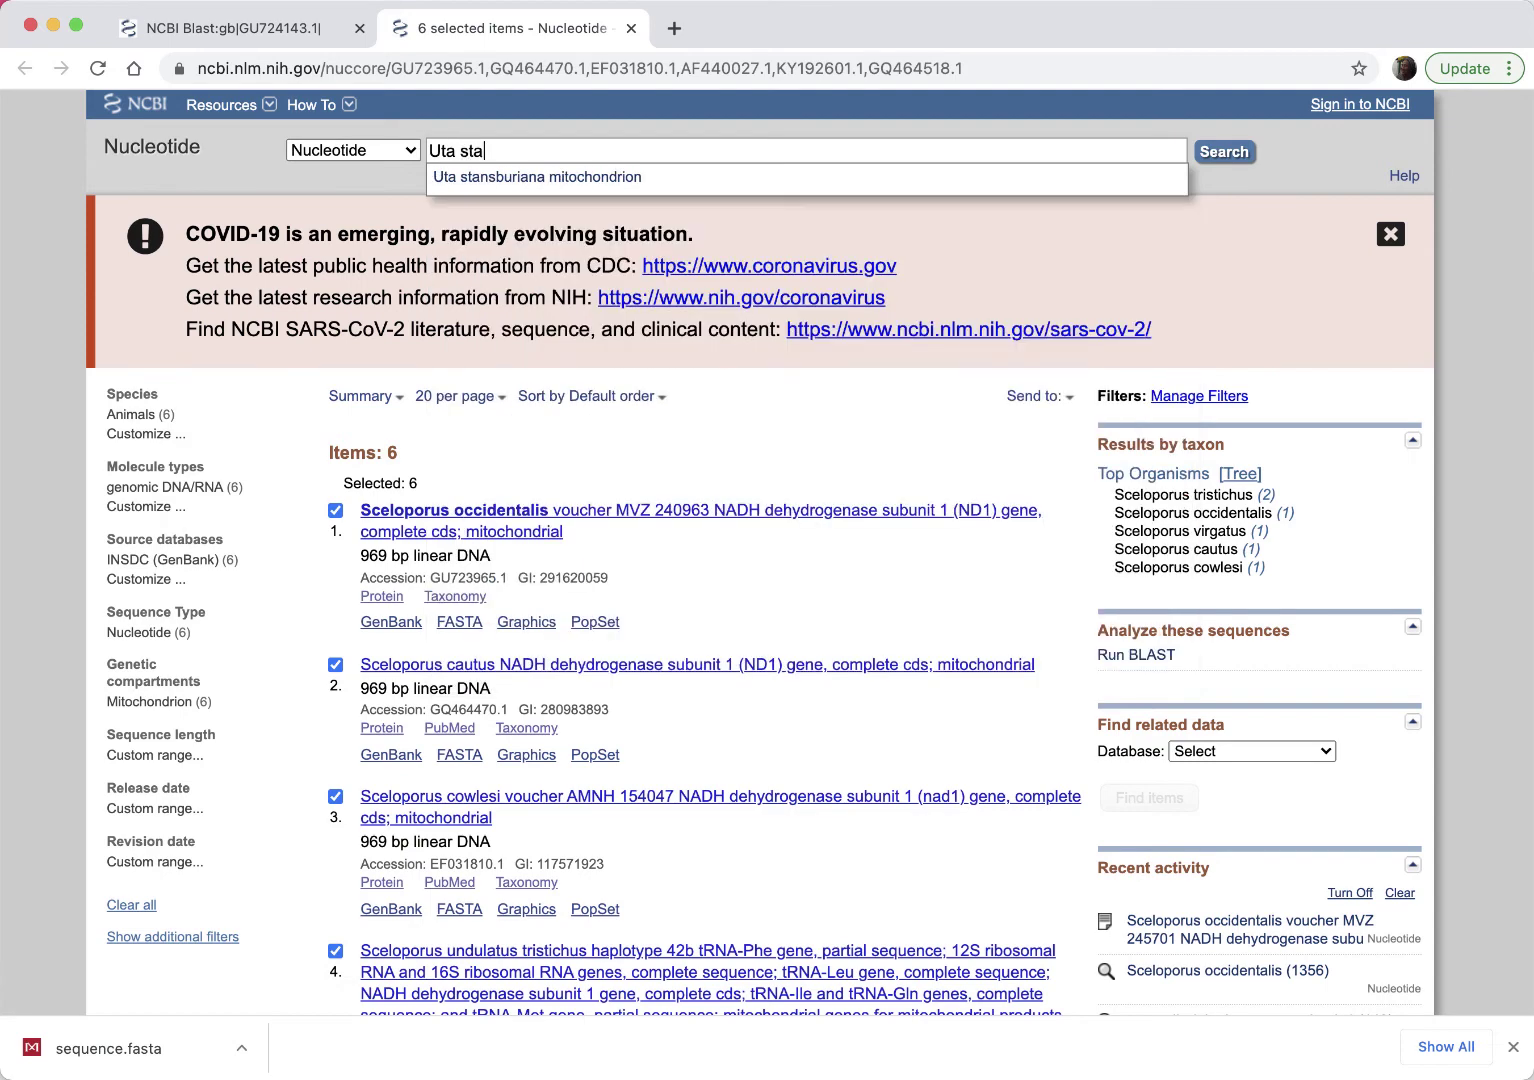
type("nsburiana NAD")
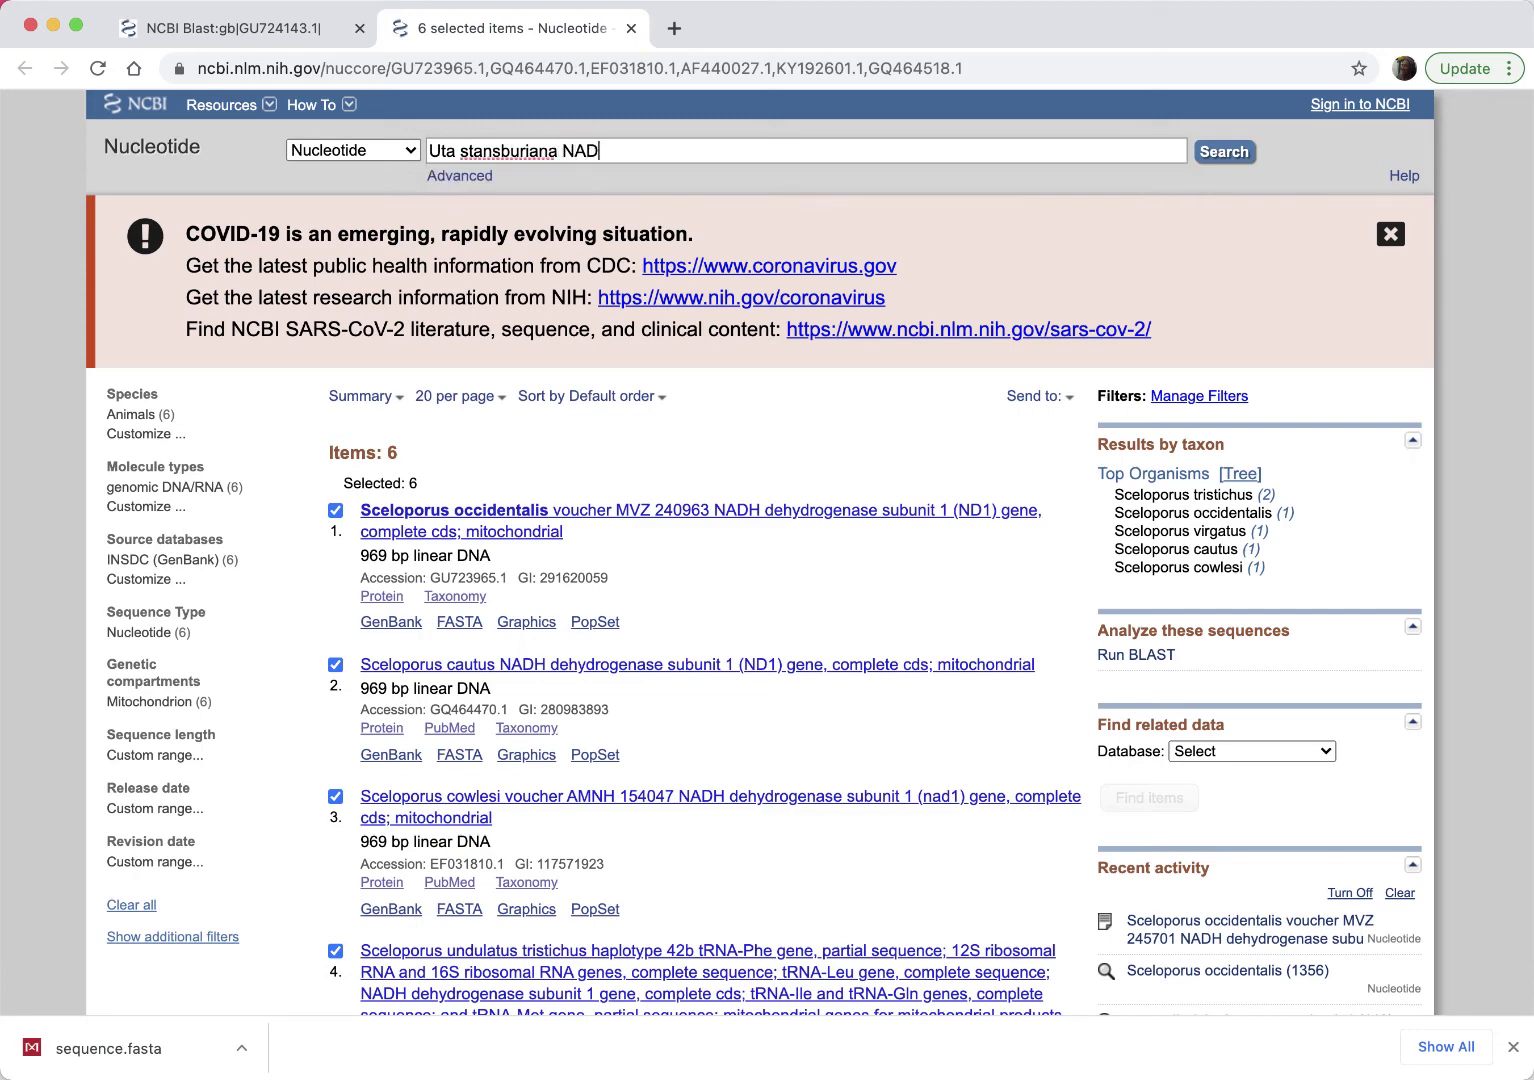
type("H dehydrogenase")
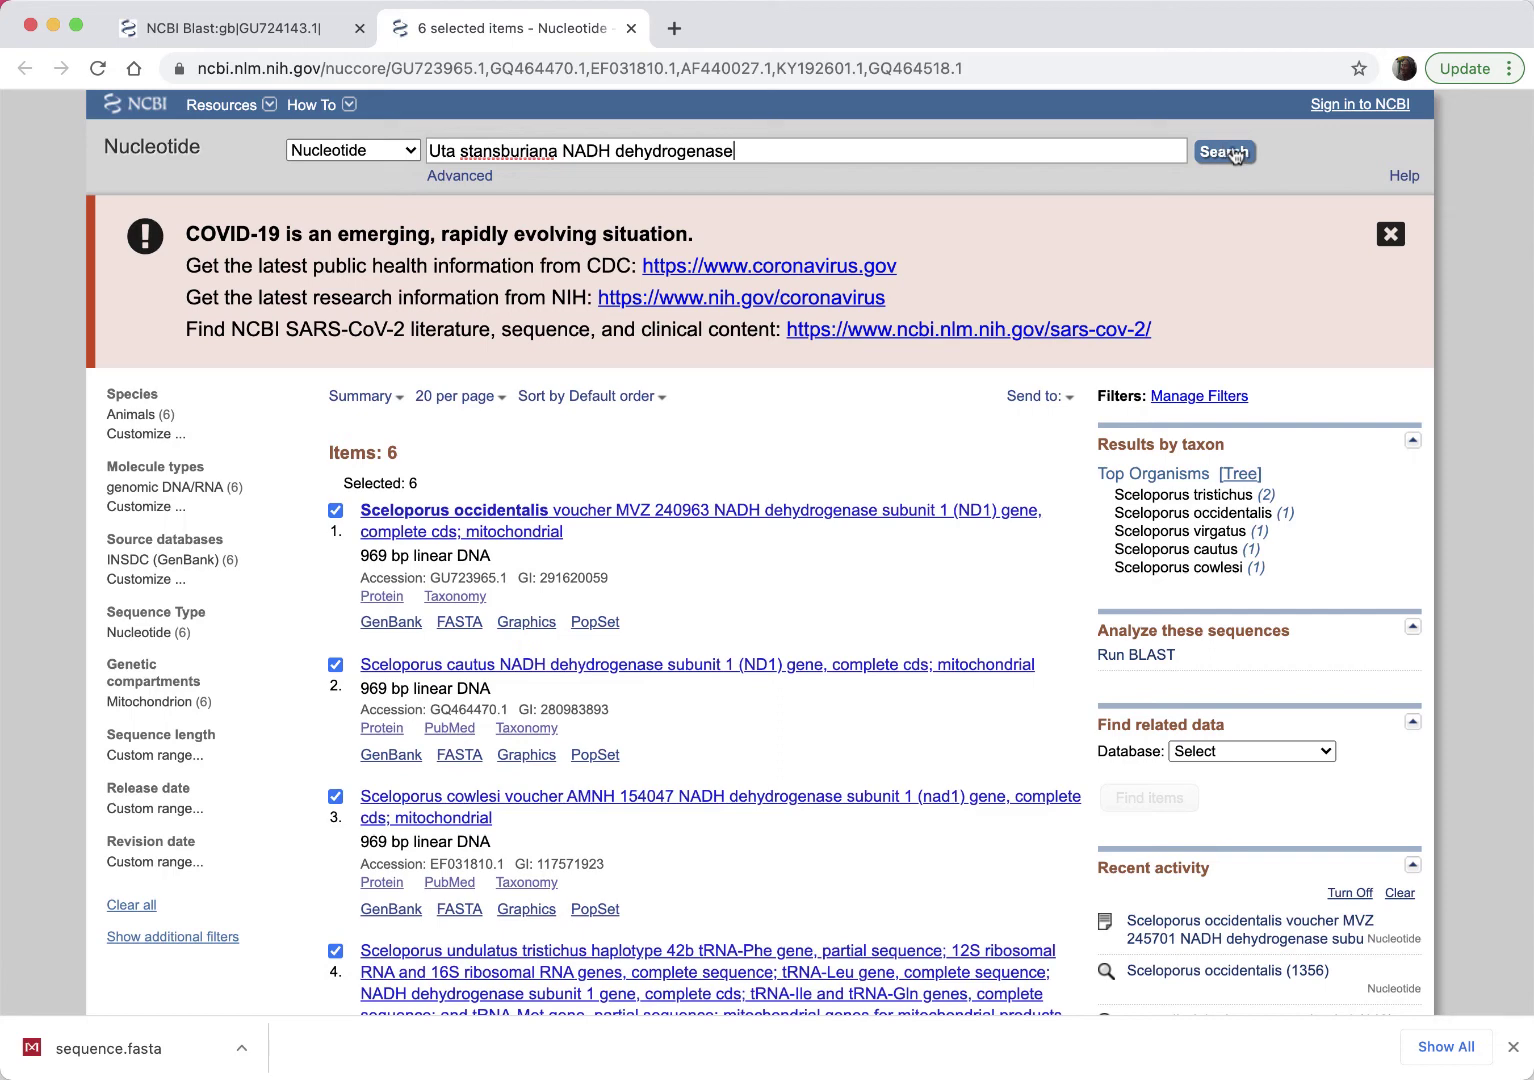
type("1")
left_click(1233, 158)
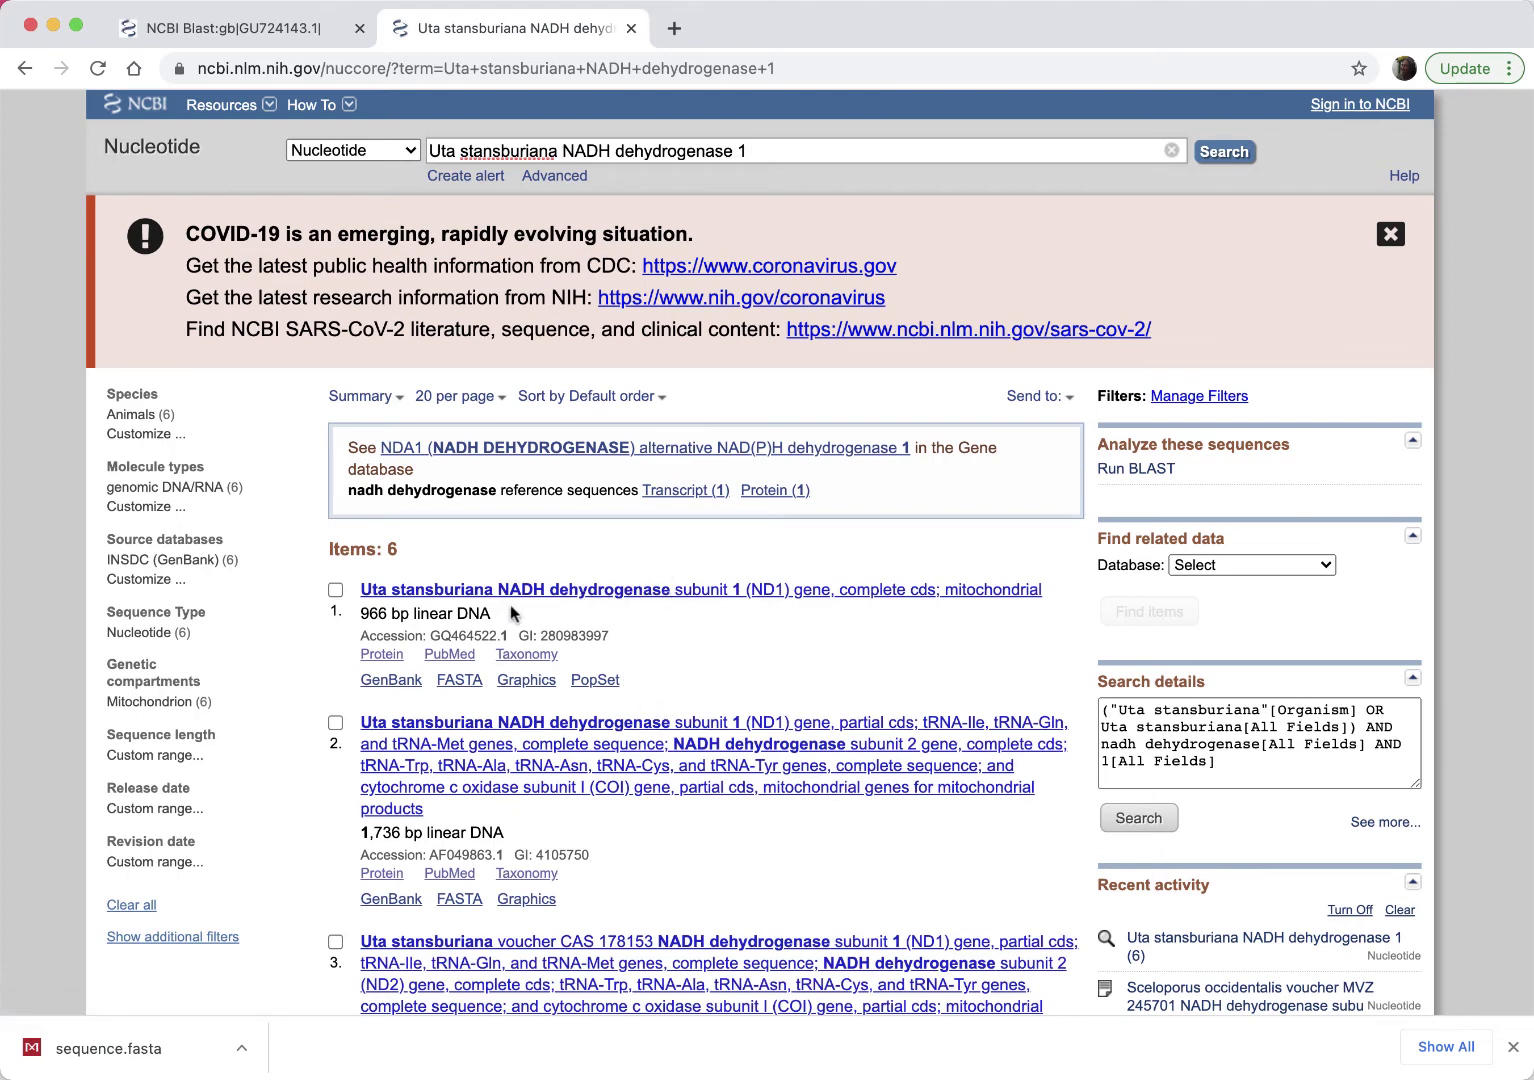
Select the first Uta stansburiana ND1 complete cds result and download its complete record as a FASTA file
left_click(335, 590)
scroll(409, 654, "down", 1)
scroll(409, 654, "down", 10)
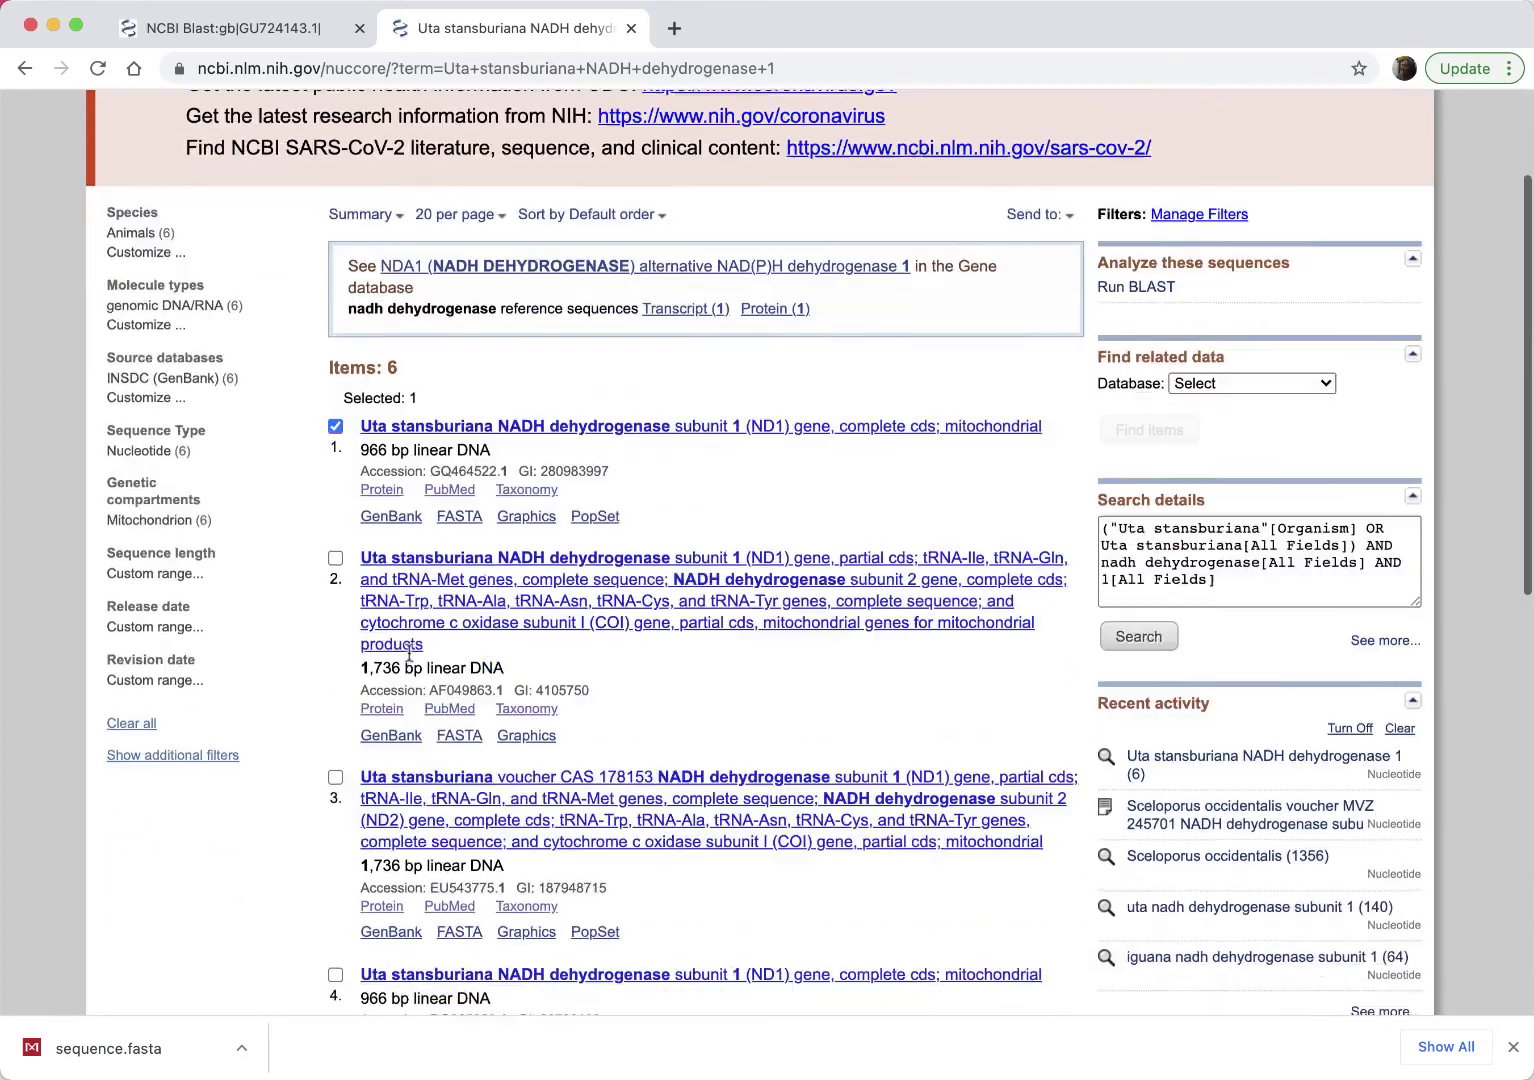
left_click(1012, 643)
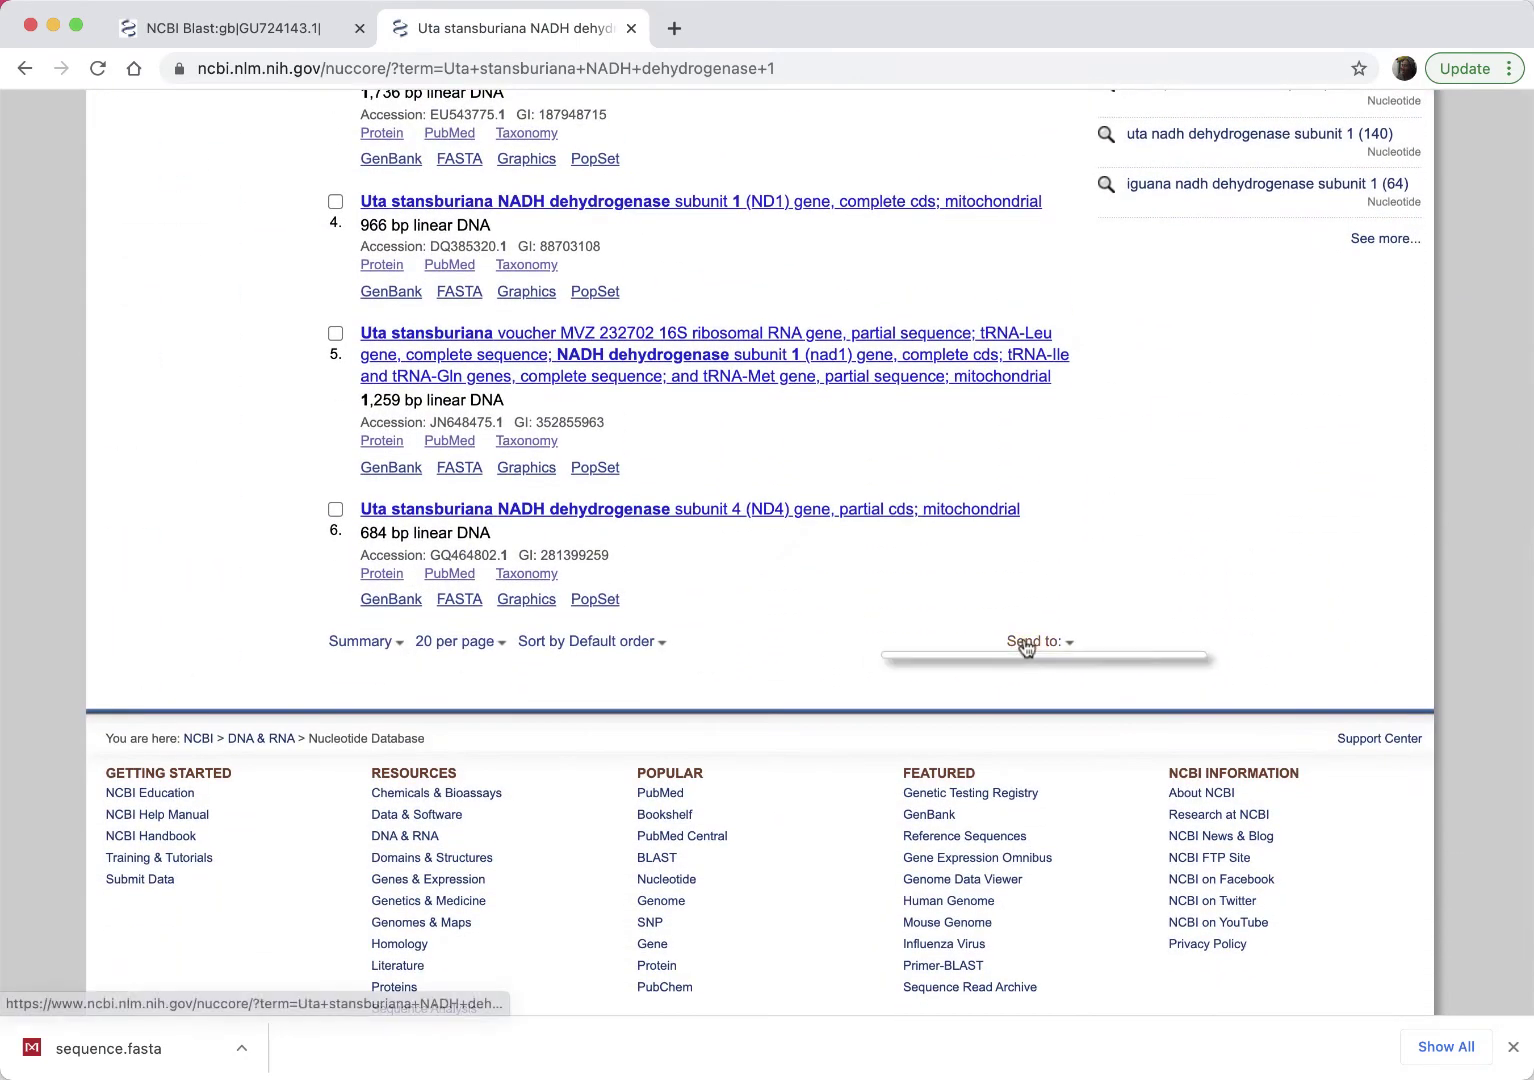
left_click(903, 781)
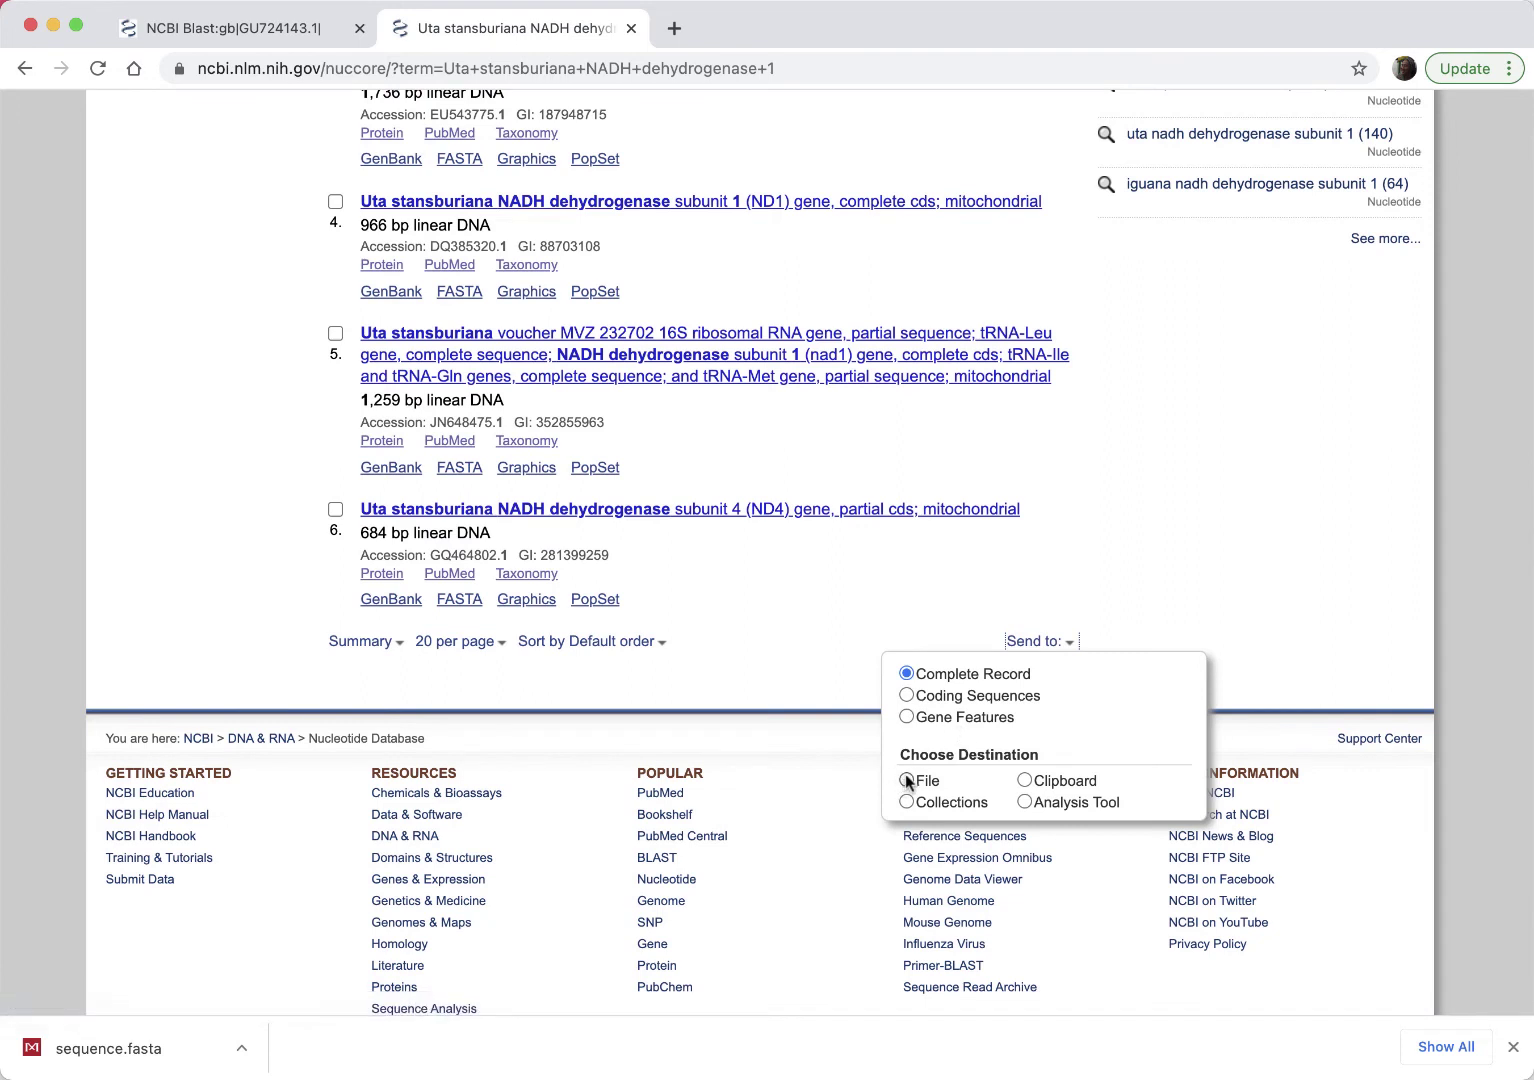
left_click(975, 895)
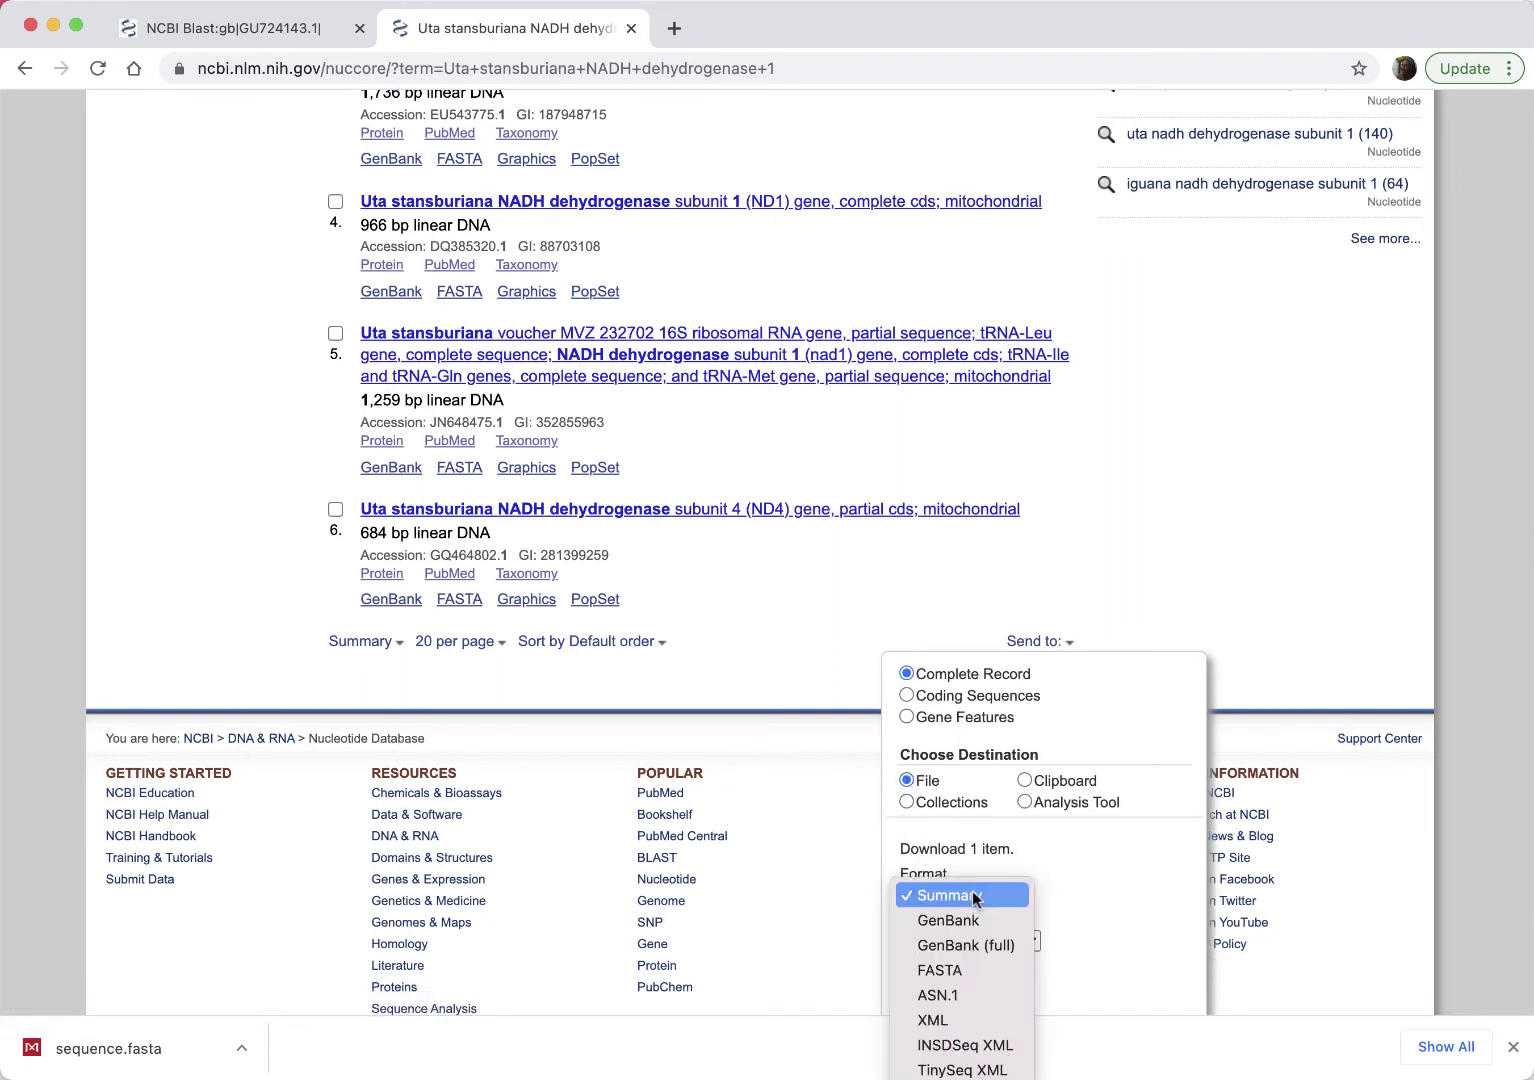
left_click(978, 967)
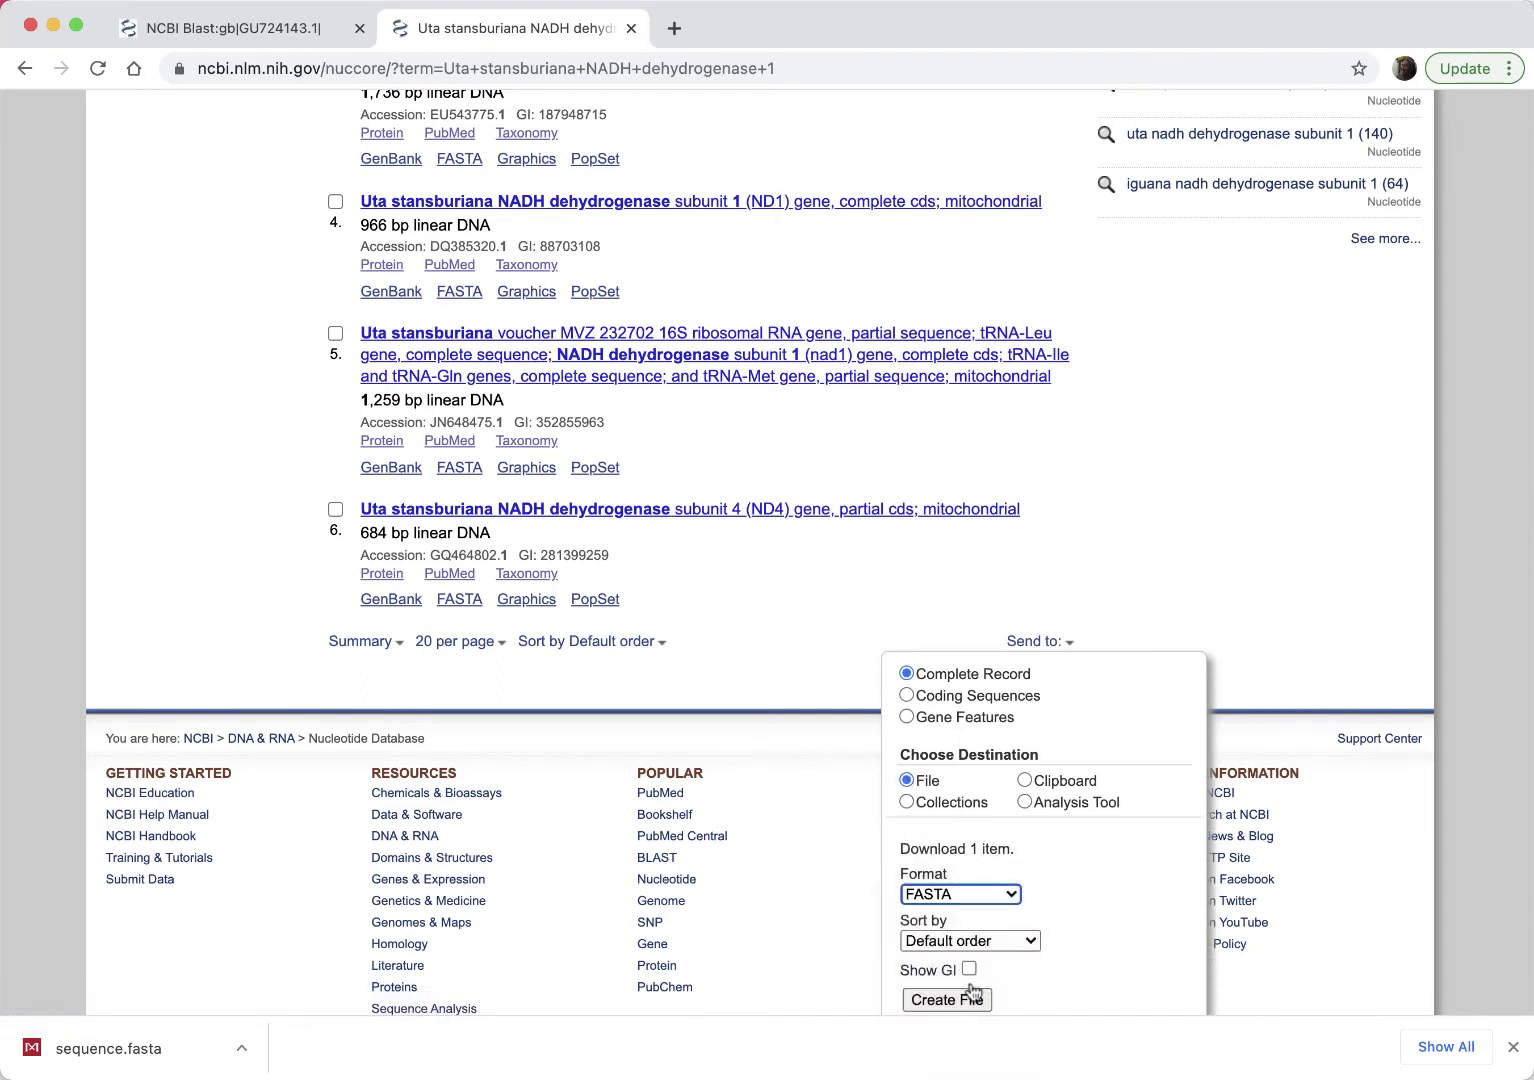
left_click(947, 1000)
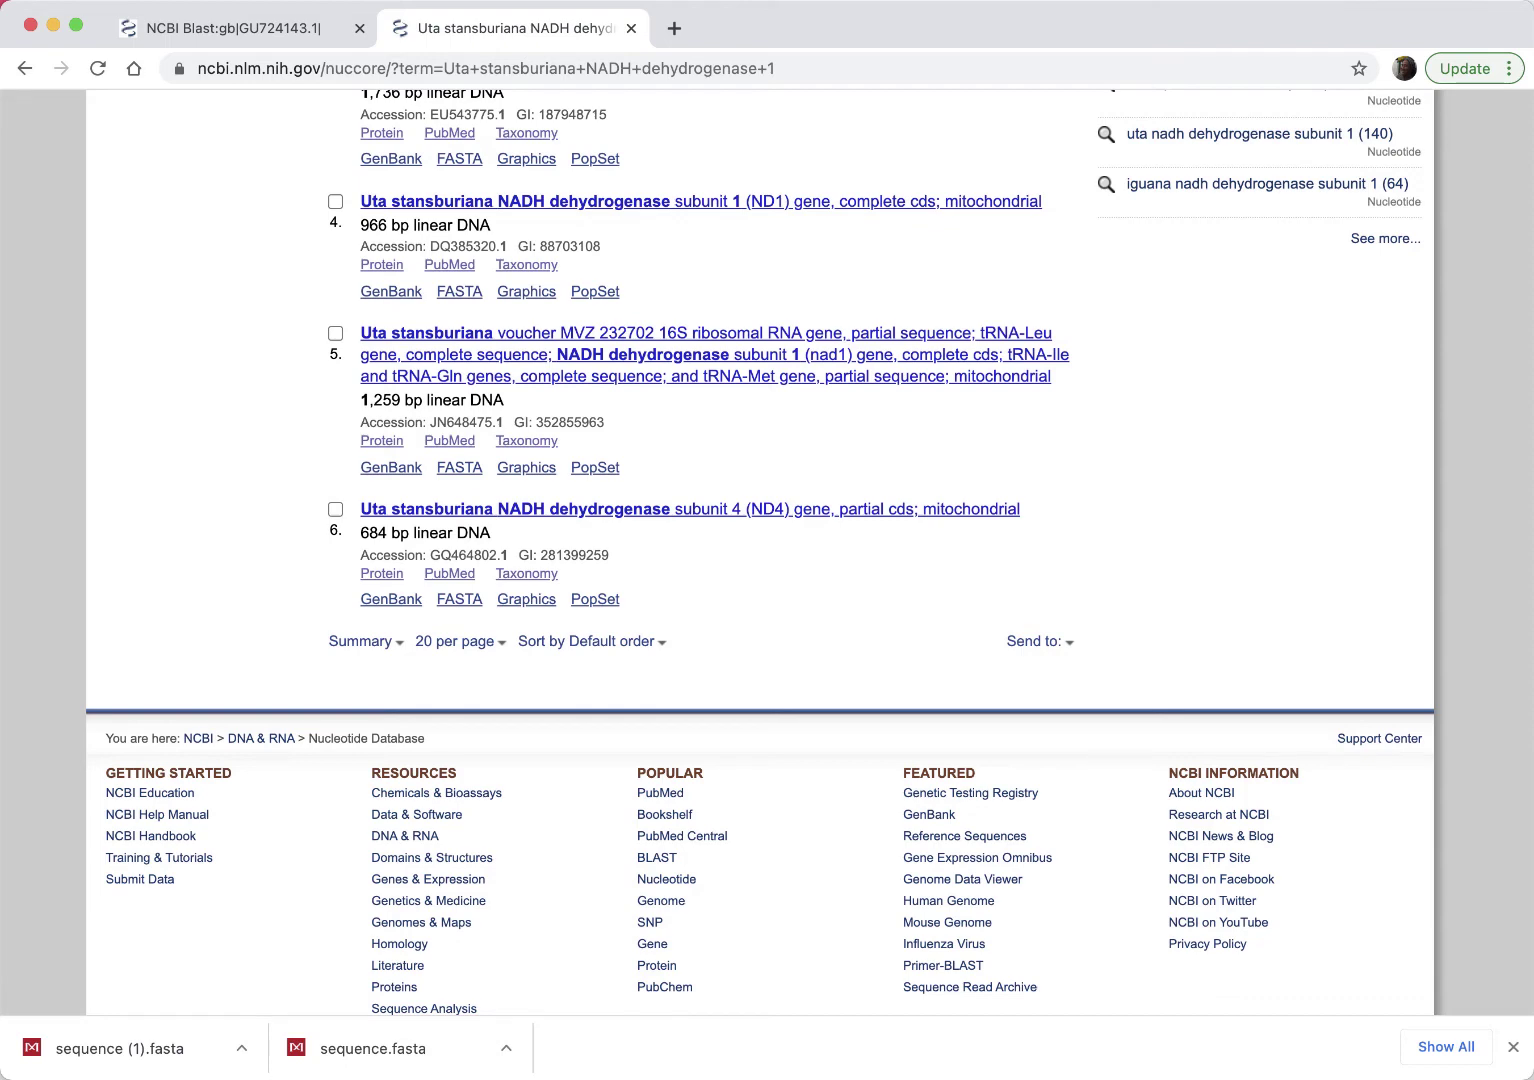
Switch to MEGA's Alignment Explorer and insert sequence (1).fasta from Downloads into the Sceloporus alignment, accepting DNA sequences in protein data
key("super+Tab")
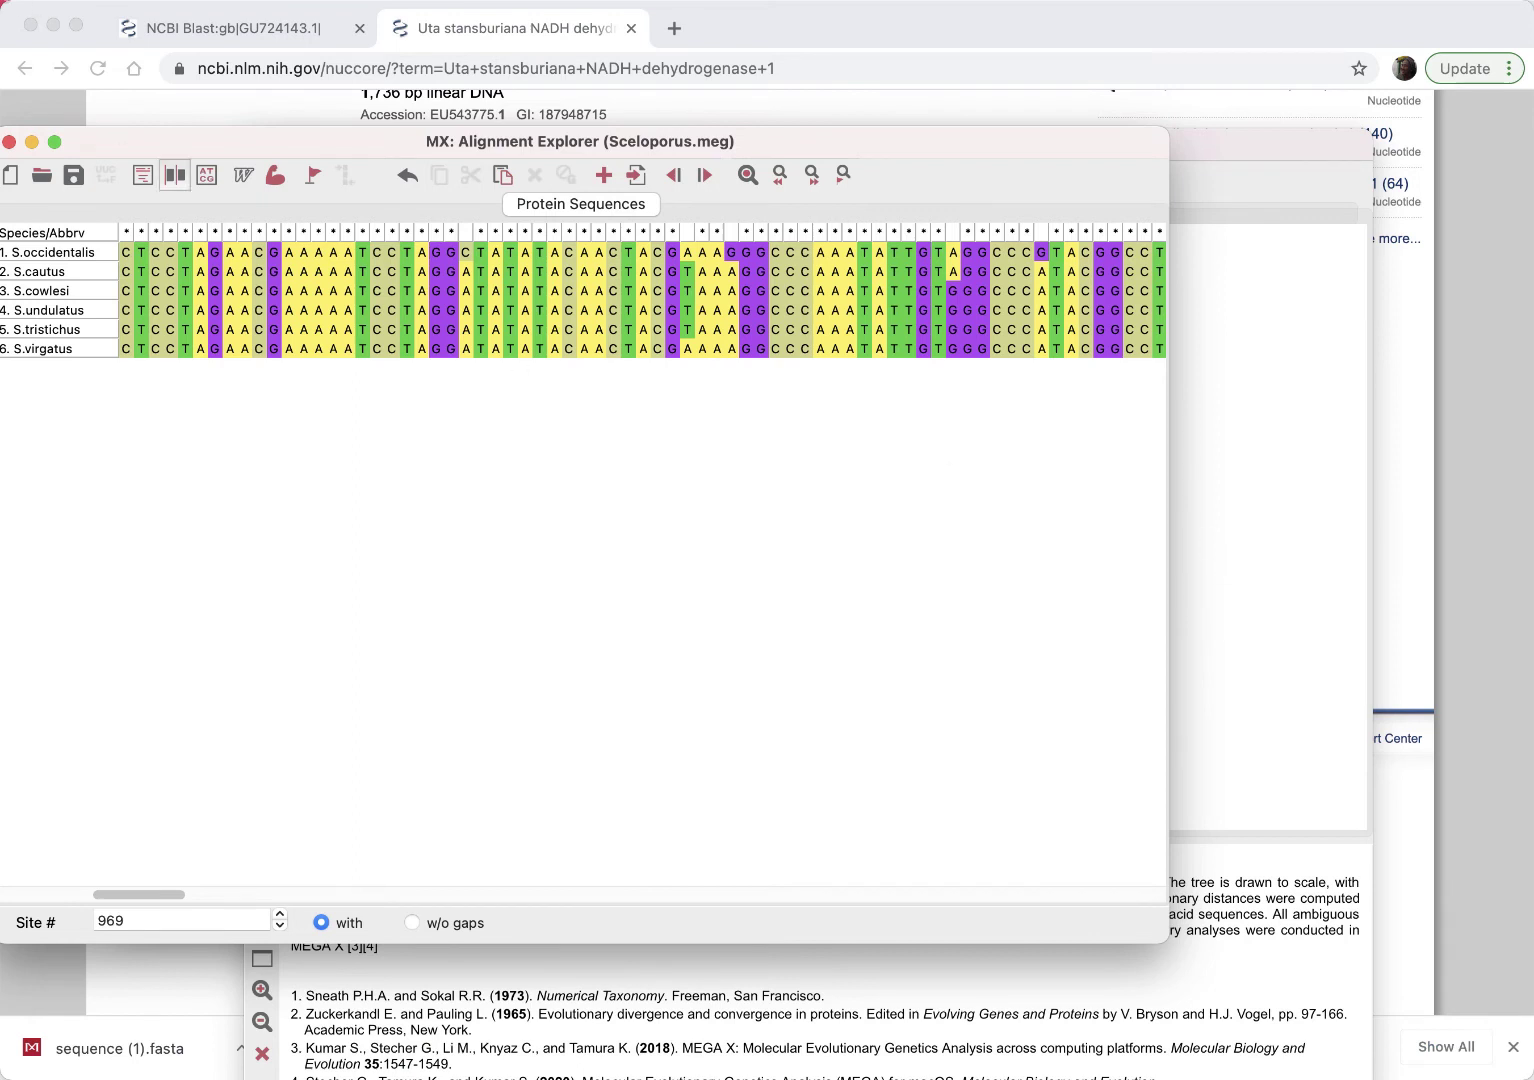
left_click(2, 1)
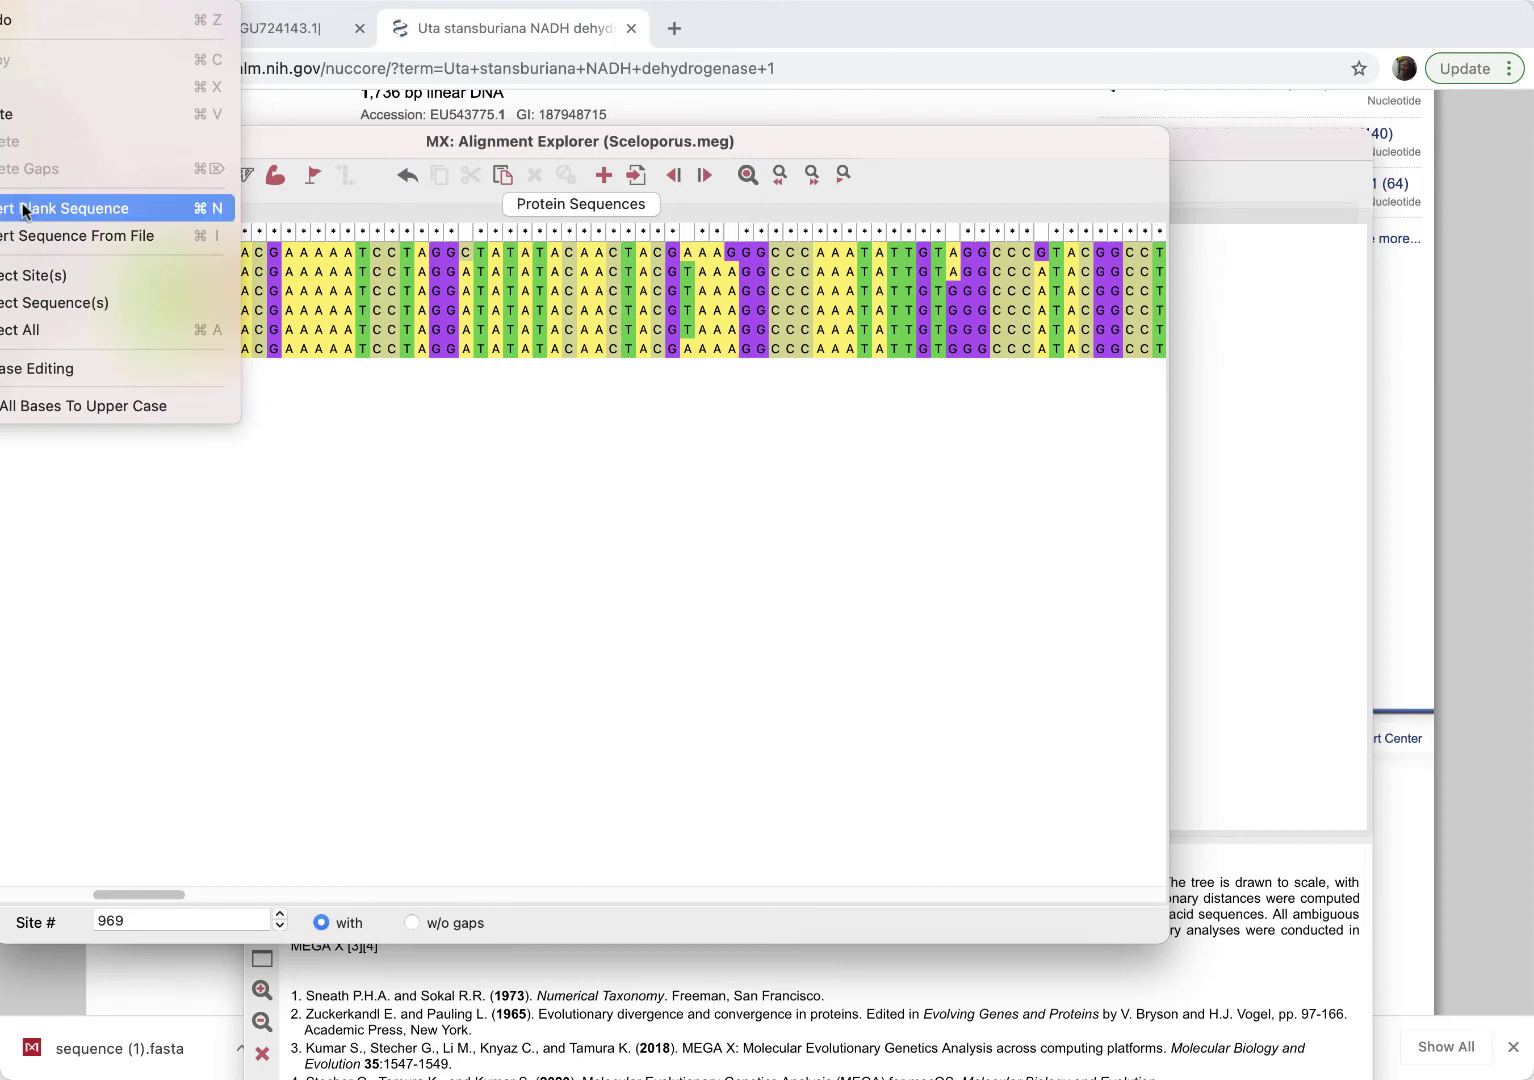
left_click(31, 236)
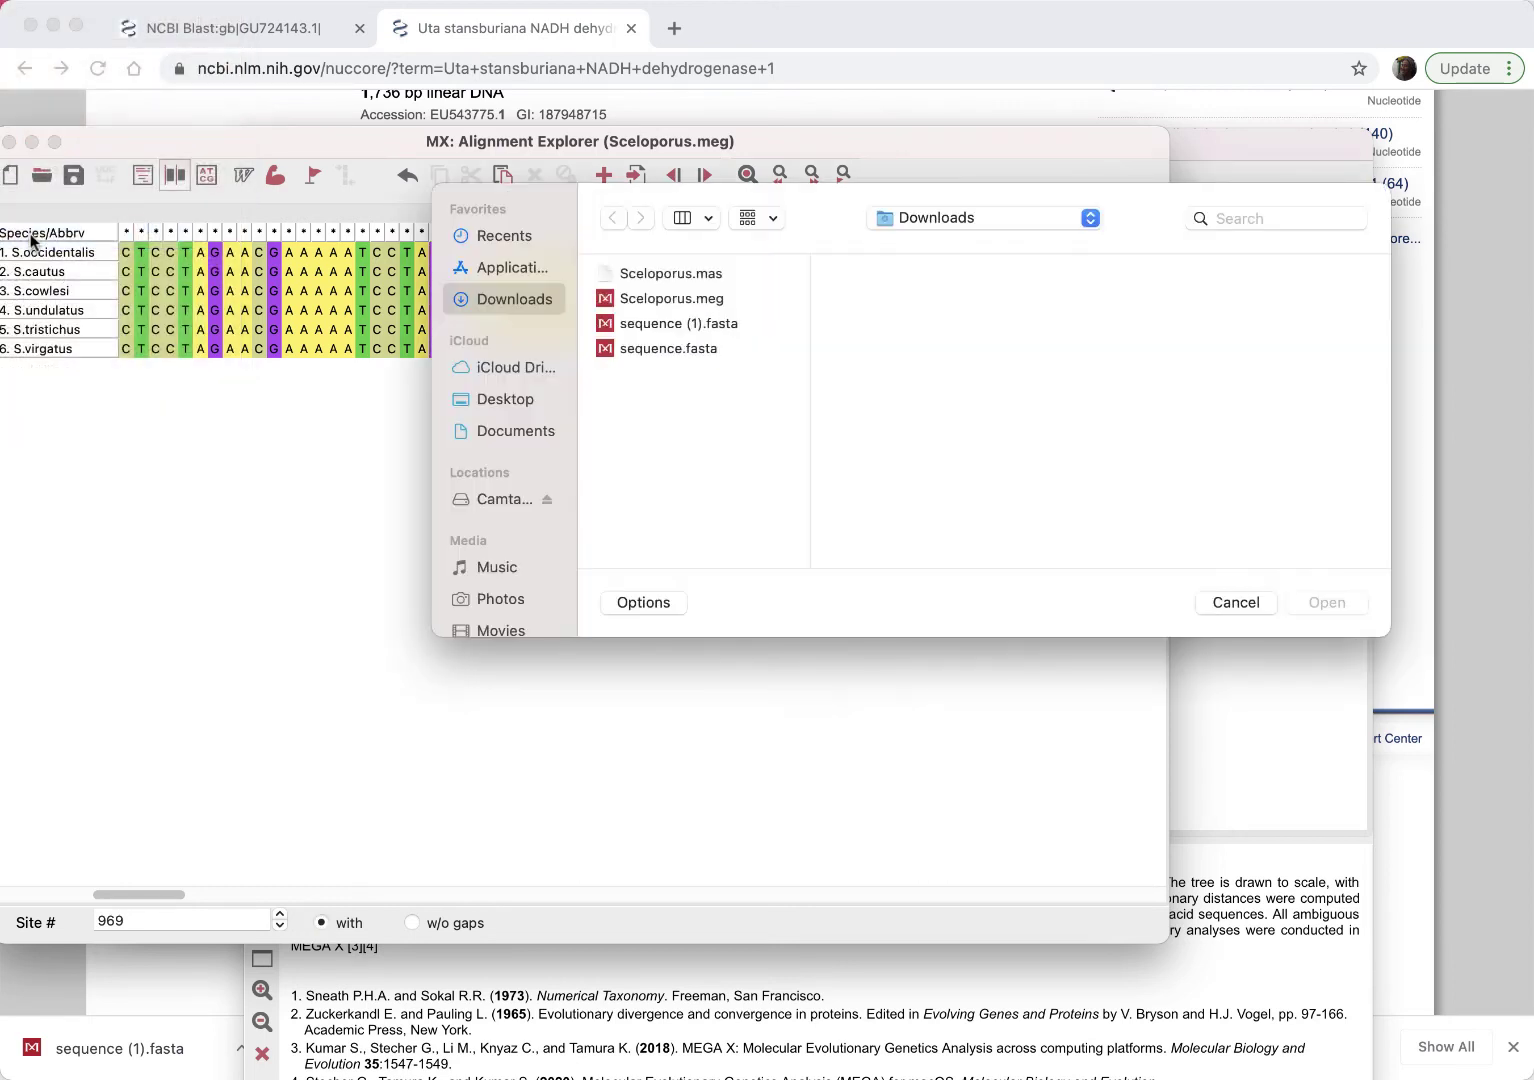
left_click(667, 324)
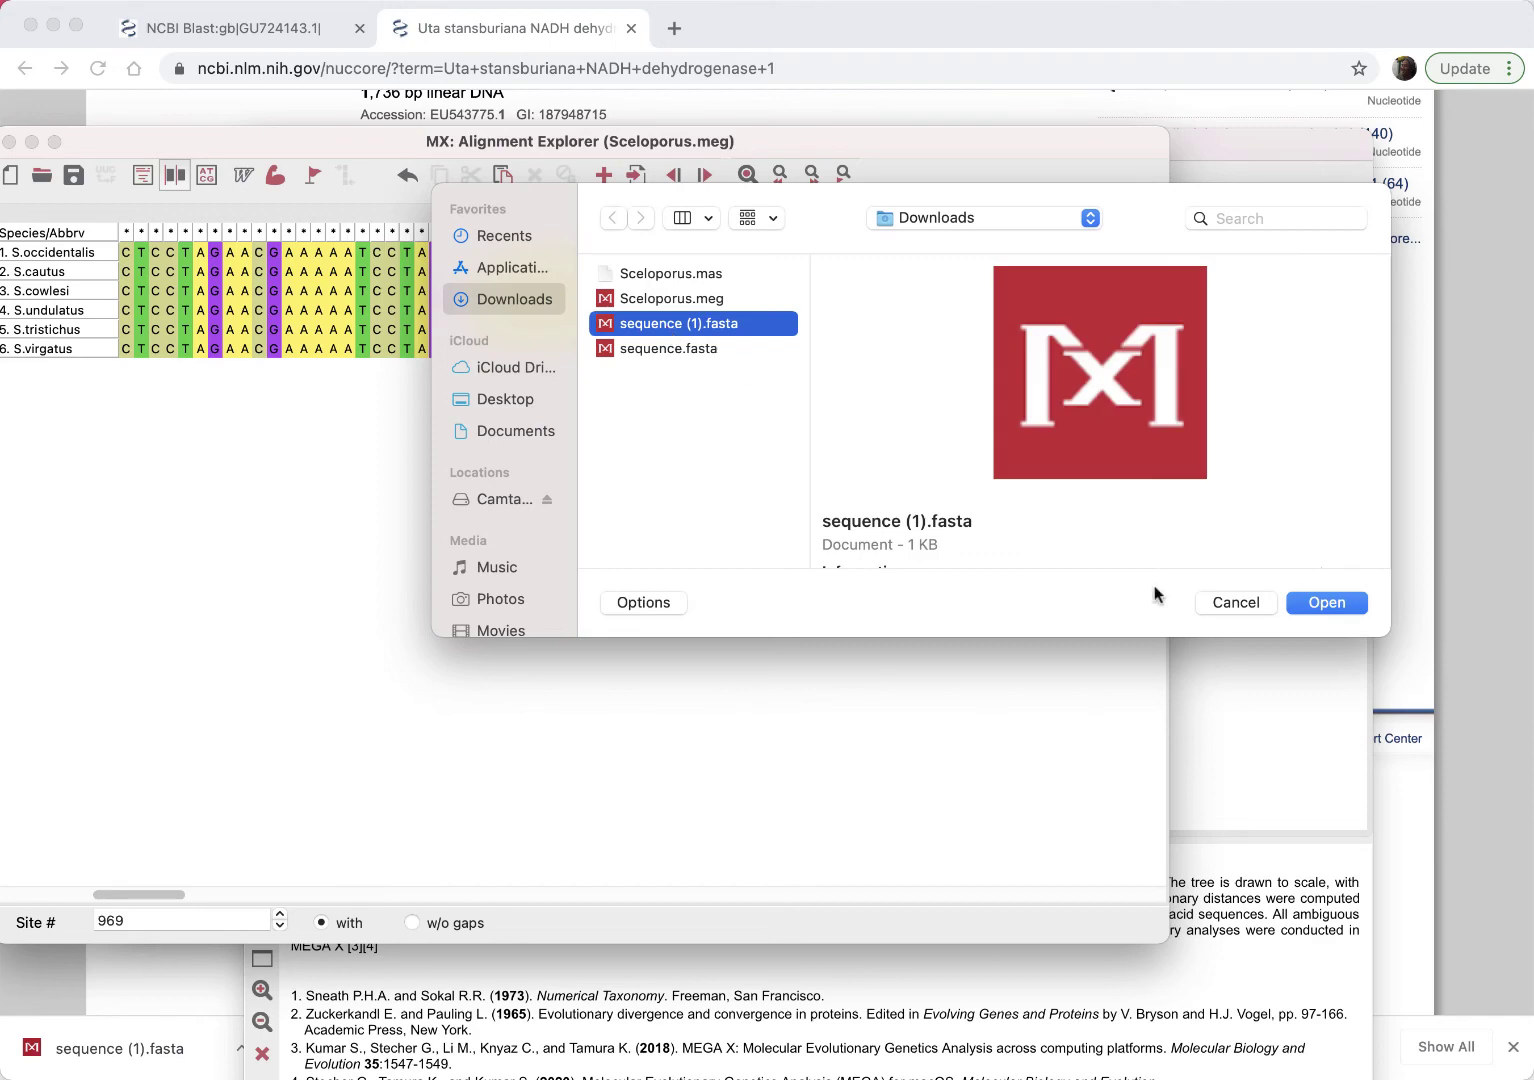
left_click(1300, 603)
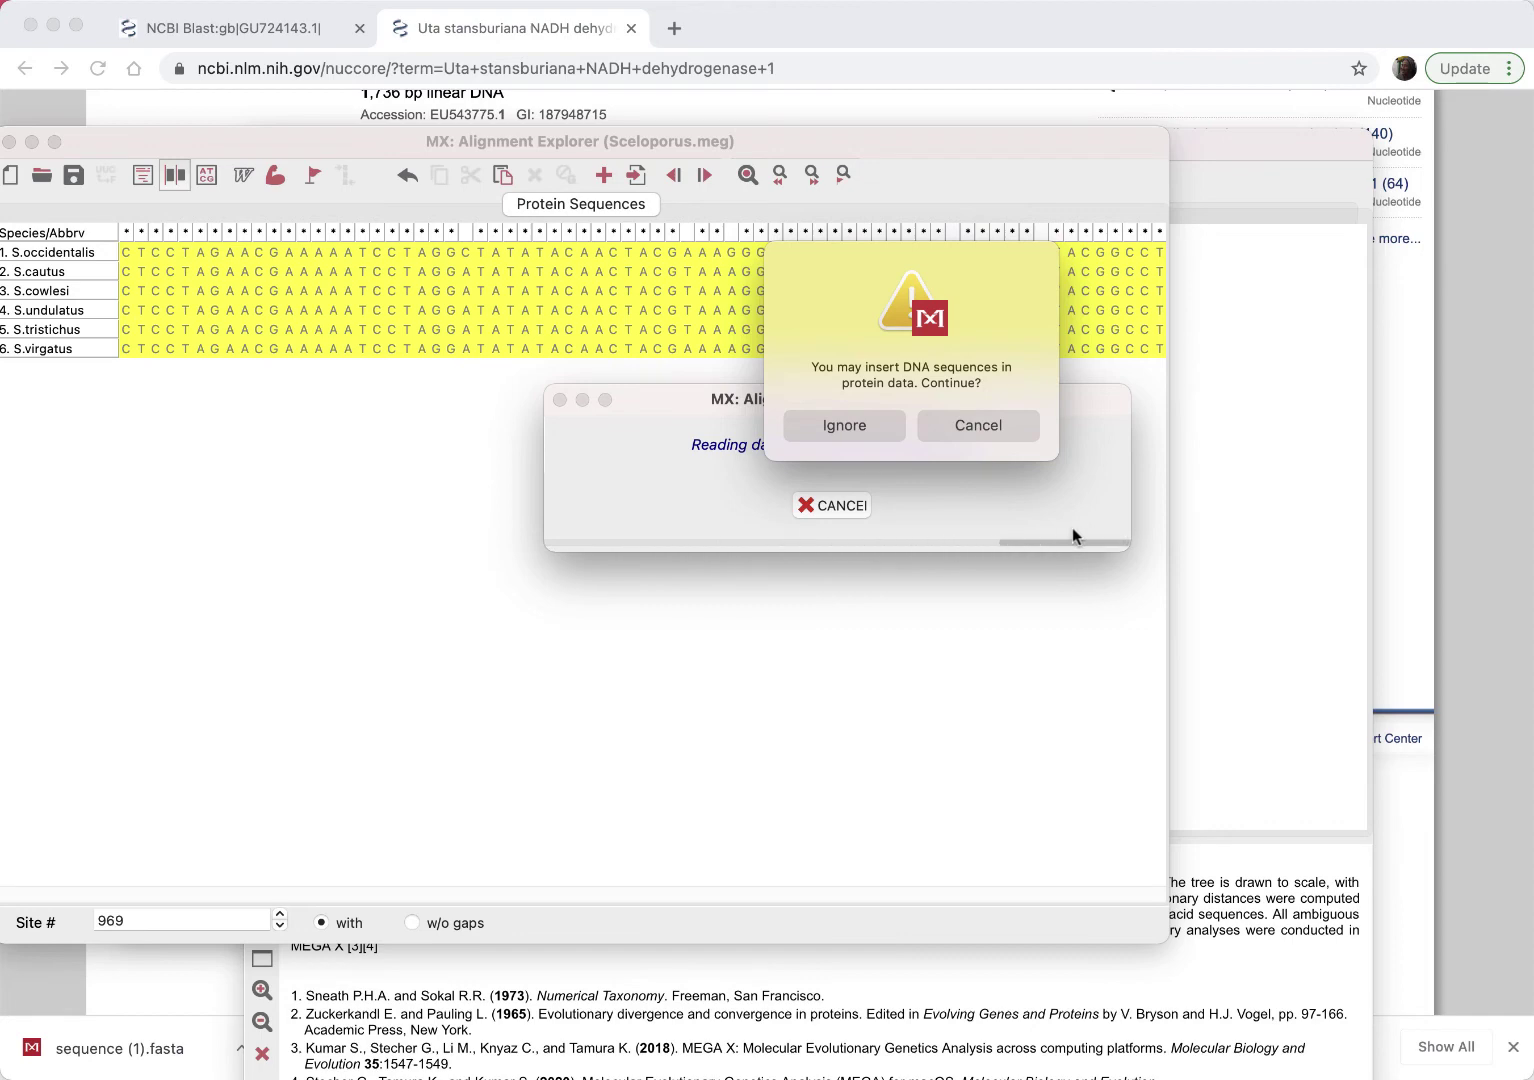
left_click(845, 427)
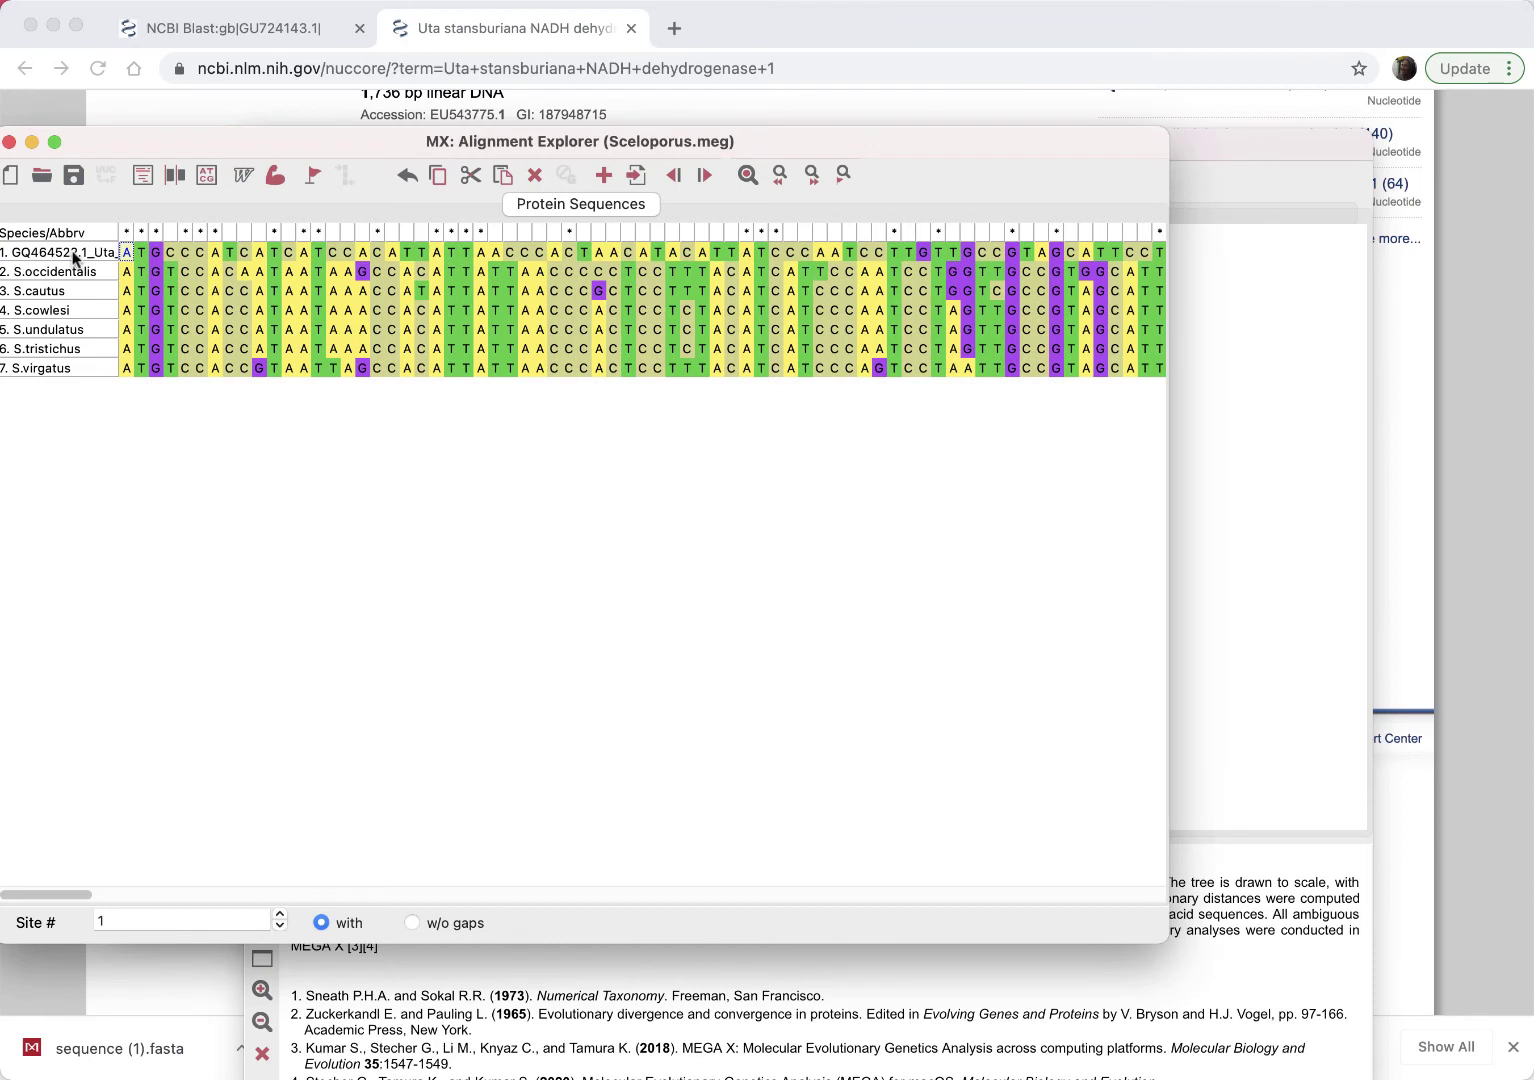
Rename the inserted Uta stansburiana sequence as "Uta (outgroup)"
double_click(73, 254)
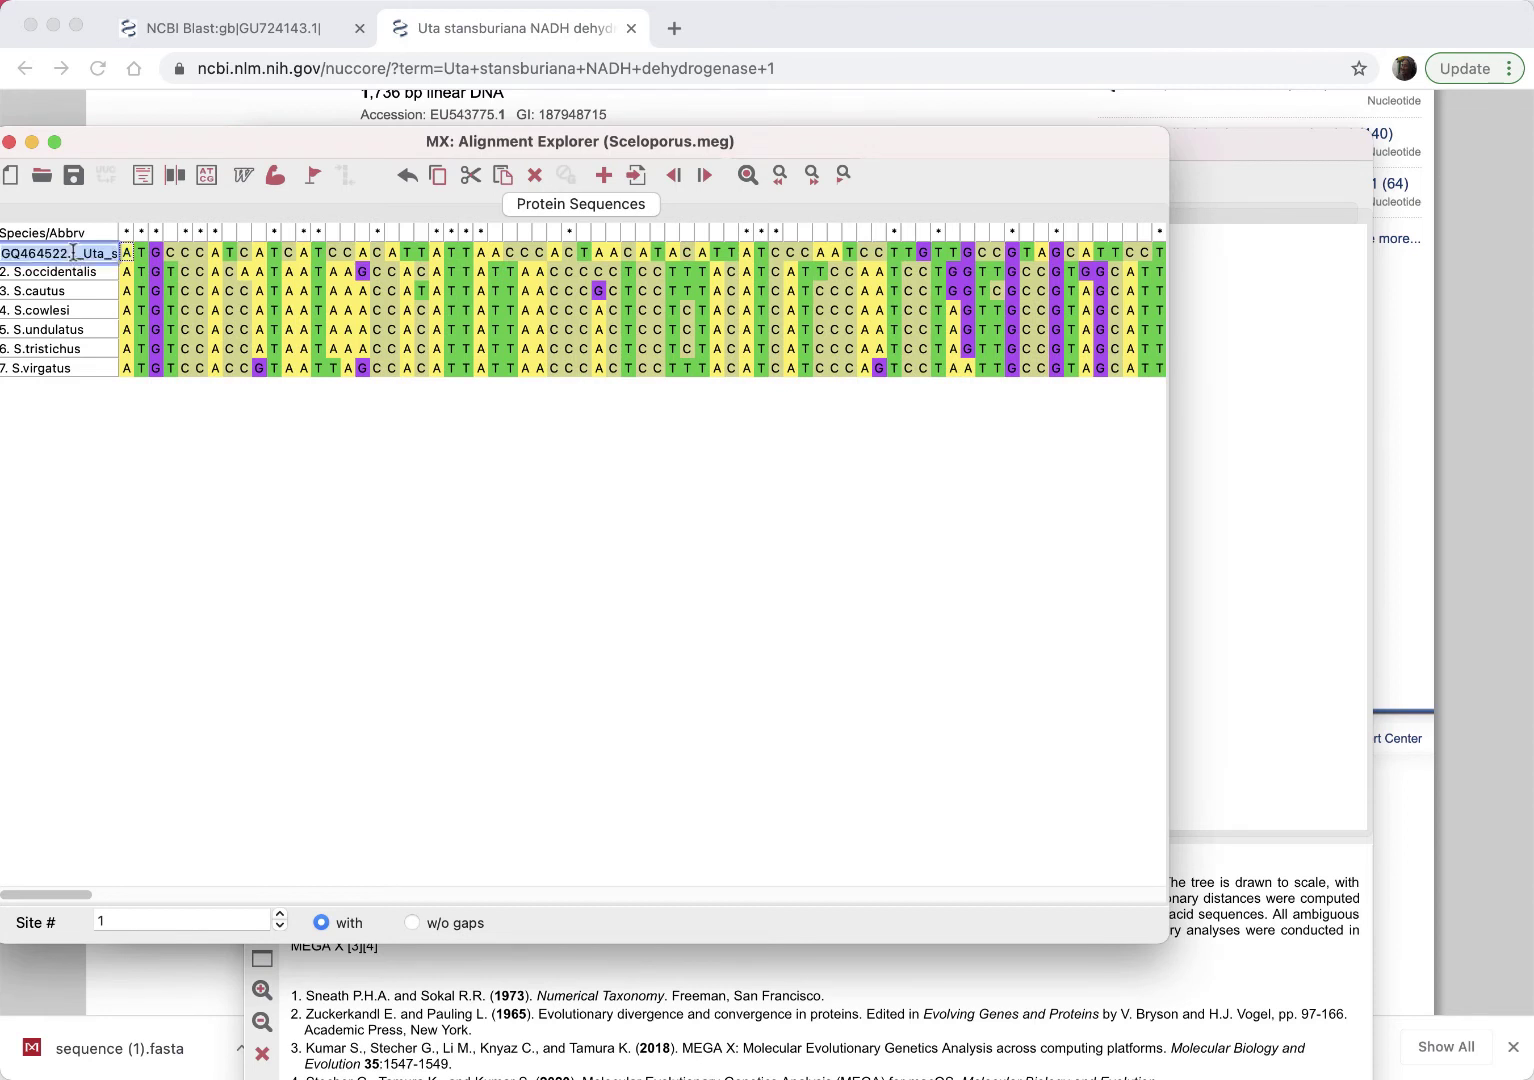
type("Uta")
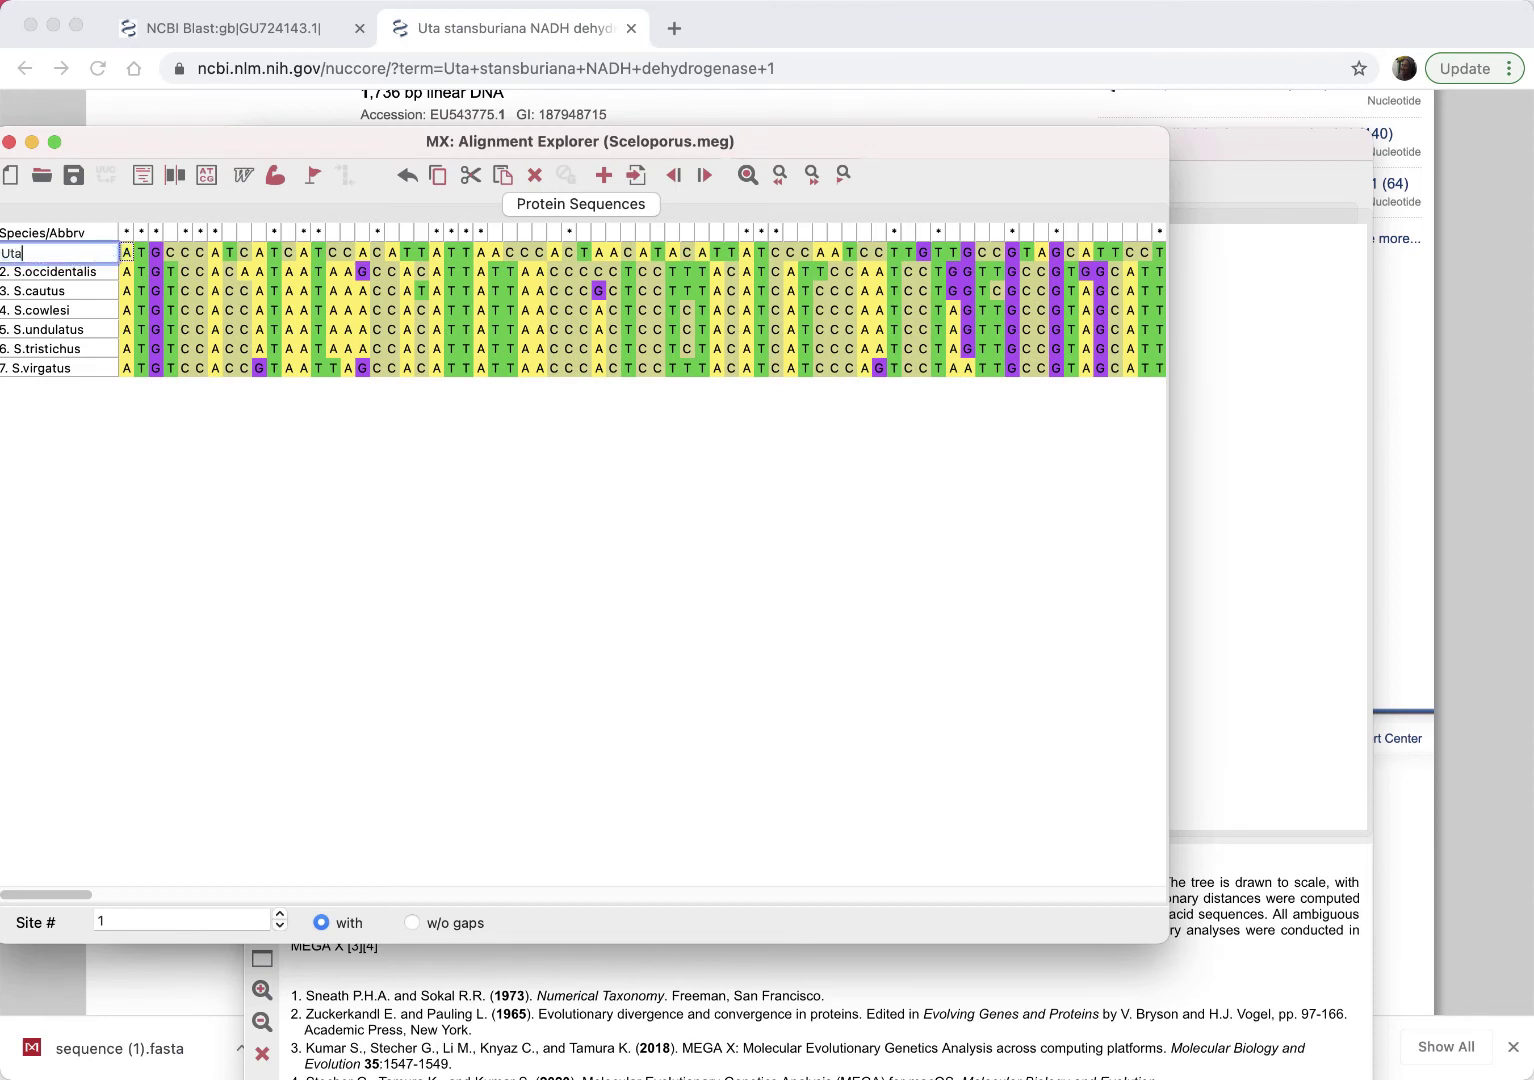
type(" (outgro")
type("up)")
key("Return")
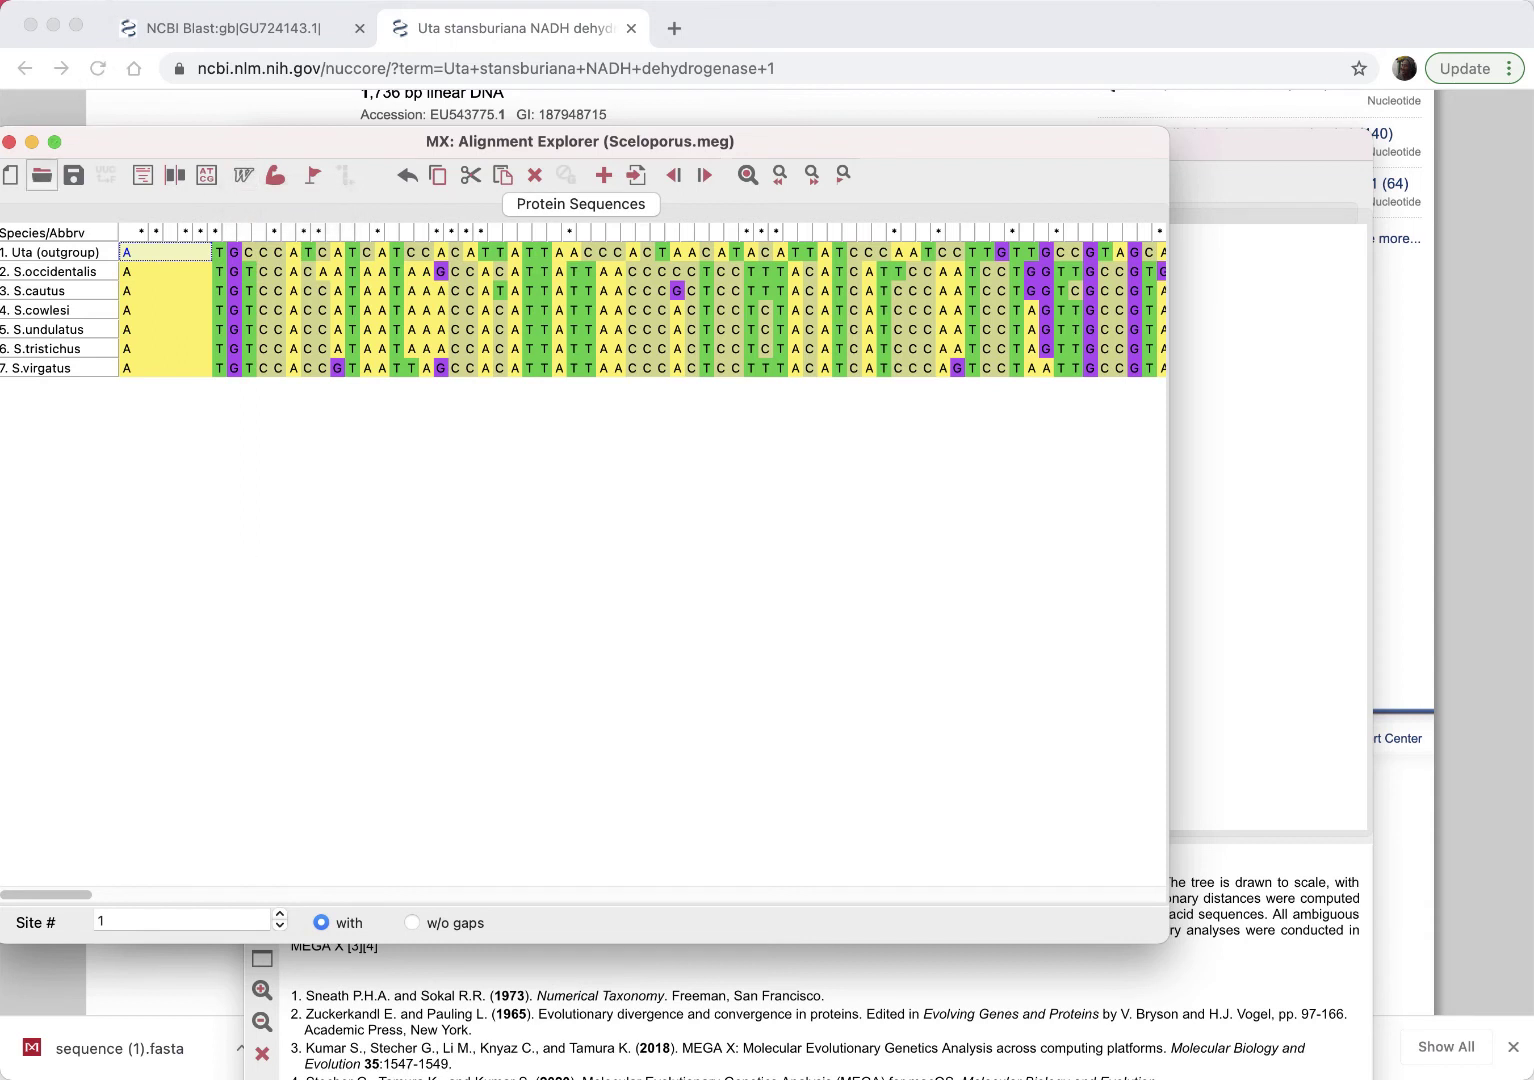
Align all the sequences with ClustalW, keeping the offered gap penalties and other options
left_click(90, 0)
left_click(118, 24)
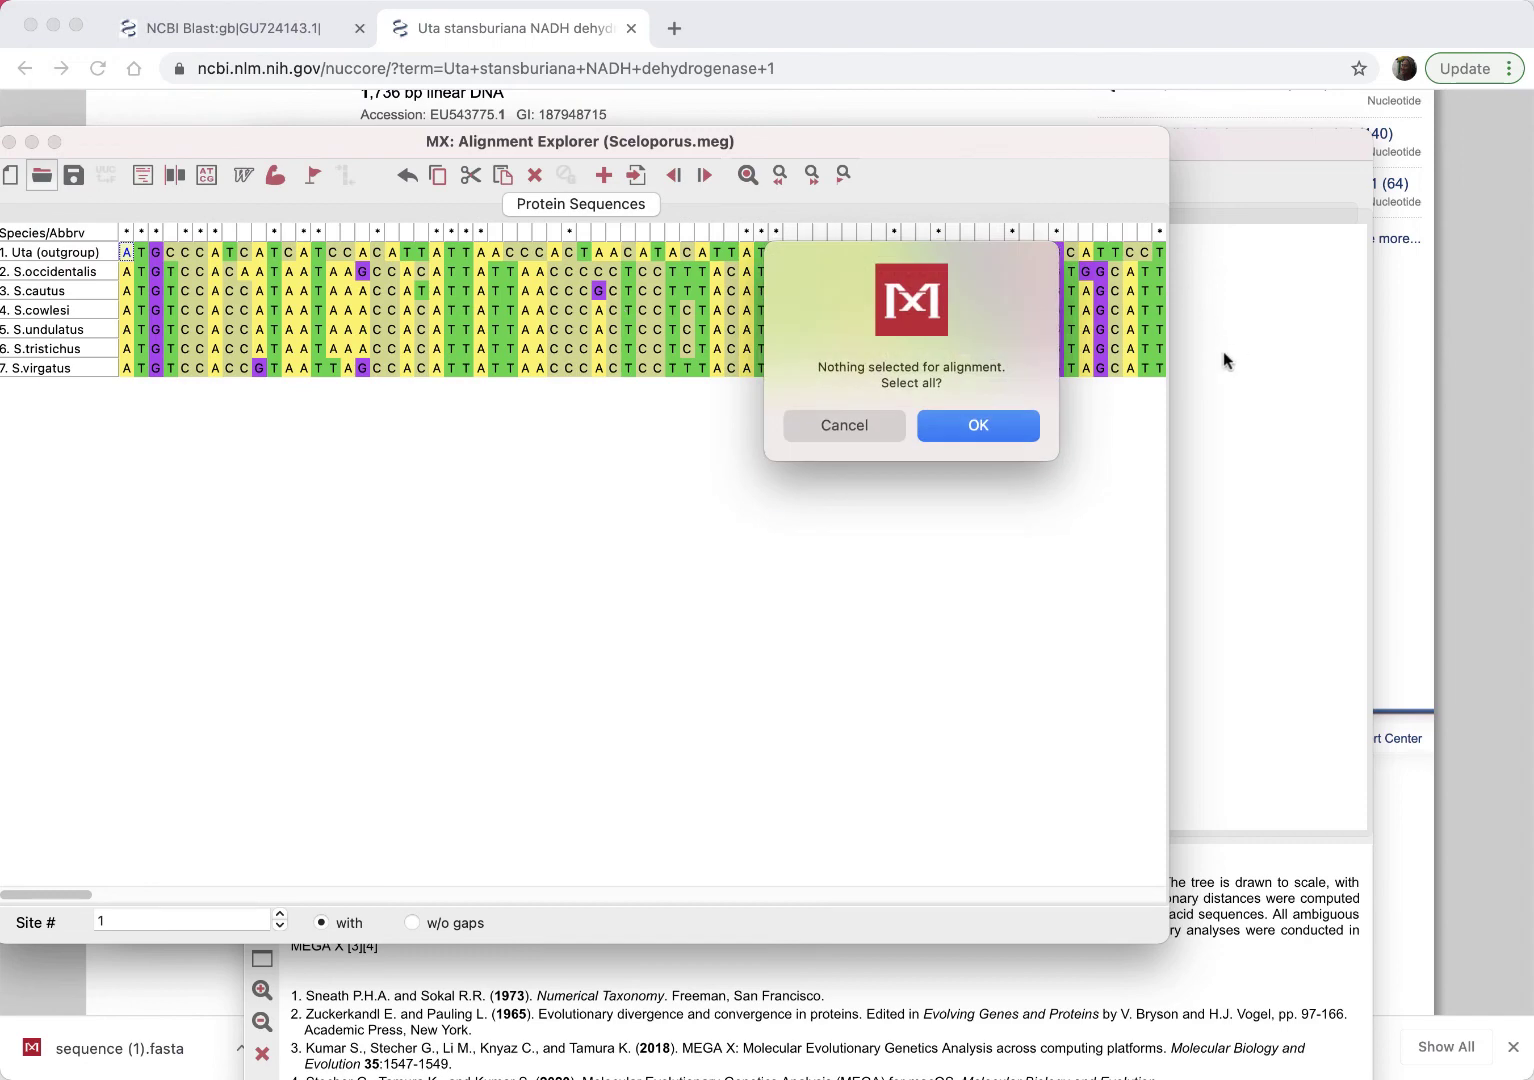
left_click(1014, 427)
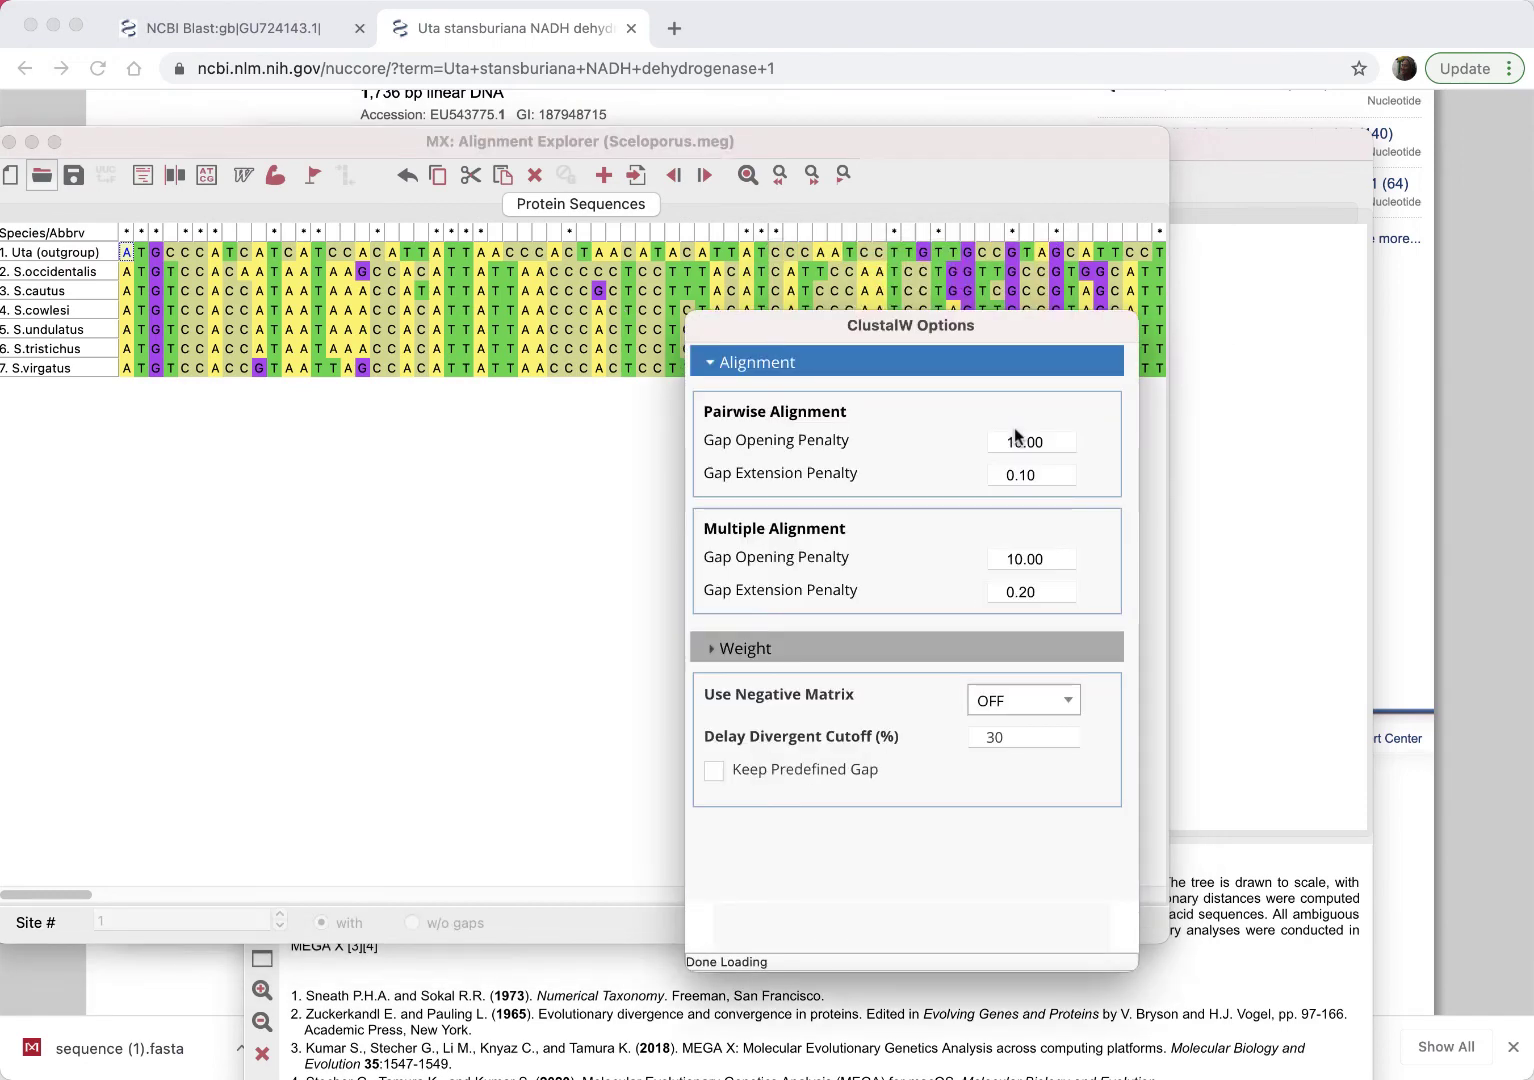
left_click(1040, 923)
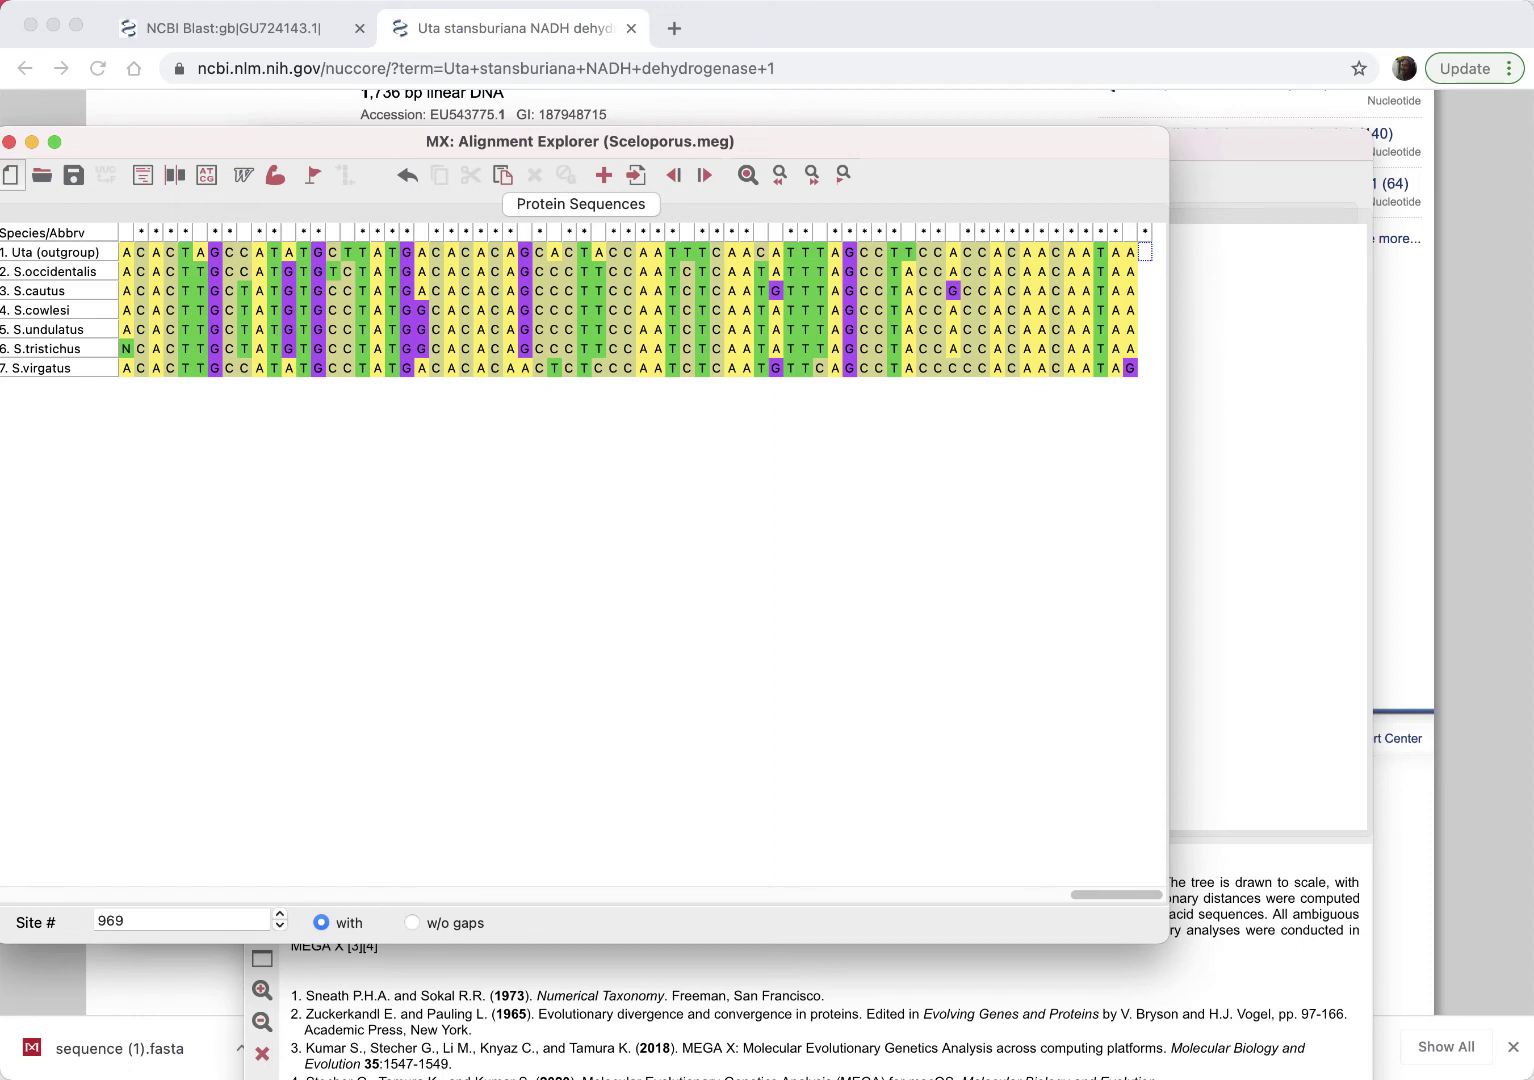
Save the alignment session in Downloads as Sceloporus/Uta.mas
left_click(10, 176)
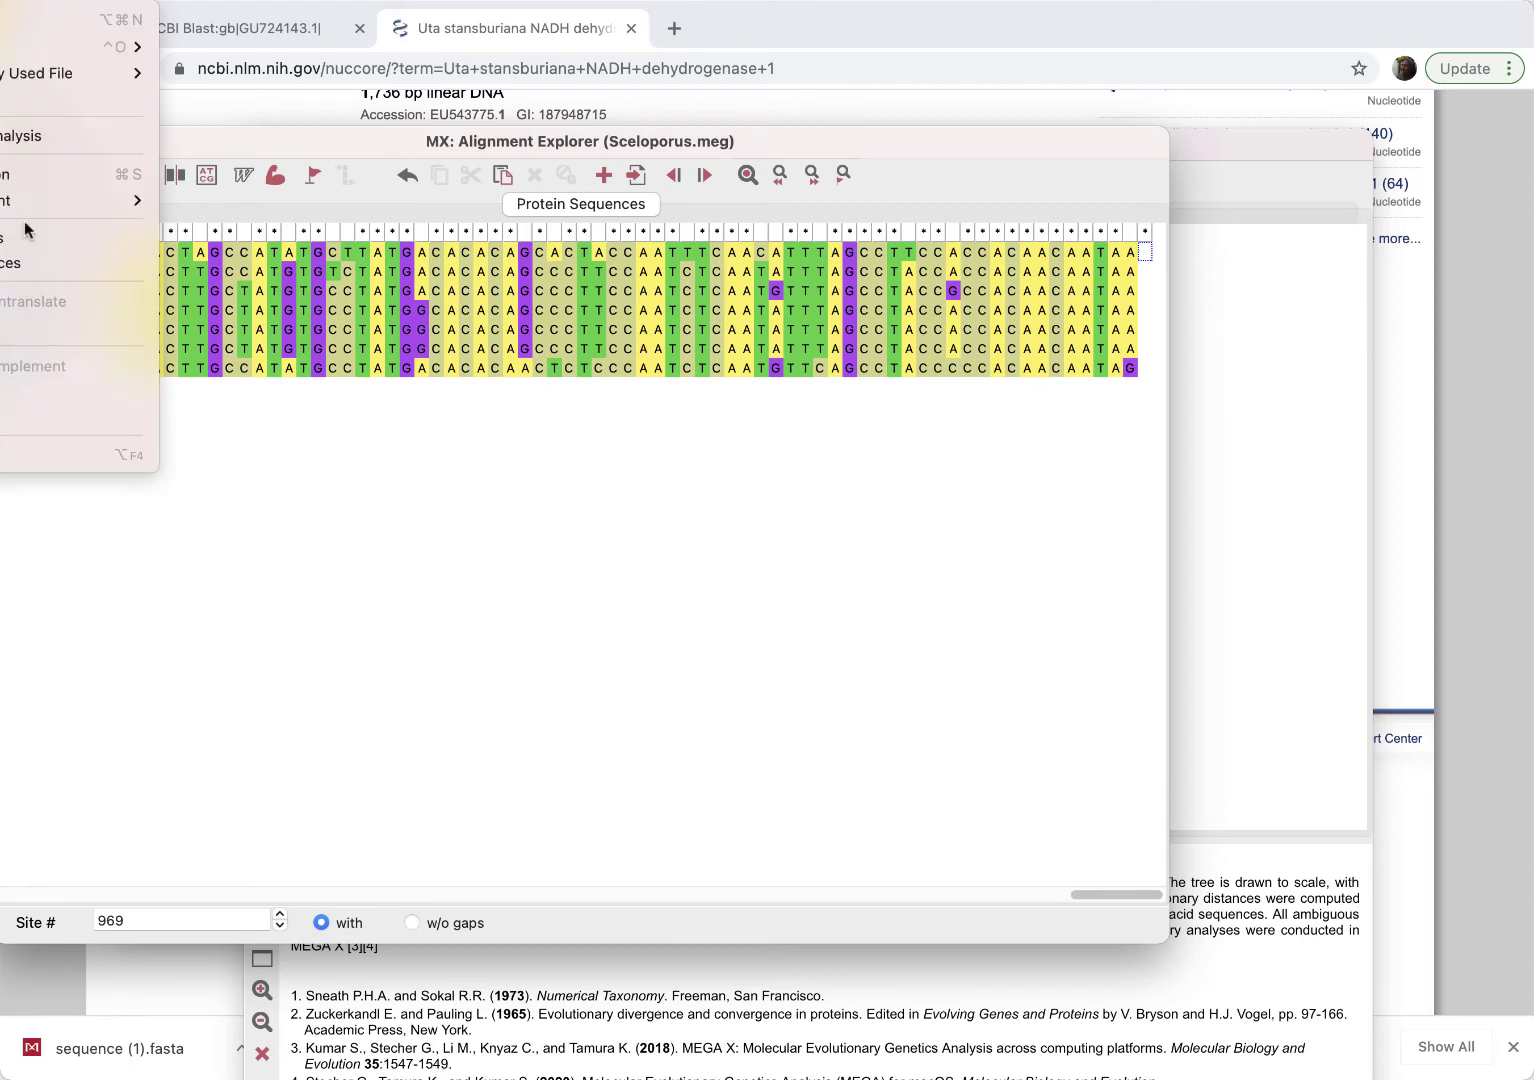
left_click(16, 181)
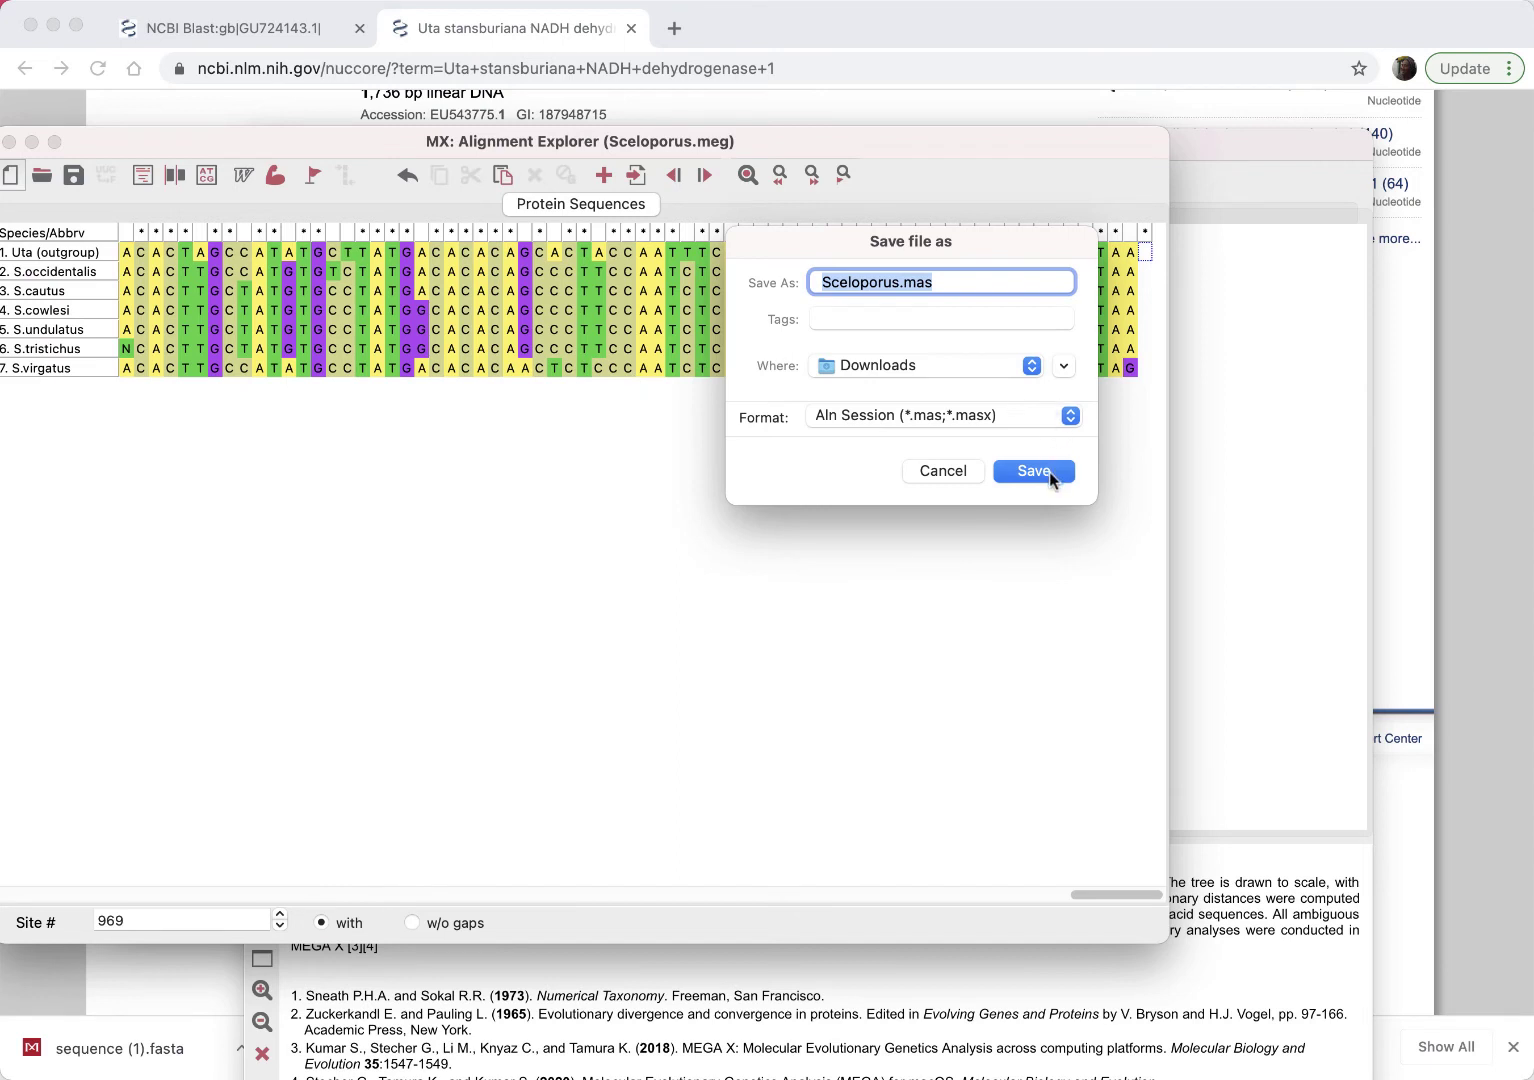
left_click(897, 282)
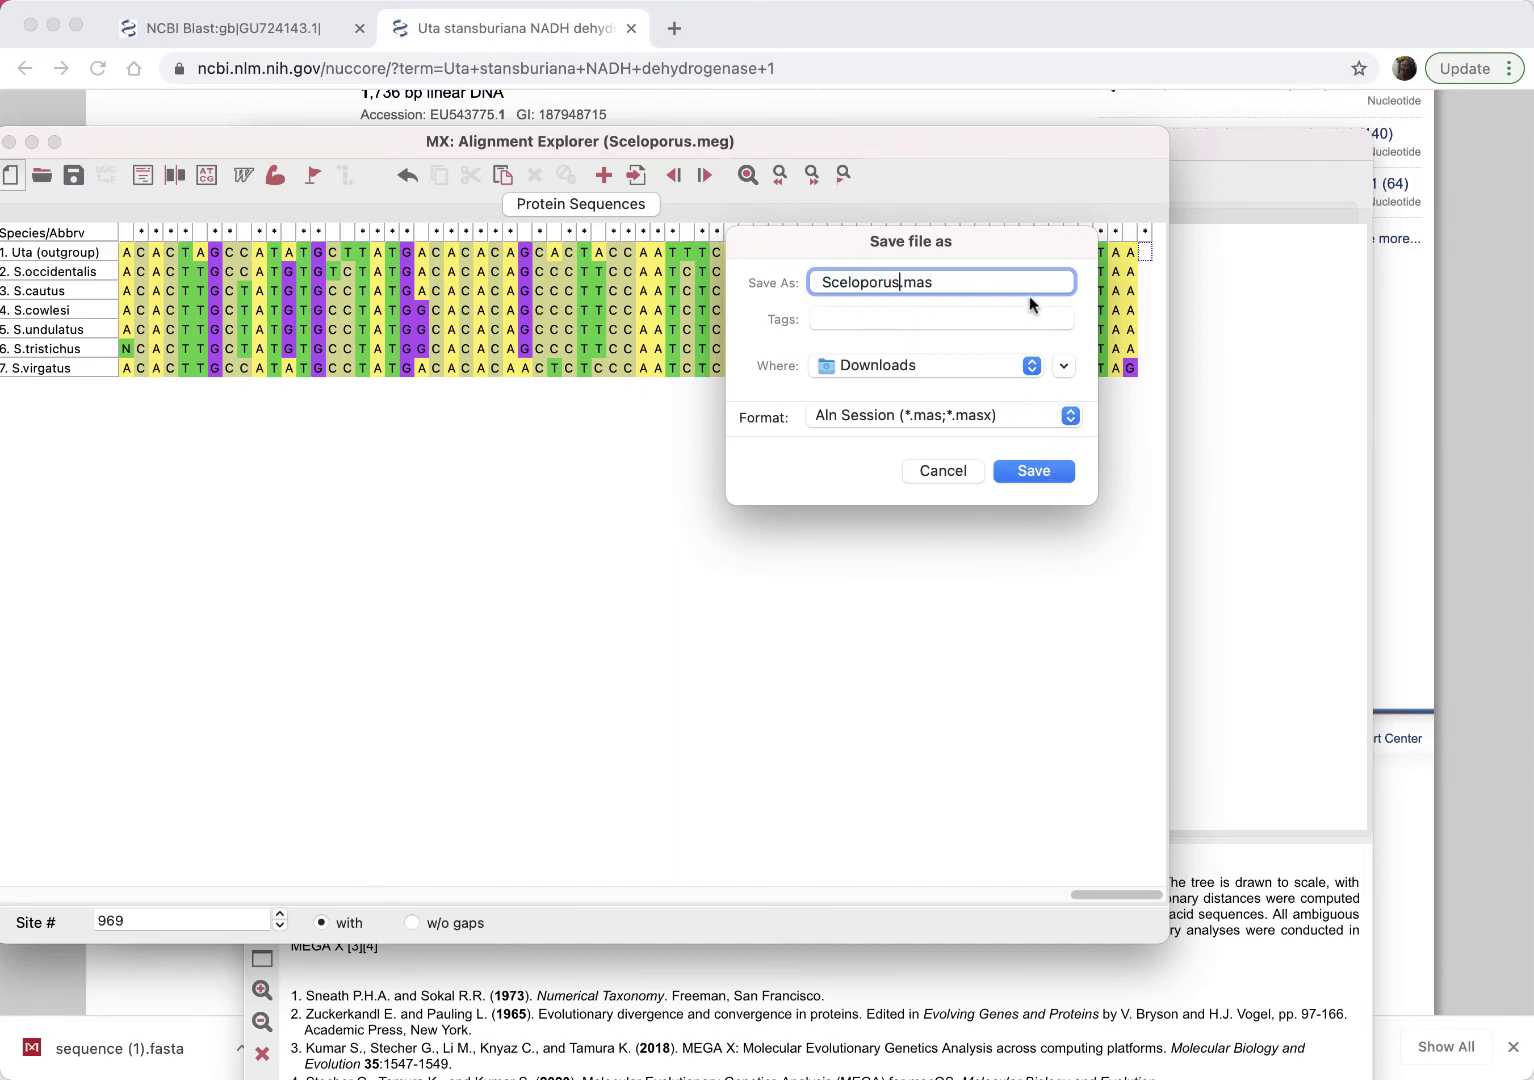
type("/uta")
key("BackSpace")
key("BackSpace")
key("BackSpace")
type("Ta")
key("BackSpace")
key("BackSpace")
type("Uta")
left_click(1044, 474)
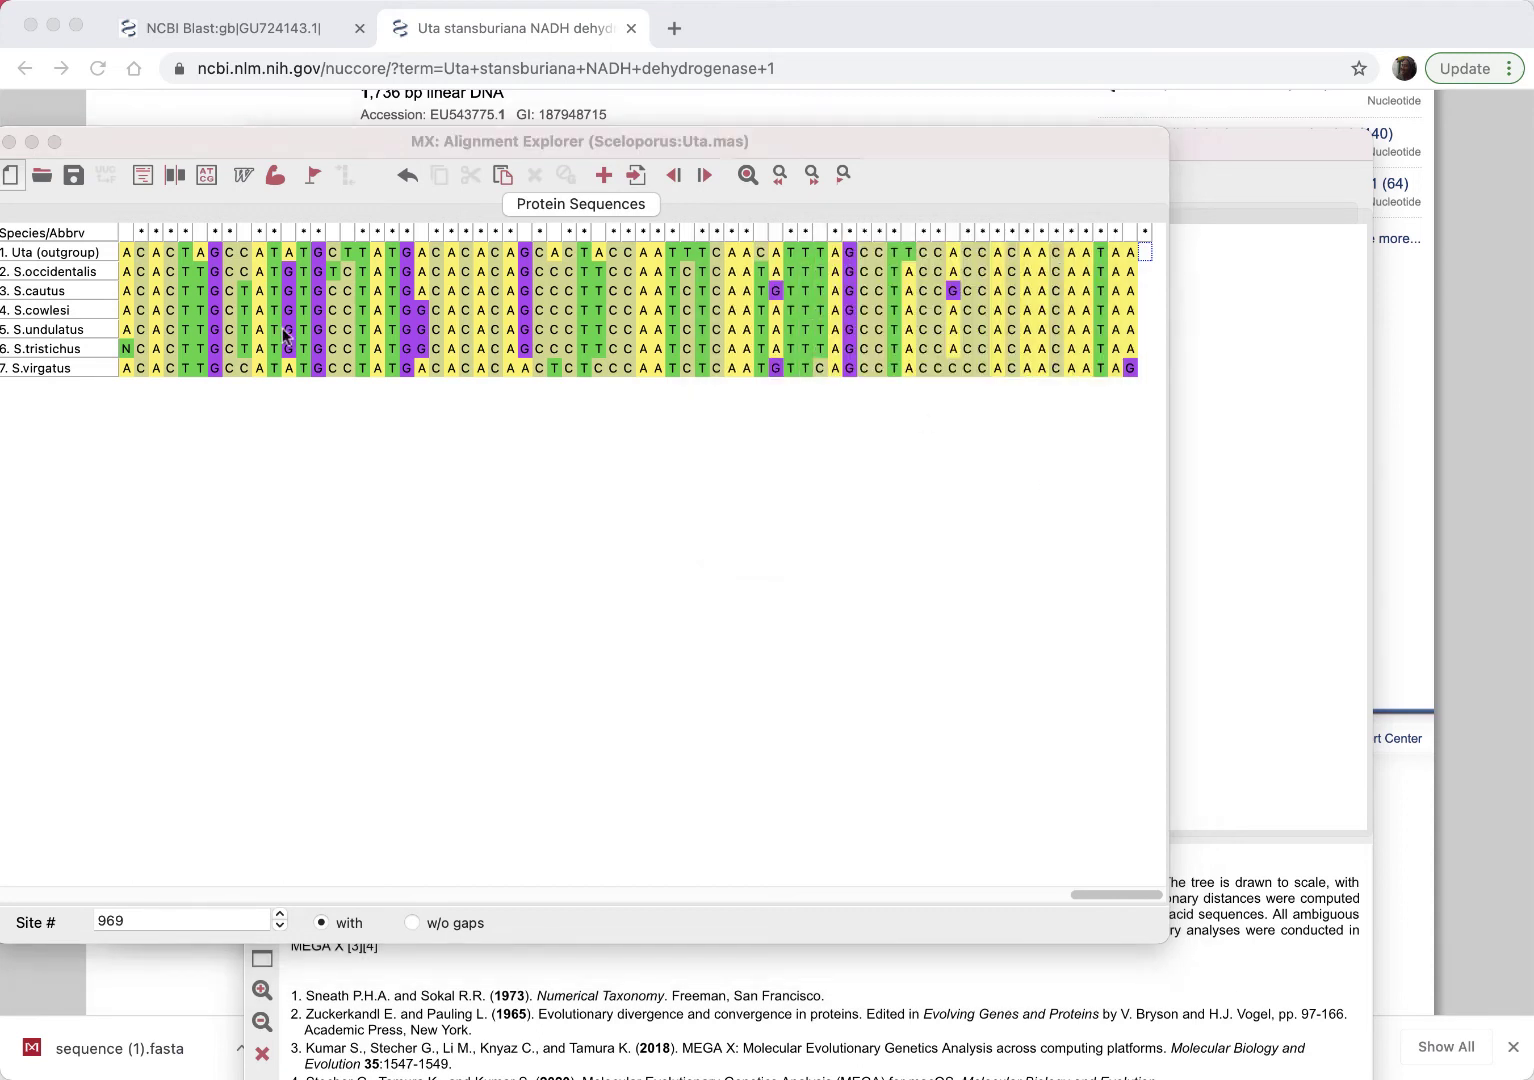
Export the alignment in MEGA format to Downloads as Sceloporus/Uta.meg
left_click(0, 0)
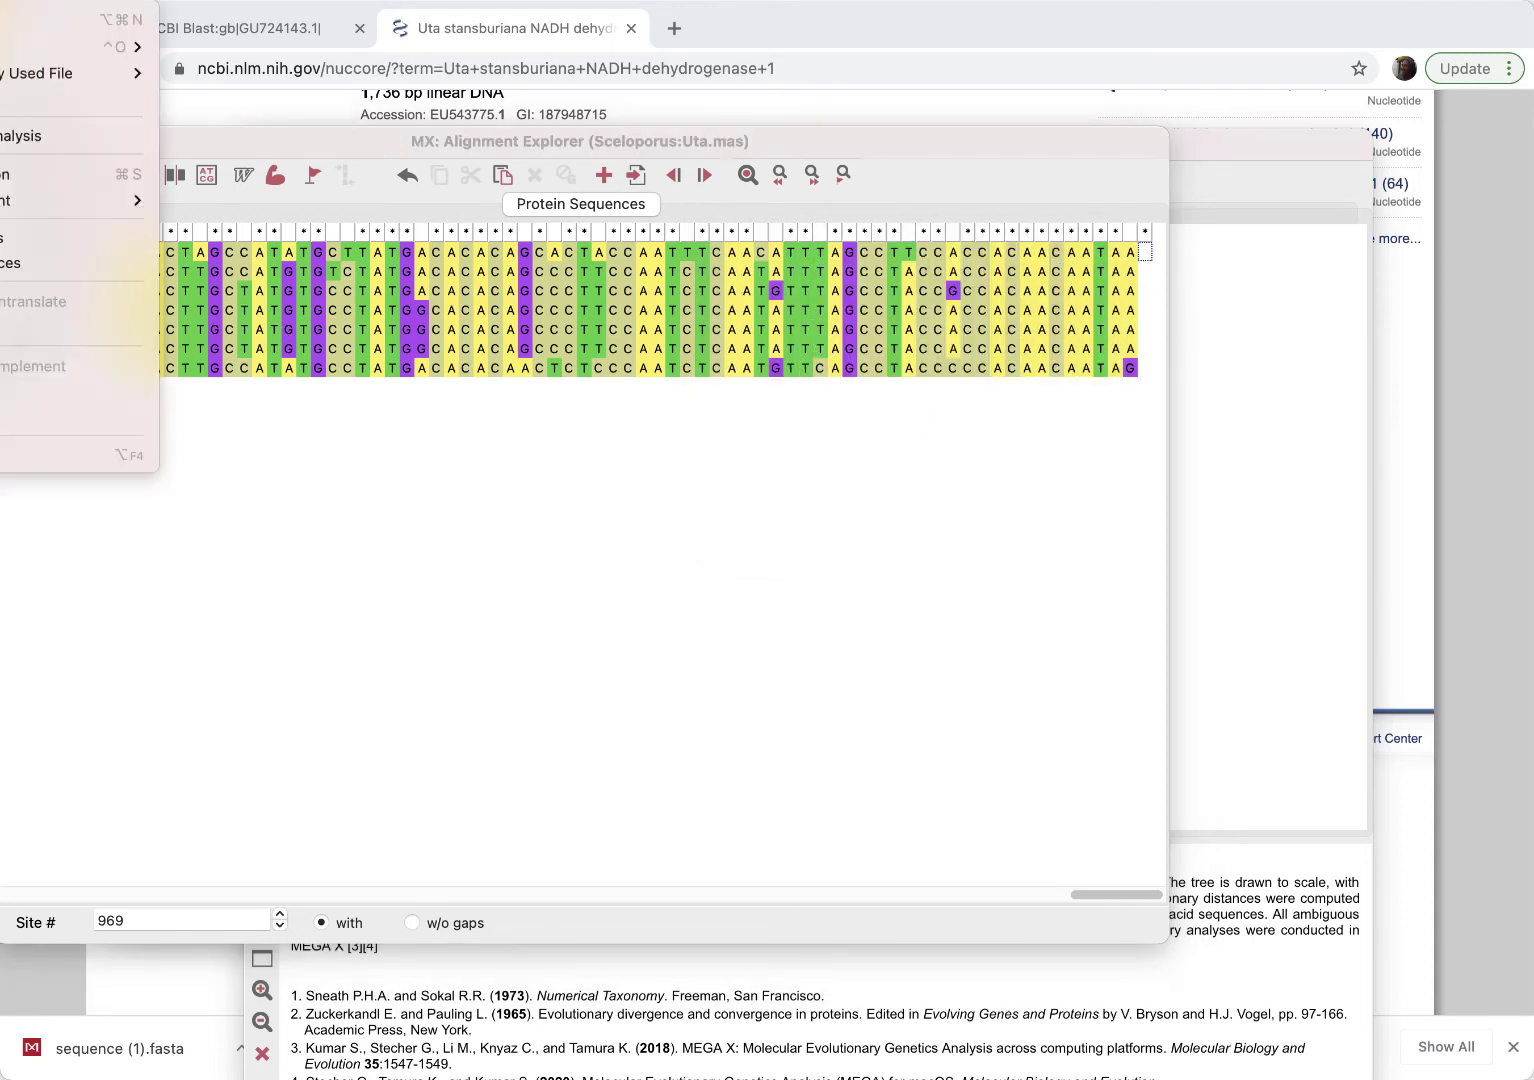
mouse_move(100, 200)
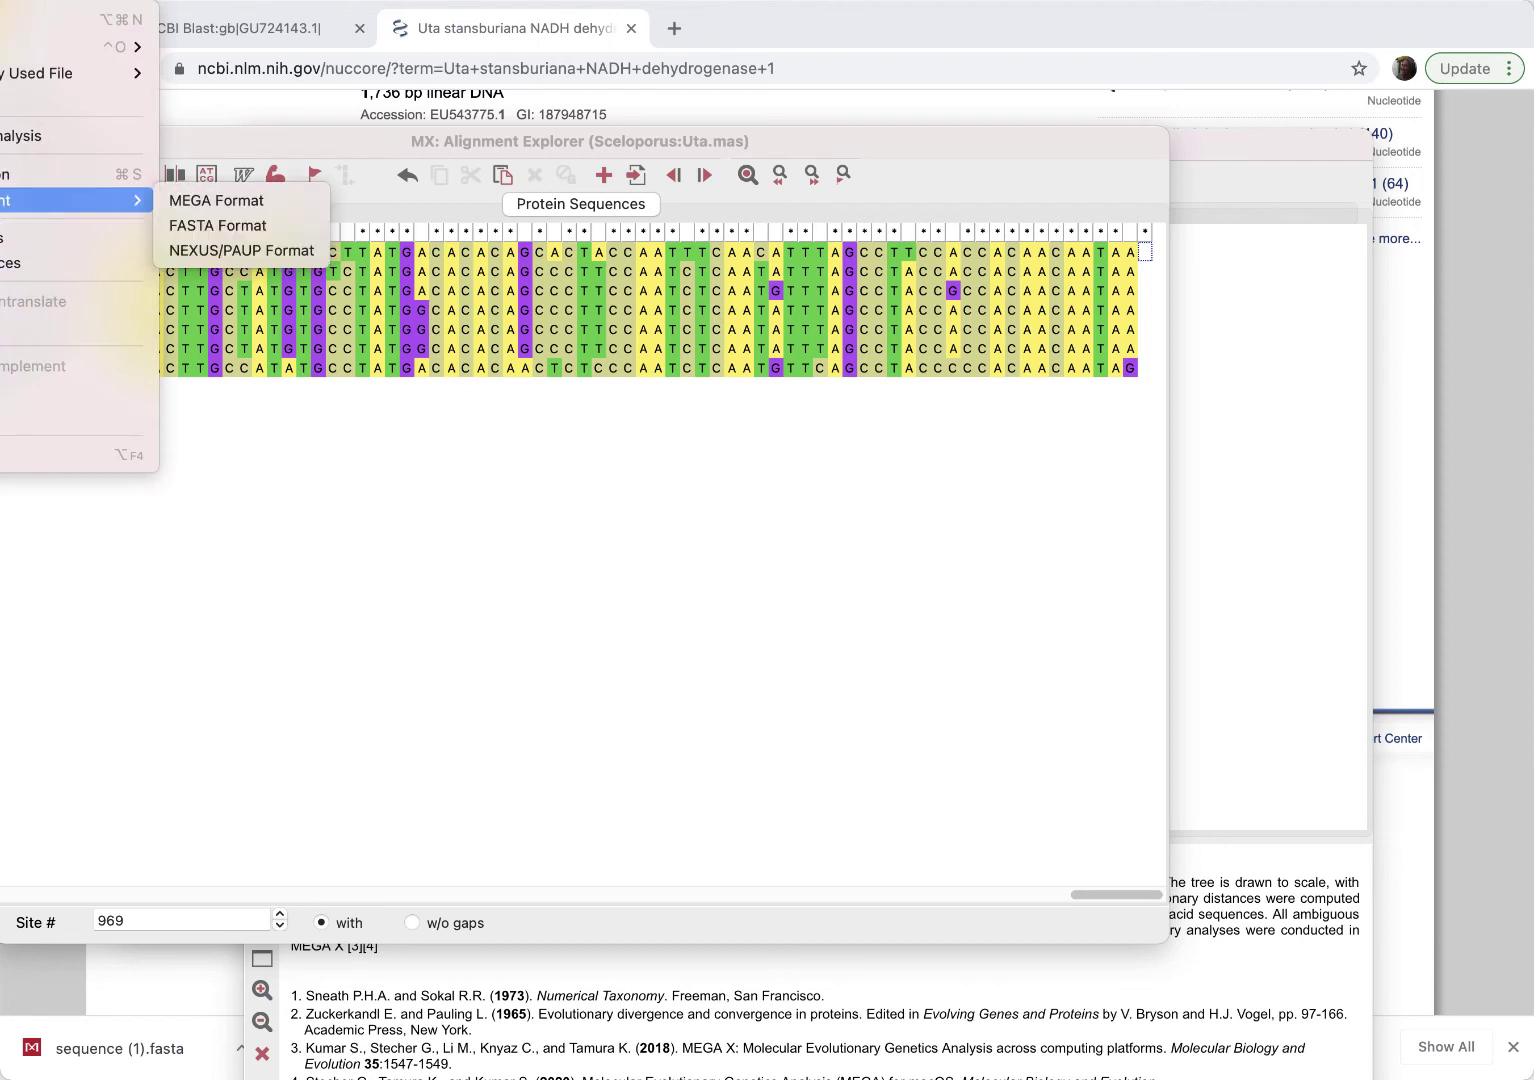
left_click(176, 203)
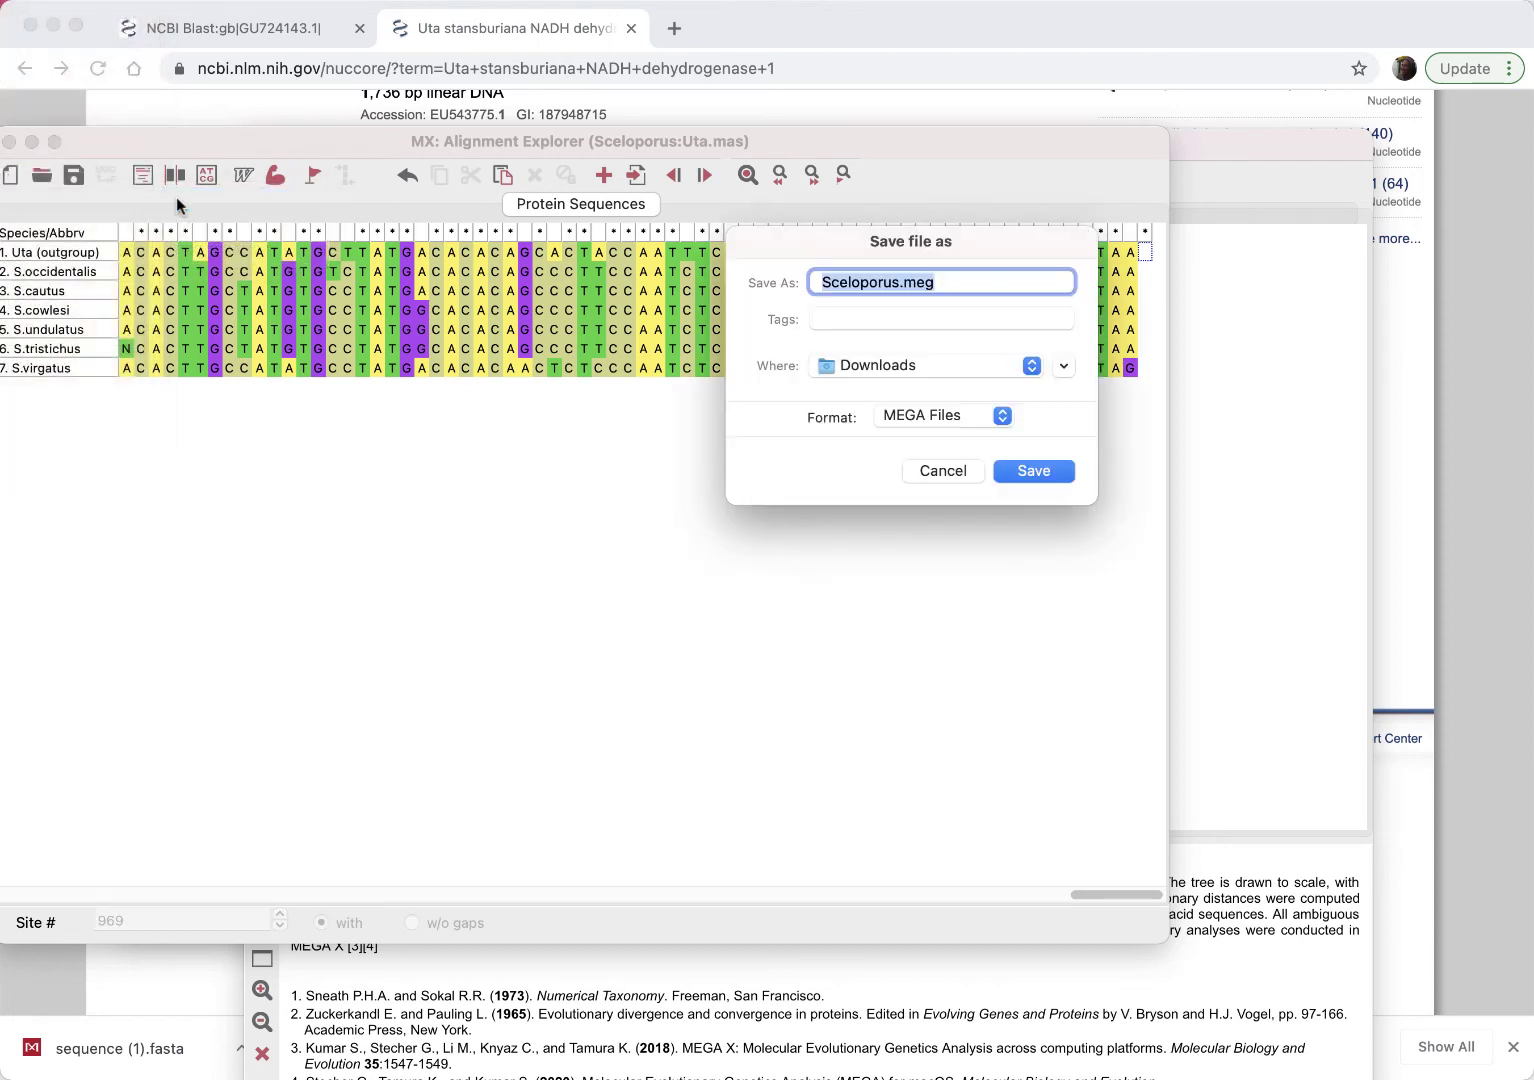
left_click(900, 284)
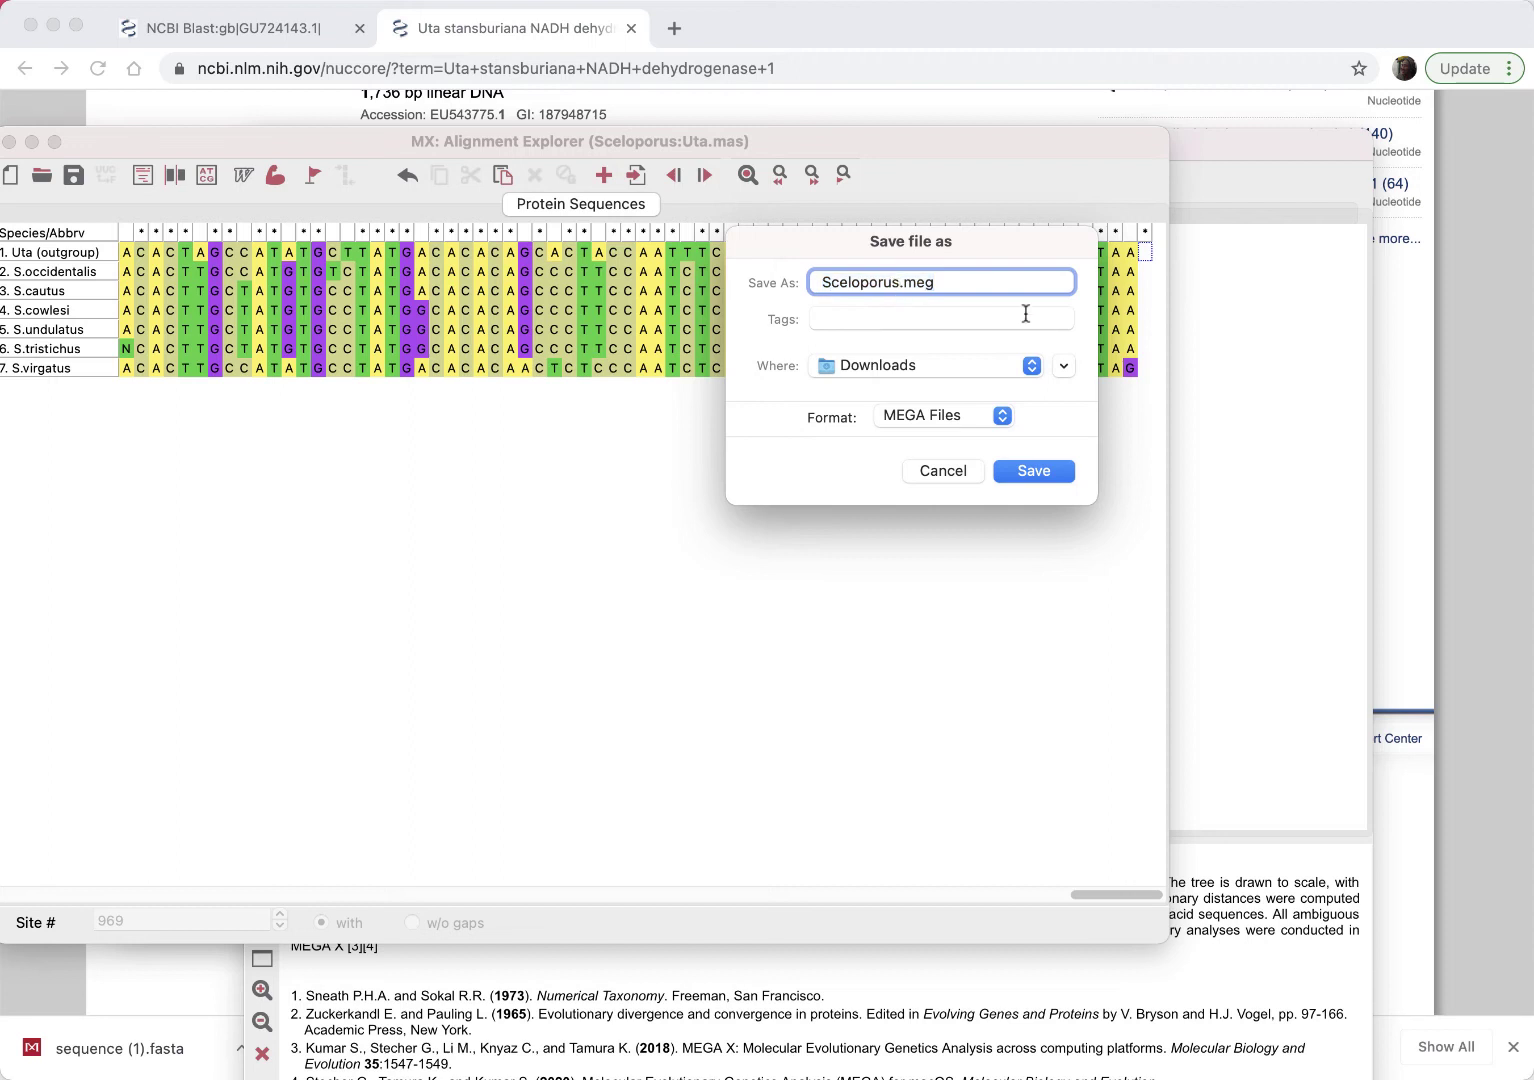
type("/Uta")
left_click(1013, 470)
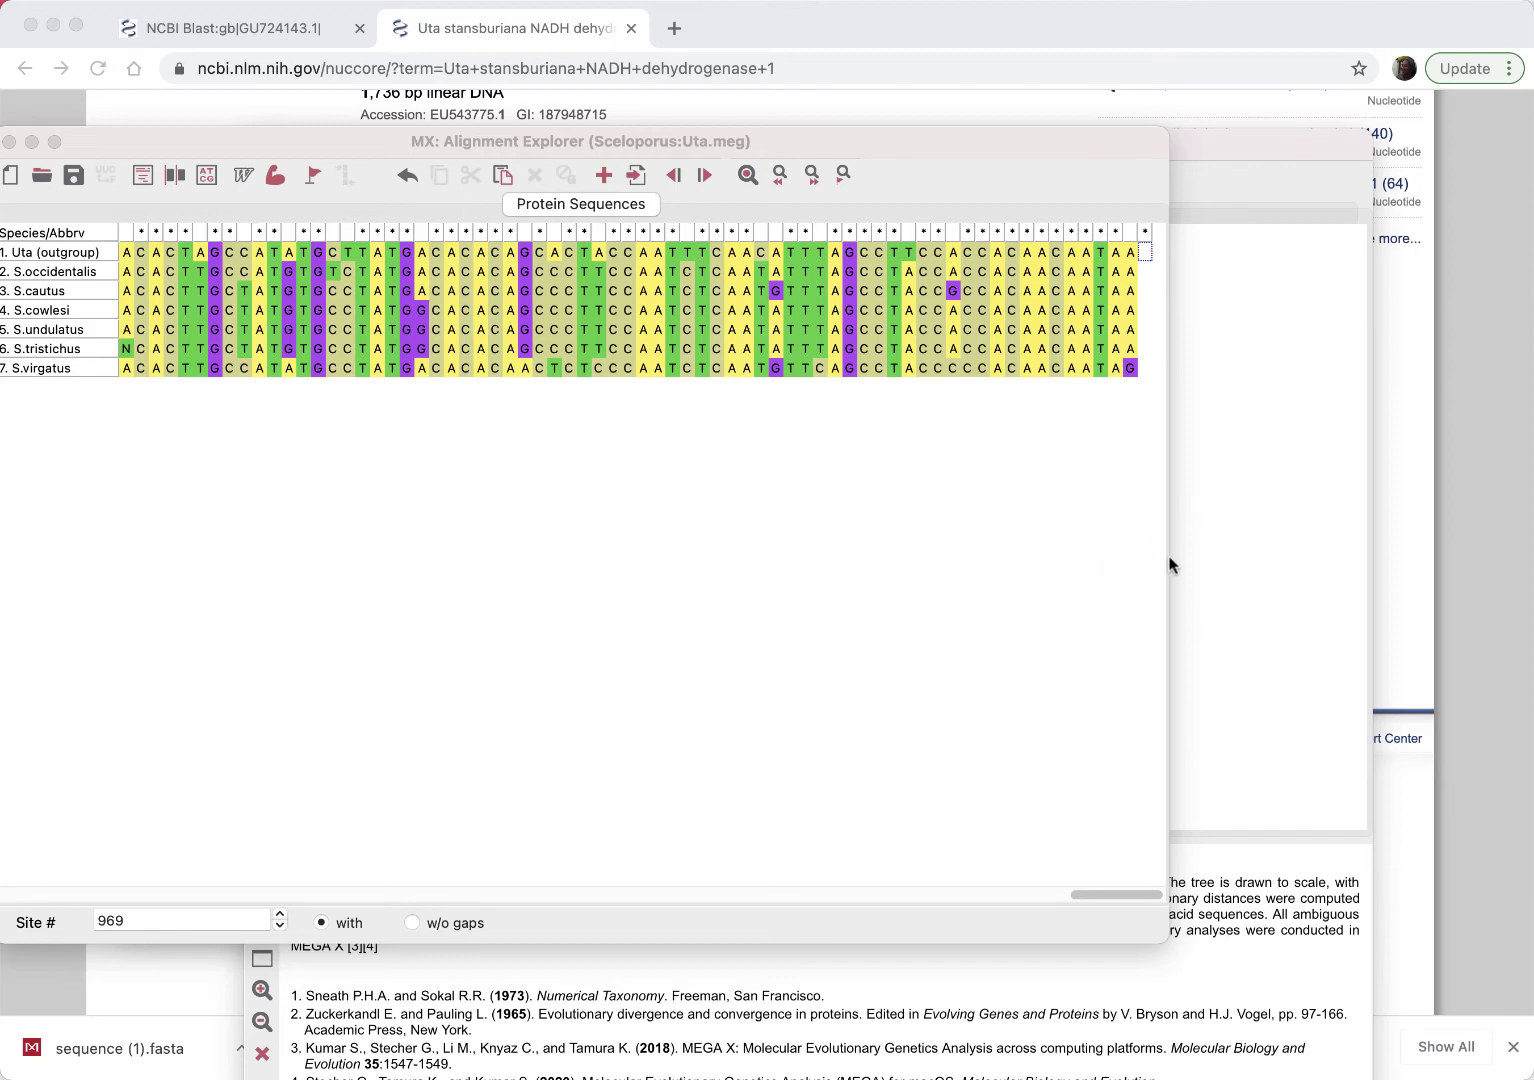
Close the Tree Explorer with the old Sceloporus tree, discarding its results, and bring MEGA's main window forward
left_click(1254, 574)
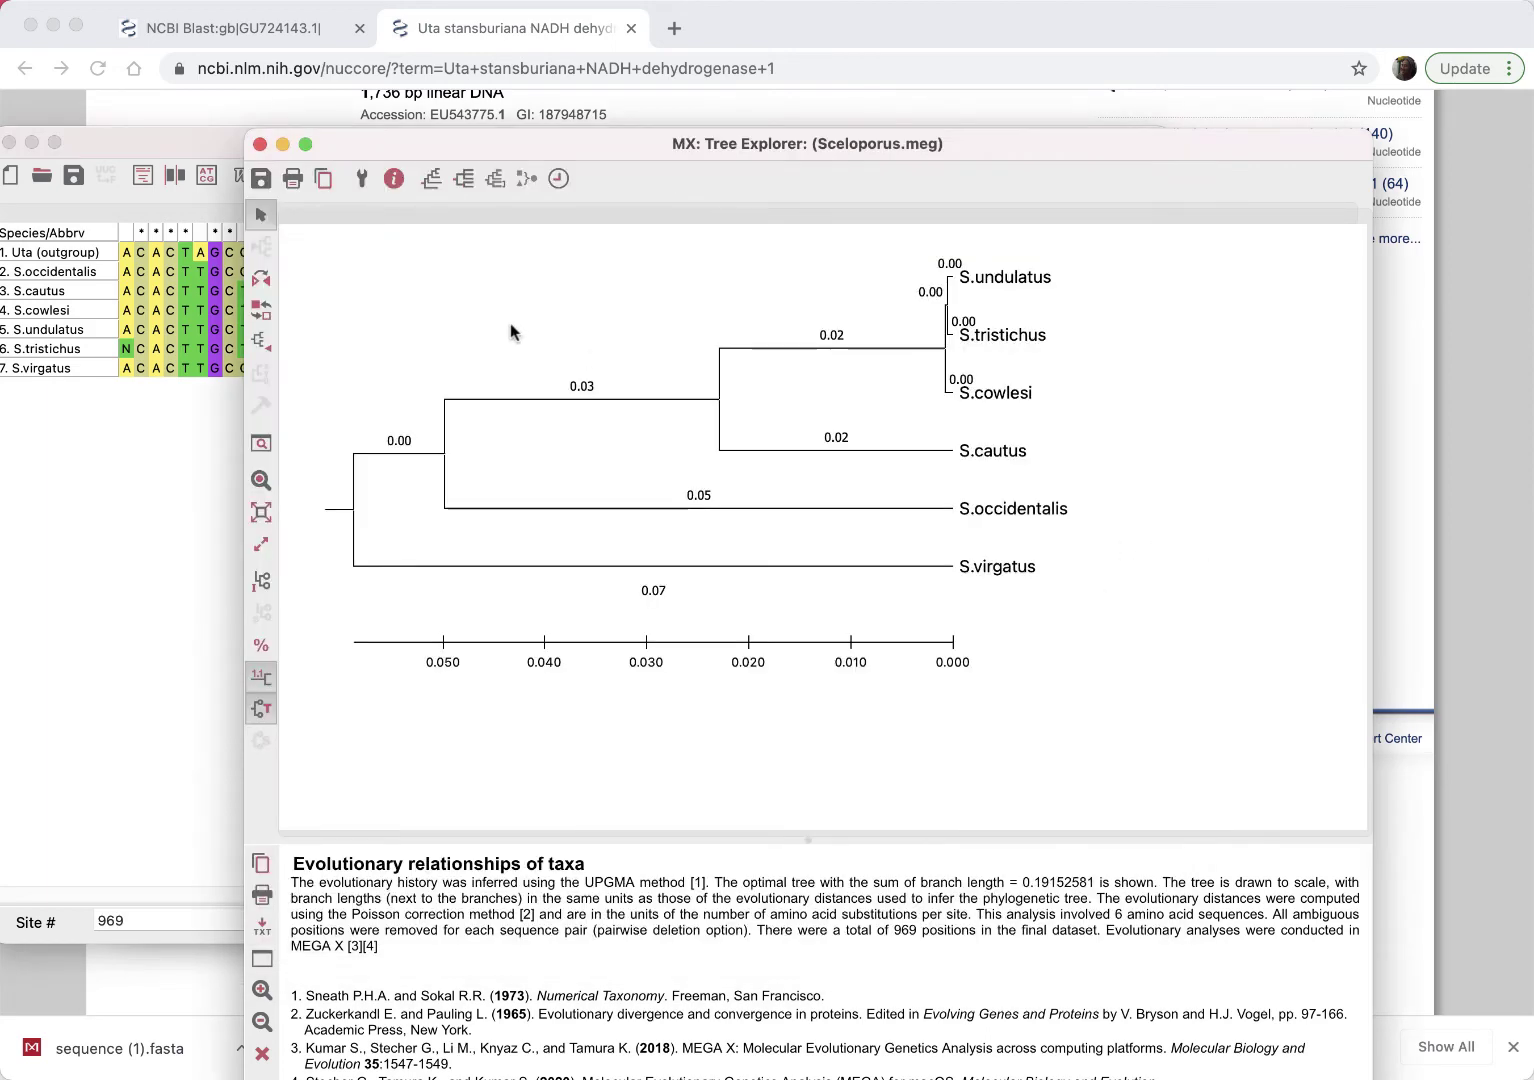
left_click(259, 145)
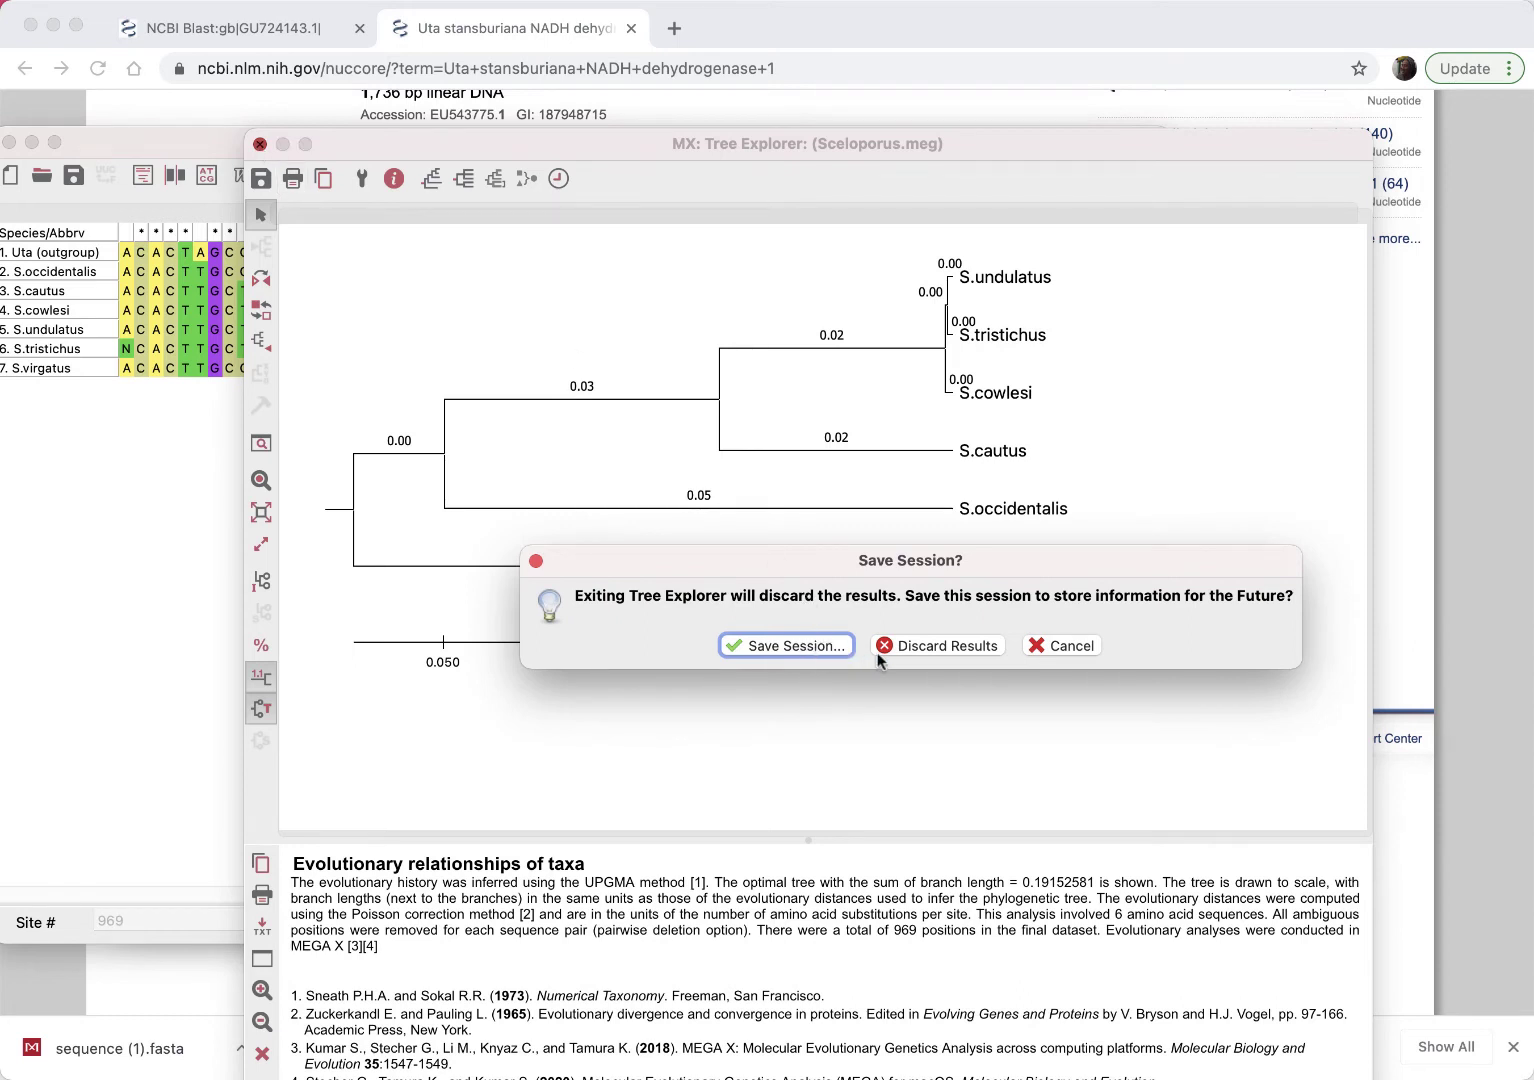
left_click(956, 650)
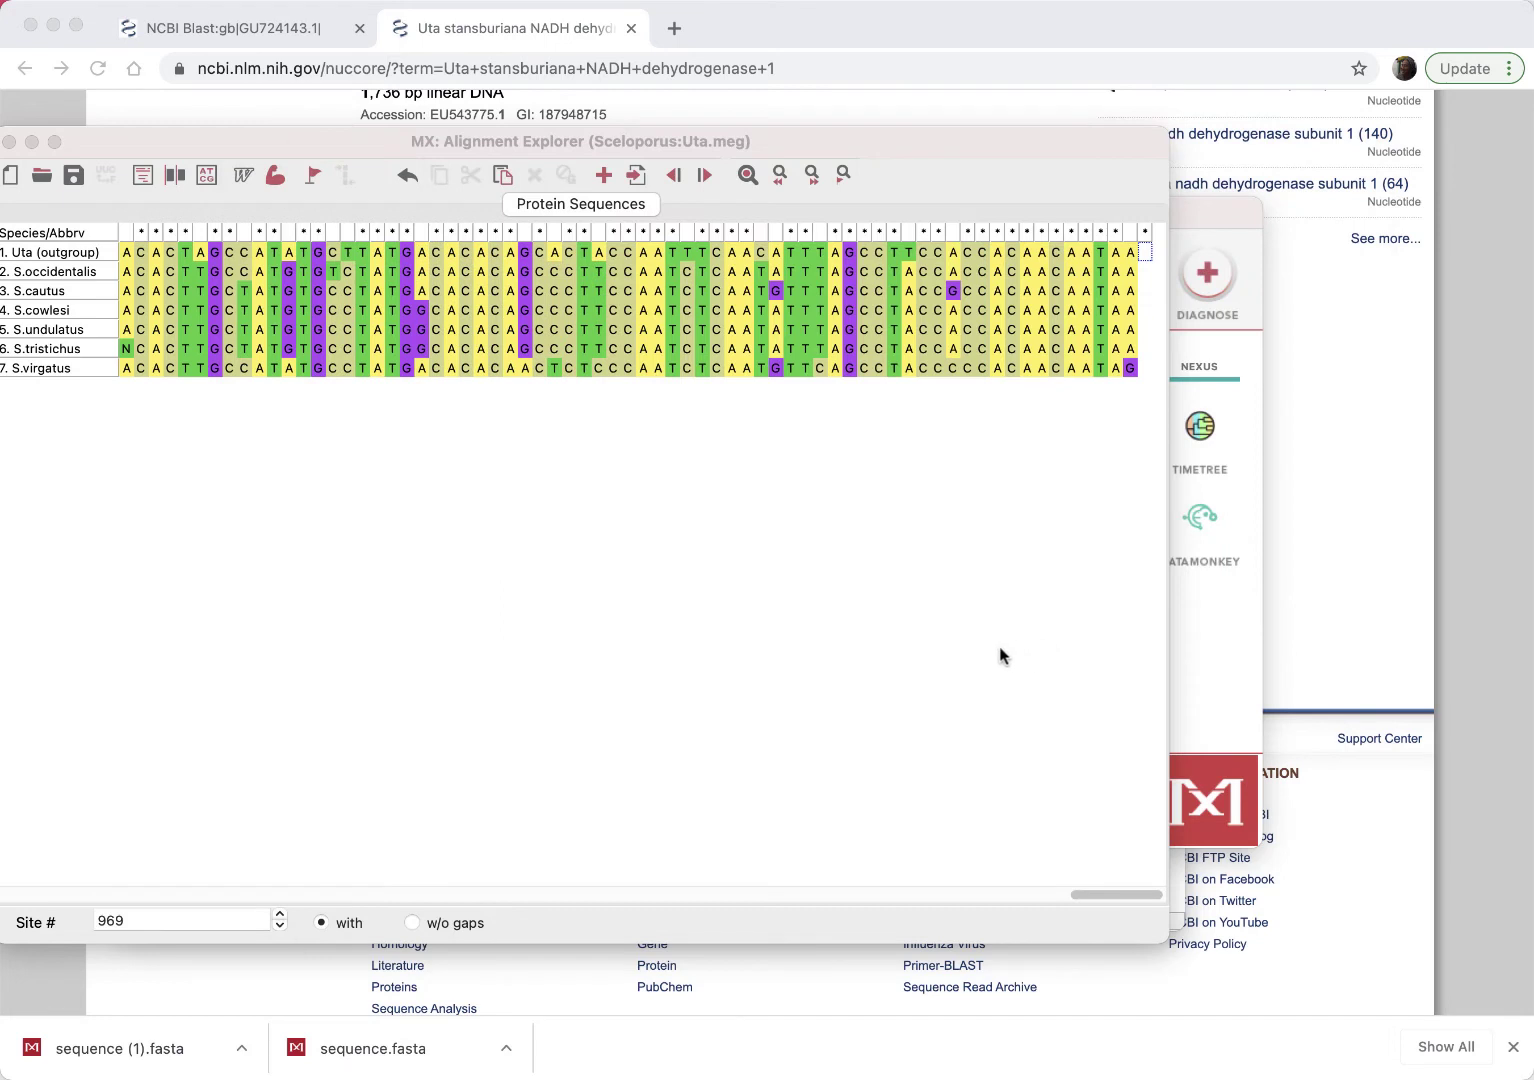
left_click(1189, 621)
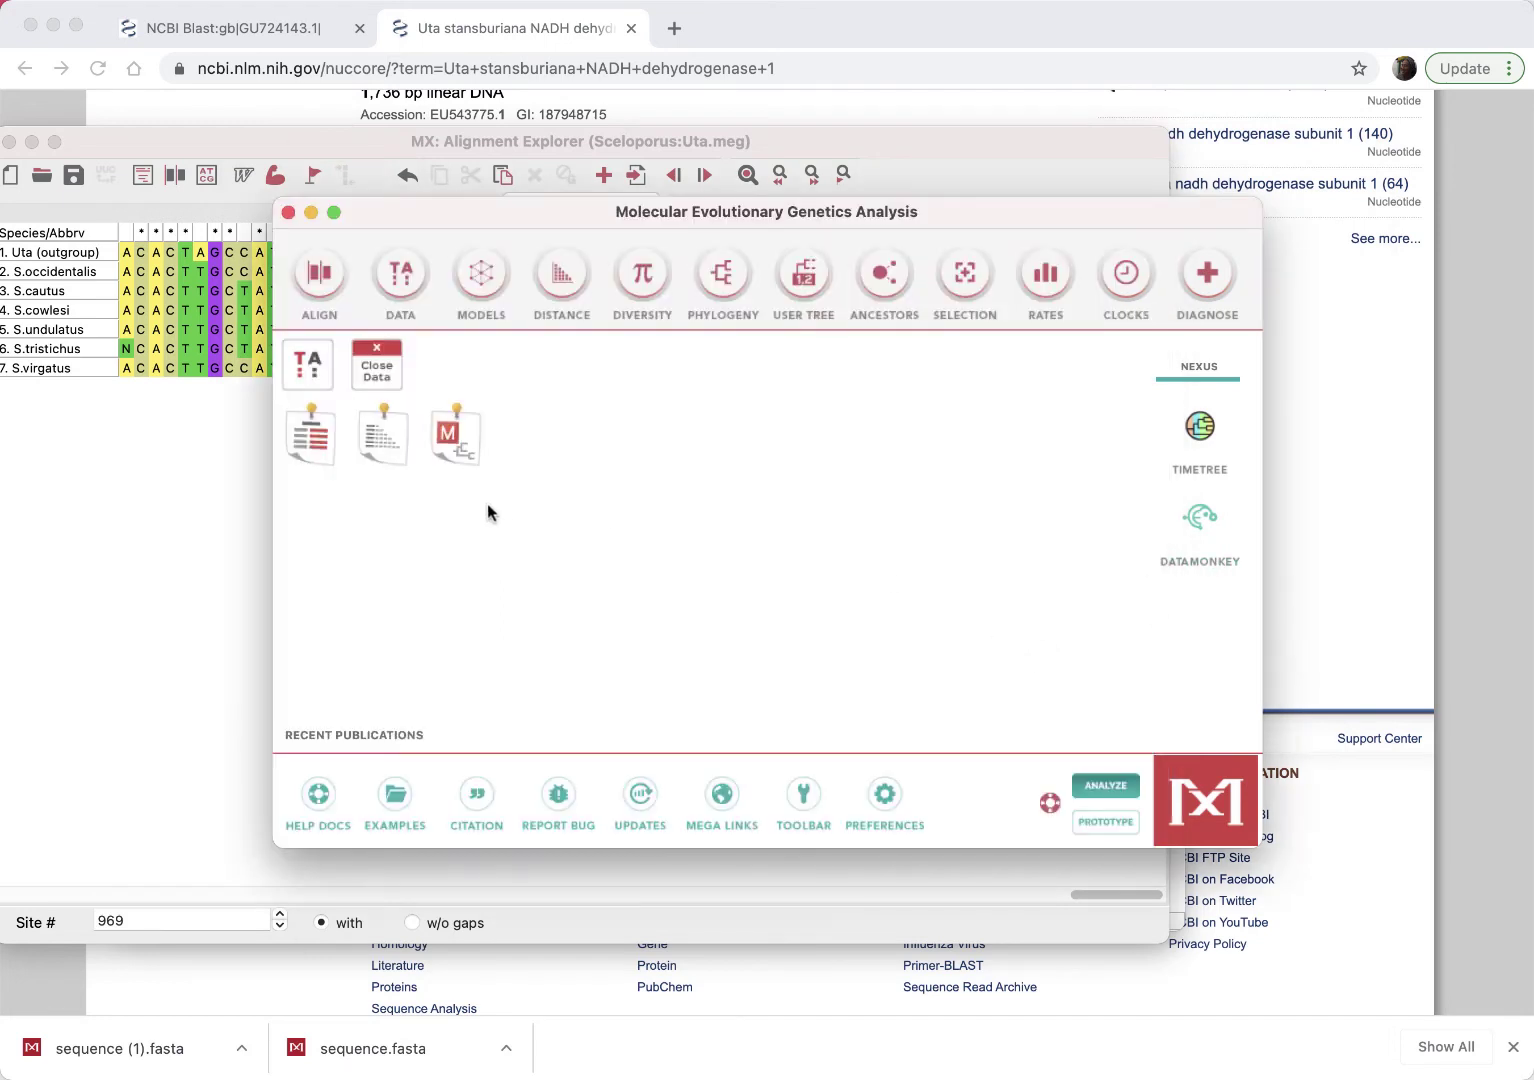
left_click(401, 284)
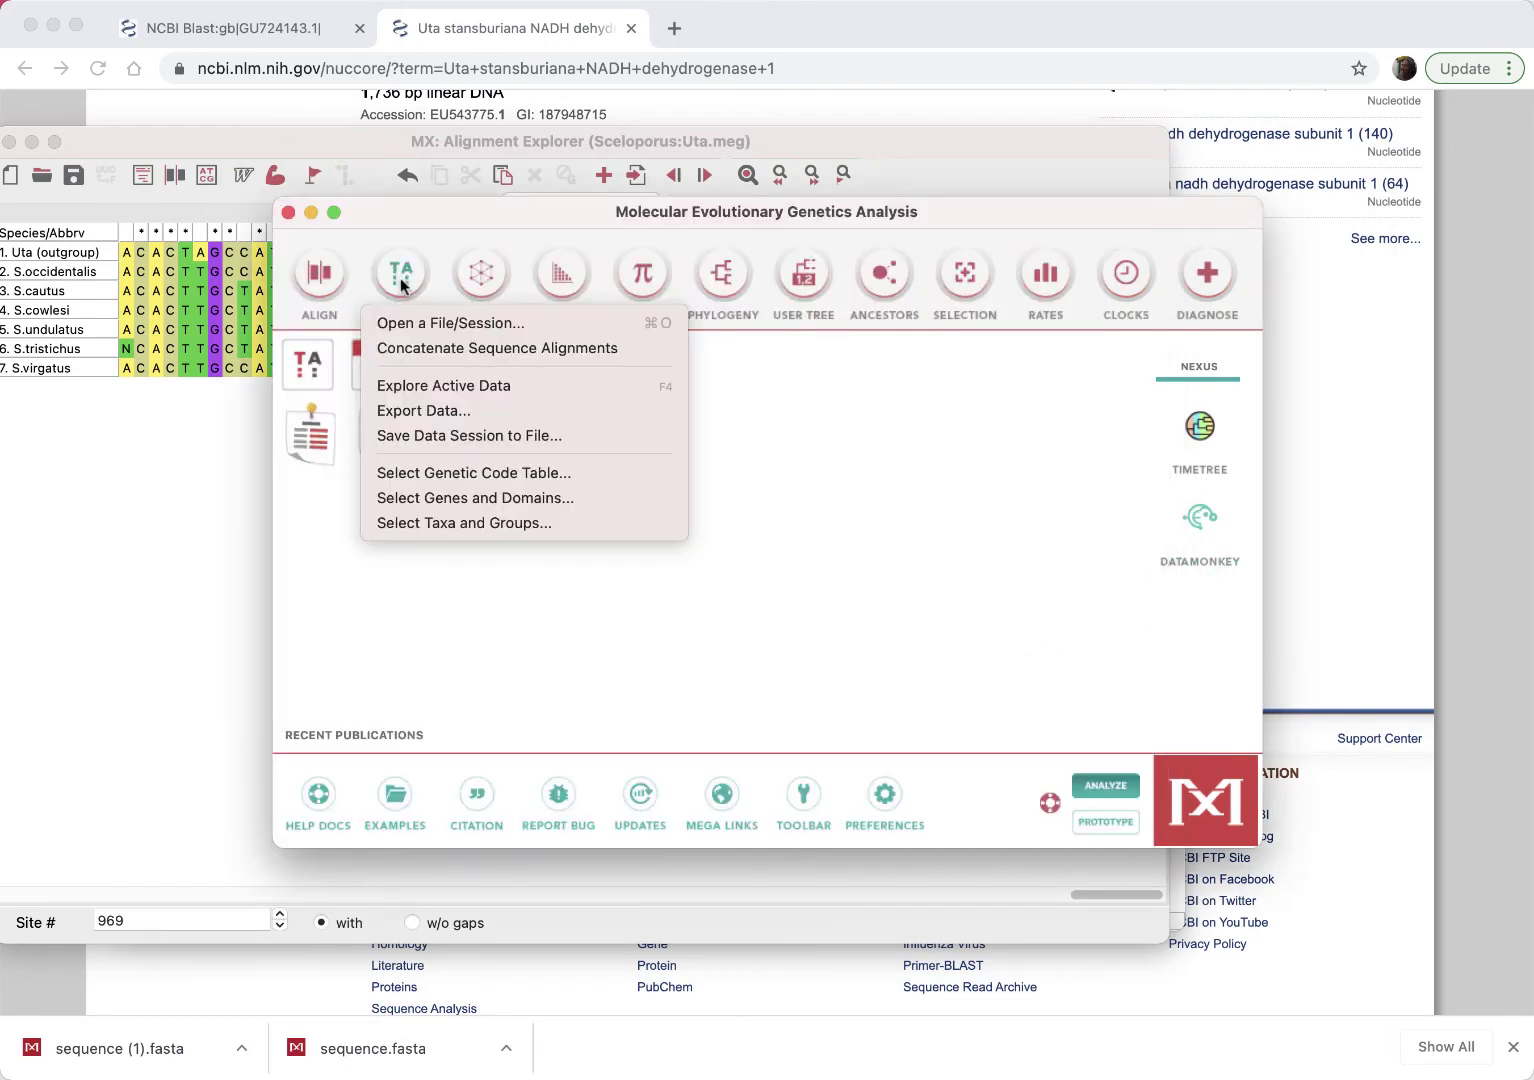
left_click(418, 322)
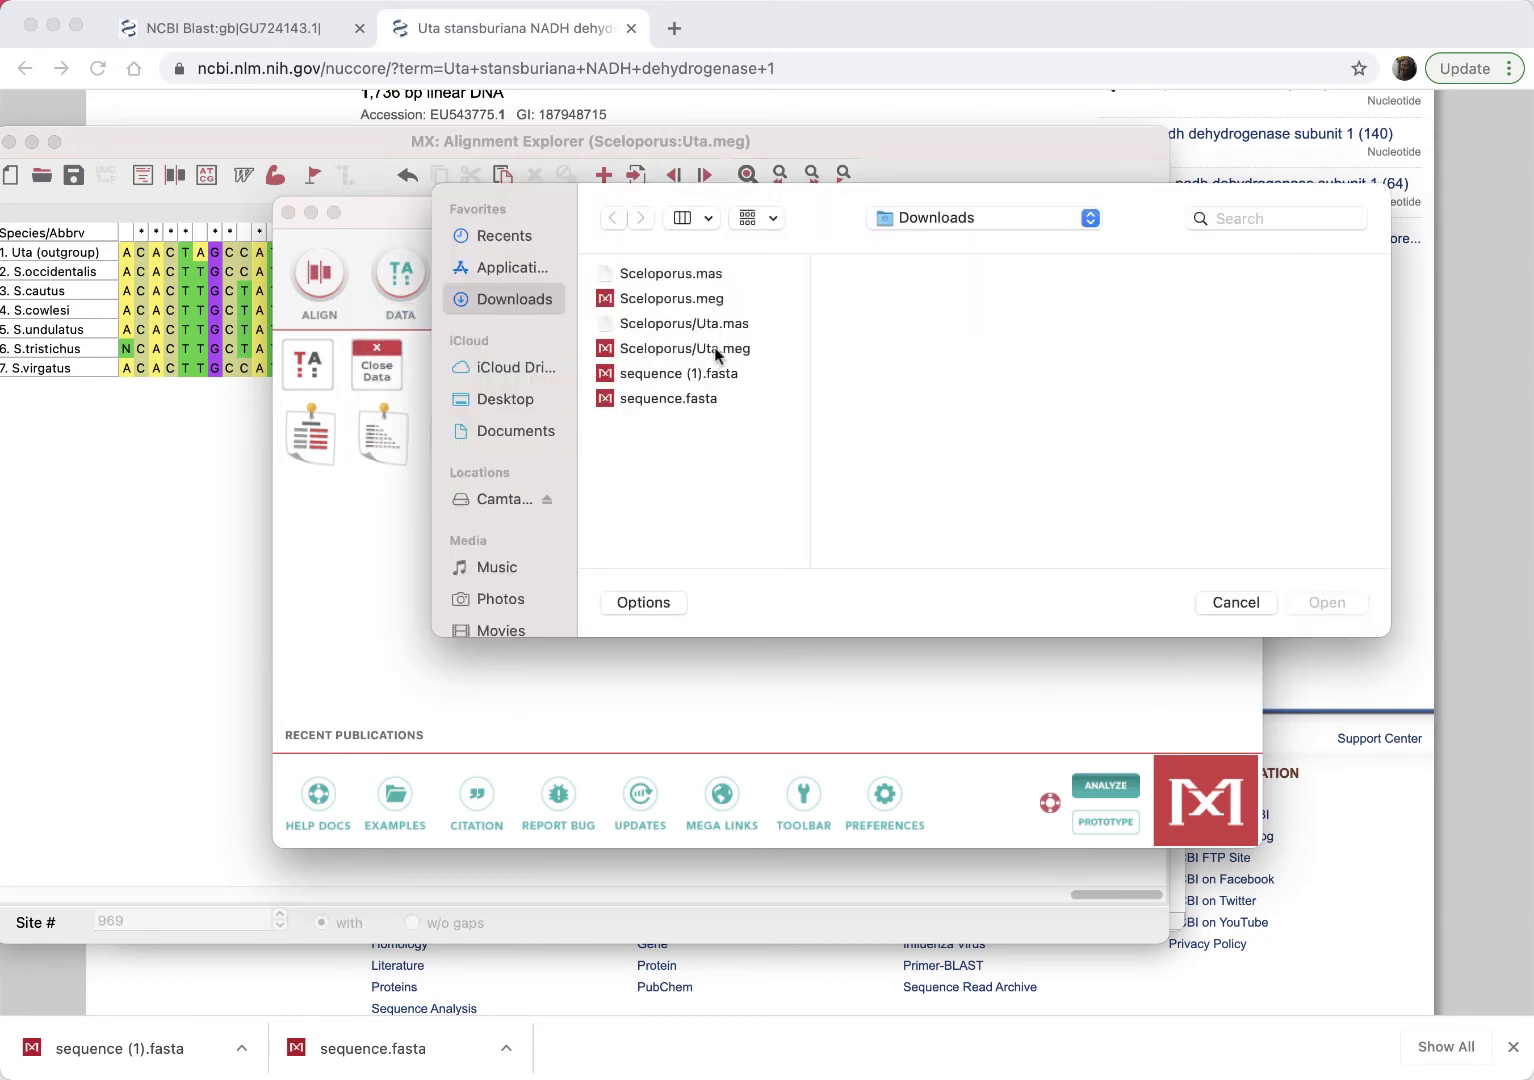
left_click(700, 348)
left_click(1322, 605)
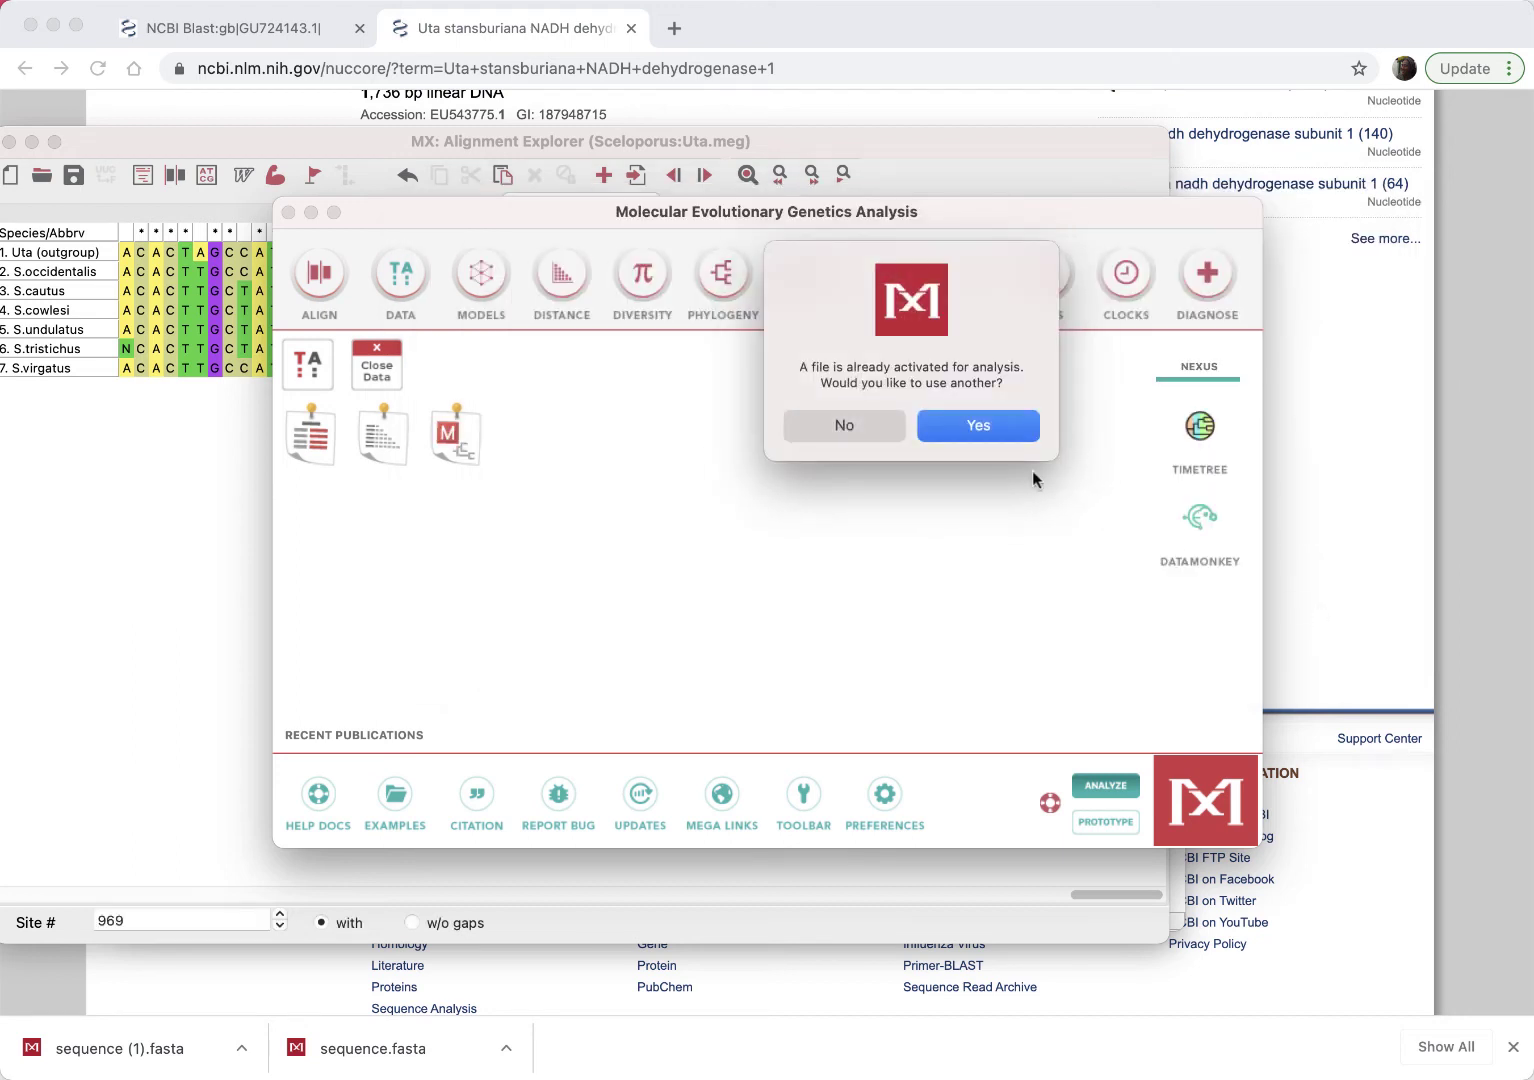
left_click(961, 423)
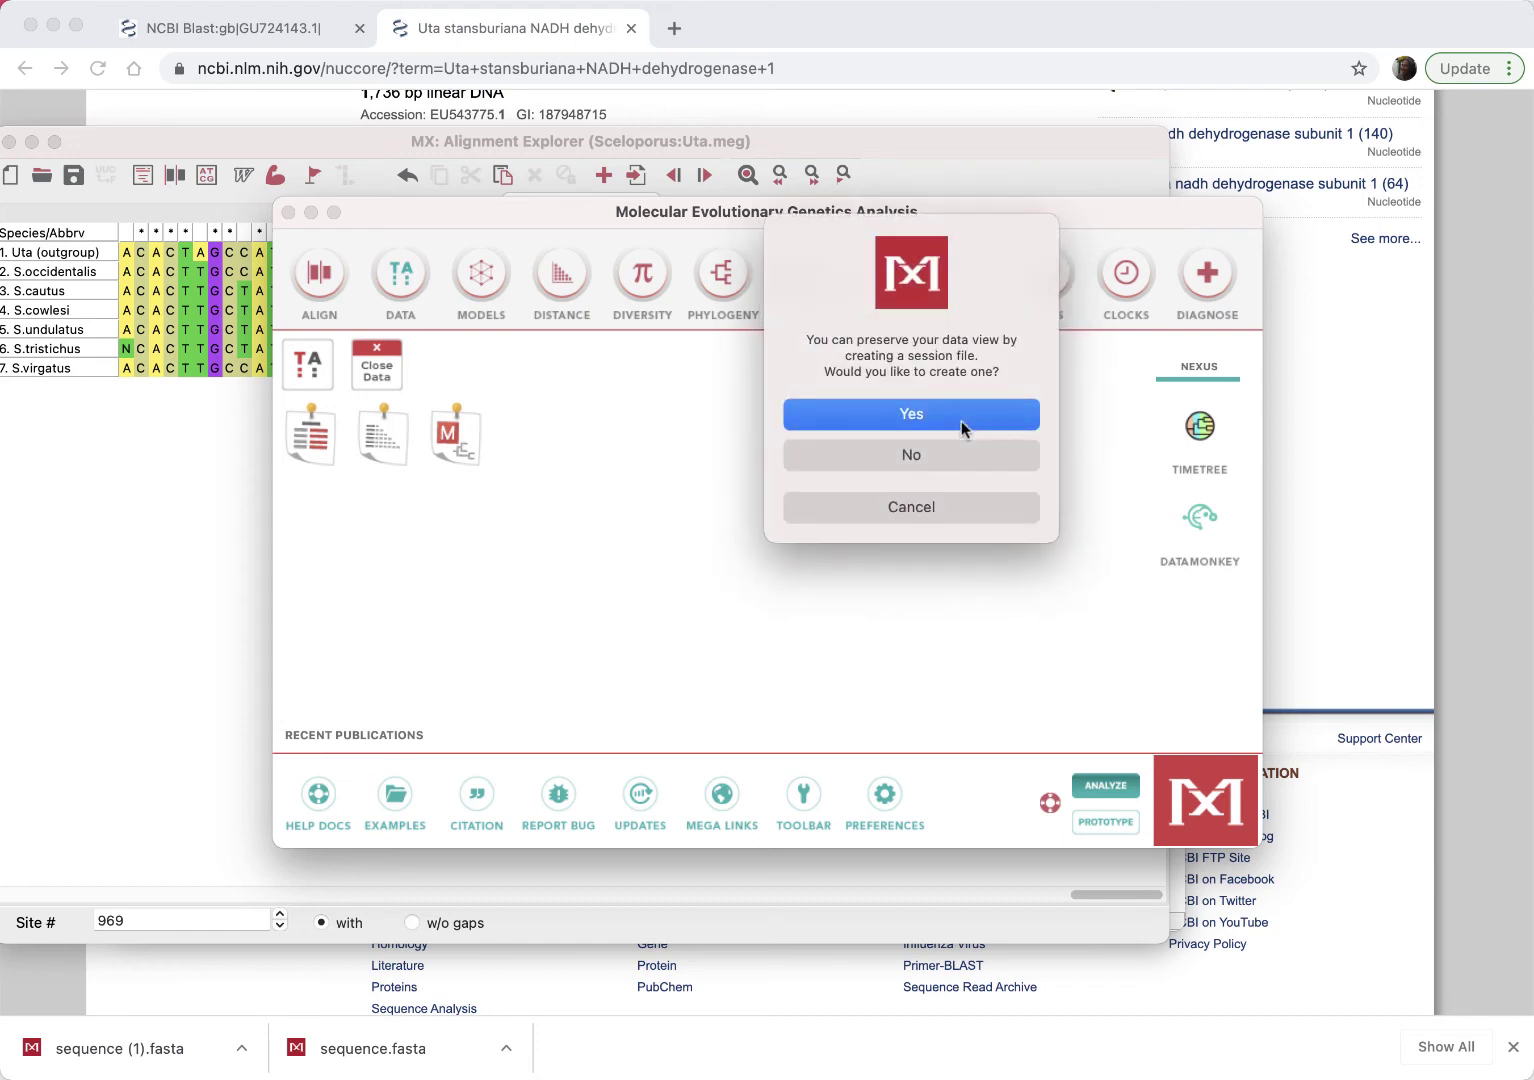
left_click(941, 507)
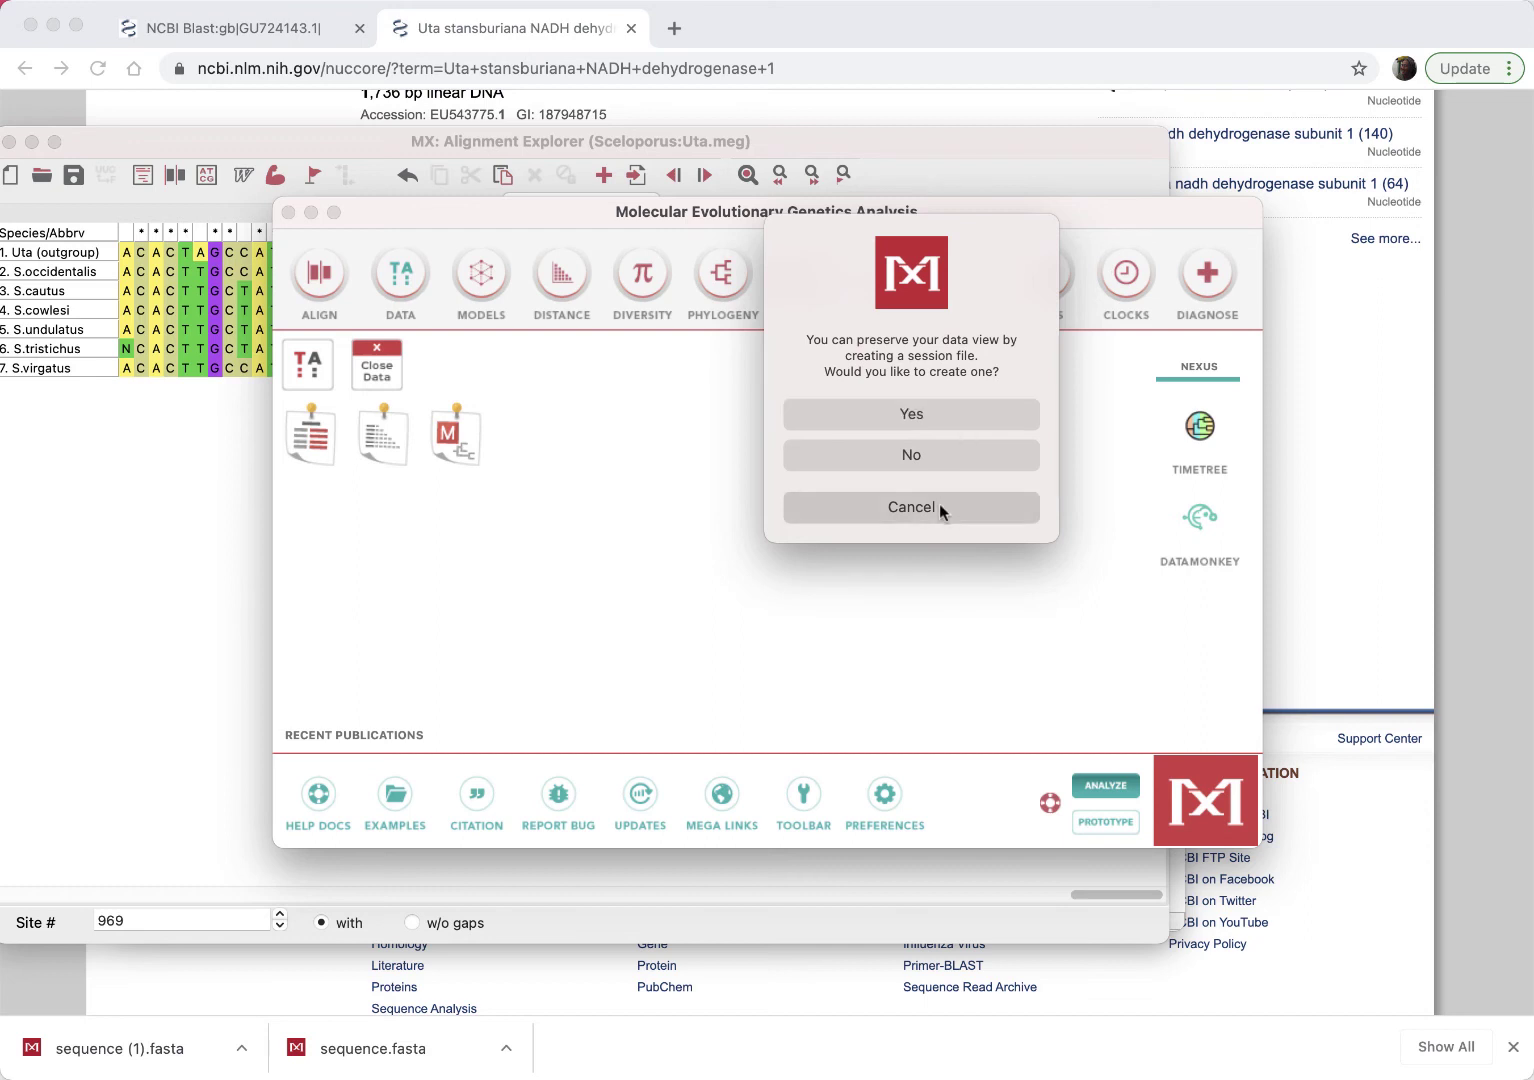
Close the active Sceloporus data, saving its data session in Downloads as Sceloporus.mdsx
left_click(378, 368)
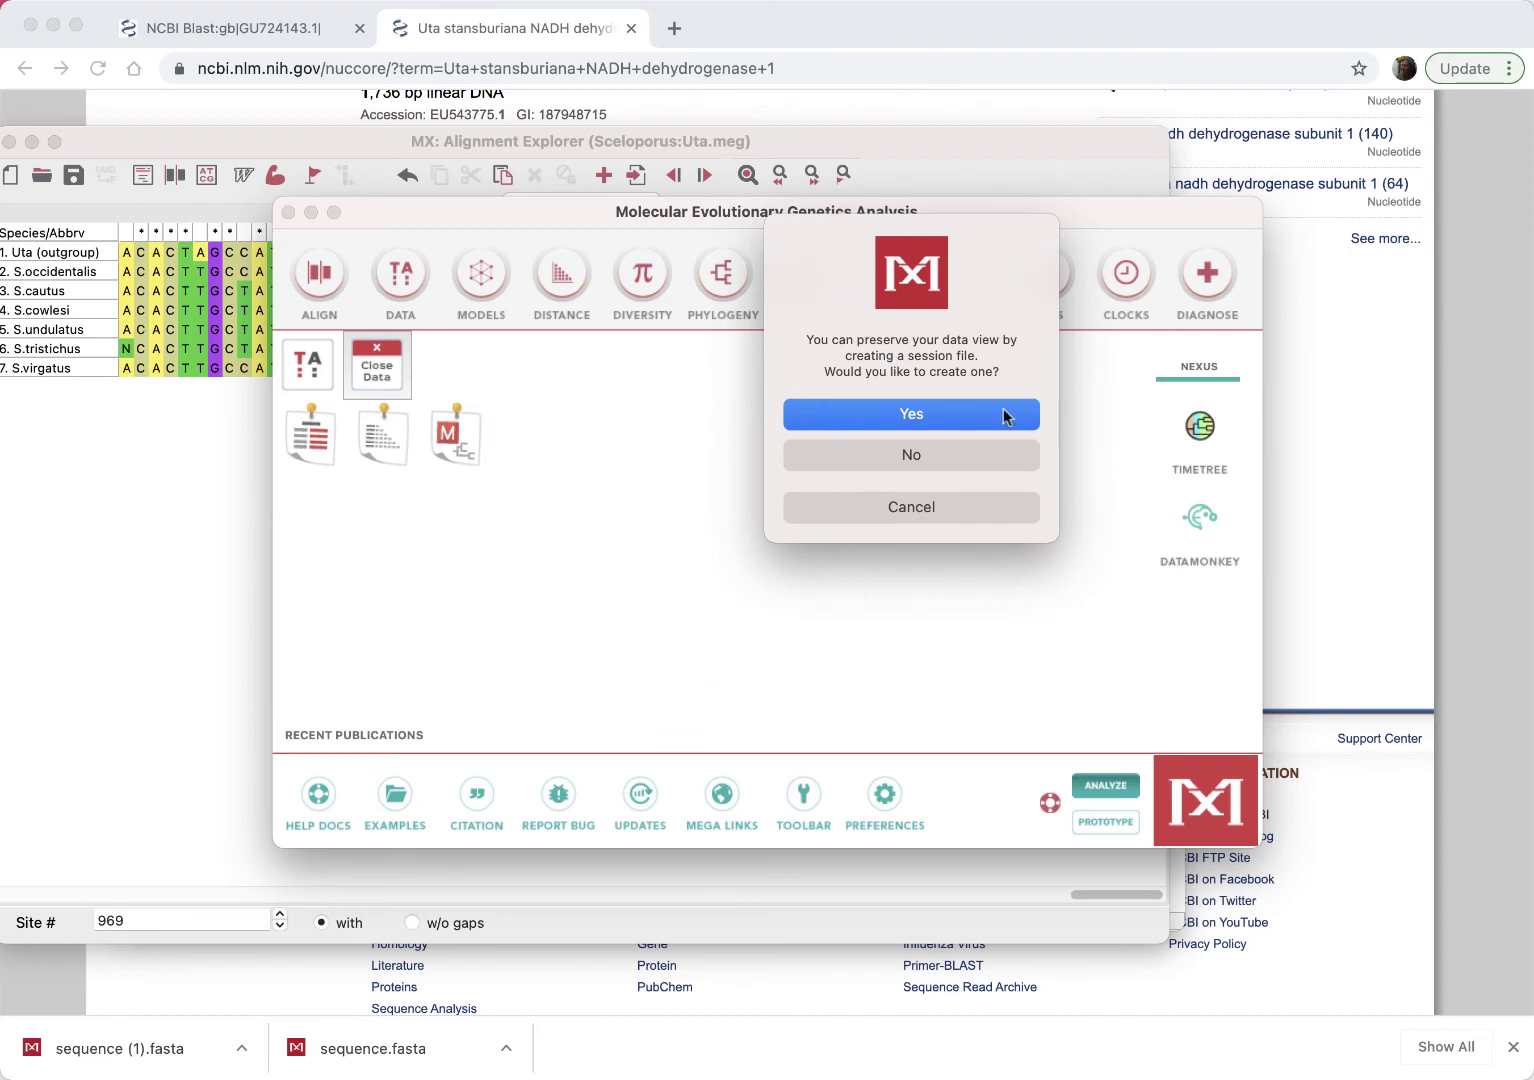
left_click(940, 415)
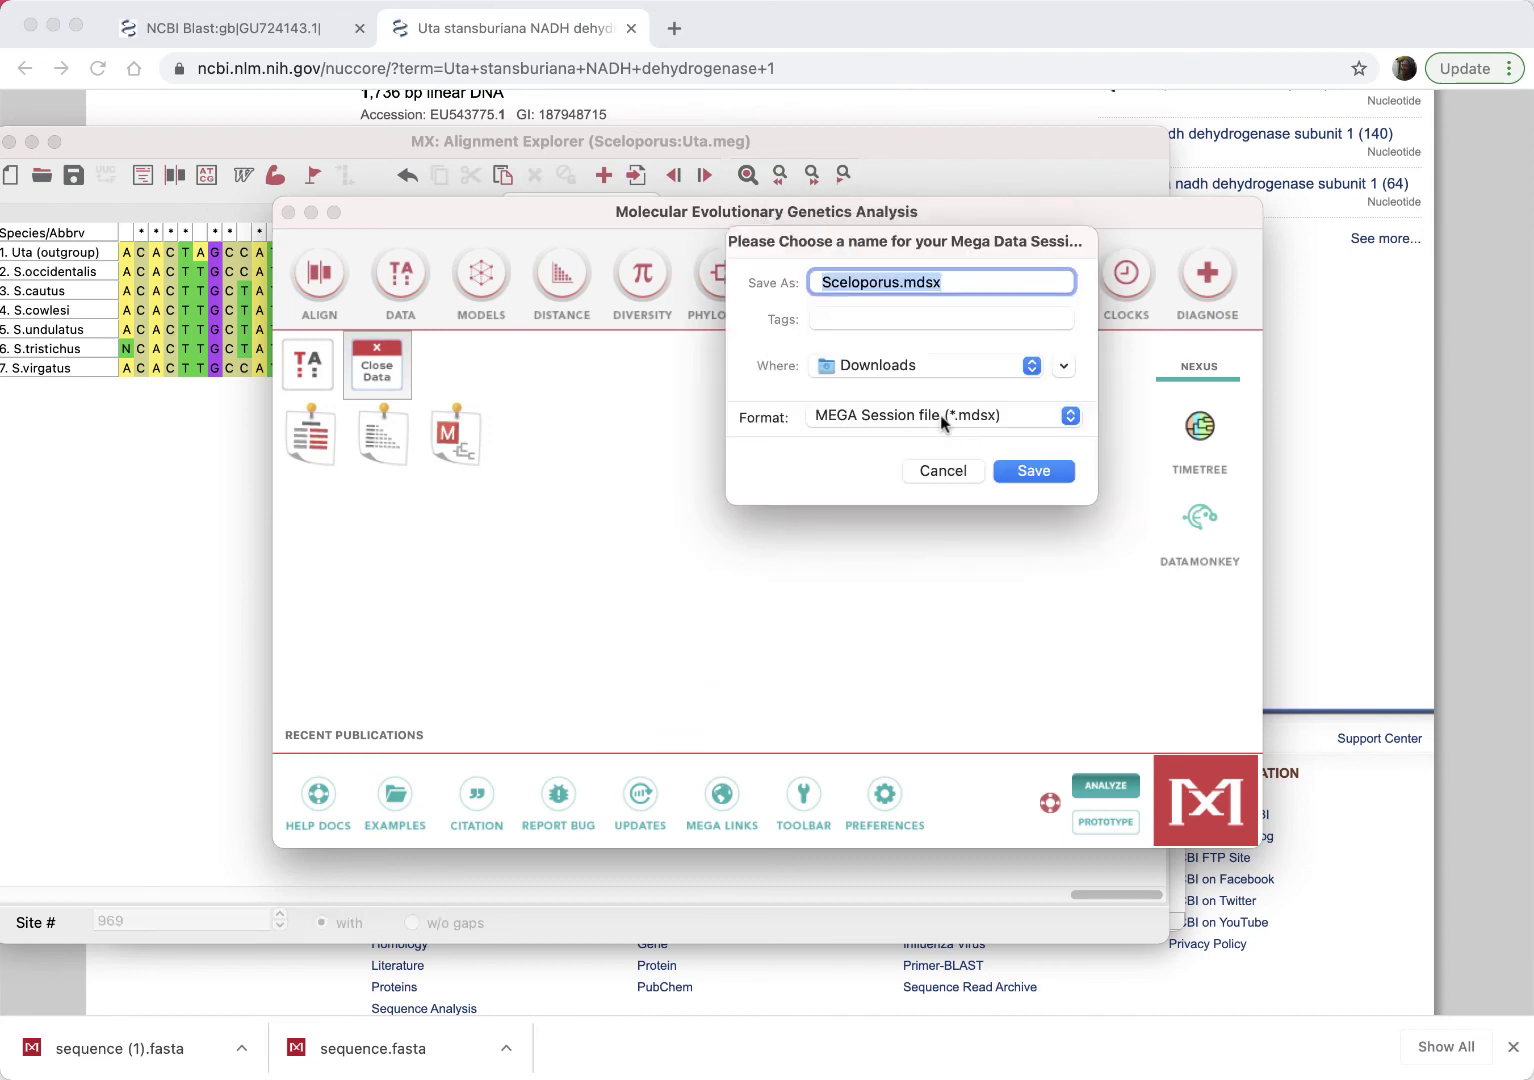
left_click(1035, 473)
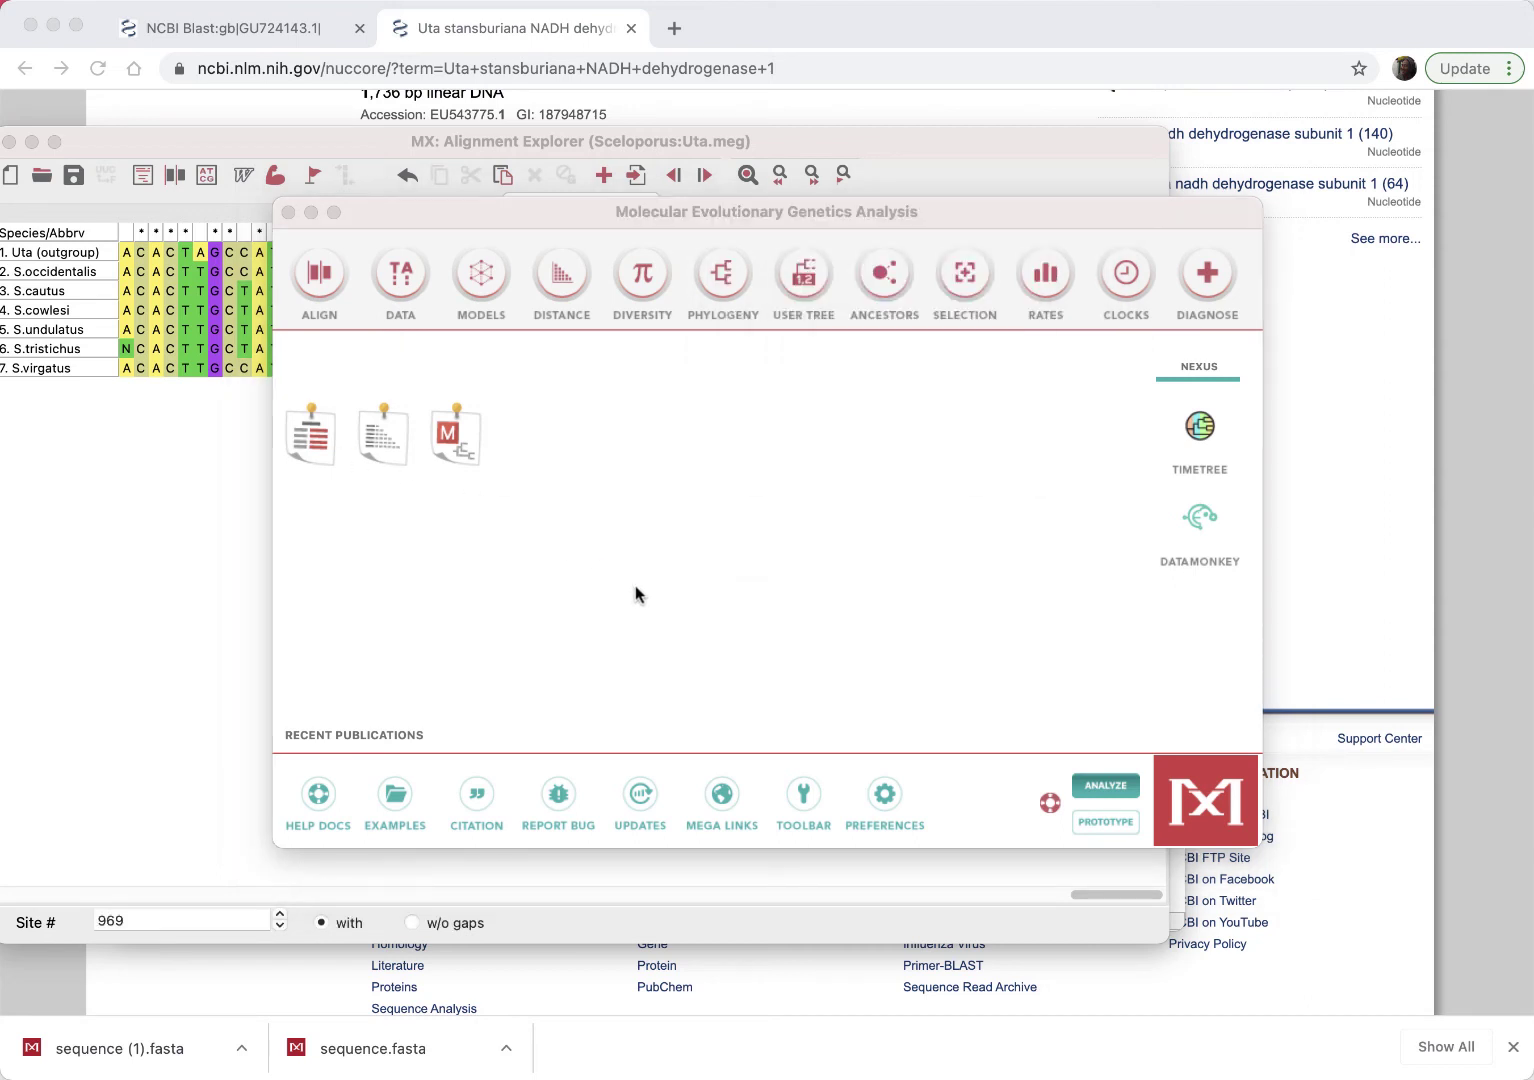
Open Sceloporus/Uta.meg from Downloads as the active data
left_click(400, 290)
left_click(412, 323)
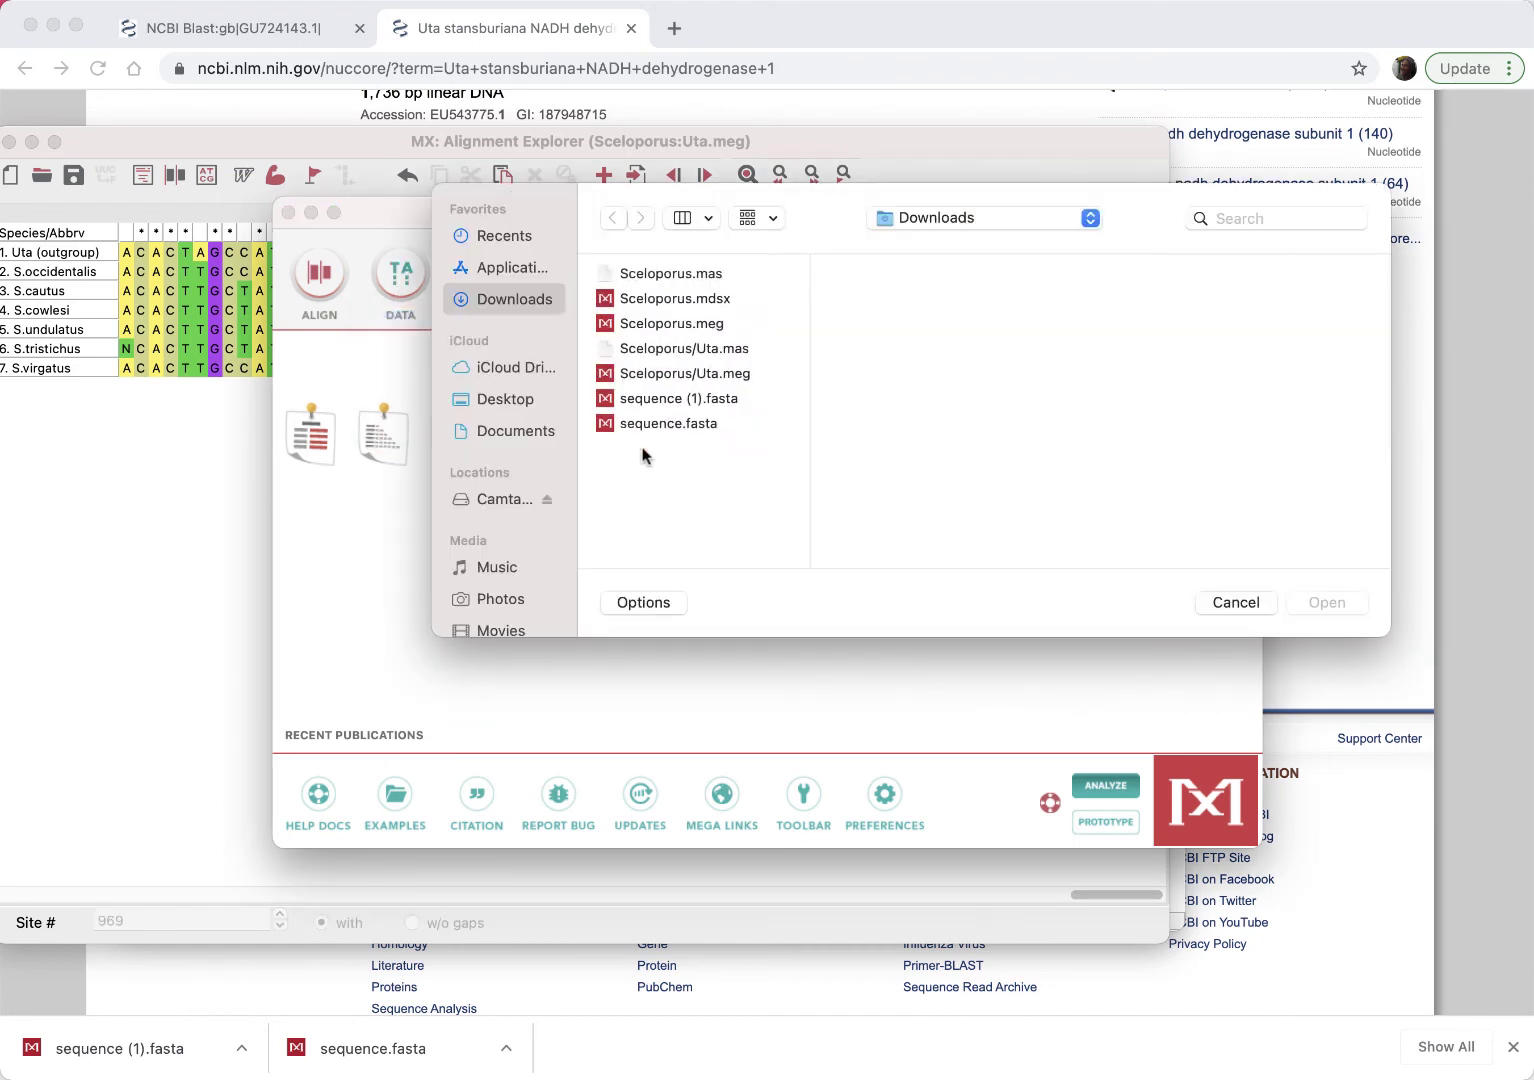
left_click(698, 373)
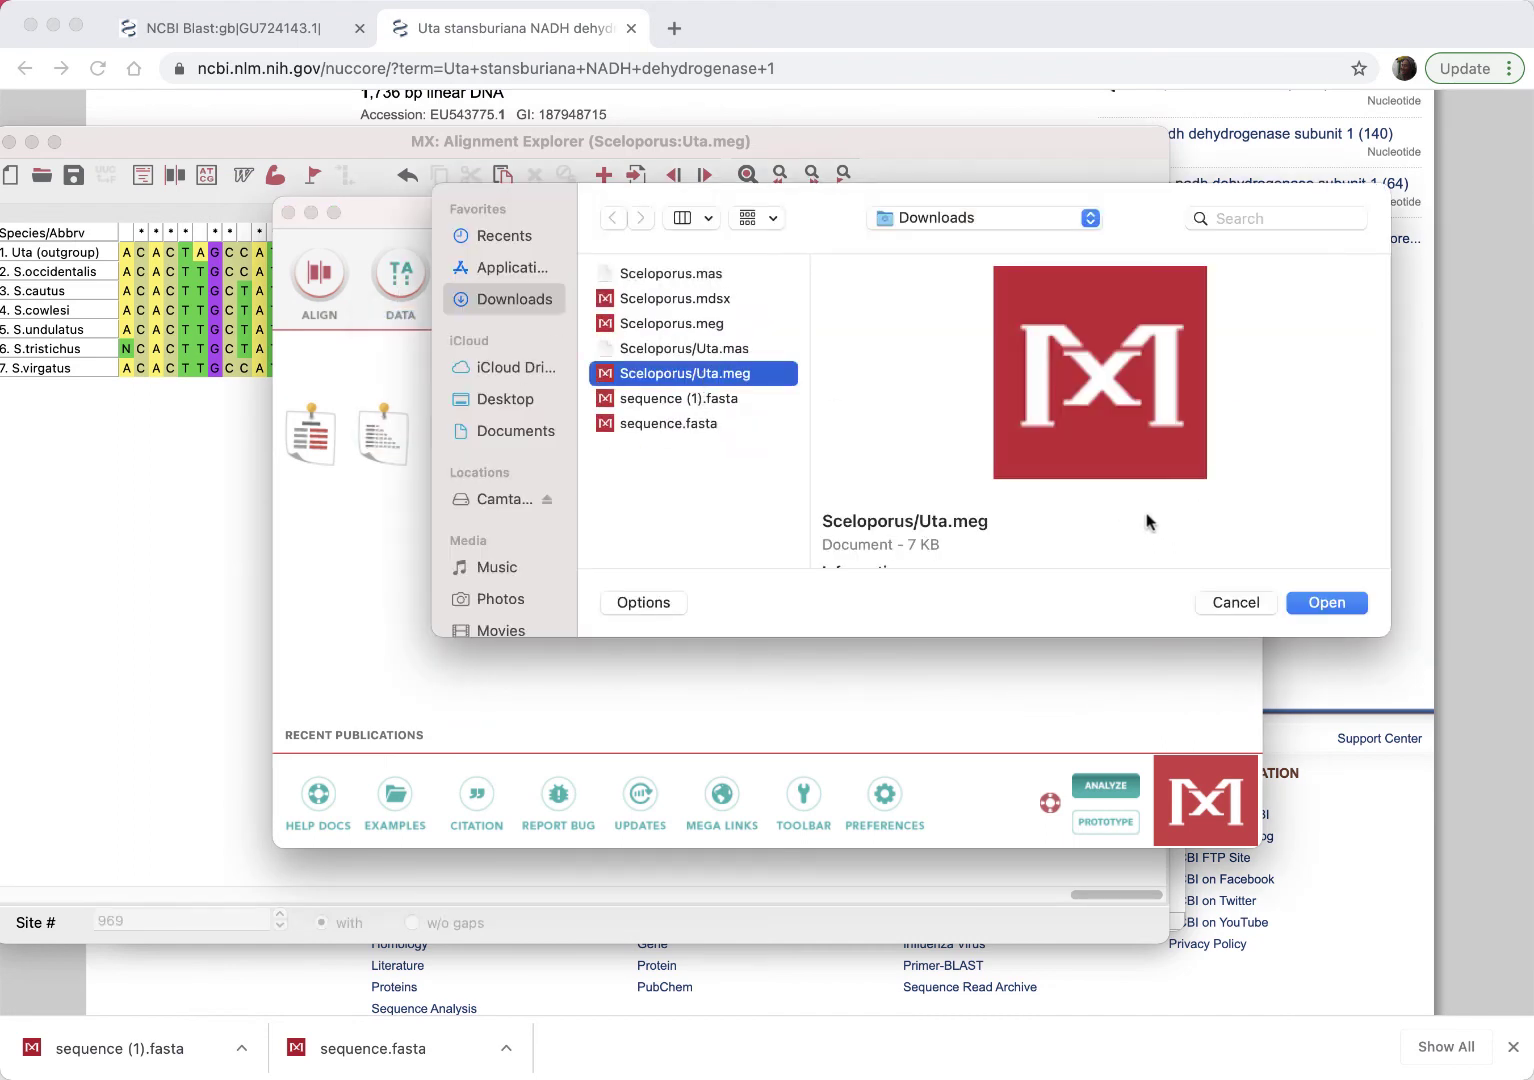
left_click(1327, 602)
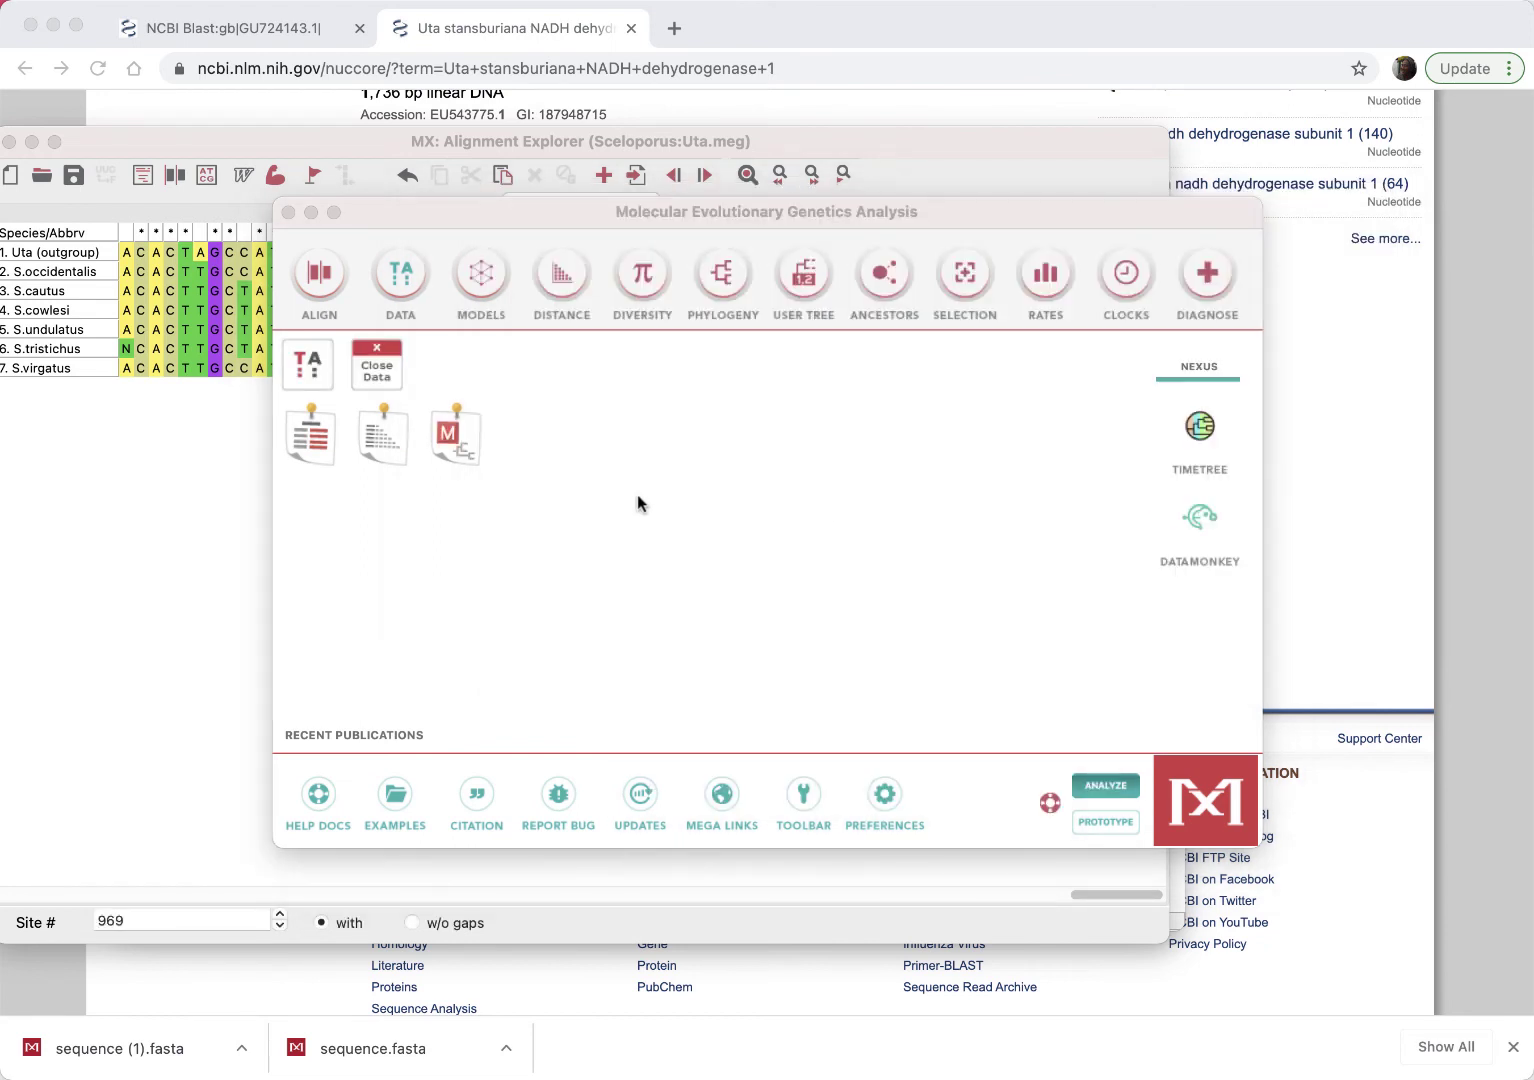
Compute pairwise distances for the active Sceloporus/Uta data with the Poisson model, uniform rates and pairwise deletion
left_click(560, 270)
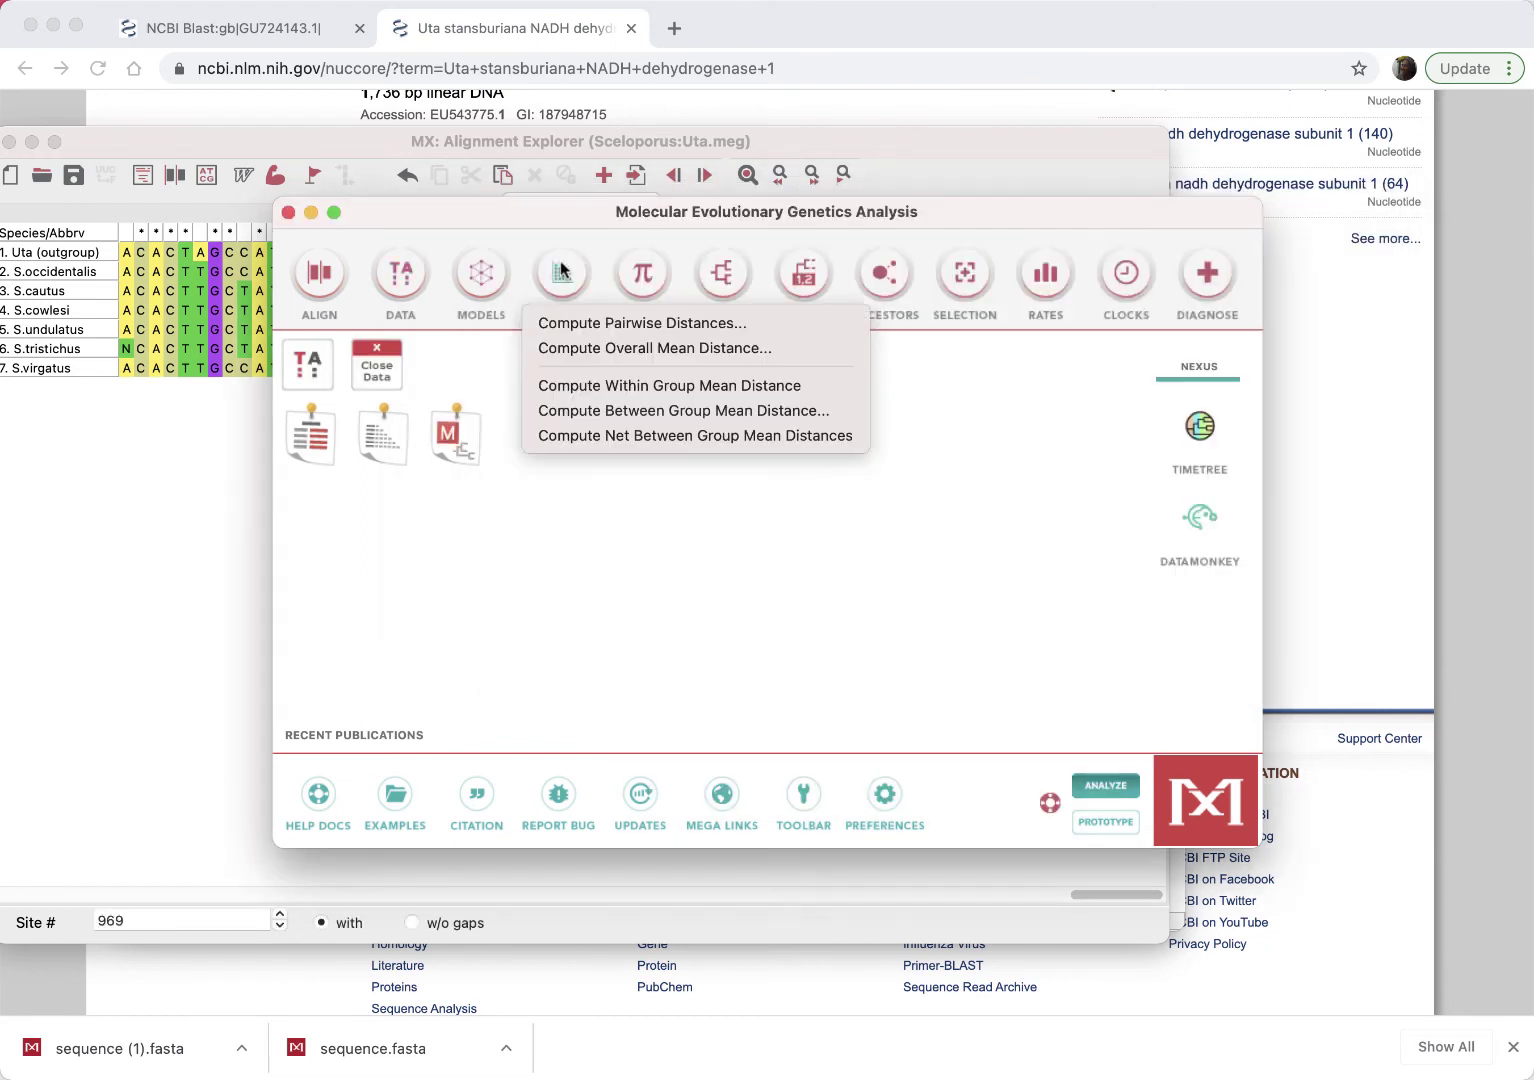
left_click(576, 318)
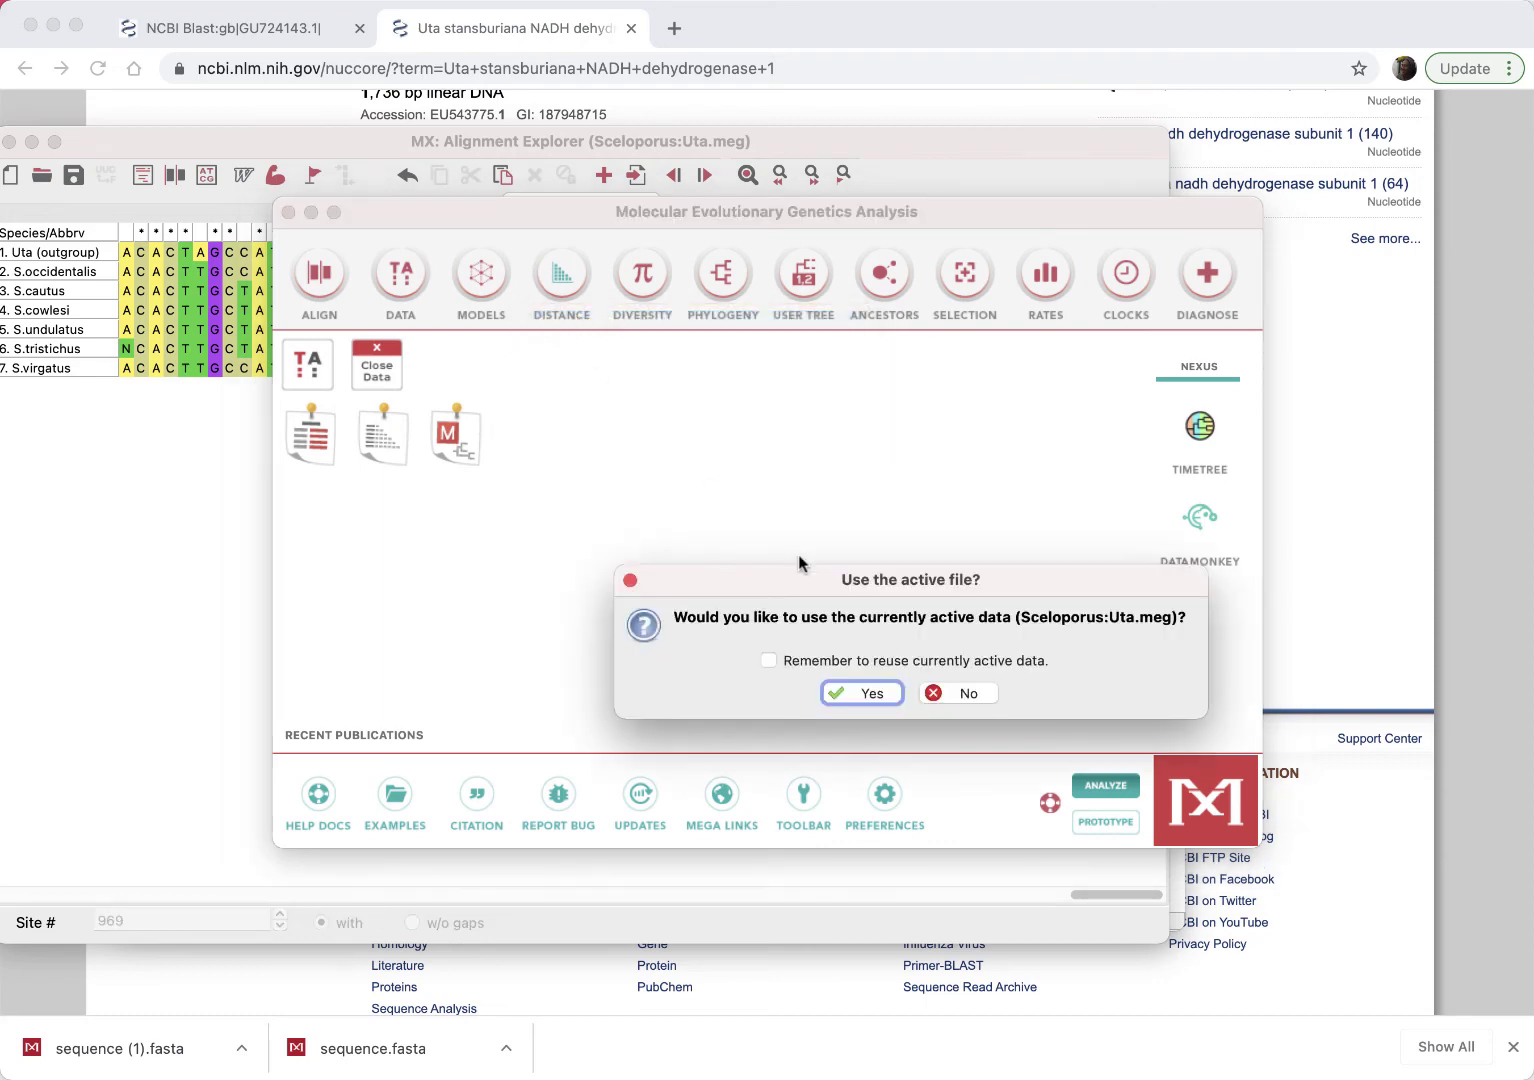
left_click(862, 693)
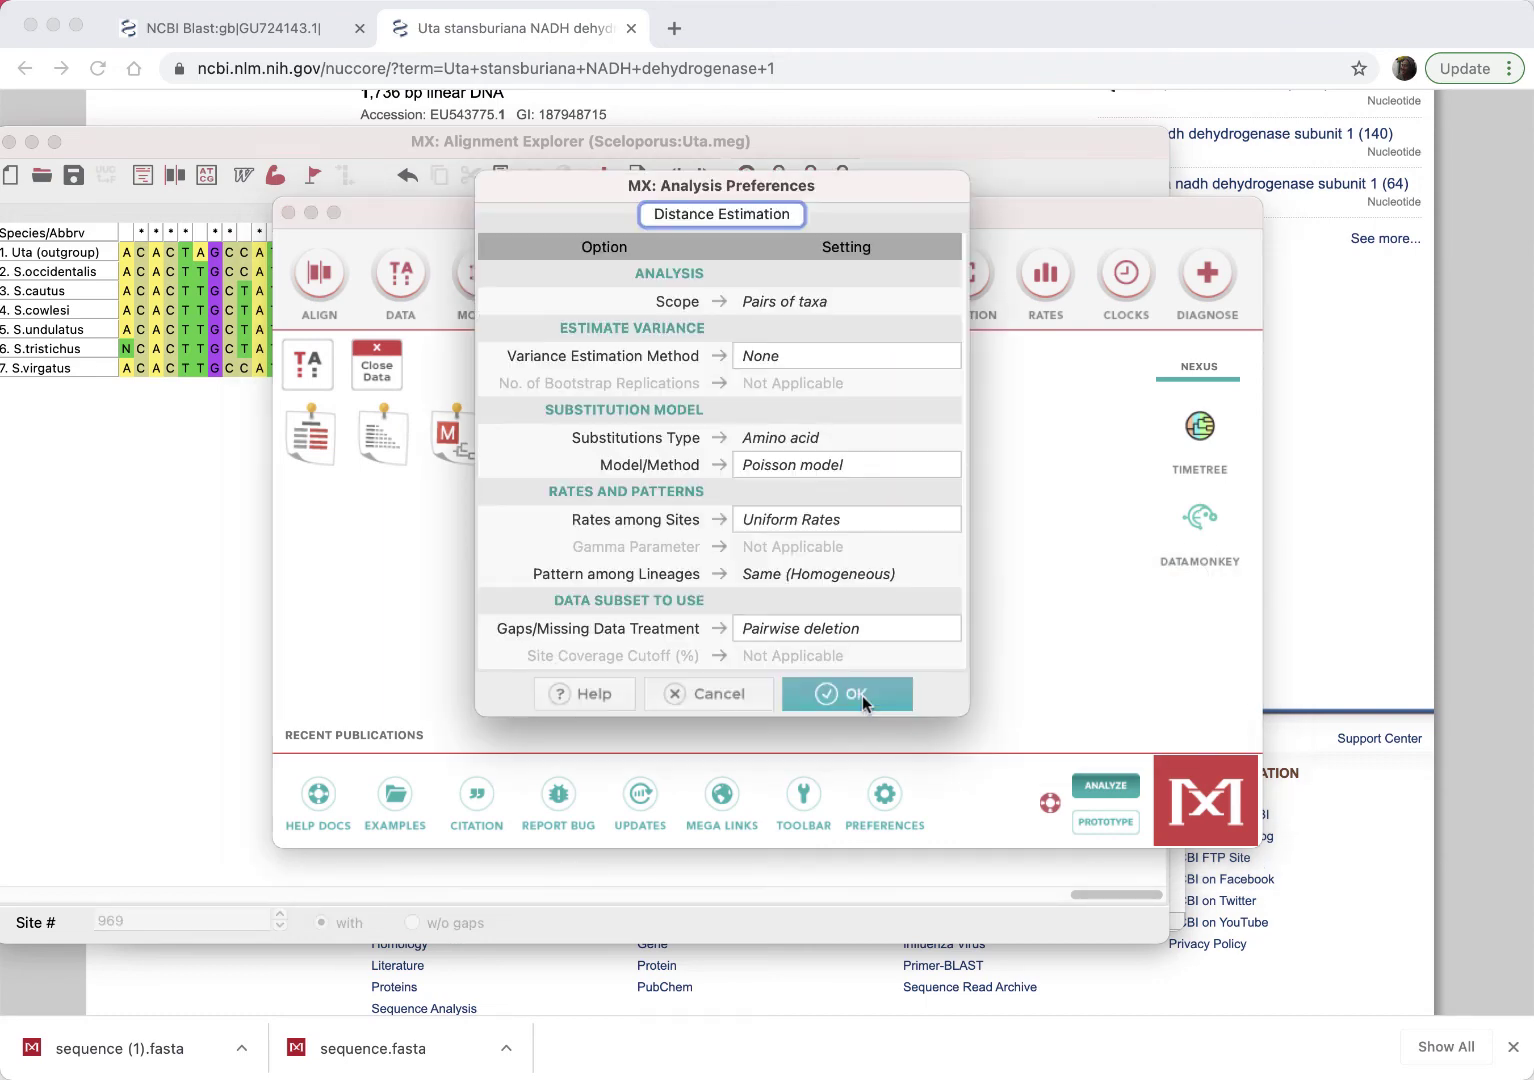
left_click(862, 695)
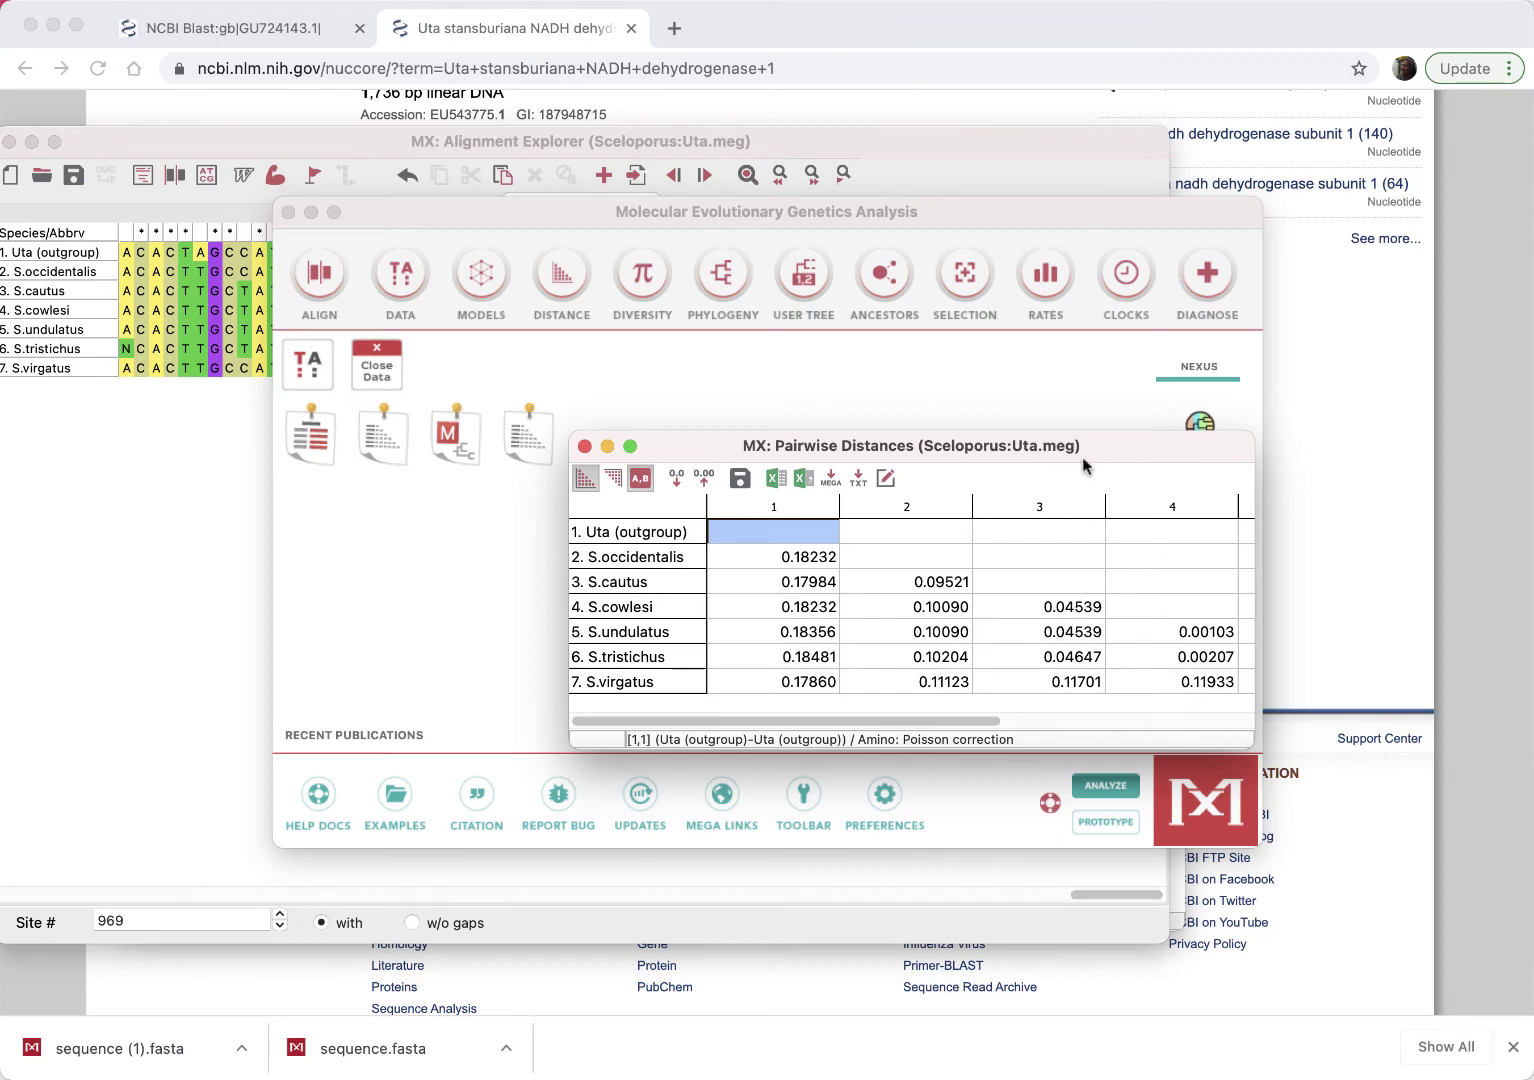
Reposition and widen the Pairwise Distances window to show all seven columns, and capture a screenshot of the matrix
left_click_drag(1085, 455, 625, 449)
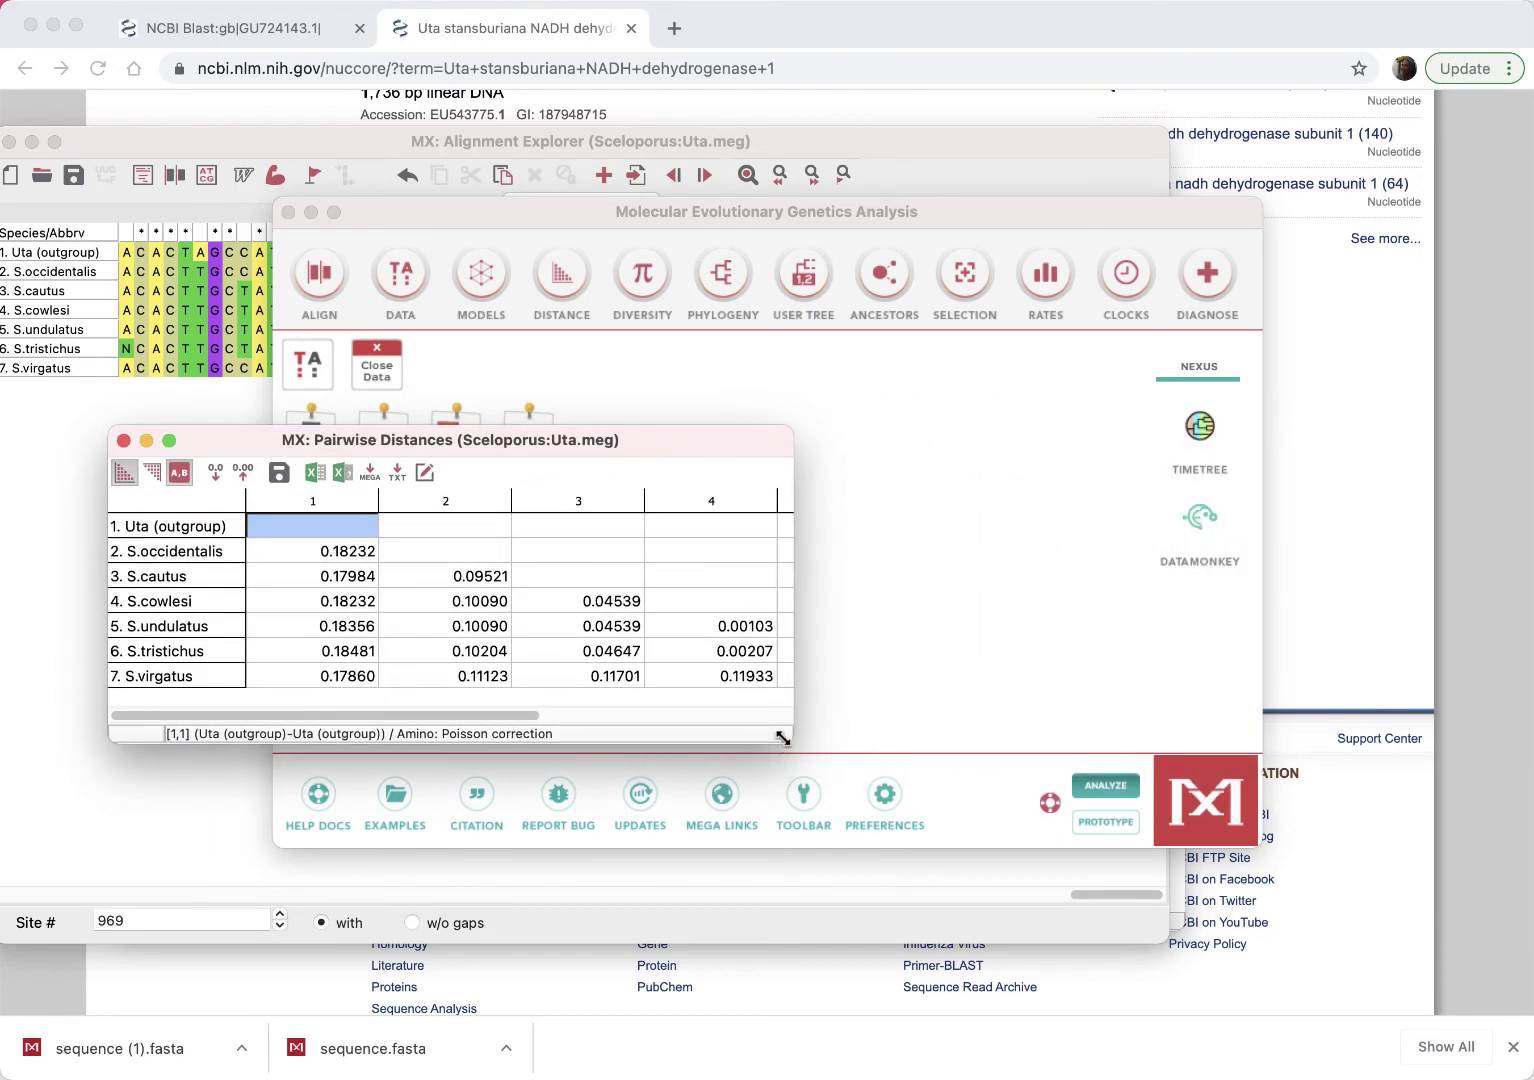
left_click_drag(792, 742, 1323, 795)
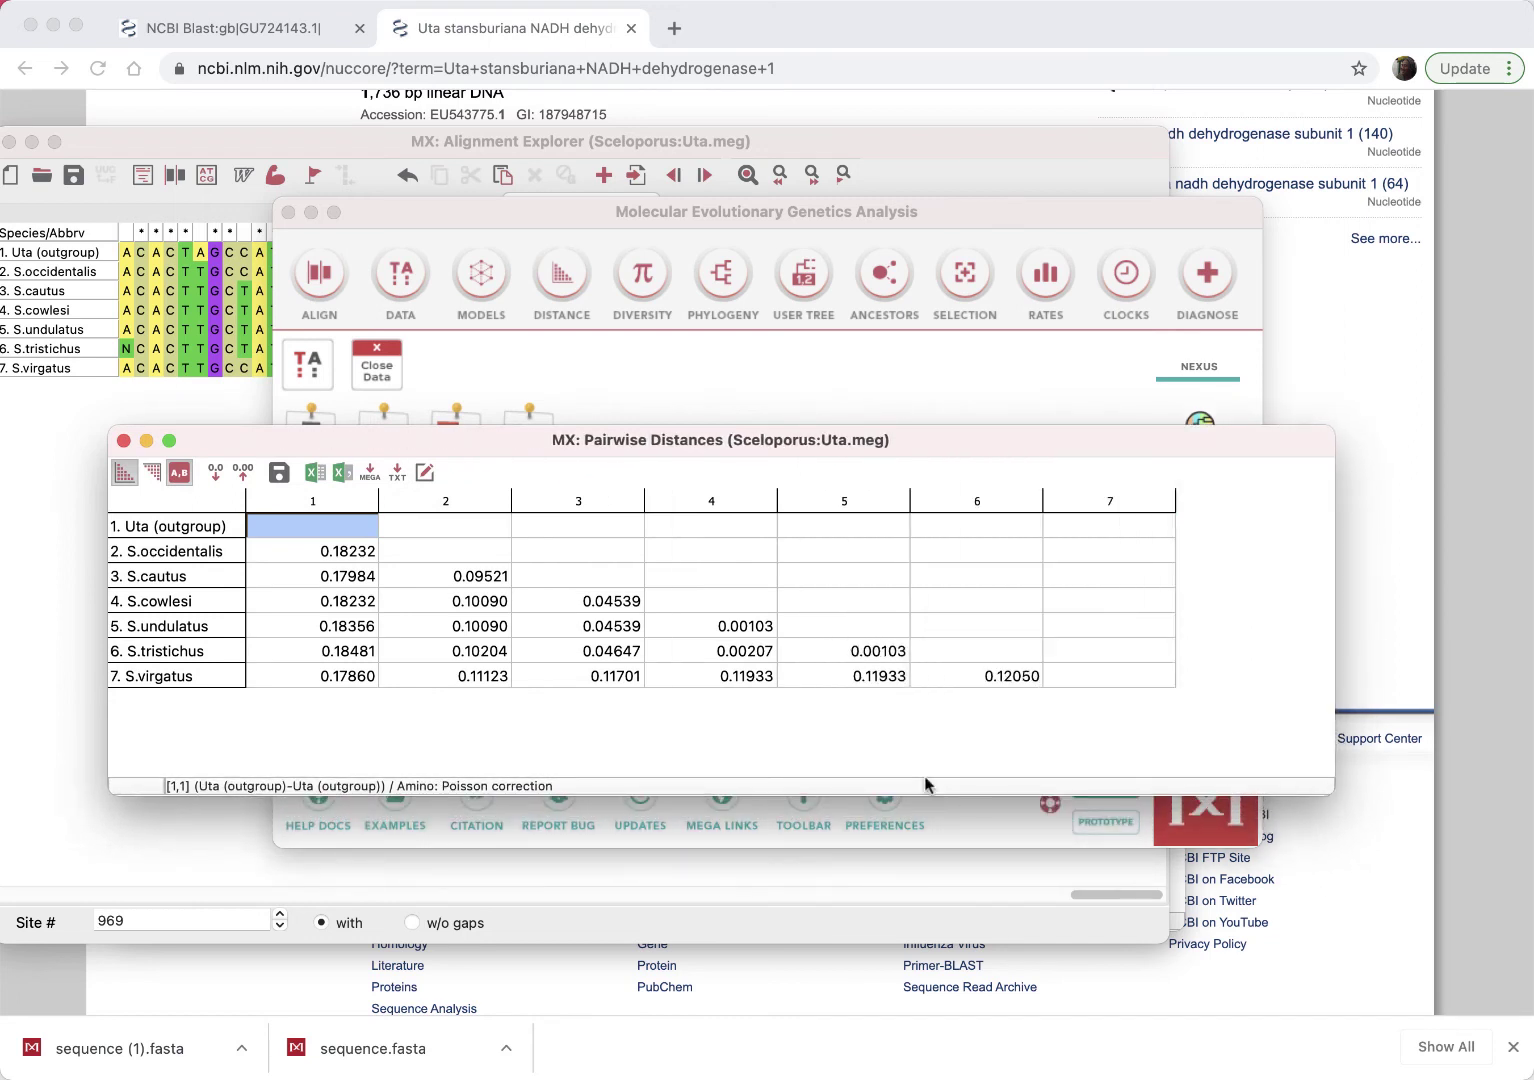
key("super+shift+4")
left_click_drag(1181, 689, 101, 437)
Construct a UPGMA tree from the active data with no phylogeny test, the Poisson model, uniform rates and pairwise deletion
left_click(718, 276)
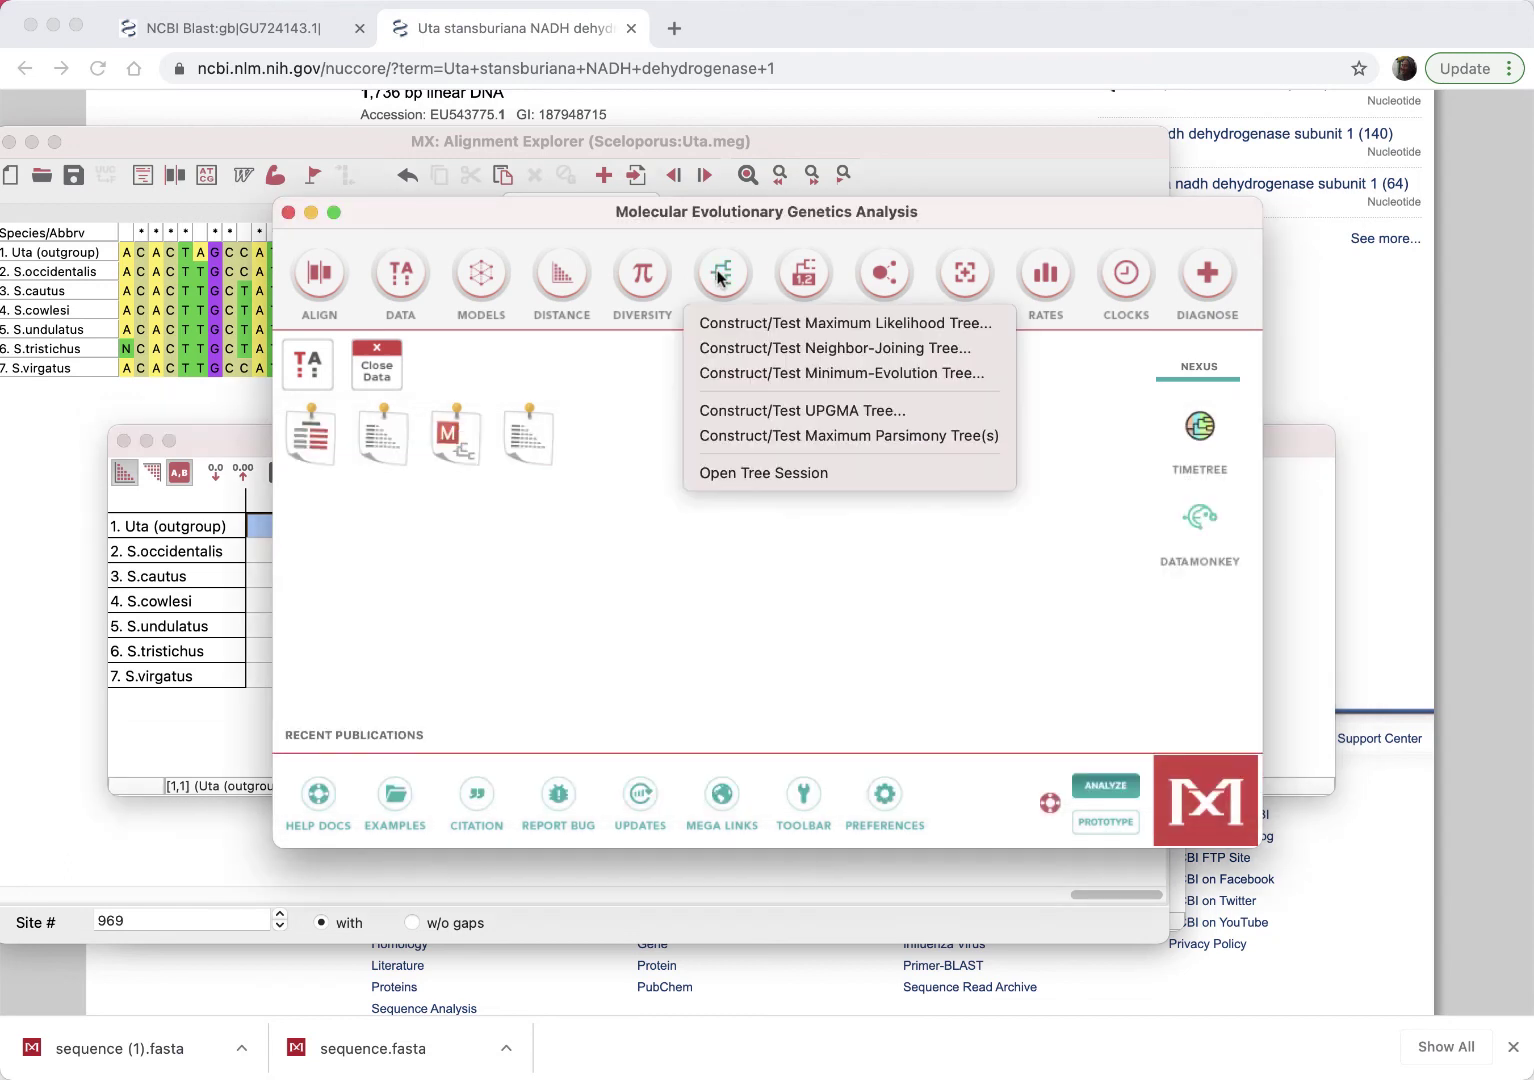
left_click(756, 412)
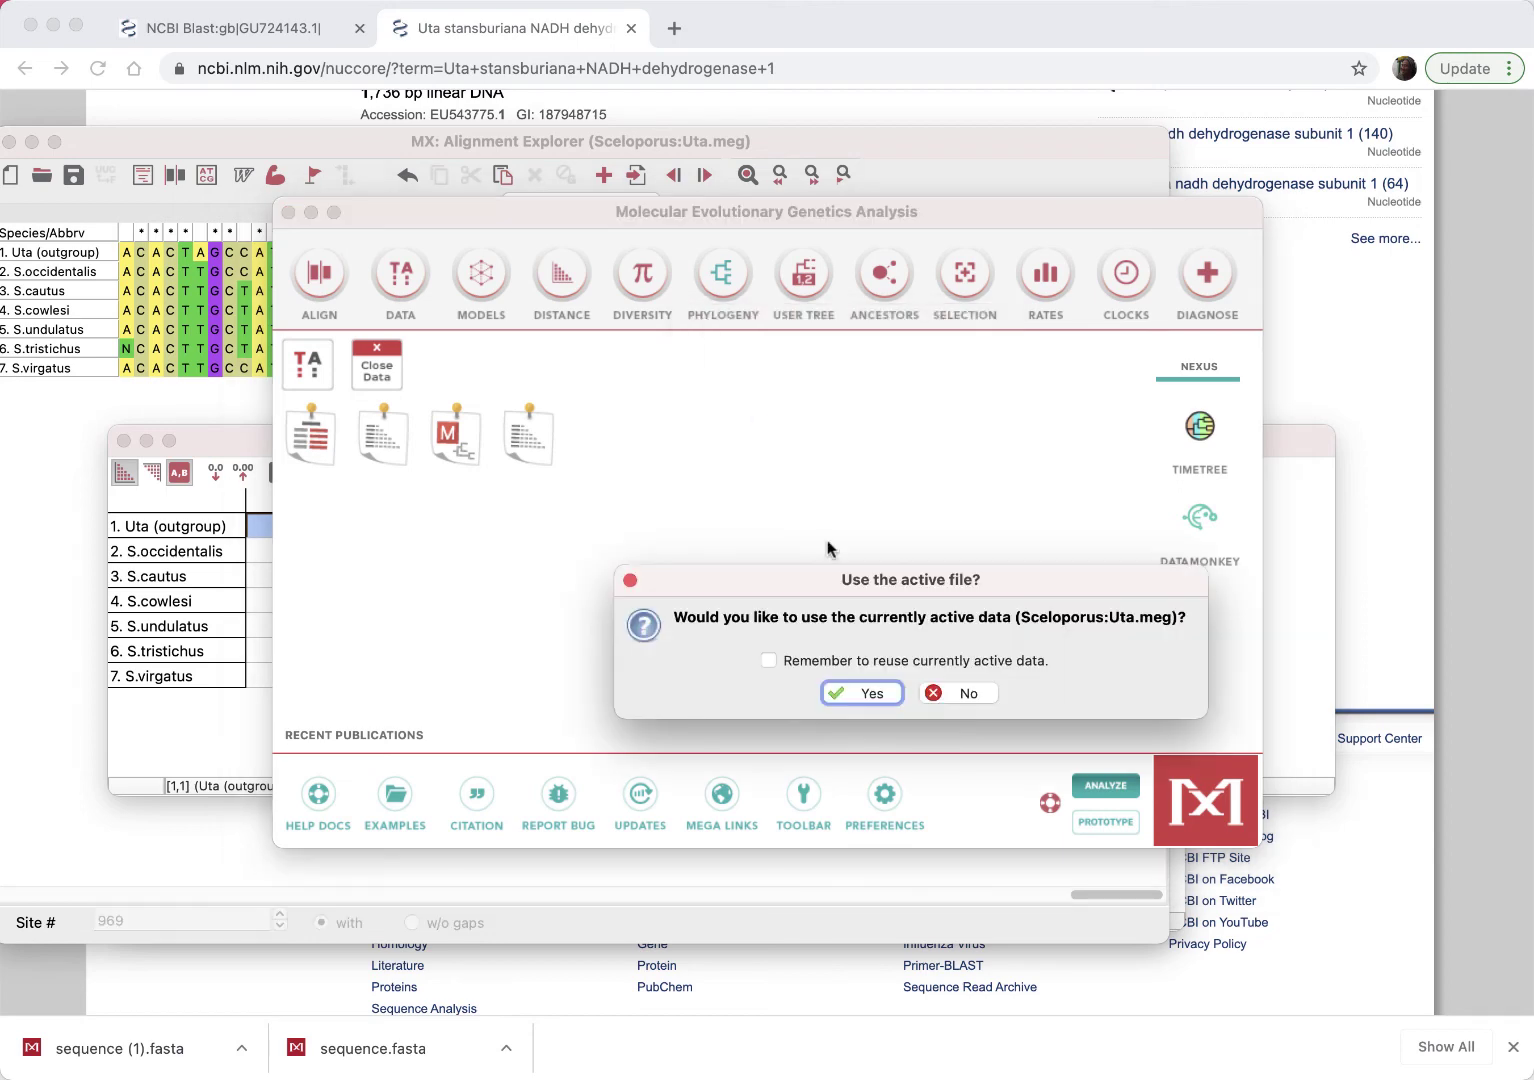
left_click(860, 693)
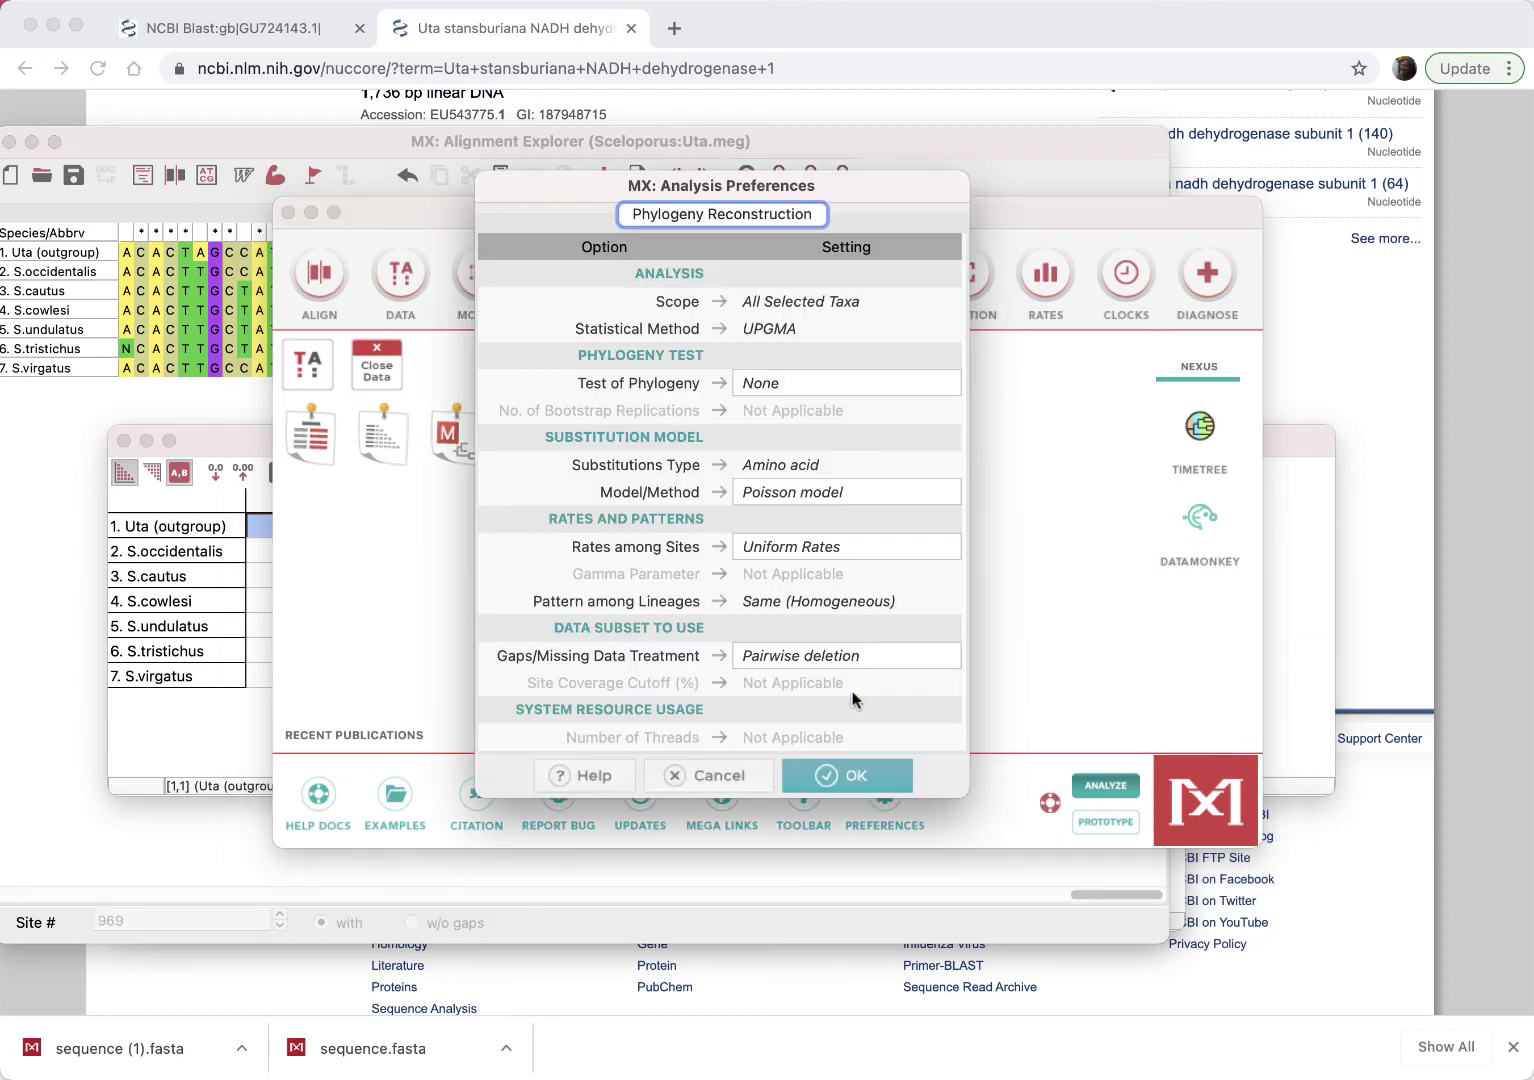
left_click(872, 776)
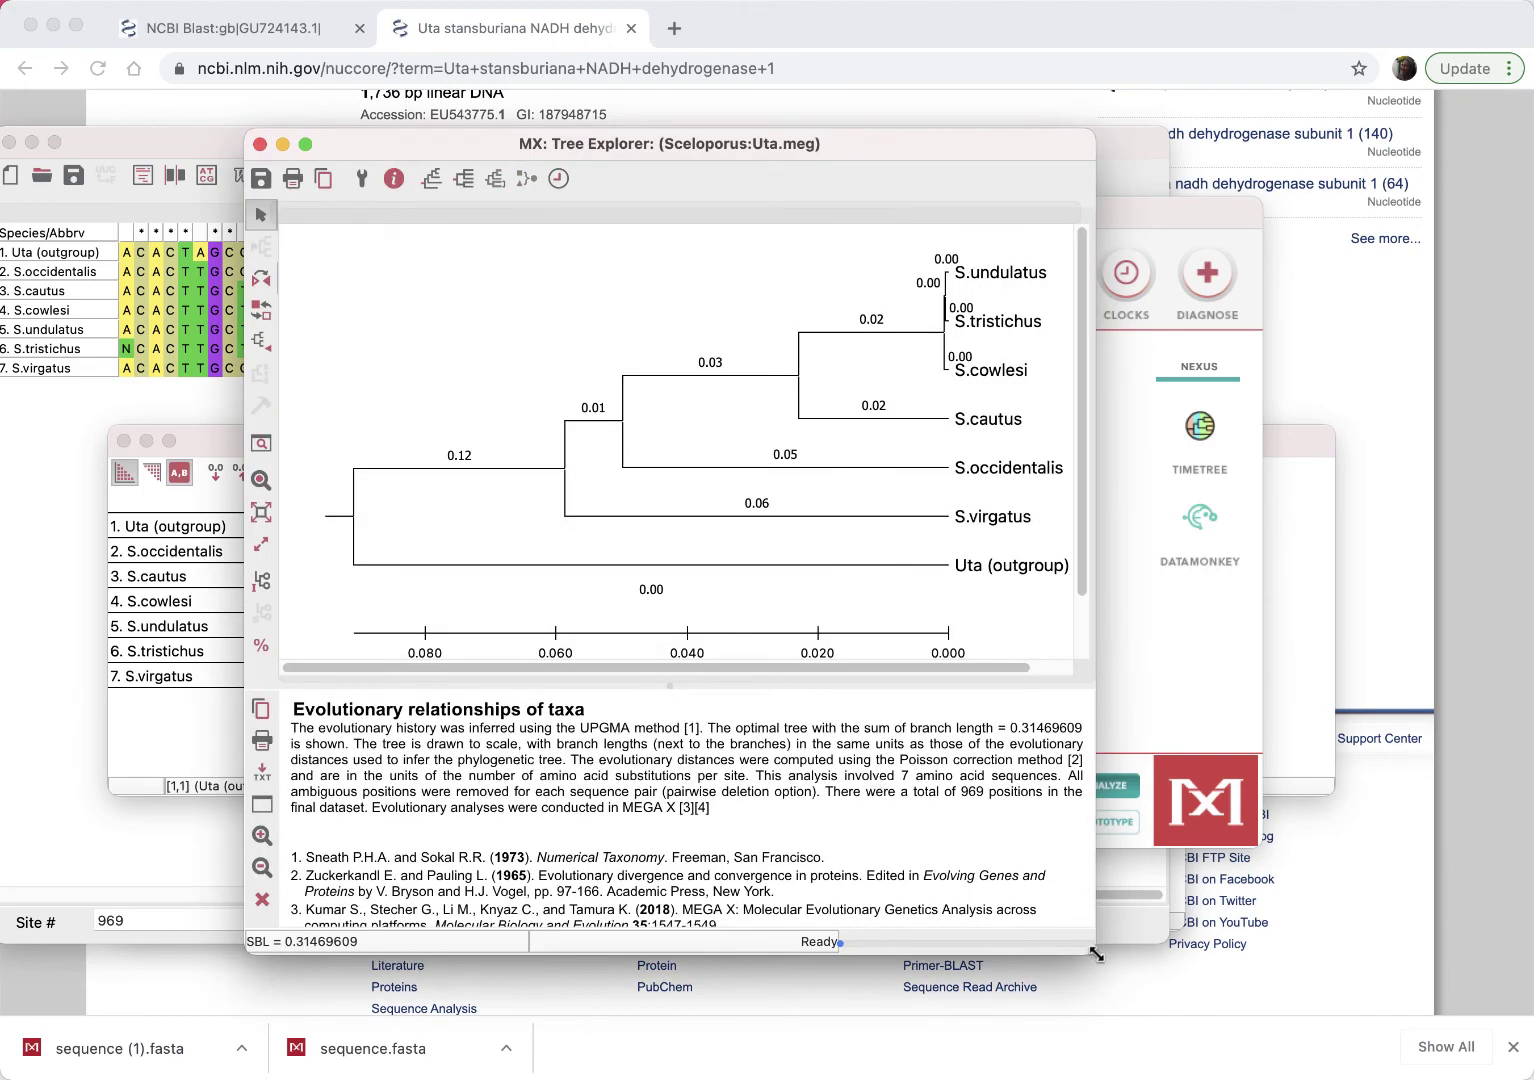
Enlarge the Tree Explorer window to fit the whole UPGMA tree, and toggle its branch length labels off and back on
left_click_drag(1092, 952, 1367, 1018)
left_click_drag(1419, 1020, 1365, 1022)
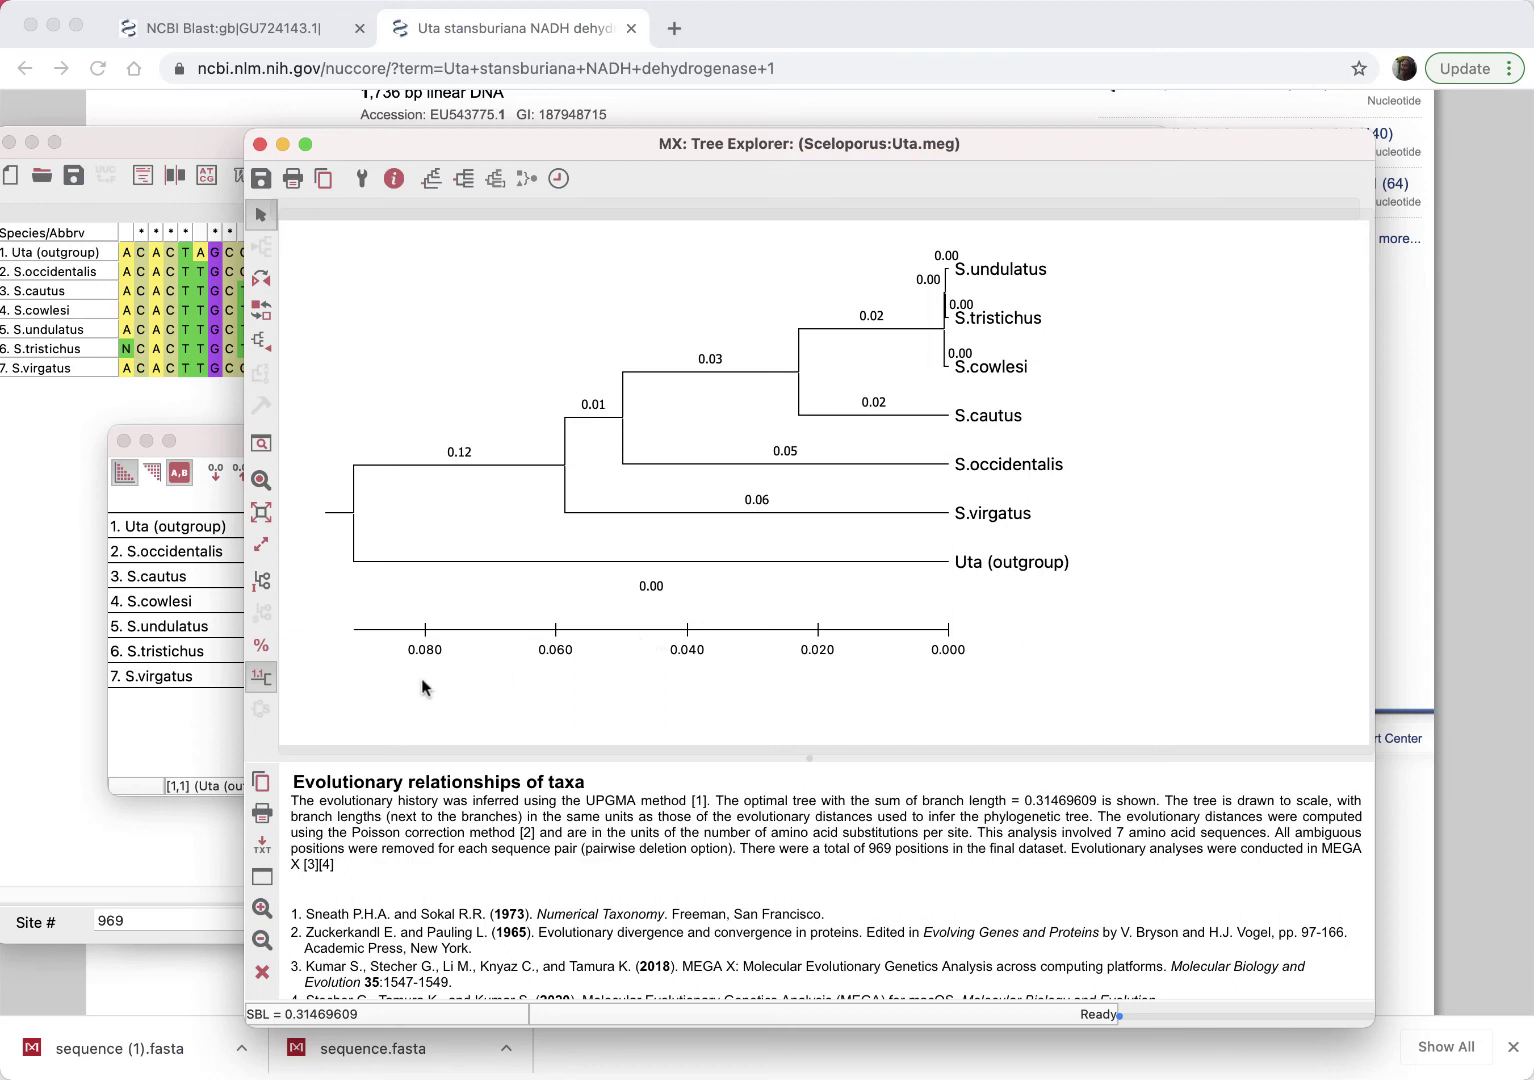
left_click(263, 678)
left_click(263, 678)
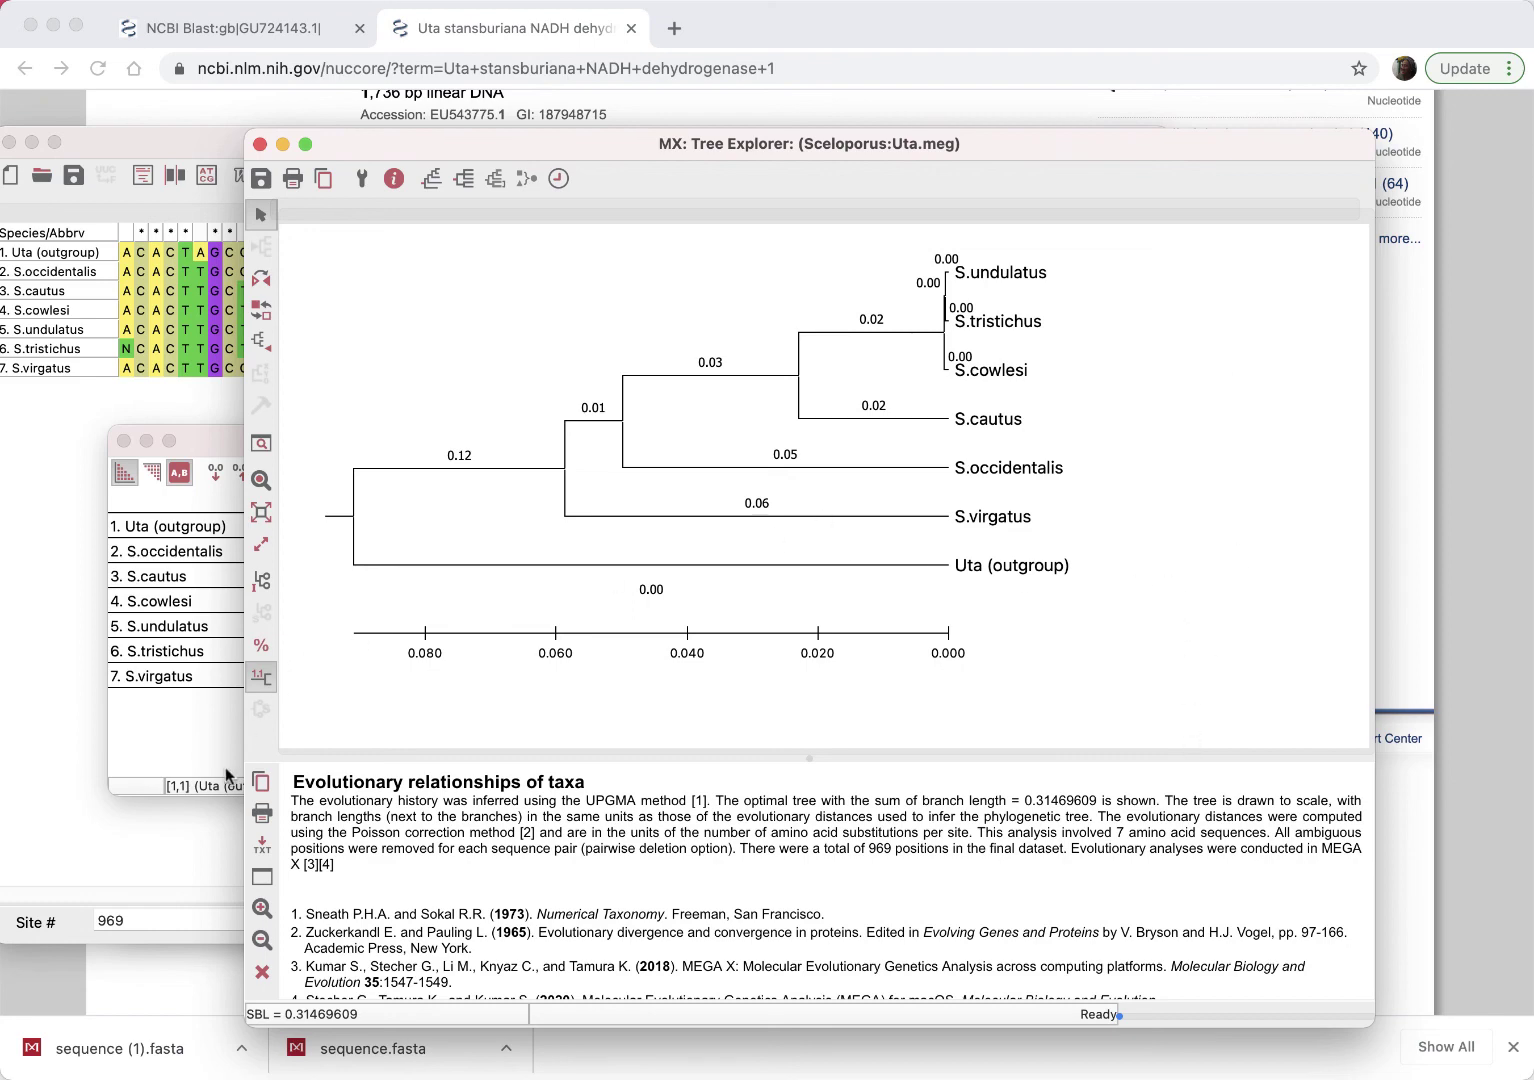
Bring the Pairwise Distances matrix forward and place it below the UPGMA tree's branches for comparison
left_click(174, 746)
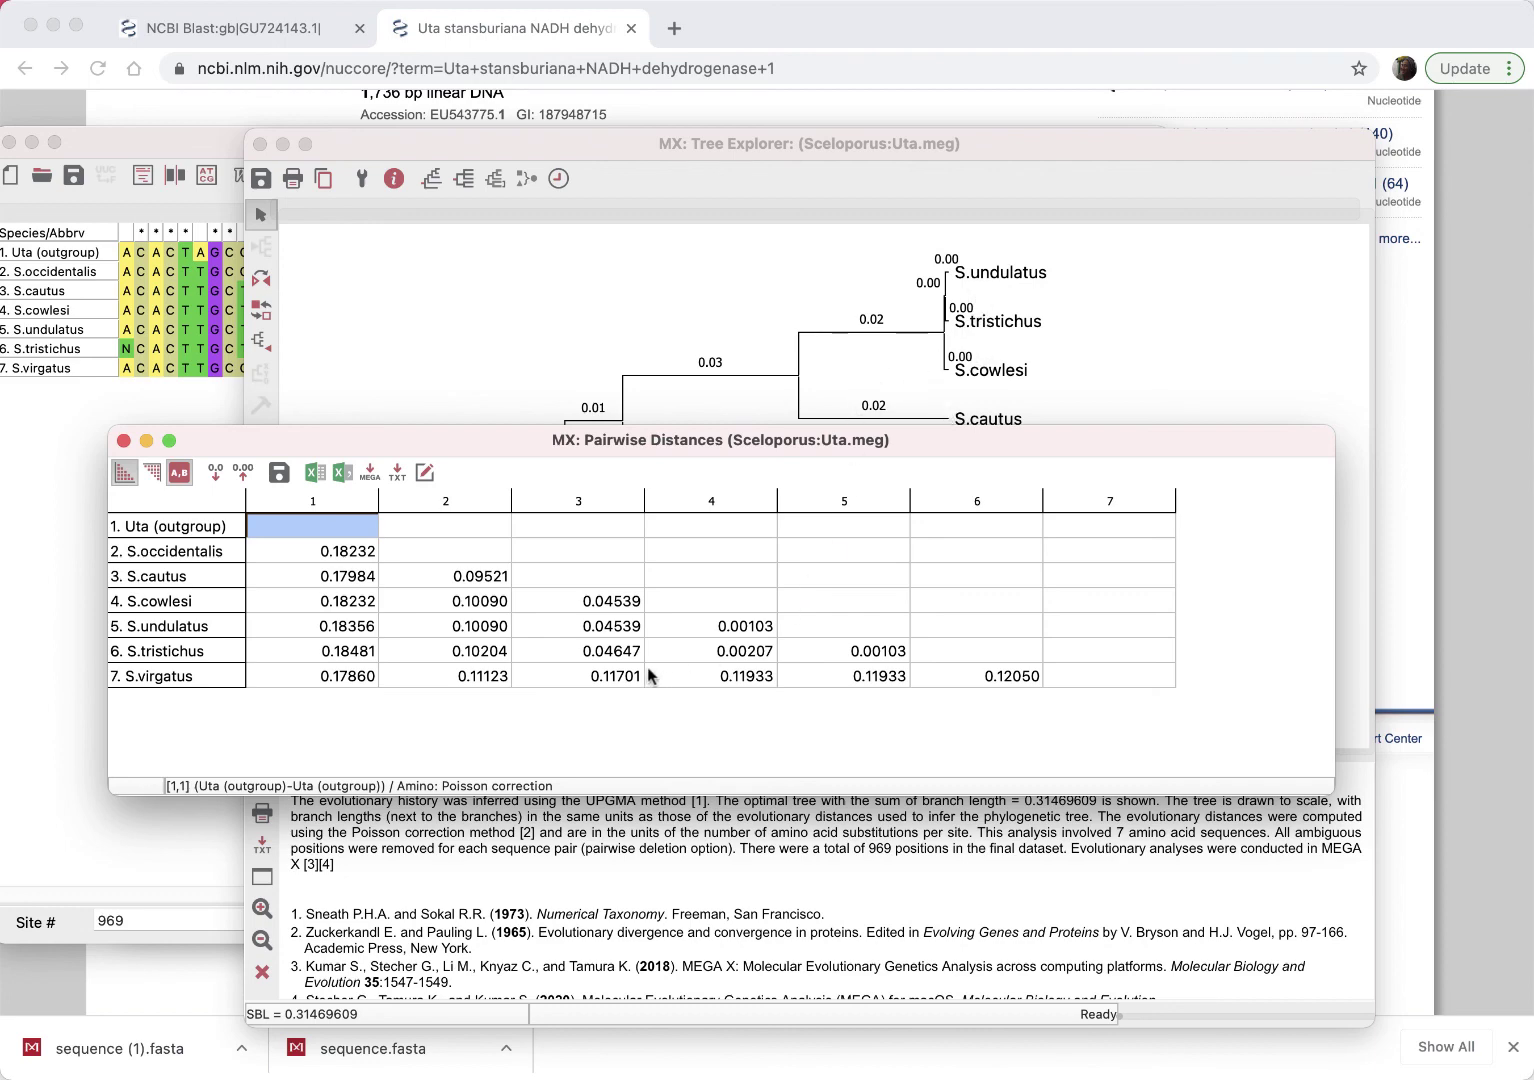
left_click_drag(738, 442, 741, 620)
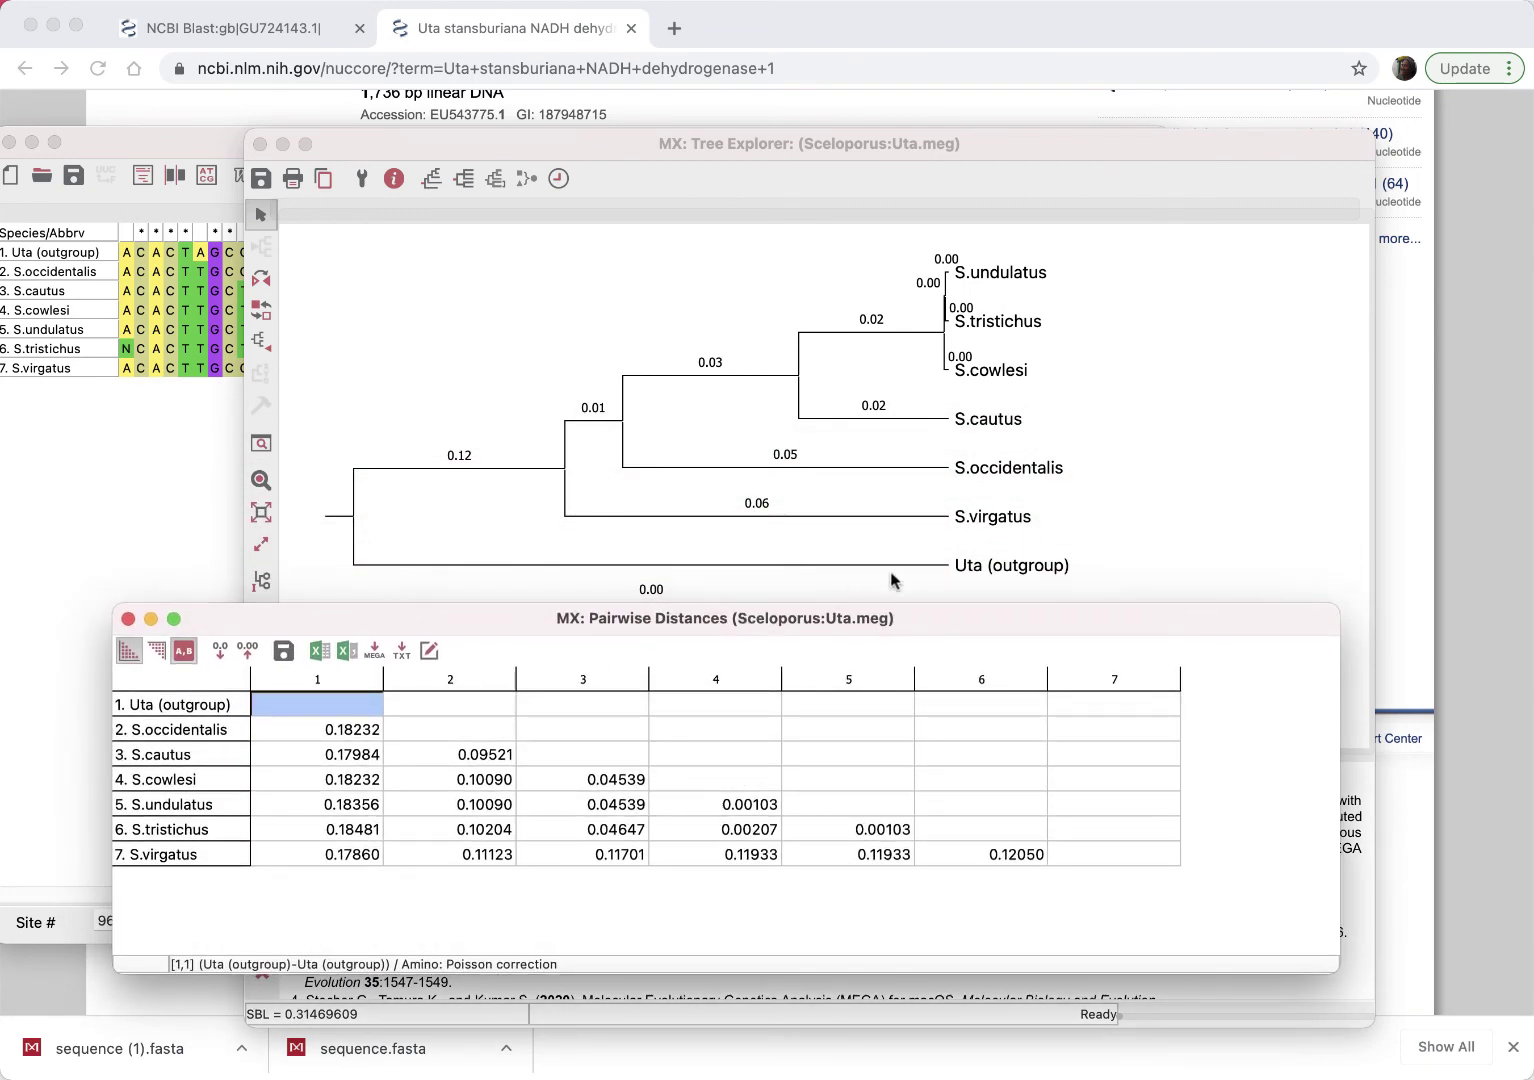